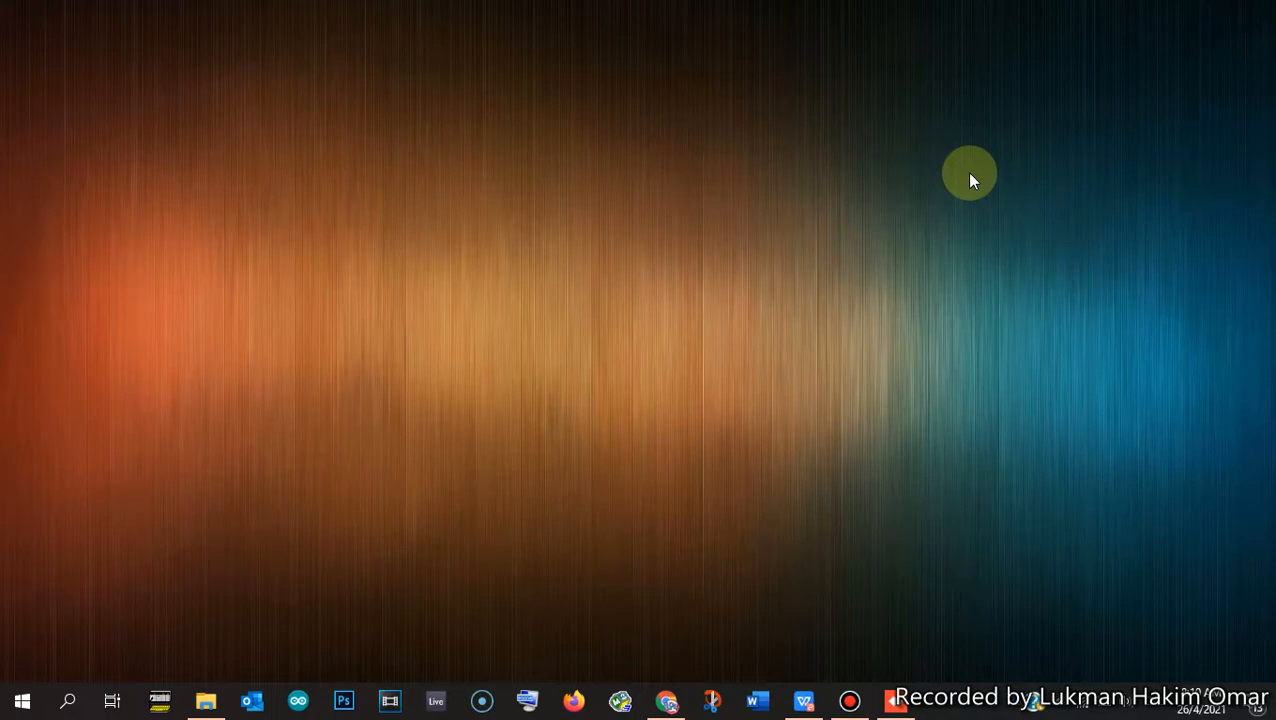
- Open the practical 3 Controller Link PDF in WPS Office and review the hardware list, network overview and wiring instructions
left_click(803, 700)
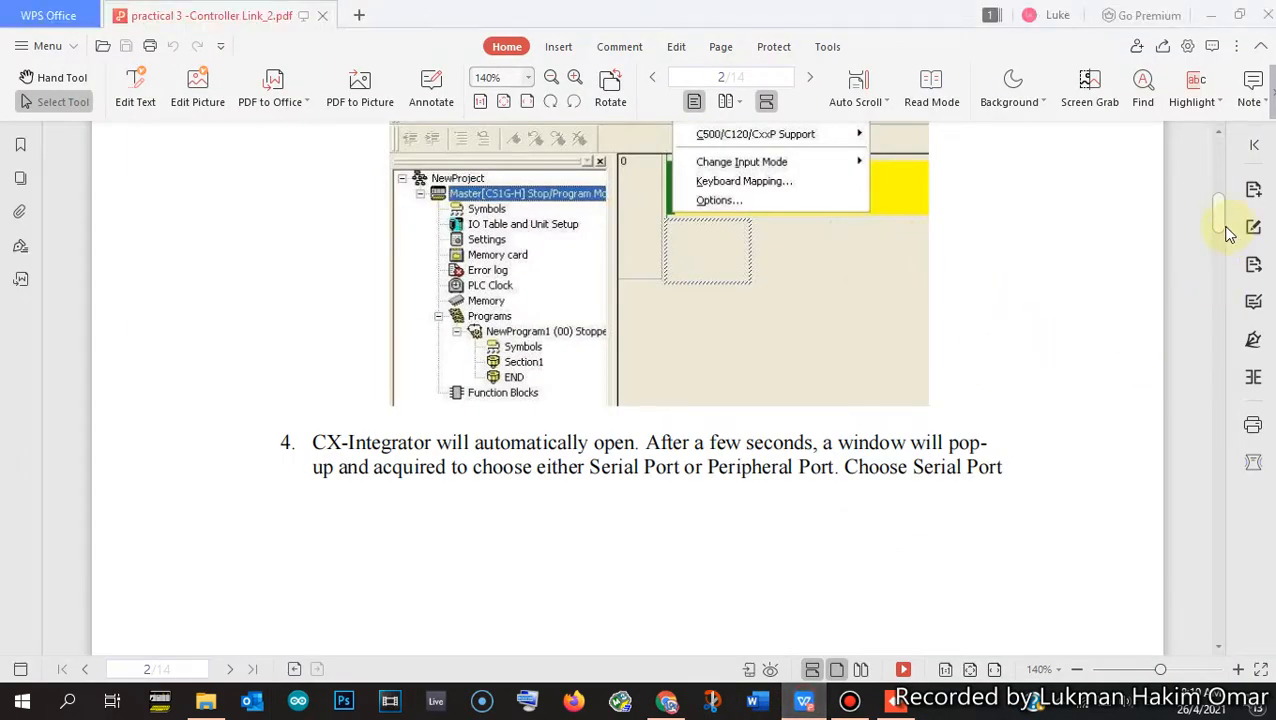
left_click_drag(1219, 213, 1225, 173)
scroll(1225, 173, "down", 1)
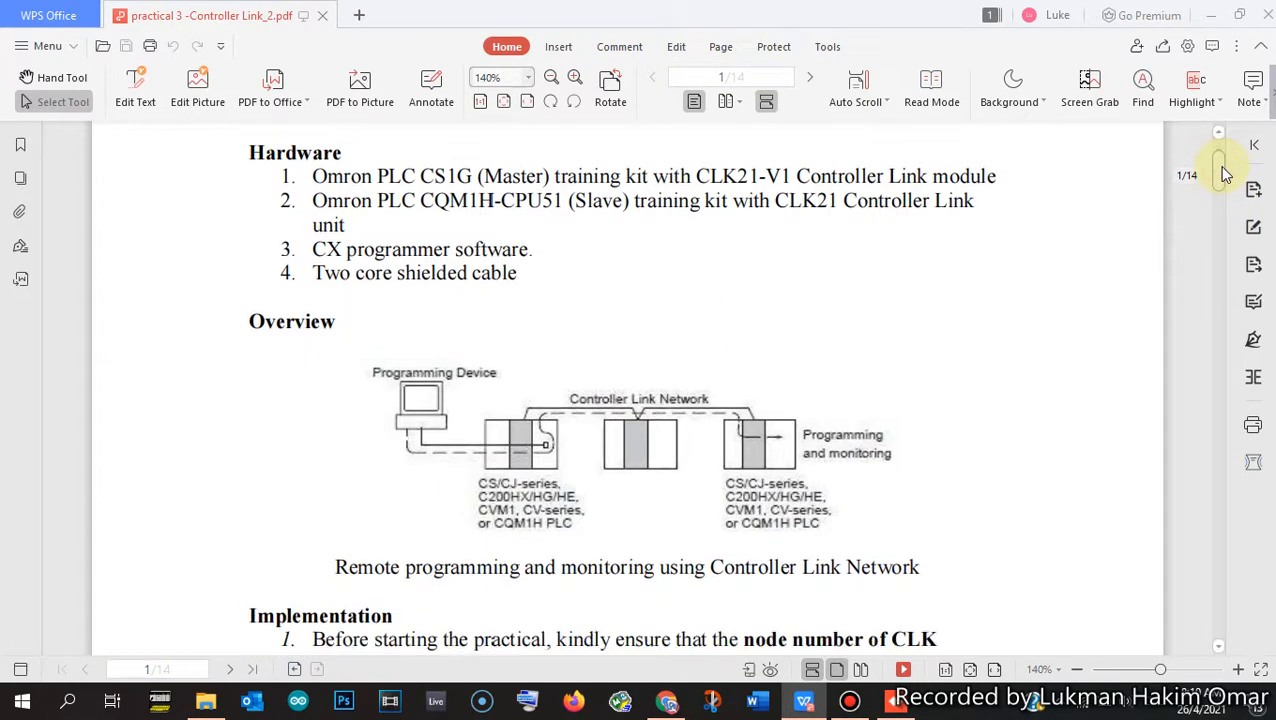
scroll(1225, 173, "down", 1)
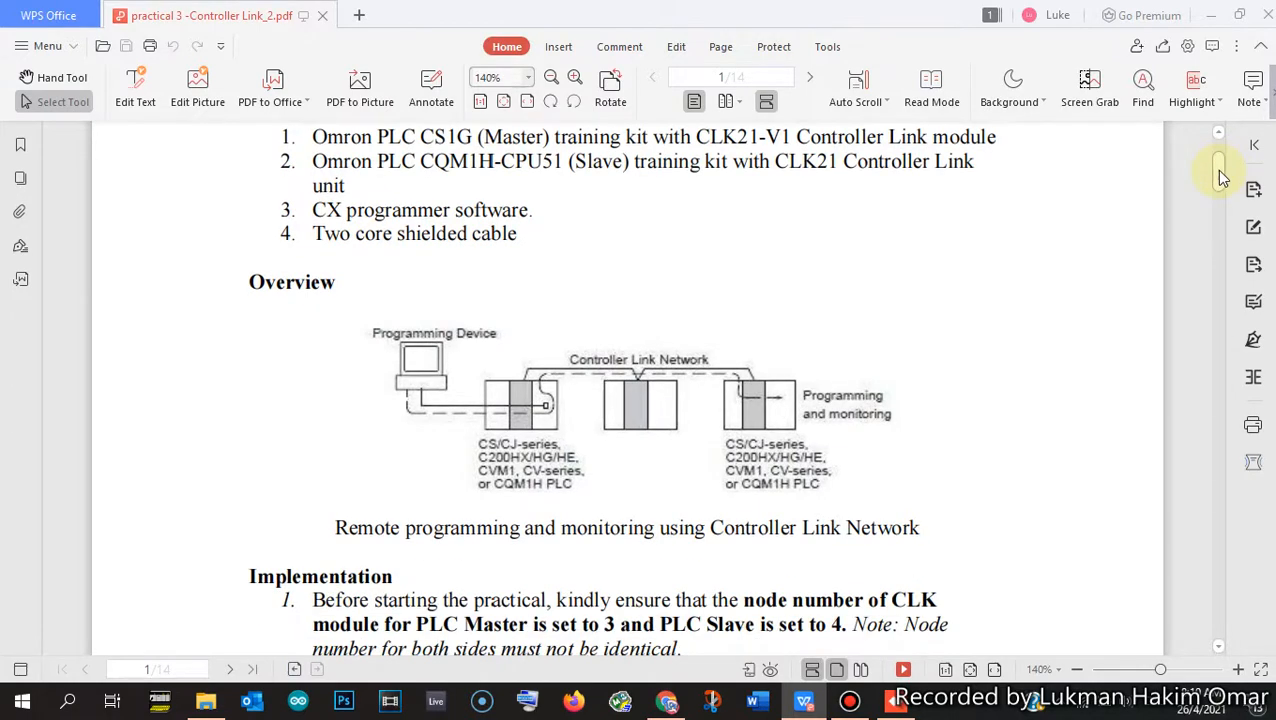
left_click_drag(1222, 175, 1220, 200)
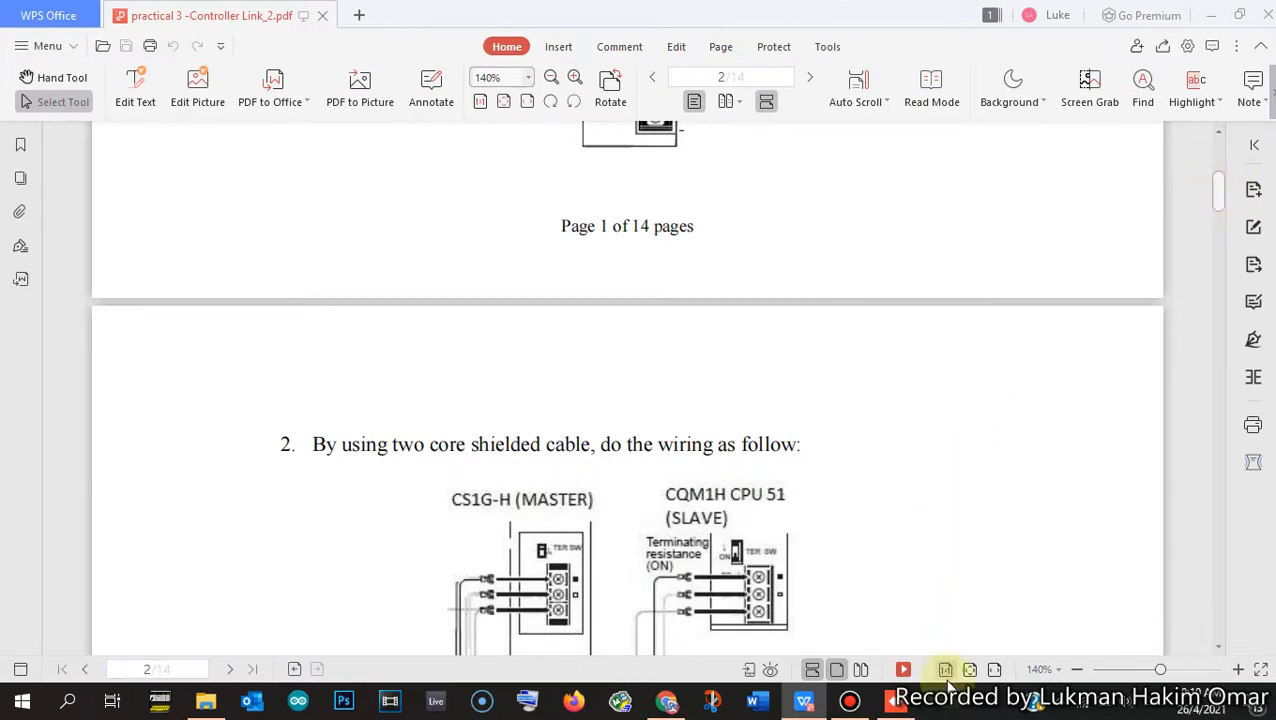
- Switch to the AnyDesk remote desktop, launch CX-Programmer there and maximize its window
left_click(893, 701)
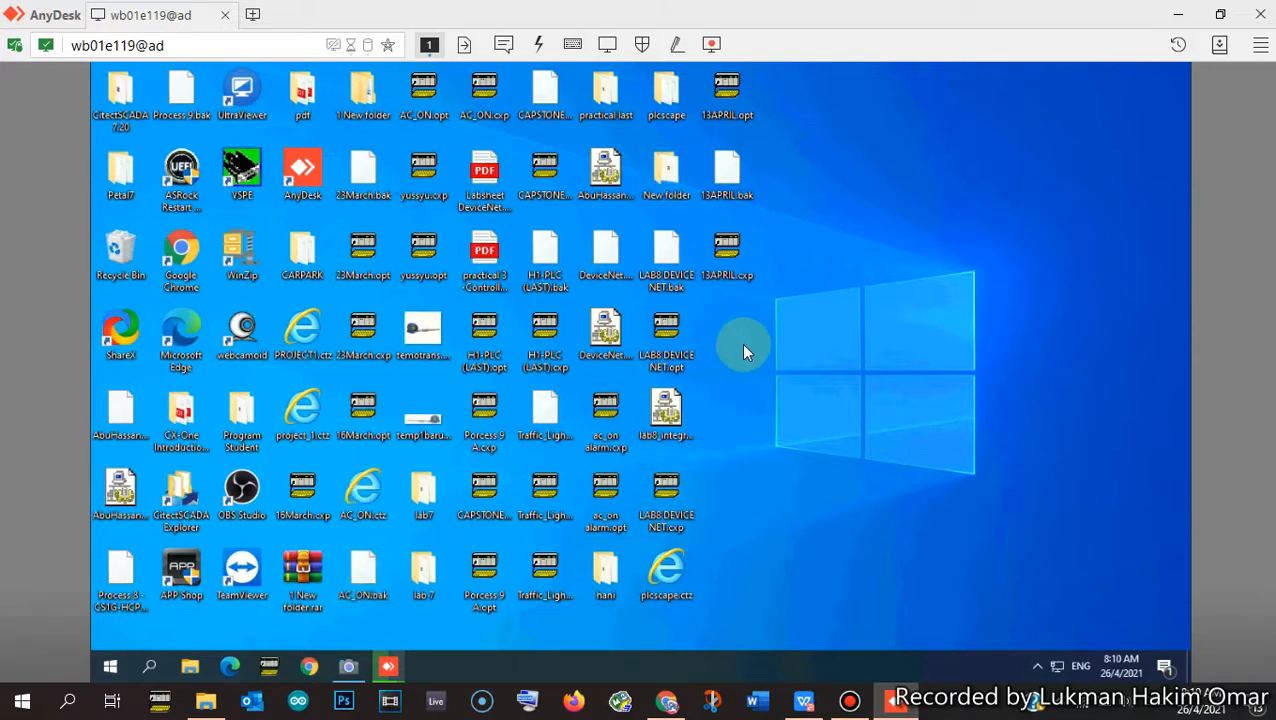
double_click(722, 245)
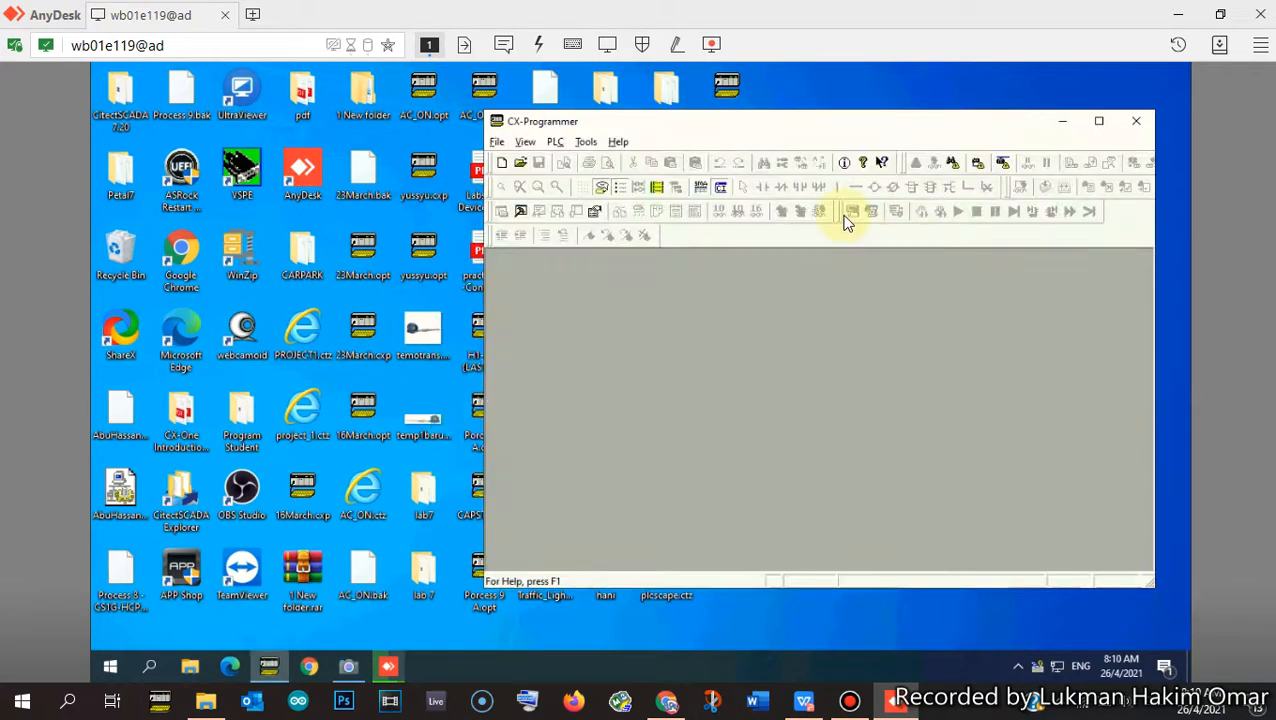
left_click(1100, 123)
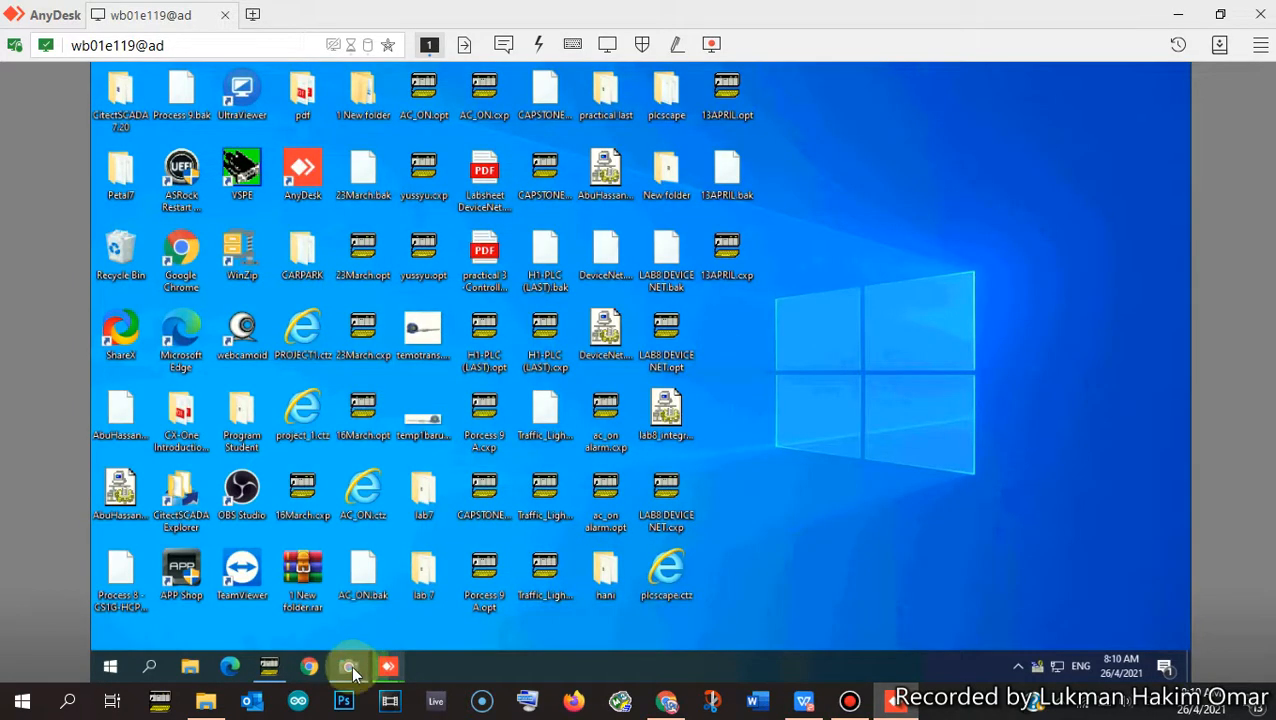
- Inspect the live view of the PLC training kits in the remote Camera app, then return to CX-Programmer
left_click(350, 666)
left_click(481, 416)
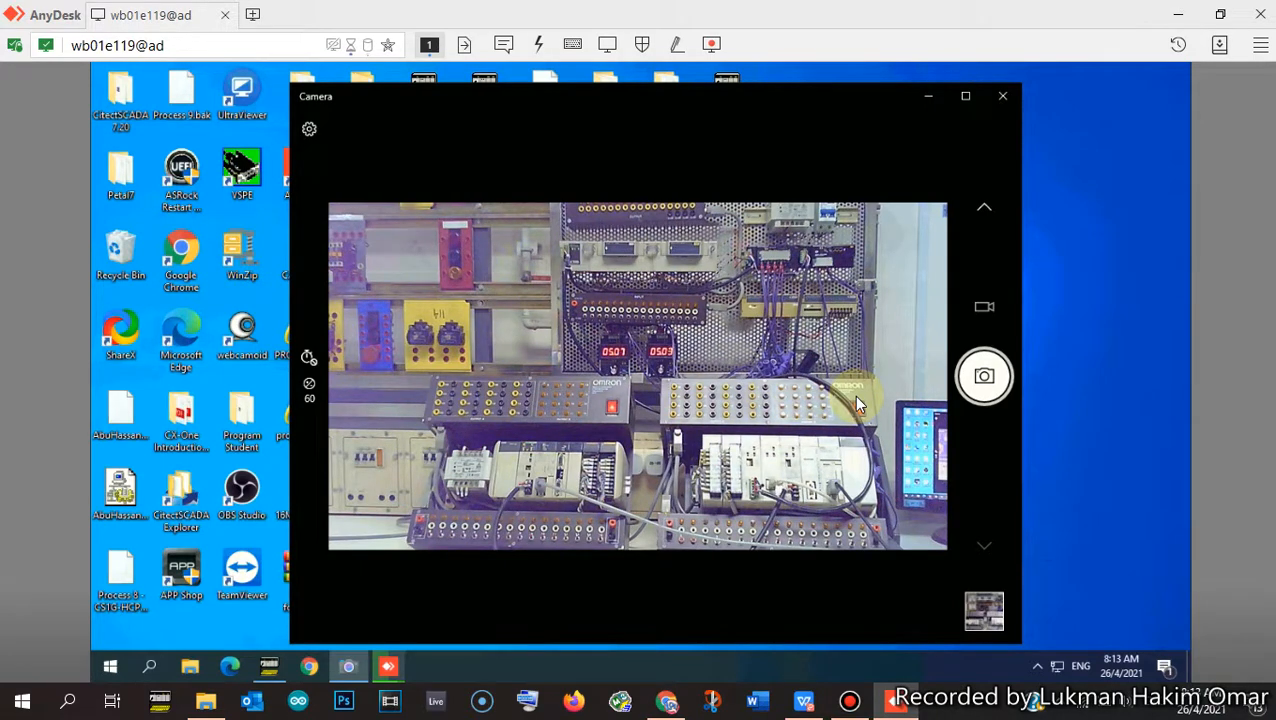
left_click(927, 96)
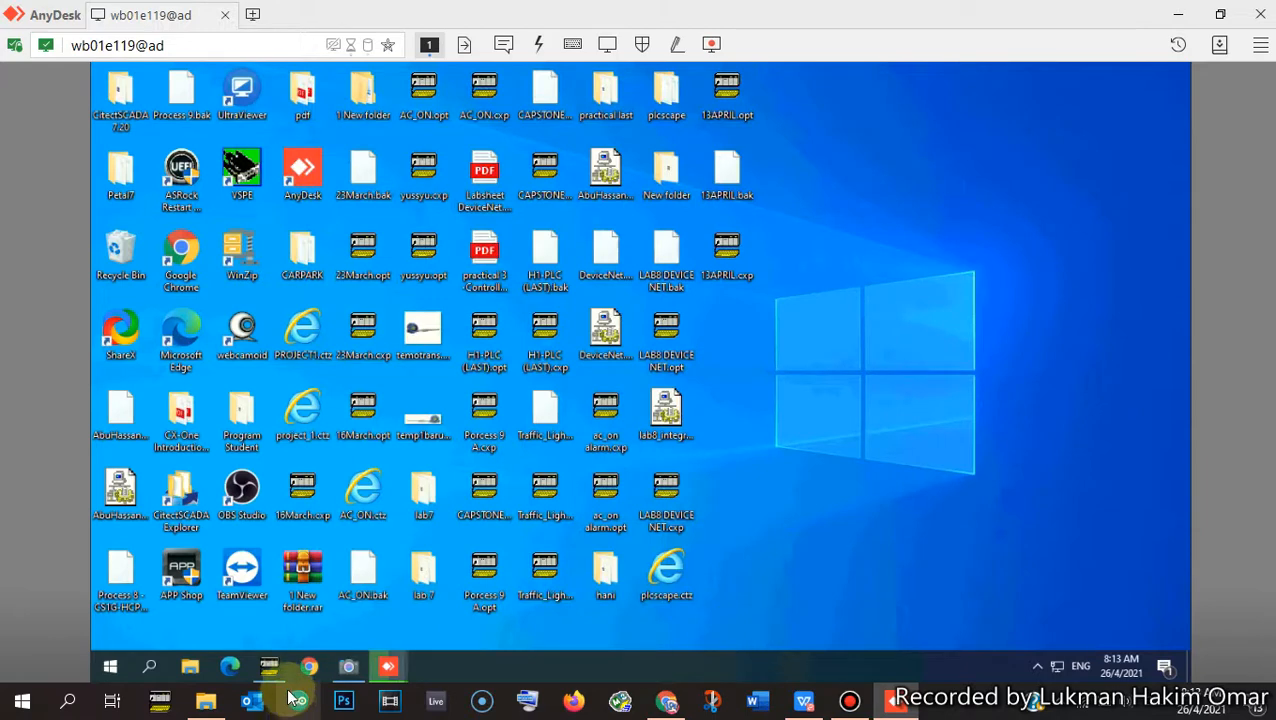
left_click(269, 665)
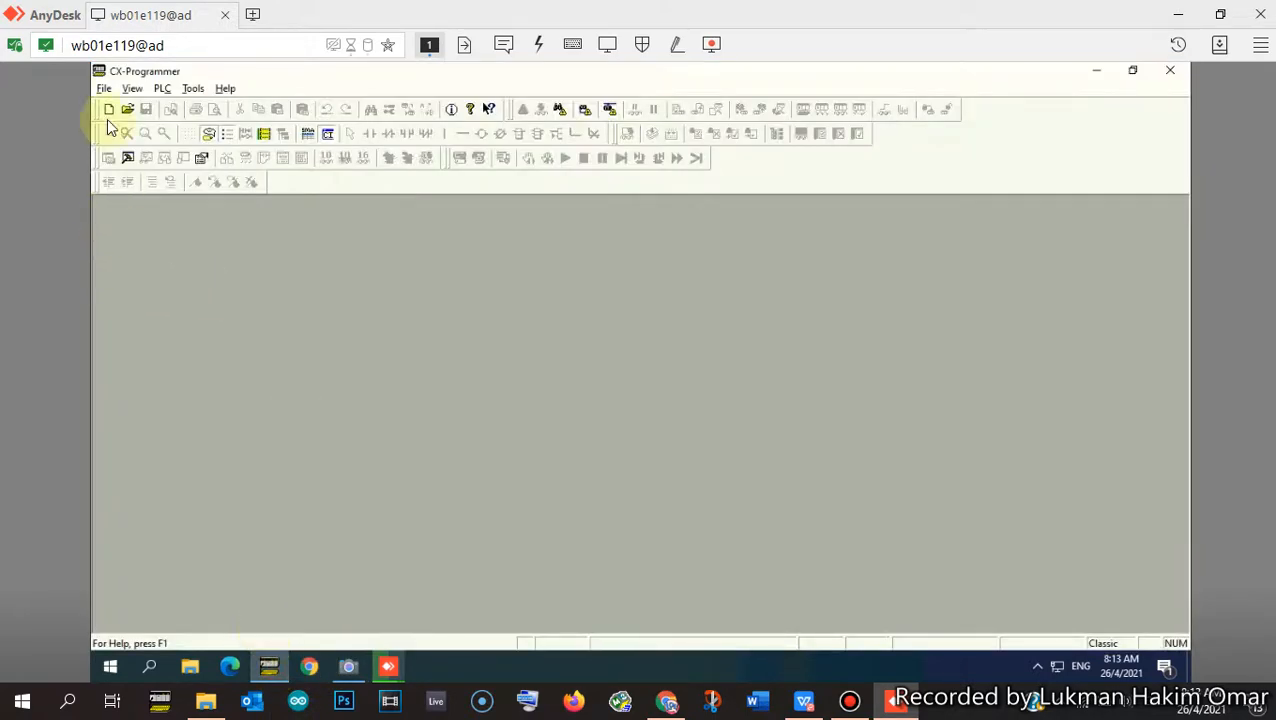
left_click(104, 88)
left_click(128, 103)
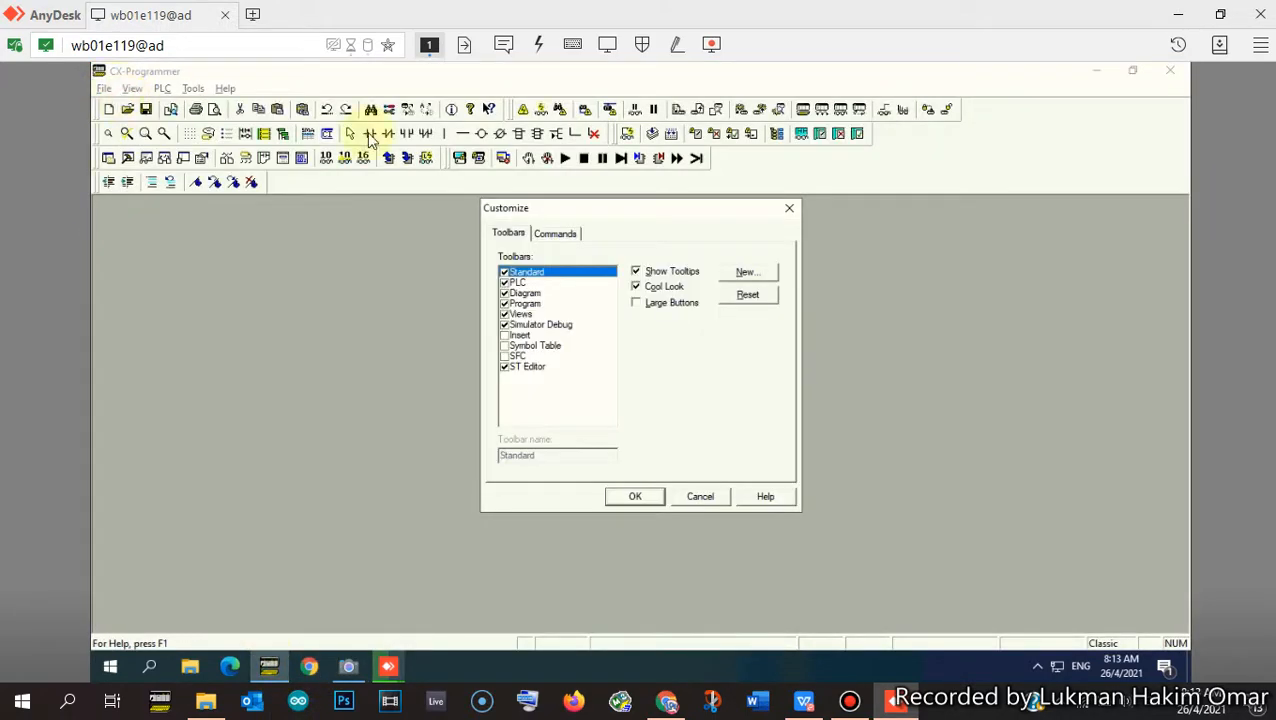
left_click(788, 208)
- Create a new project with device type CS1G-H and CPU type CPU44
left_click(104, 88)
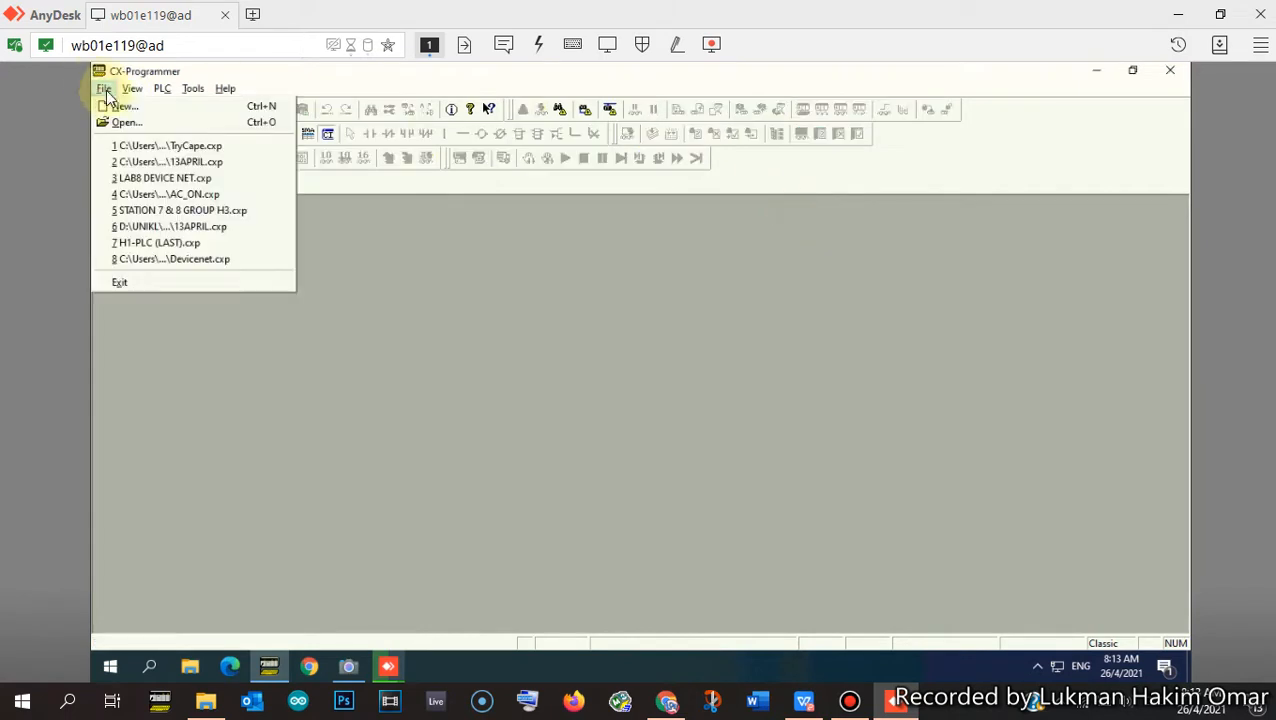
left_click(120, 105)
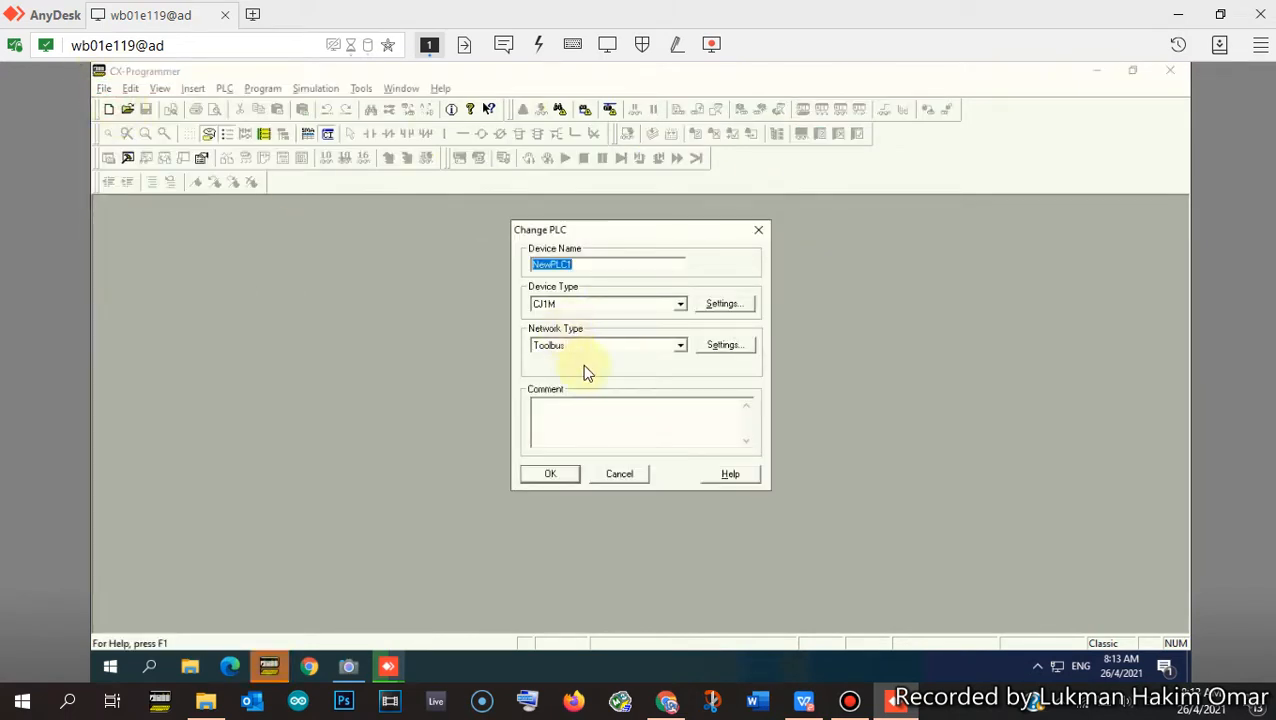
left_click(679, 303)
scroll(678, 331, "down", 4)
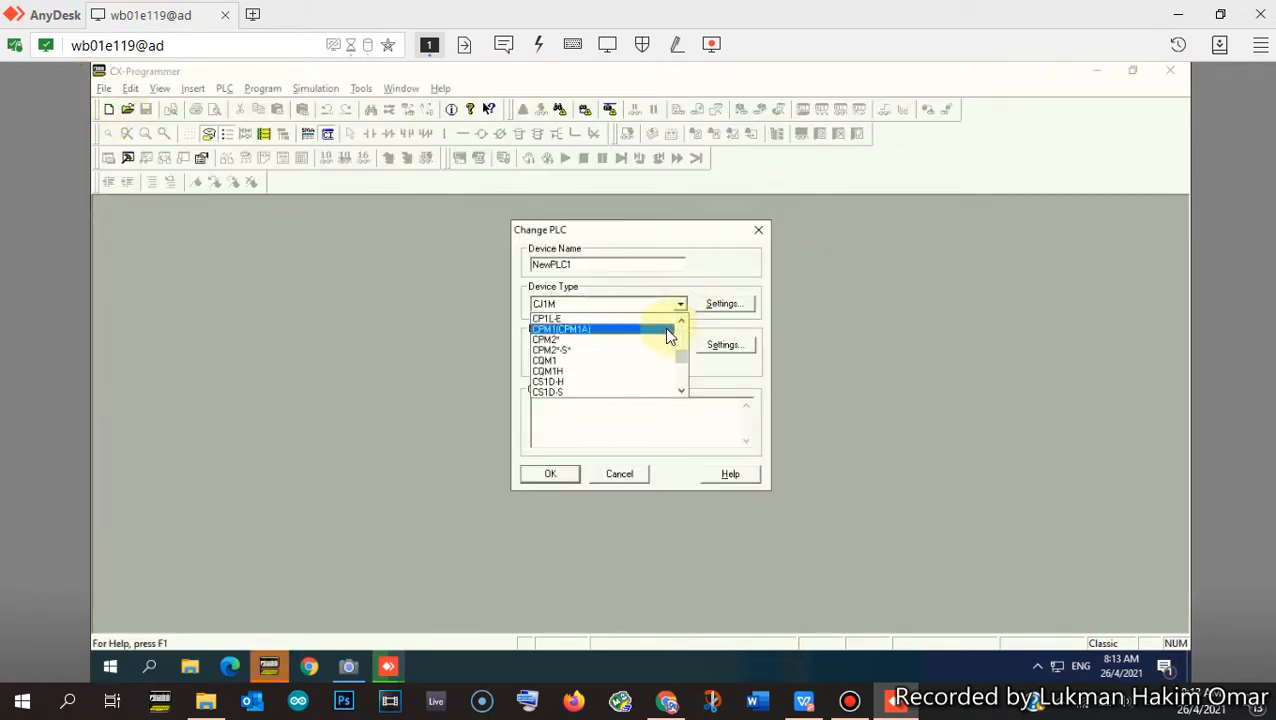
left_click(556, 351)
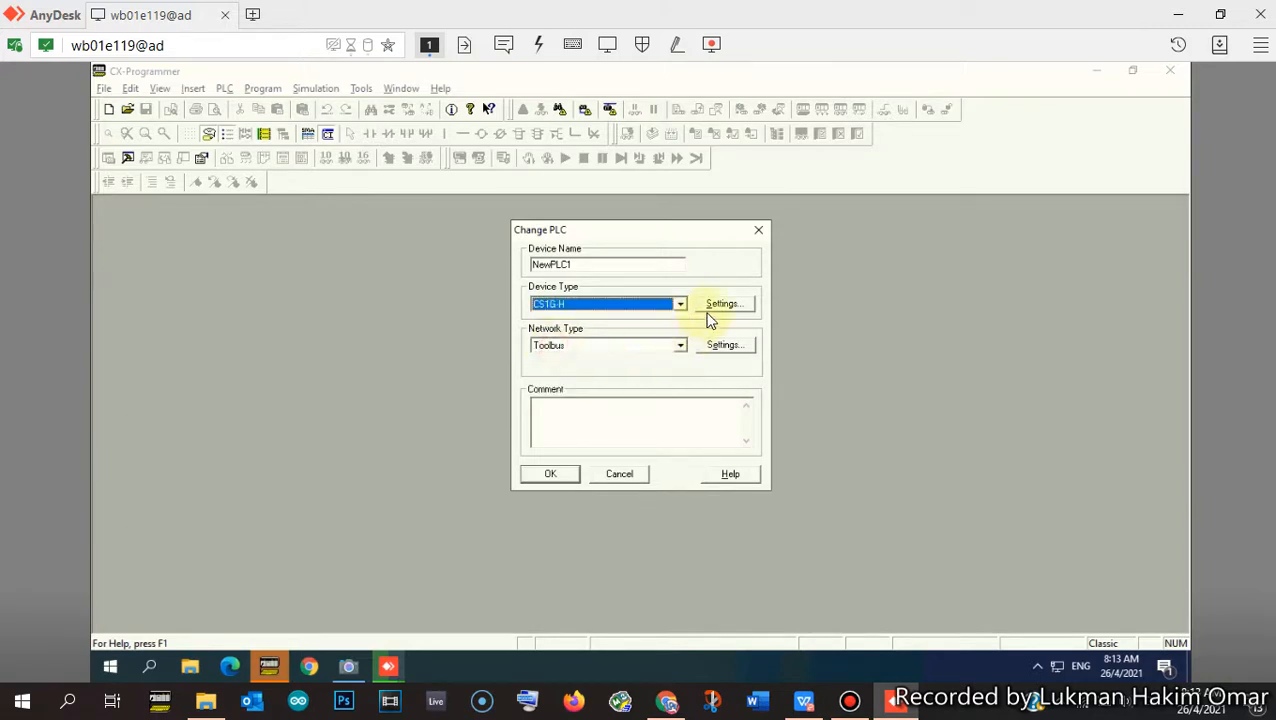
left_click(720, 305)
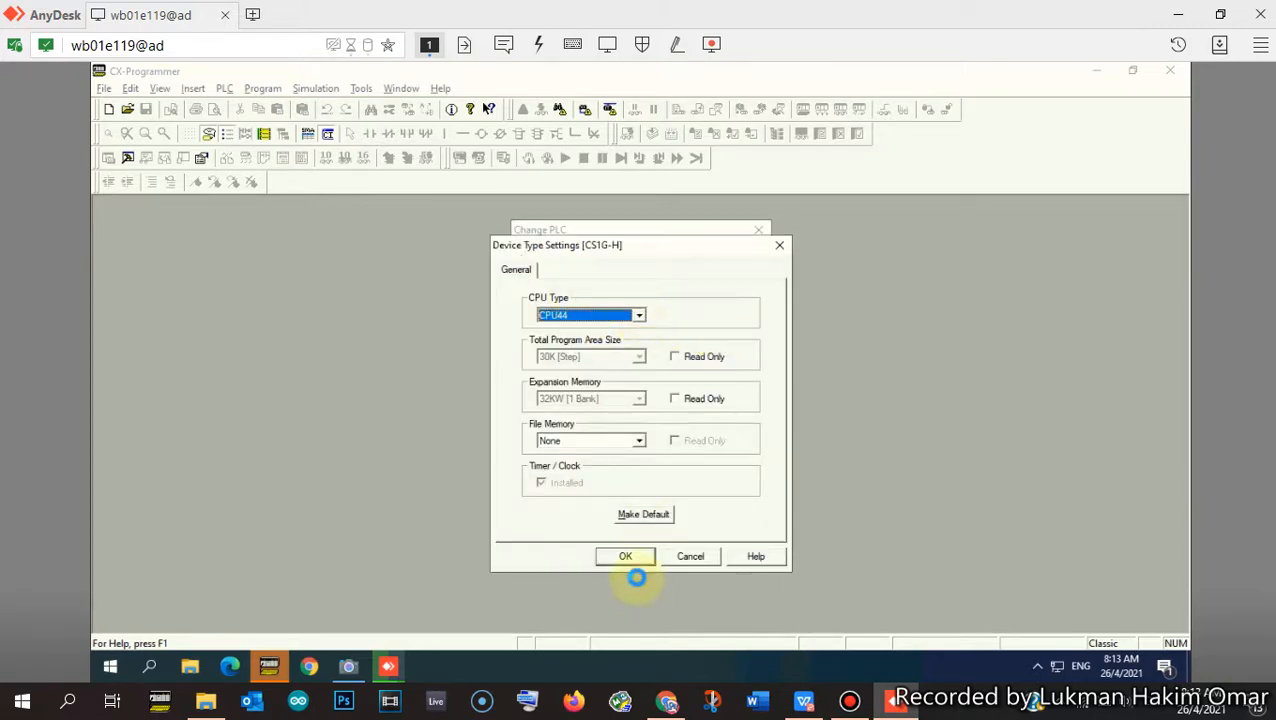
left_click(625, 556)
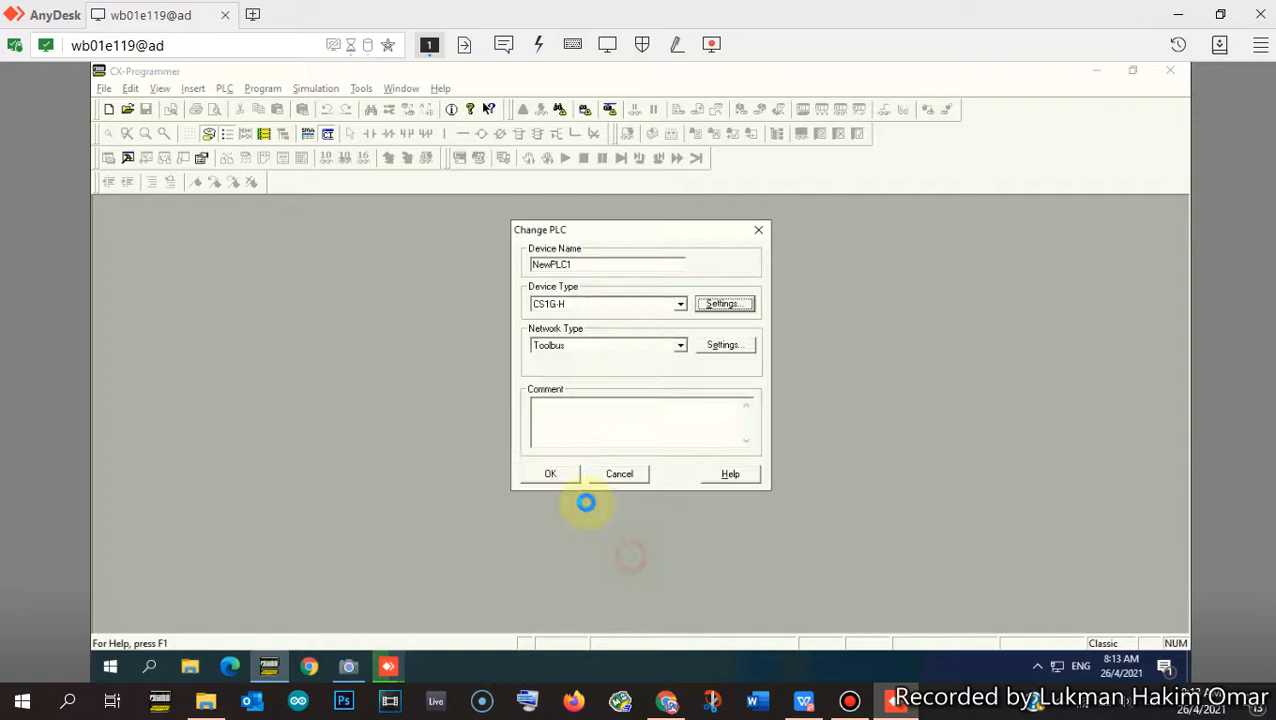
- Set the new PLC's network type to SYSMAC WAY with connection port COM3 and accept the PLC settings
left_click(680, 345)
left_click(617, 413)
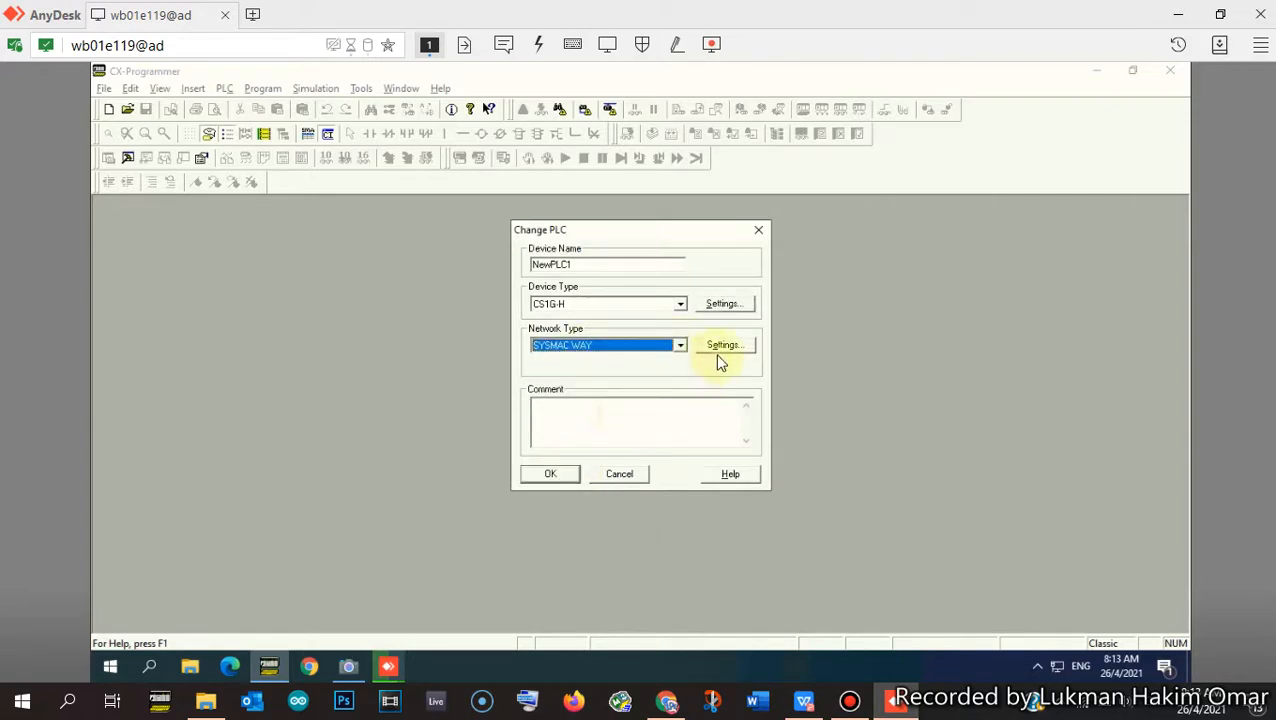
left_click(717, 349)
left_click(540, 292)
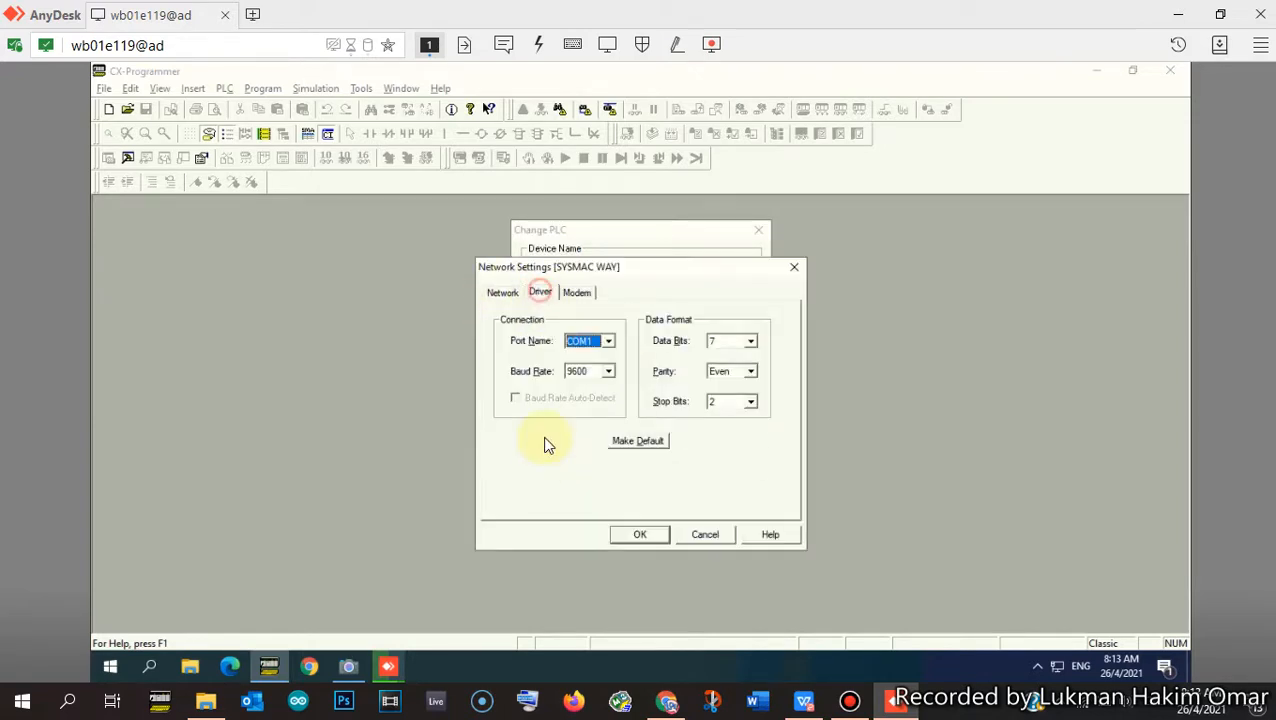
left_click(608, 341)
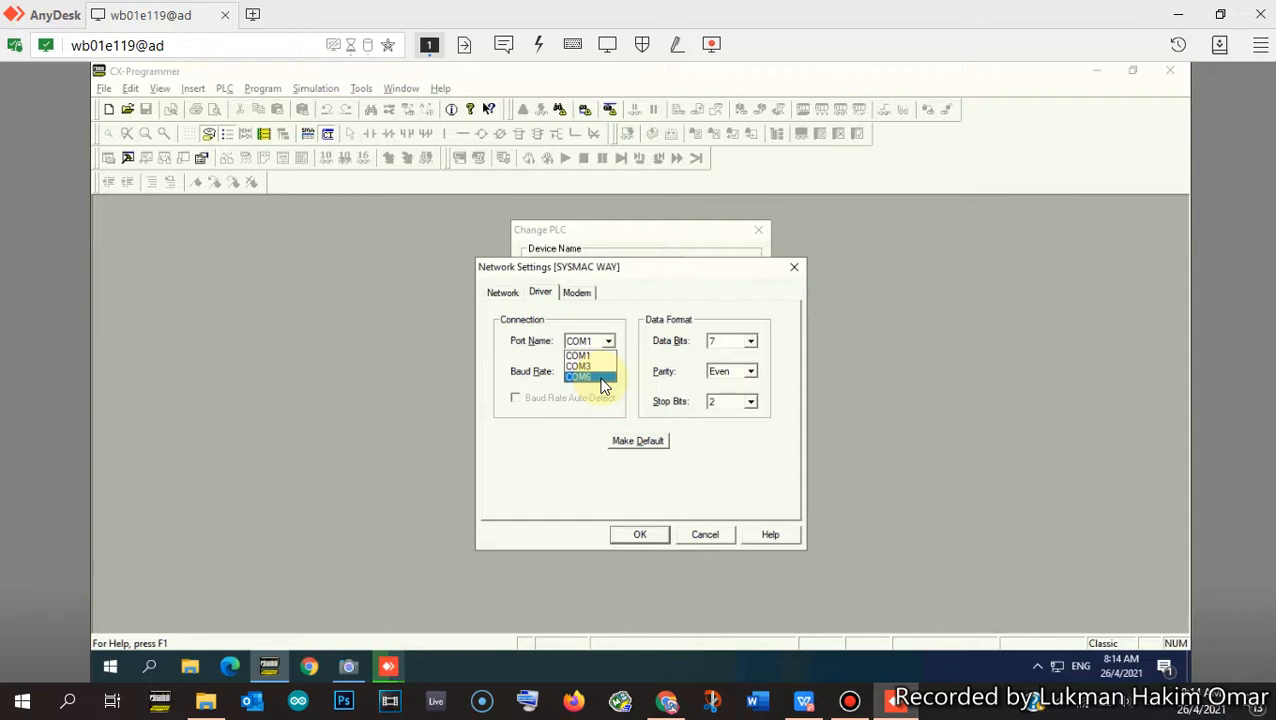
left_click(597, 369)
left_click(642, 534)
left_click(574, 478)
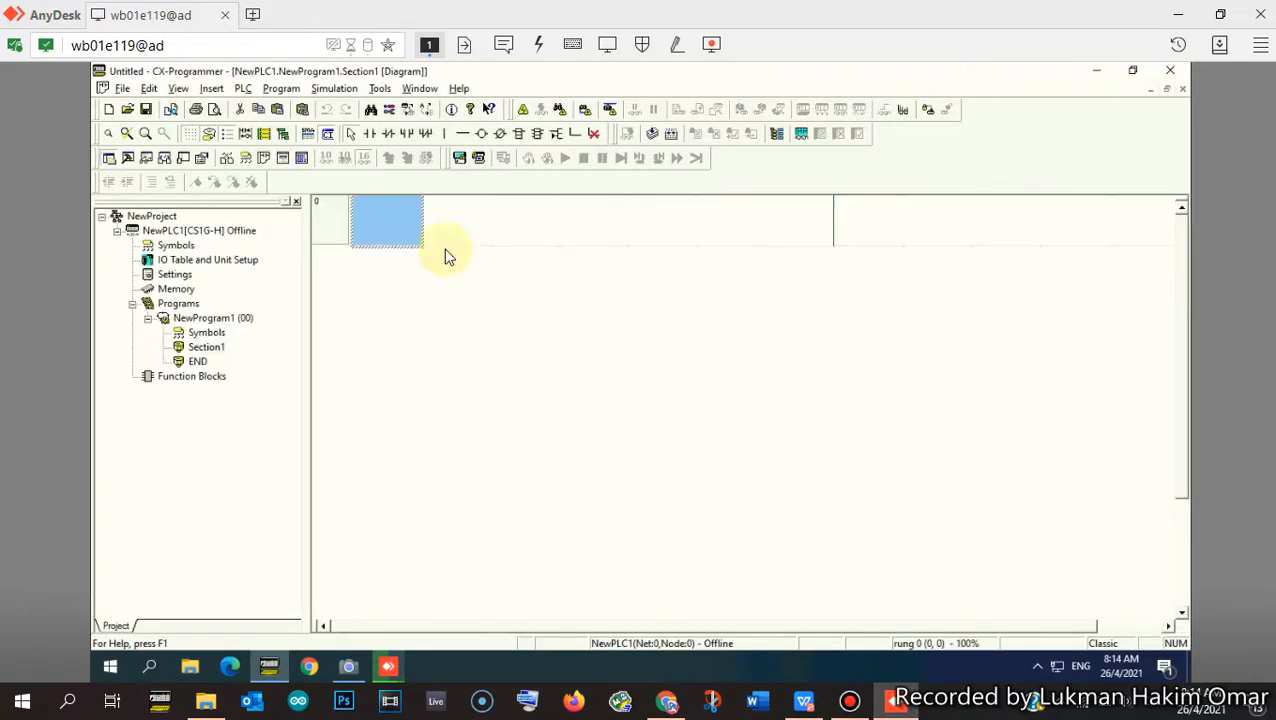
- Try to go online with the PLC over COM3 and dismiss the connection attempt
left_click(522, 109)
left_click(618, 412)
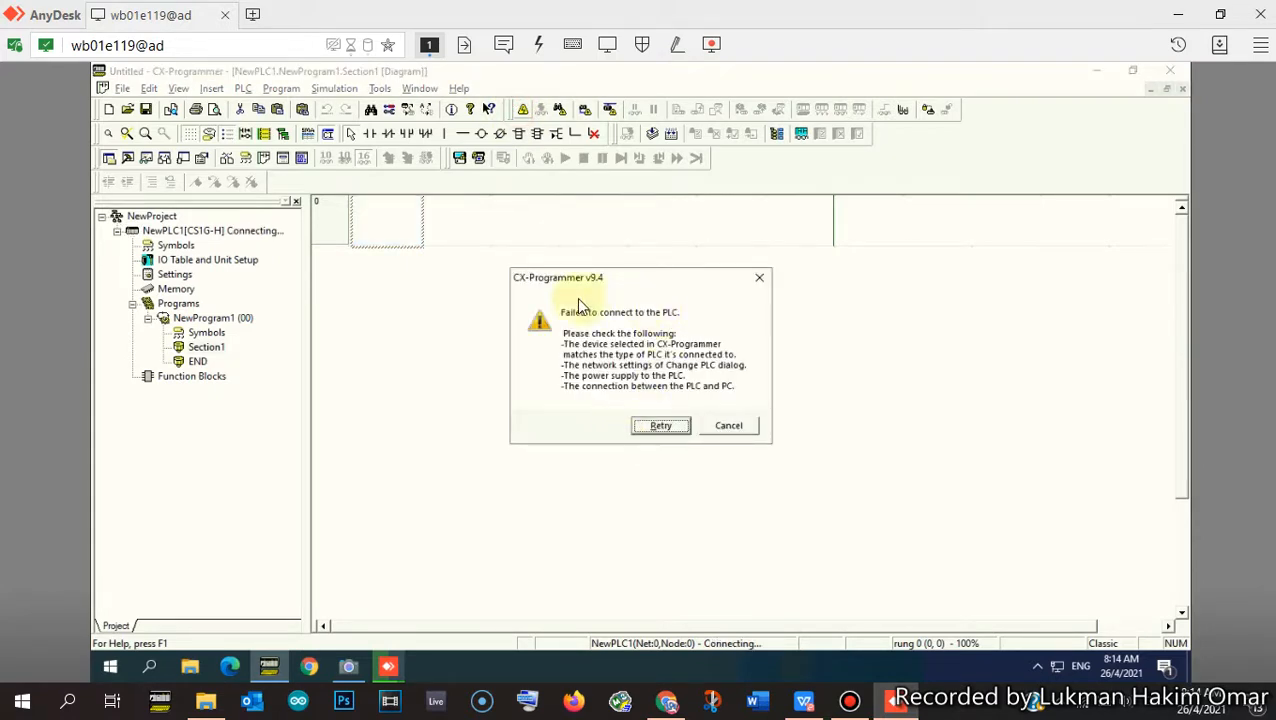
left_click(736, 428)
left_click(662, 427)
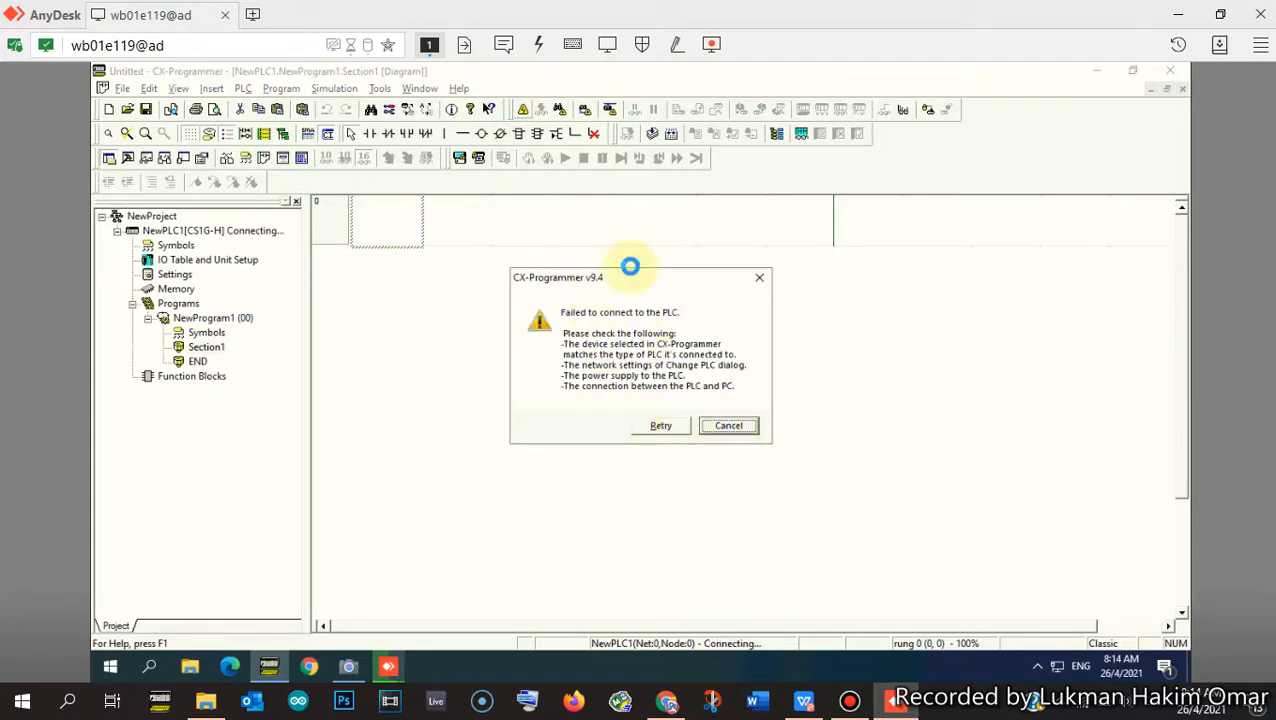
left_click(736, 386)
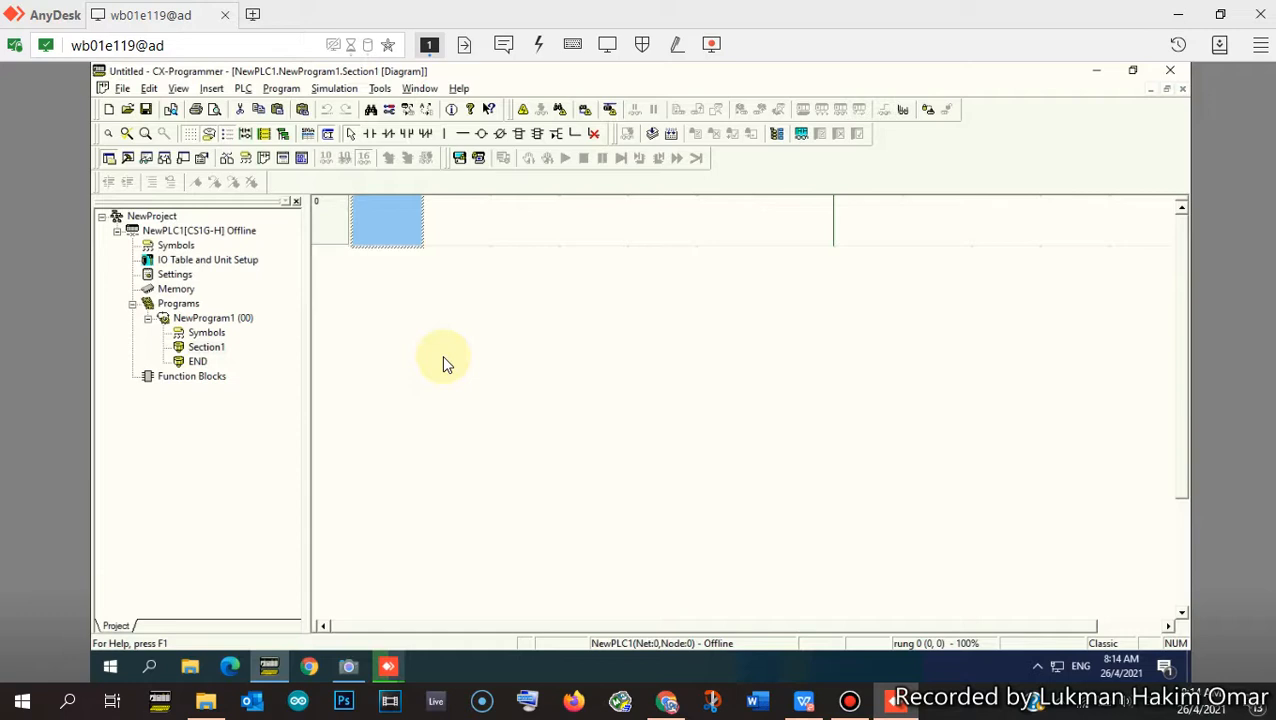
- Change the SYSMAC WAY connection port of NewPLC1 to COM6 and accept the PLC settings
double_click(236, 230)
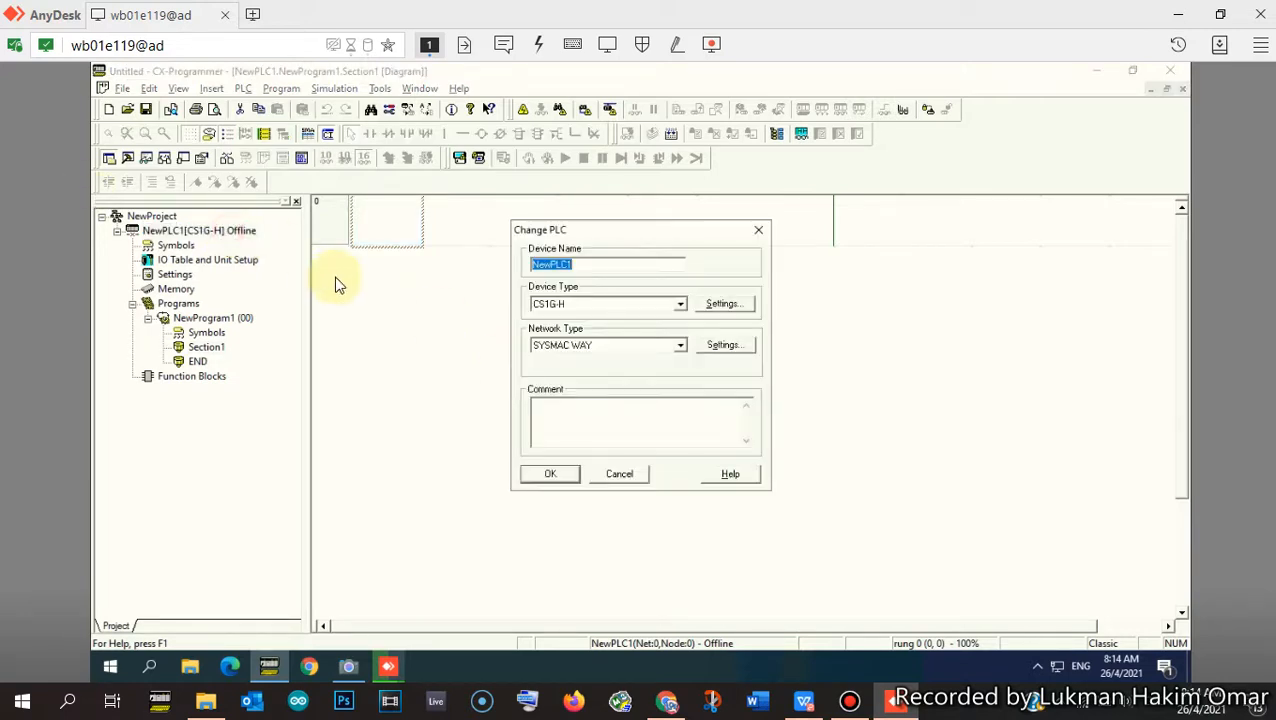
left_click(722, 344)
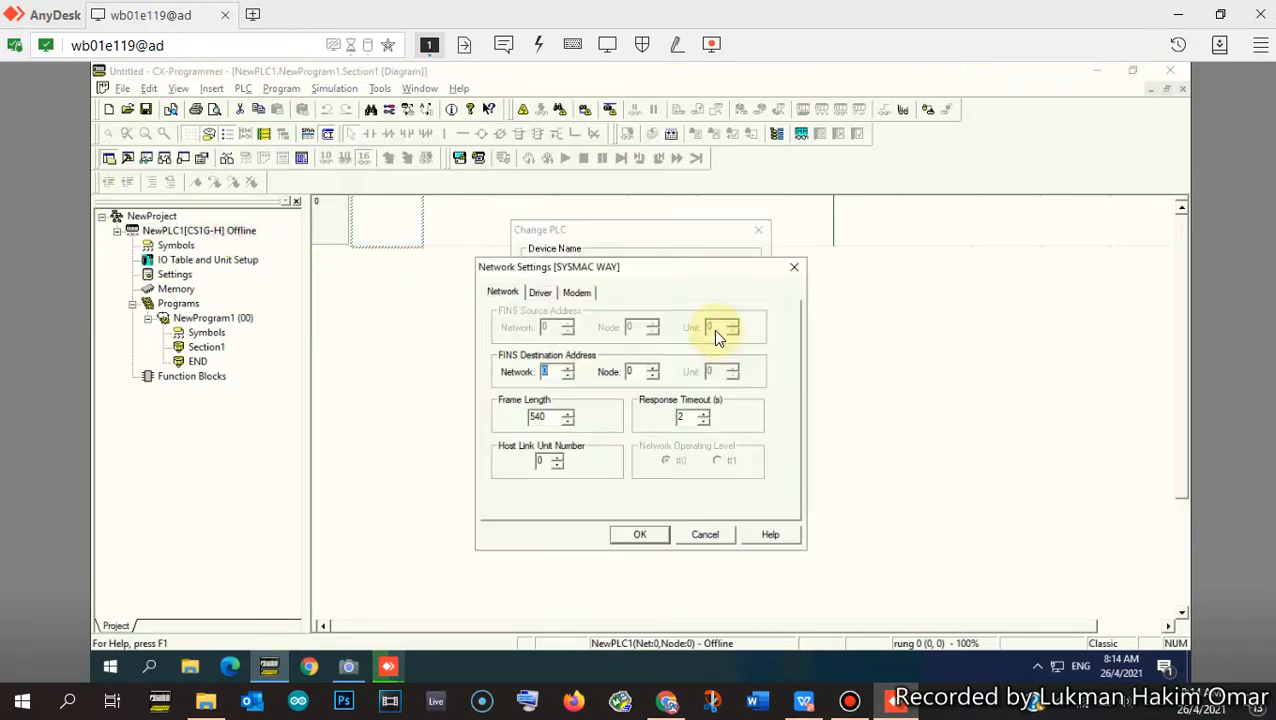
left_click(541, 292)
left_click(608, 341)
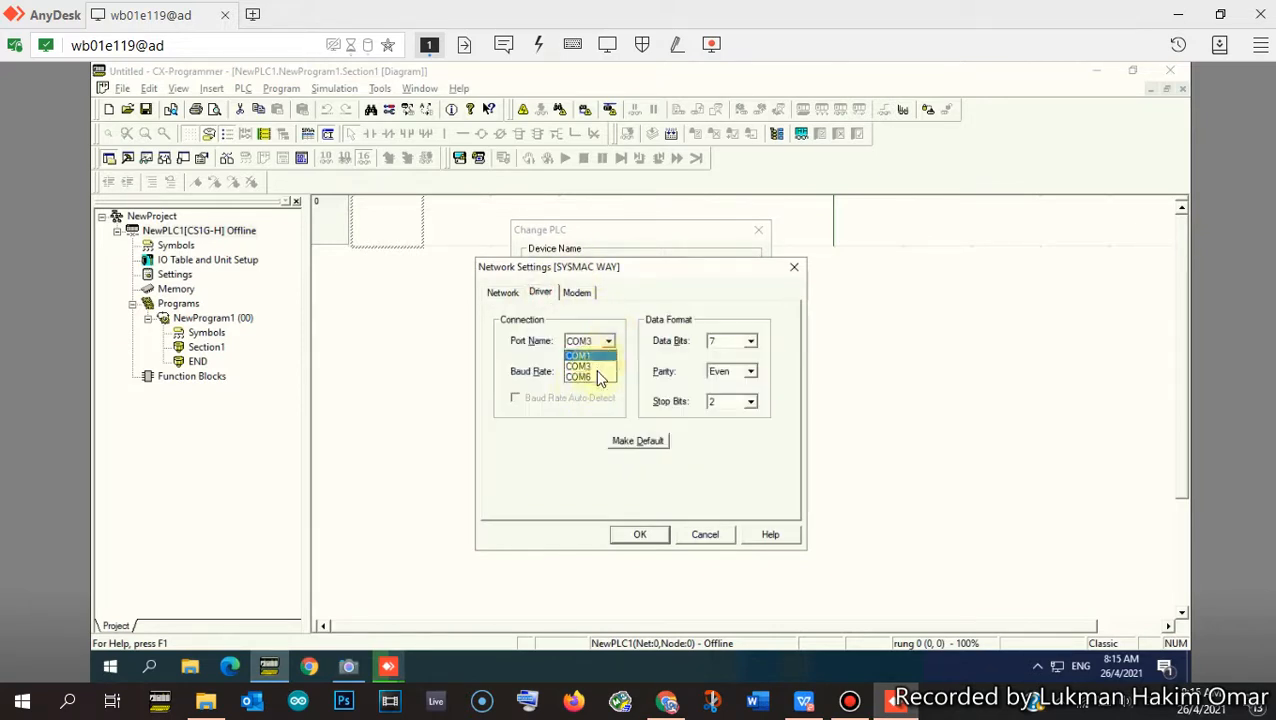
left_click(598, 372)
left_click(642, 535)
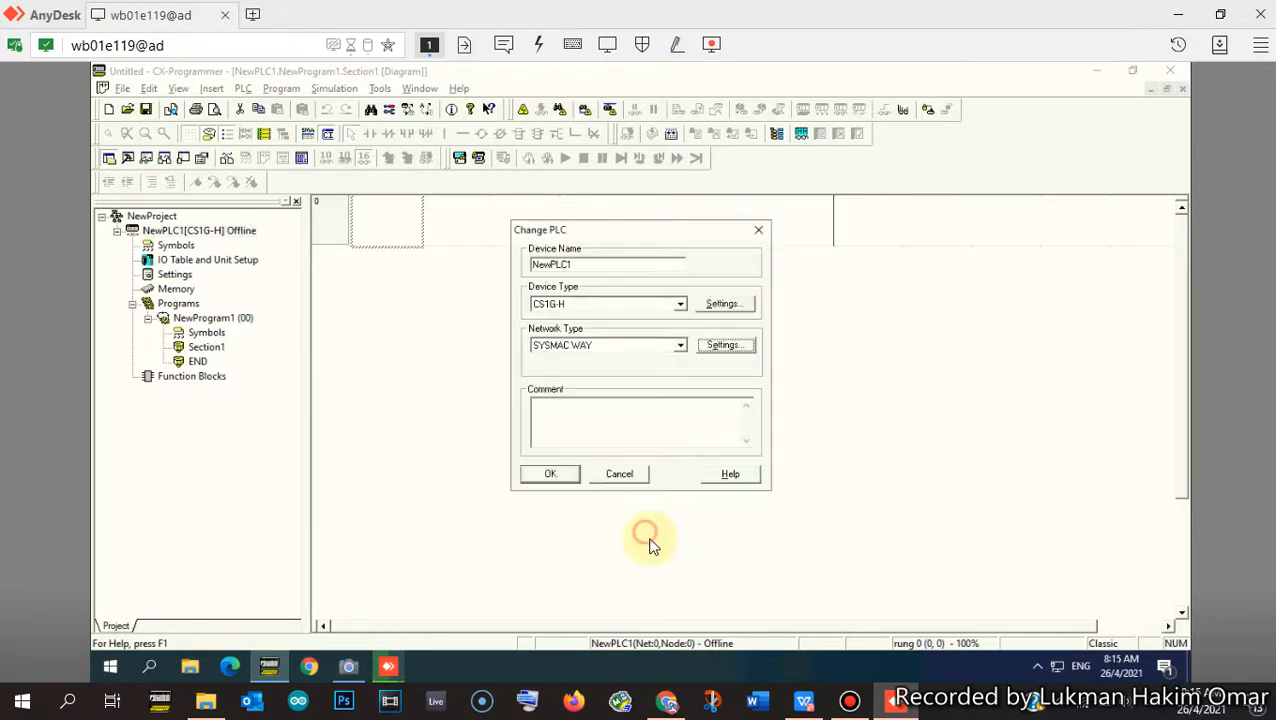
left_click(556, 475)
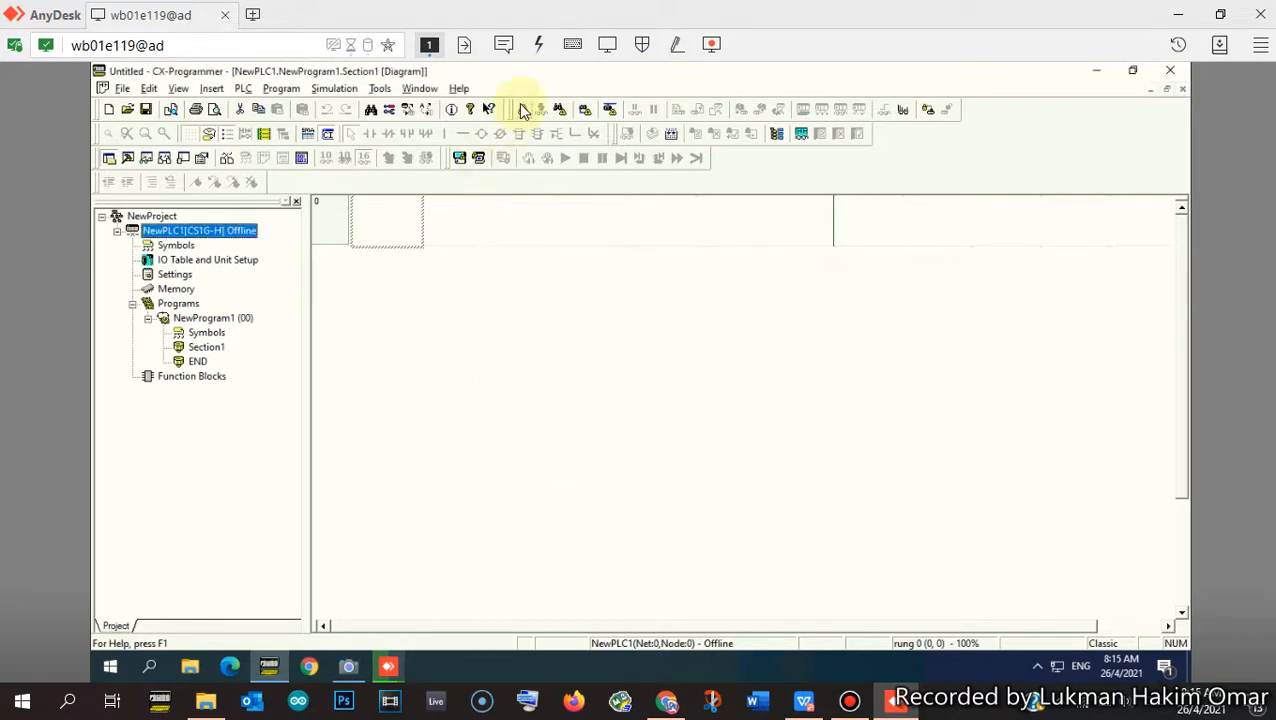
- Connect online to the CS1G-H PLC and switch it to Program mode
left_click(521, 111)
left_click(624, 407)
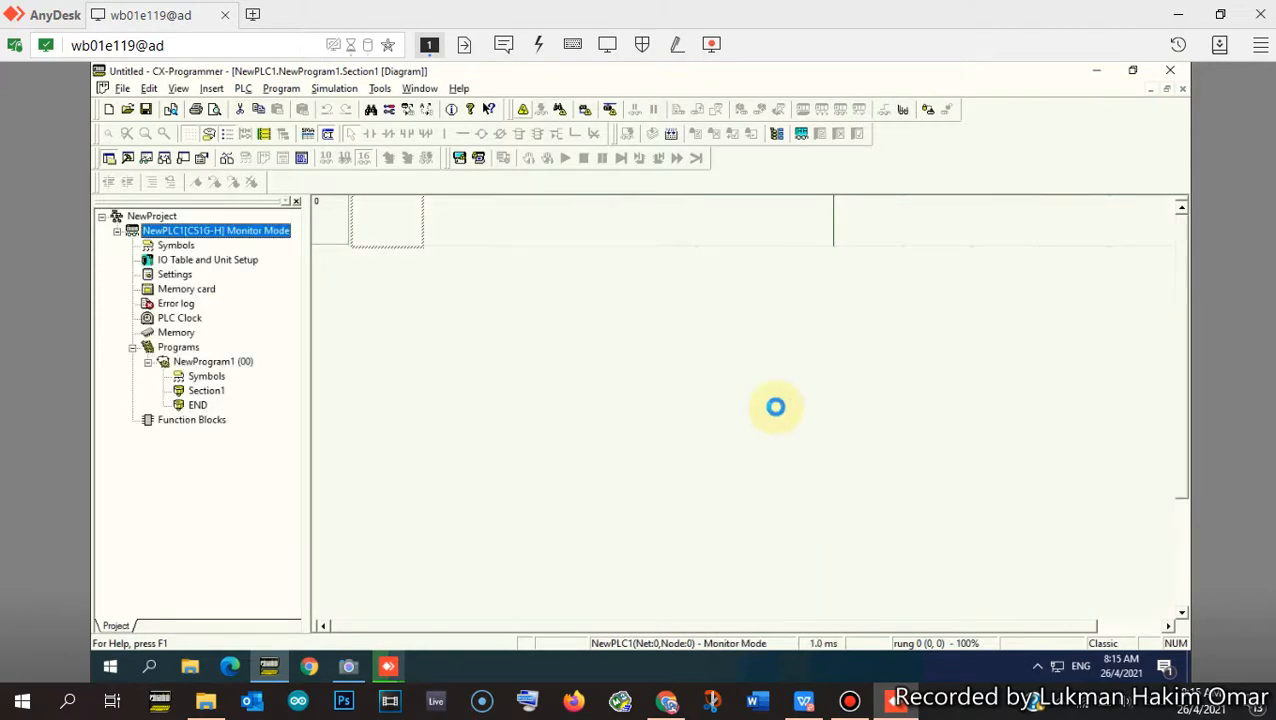
left_click(802, 137)
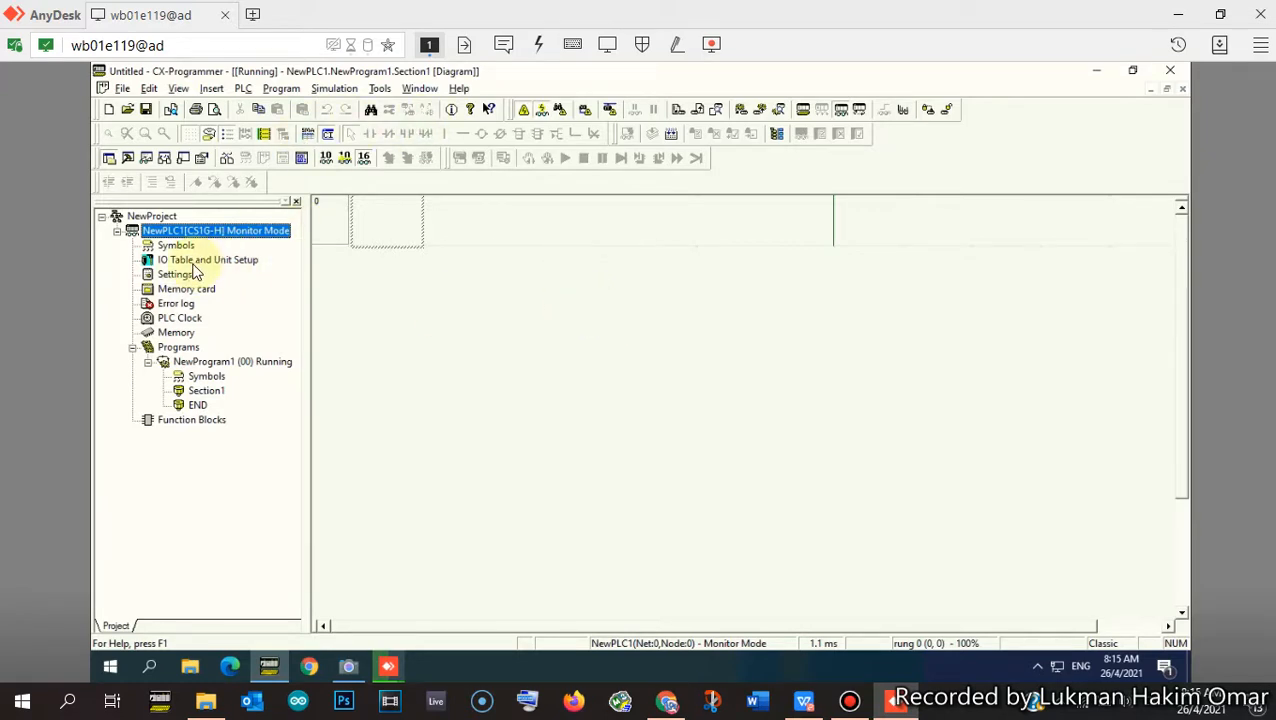
left_click(801, 108)
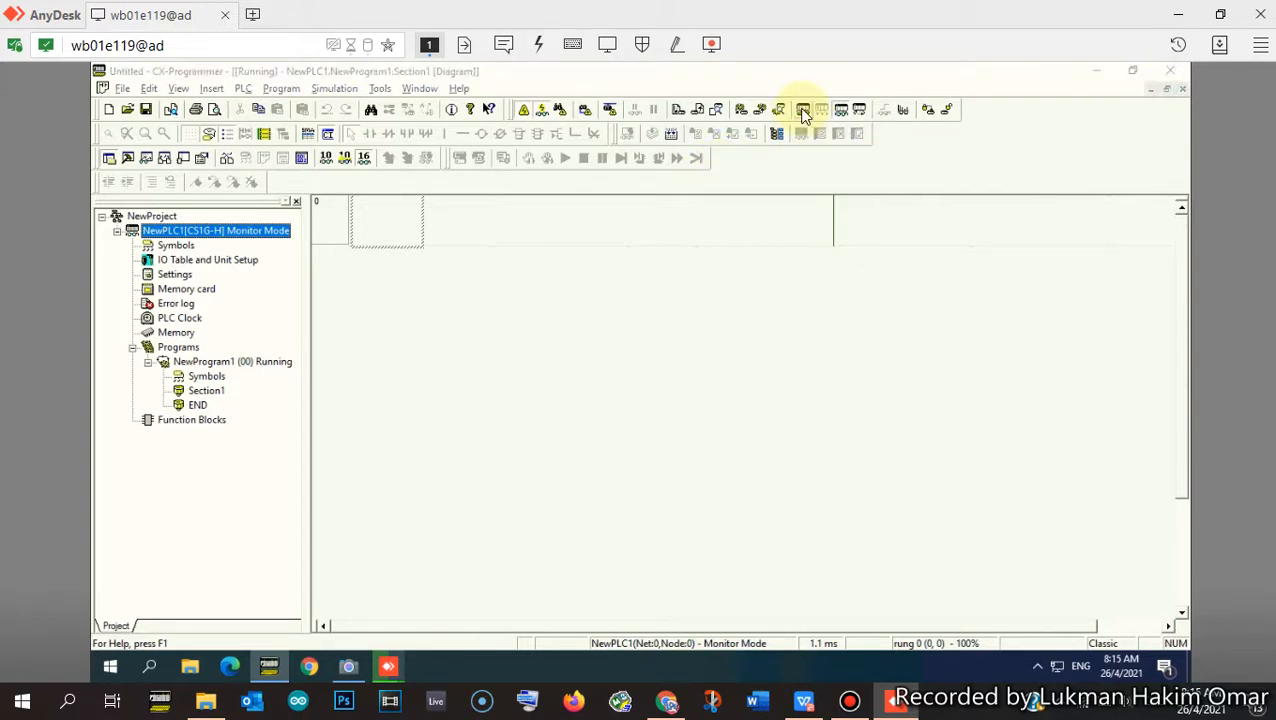
left_click(678, 399)
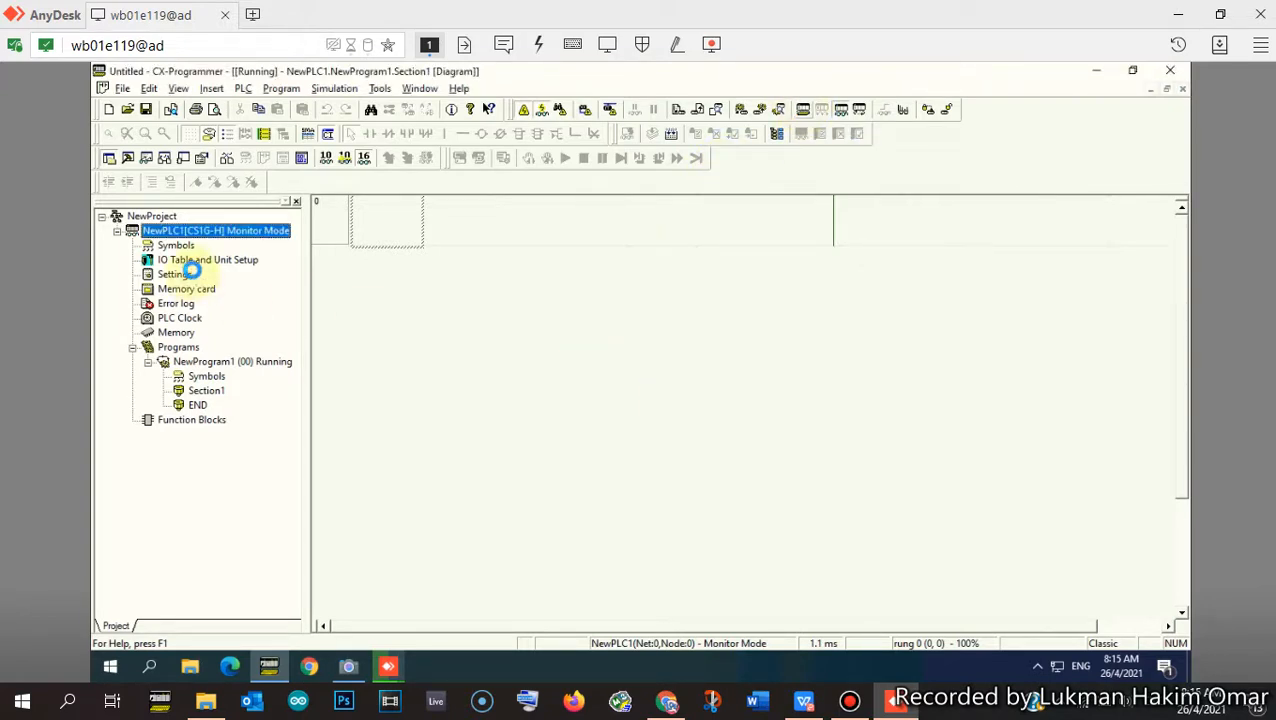
- Open the PLC's IO table and expand the Main Rack to list its slots
double_click(190, 261)
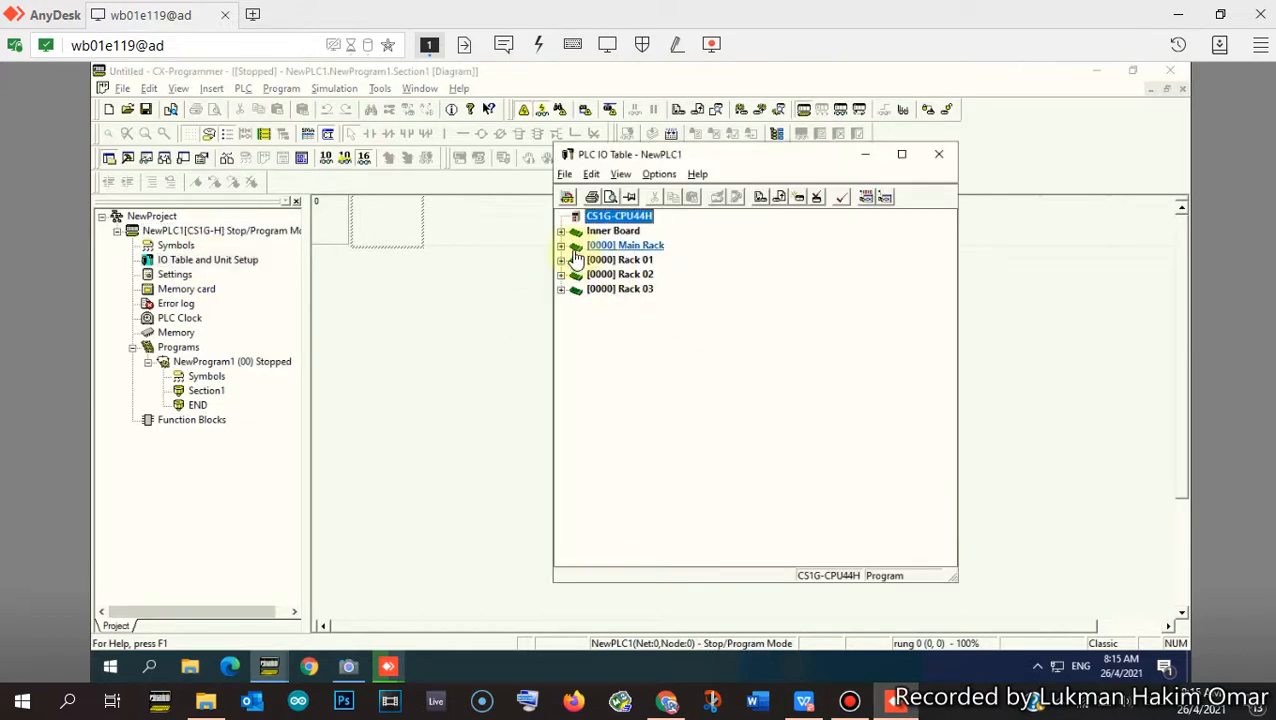
left_click(561, 245)
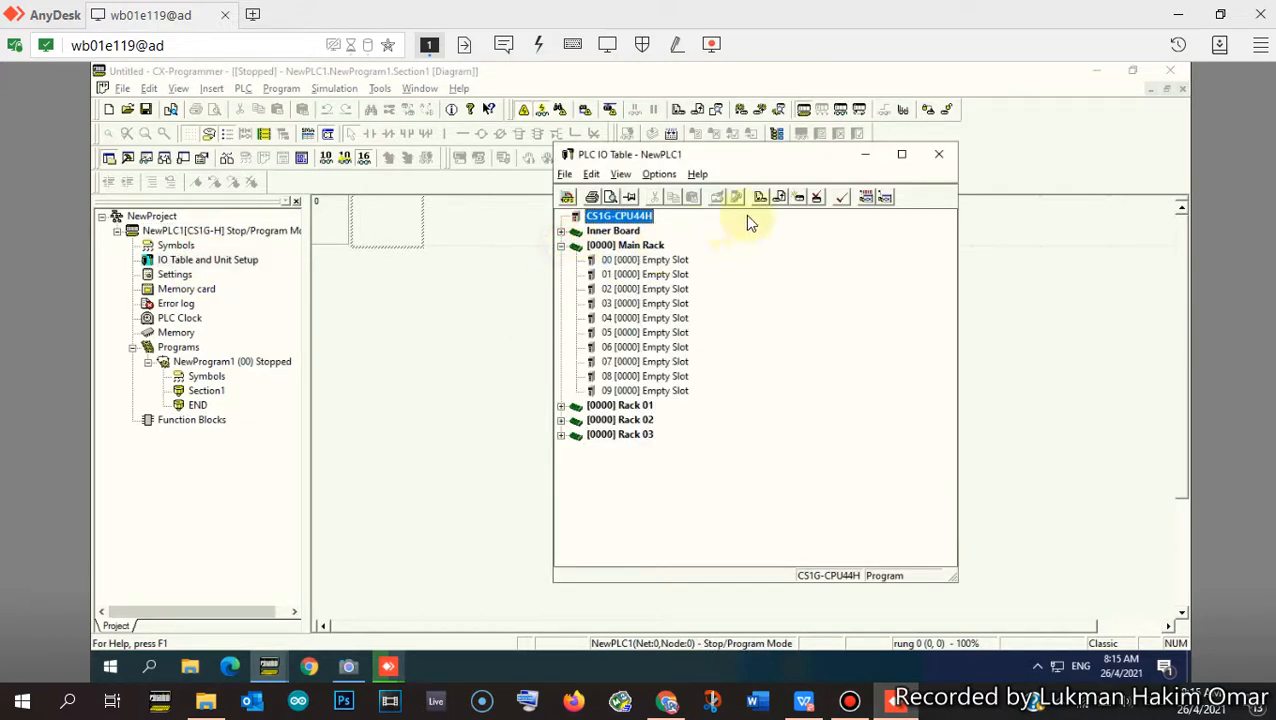
- Create the PLC's IO table, transfer the IO Table and SIO Unit Parameters from the PLC, and close the IO table
left_click(797, 197)
left_click(662, 419)
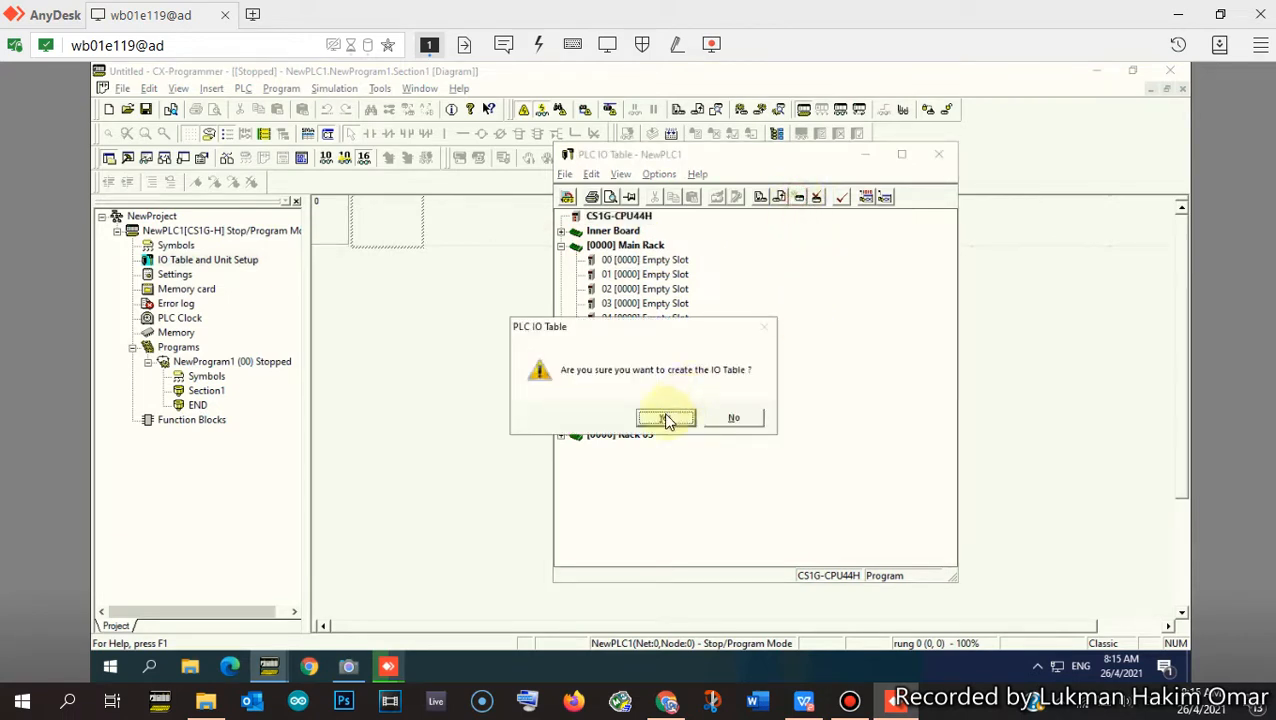
left_click(649, 419)
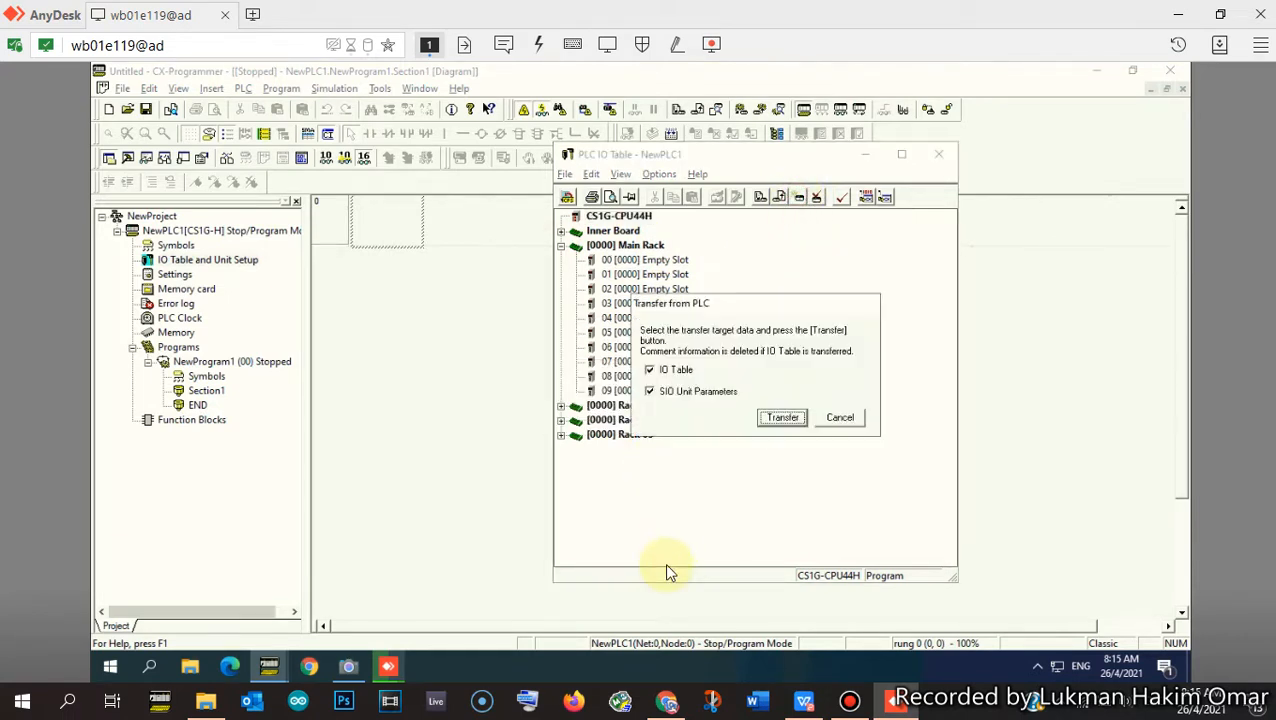
left_click(784, 418)
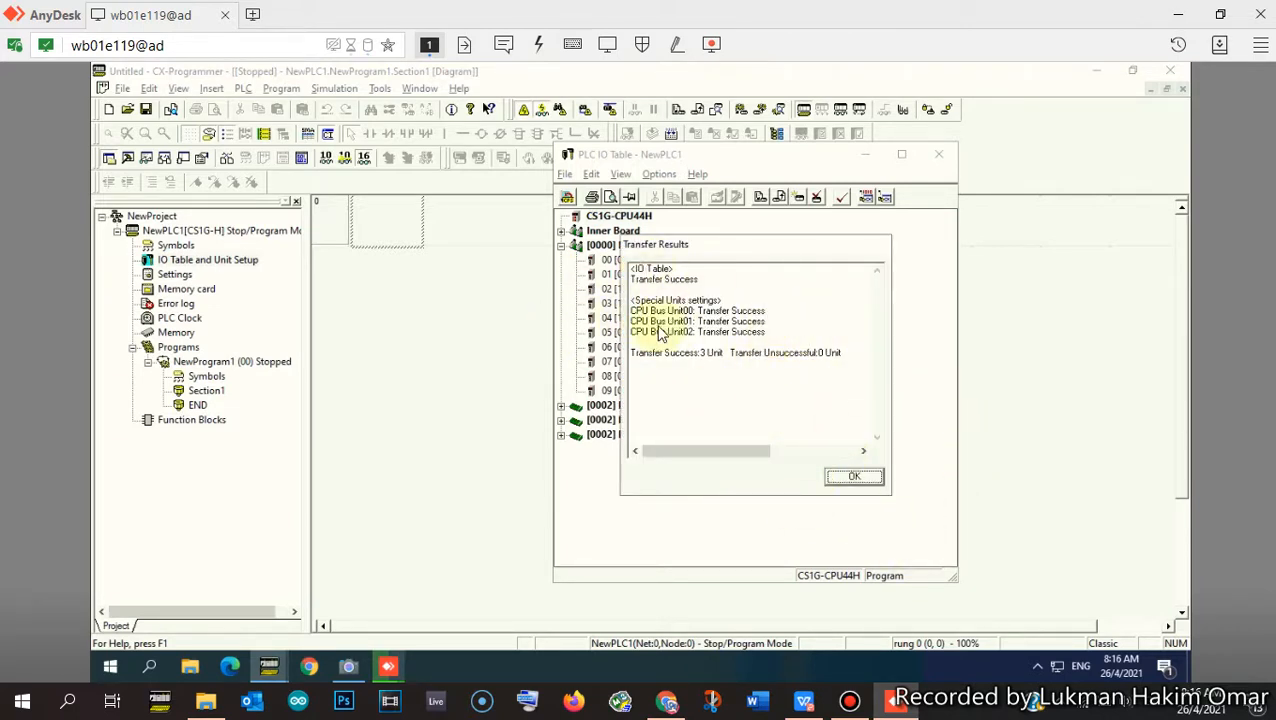
left_click(866, 480)
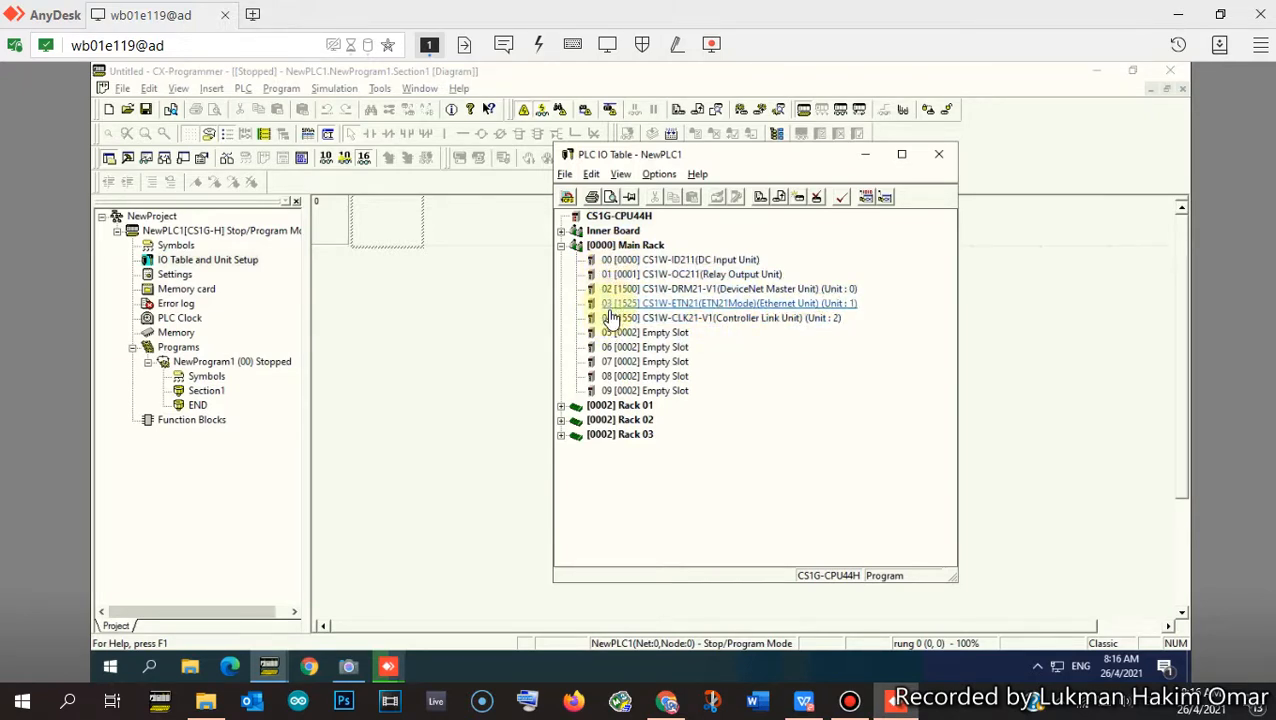
left_click(940, 160)
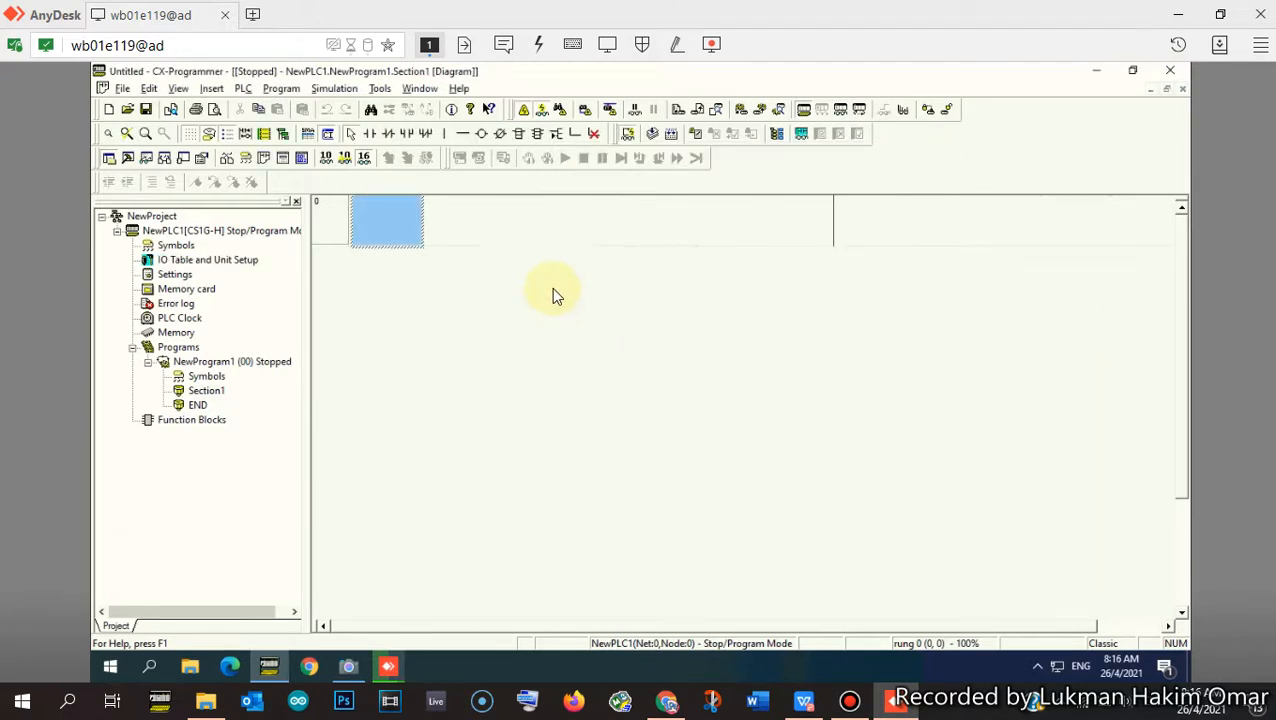
- Launch CX-Integrator for the network settings, choose CPU Port(252) : Serial Port, and cancel the CompoWayF/NTLink selection
left_click(380, 90)
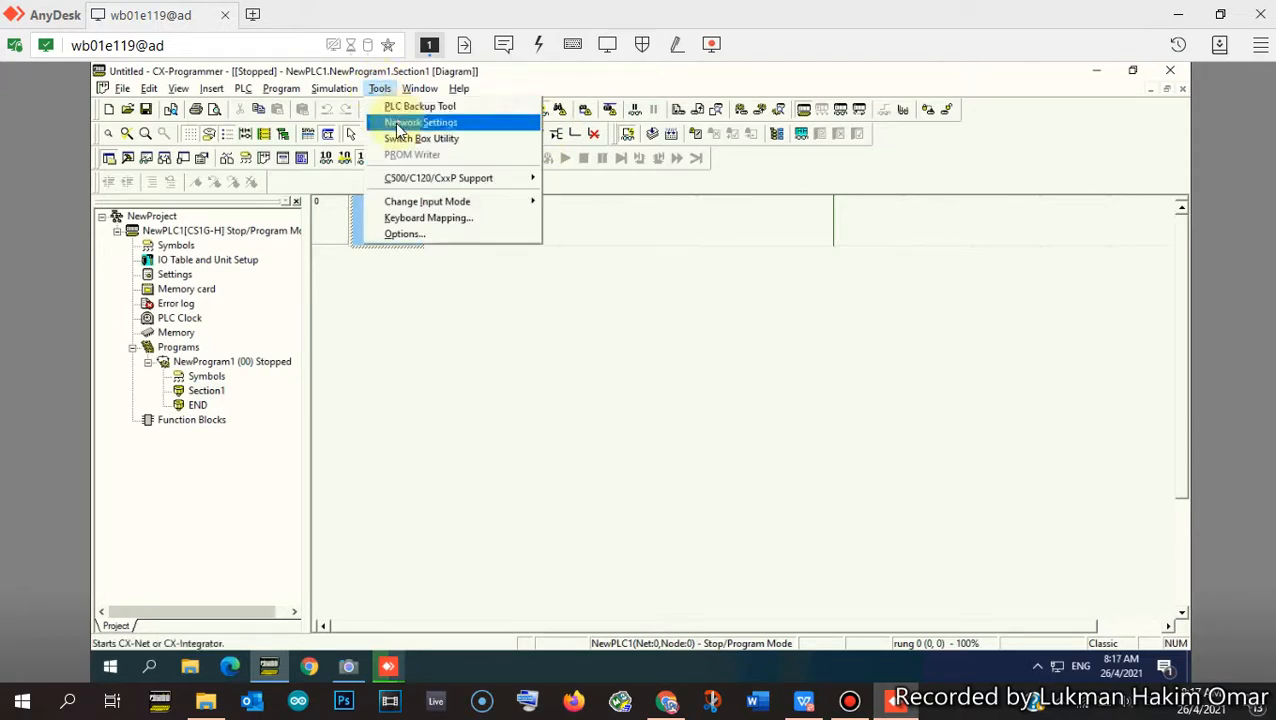
left_click(397, 127)
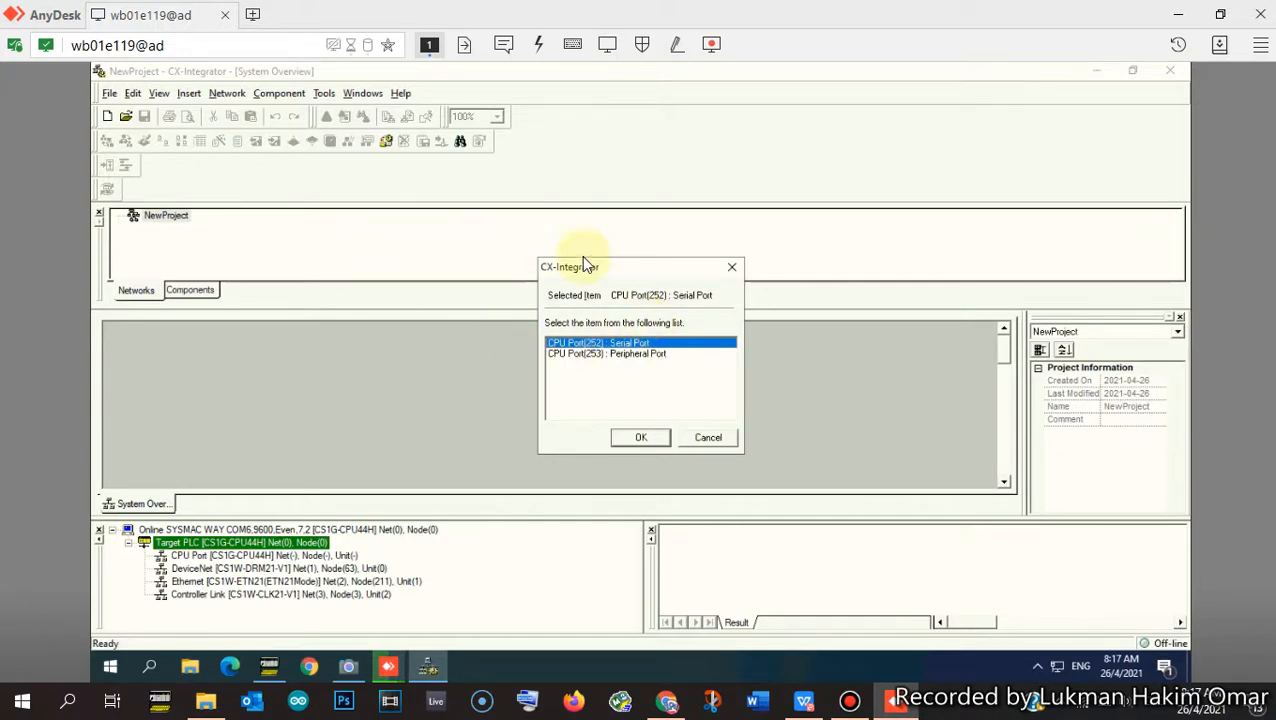
left_click_drag(636, 272, 626, 226)
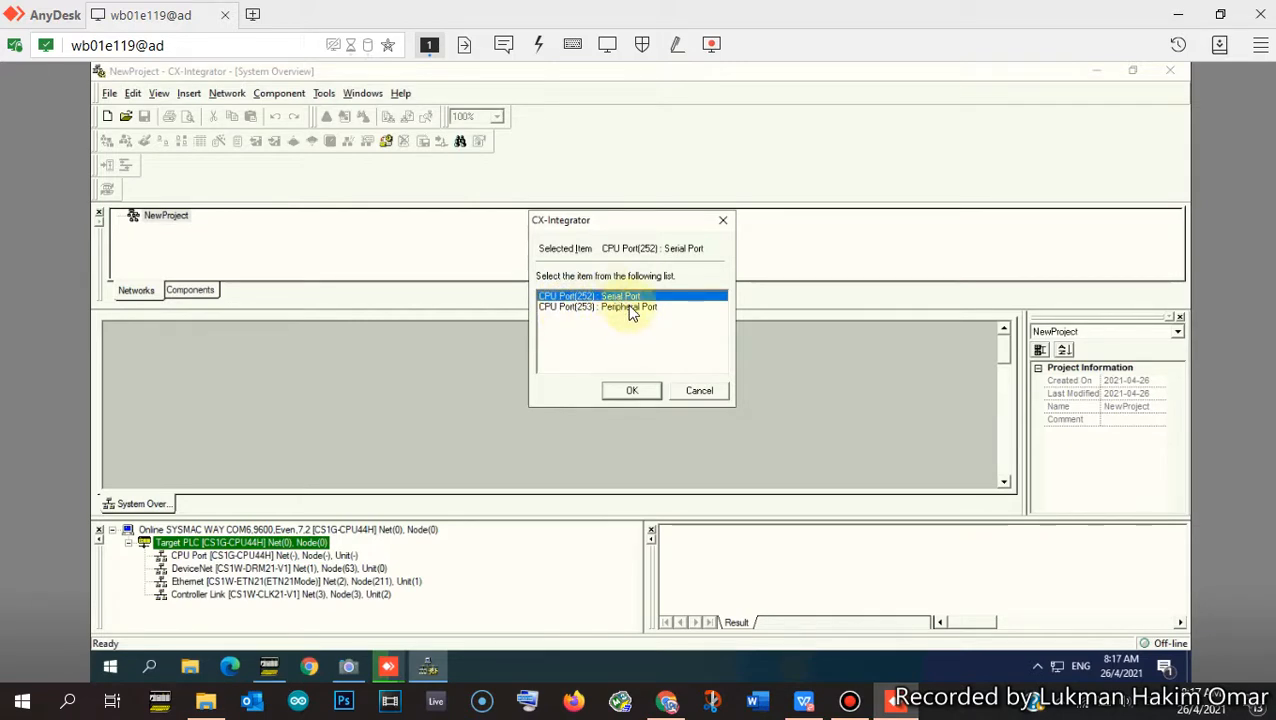
left_click(632, 391)
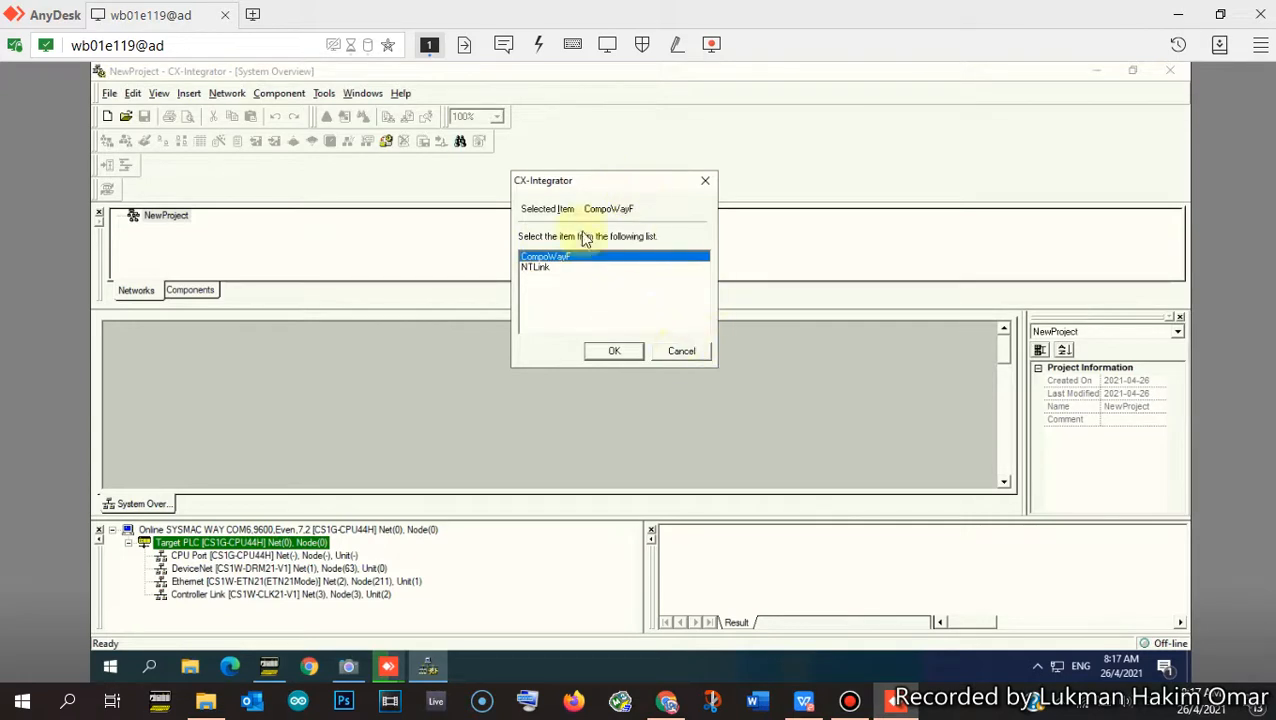
left_click(675, 353)
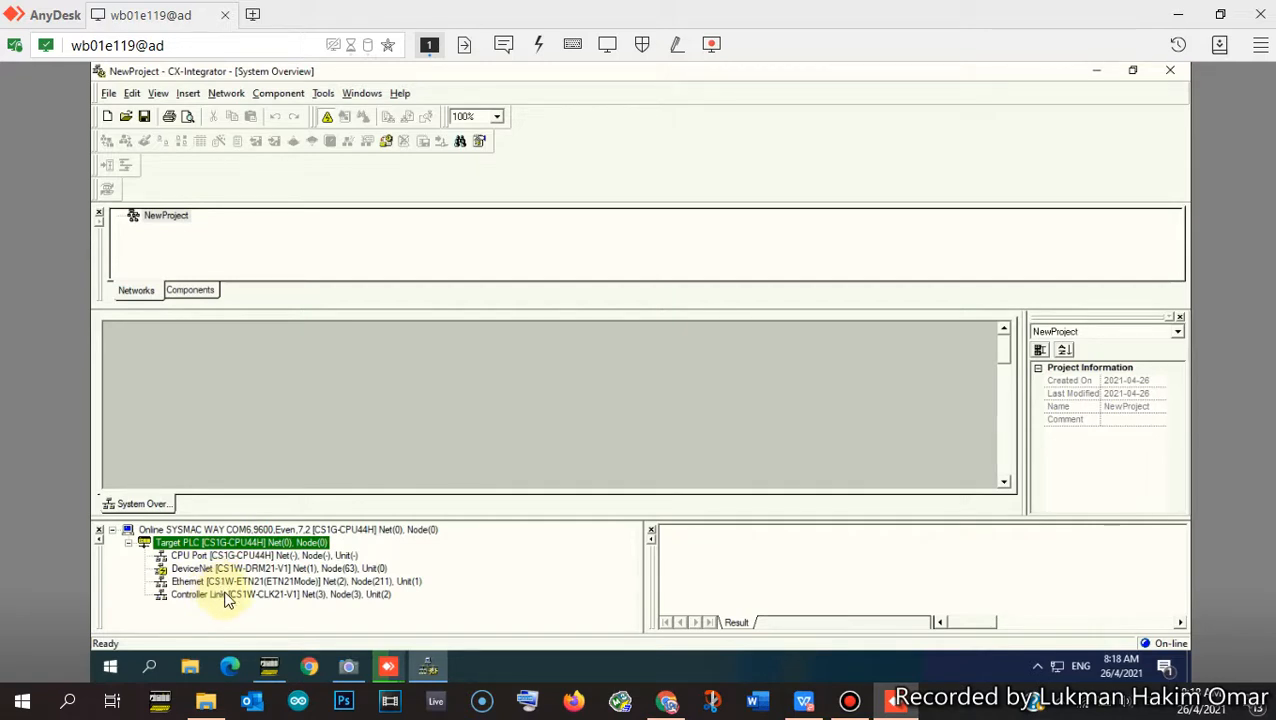
- Start the Routing table tool for the target CS1G-CPU44H PLC and reposition its window
left_click(324, 94)
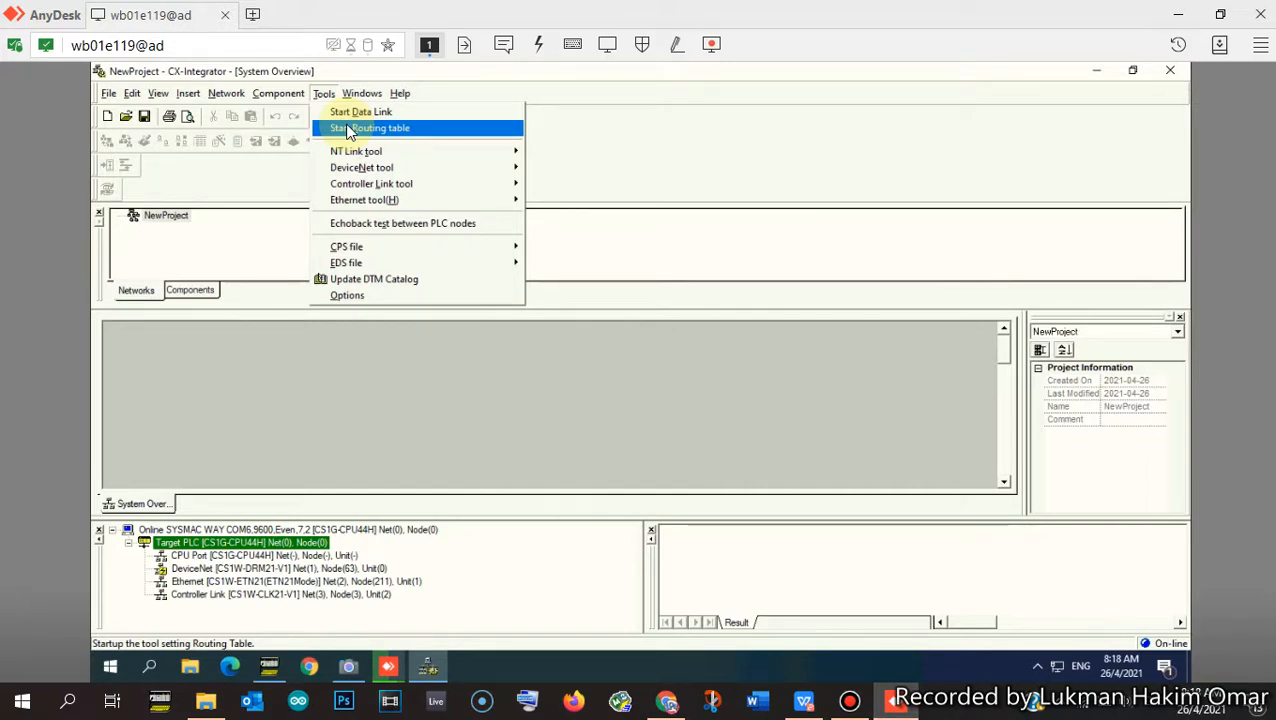
left_click(349, 129)
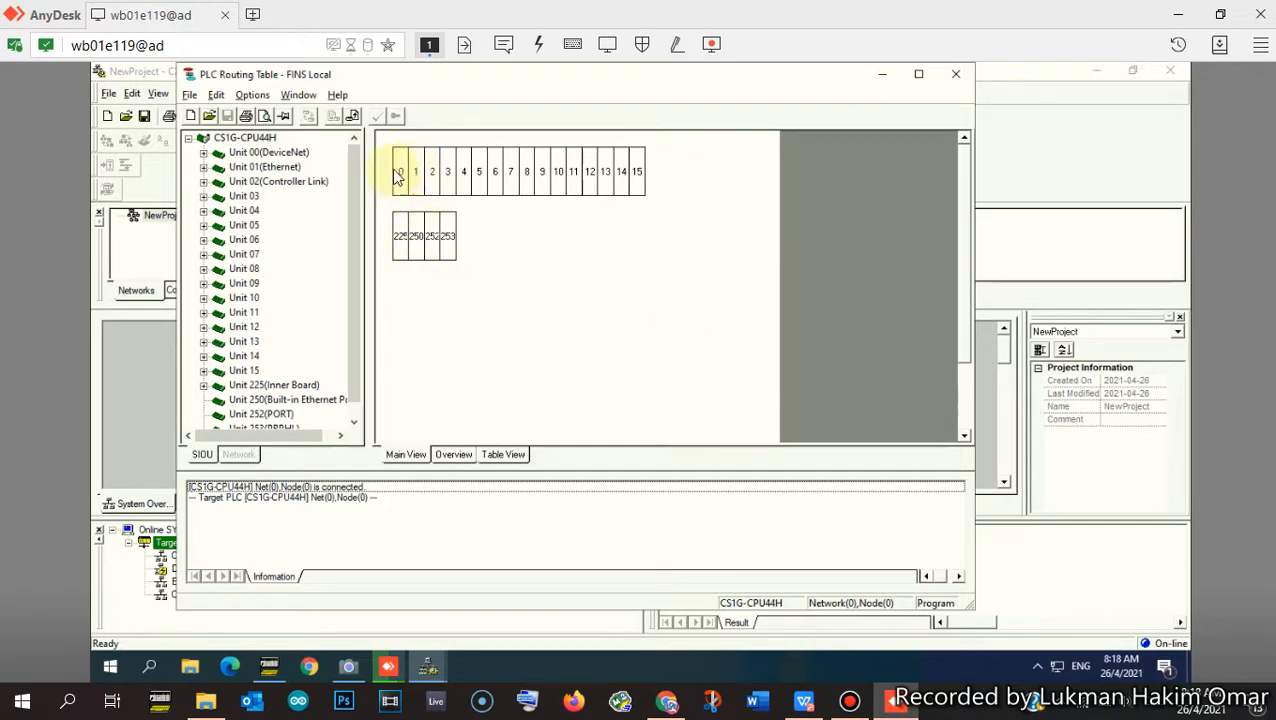
left_click_drag(488, 77, 532, 93)
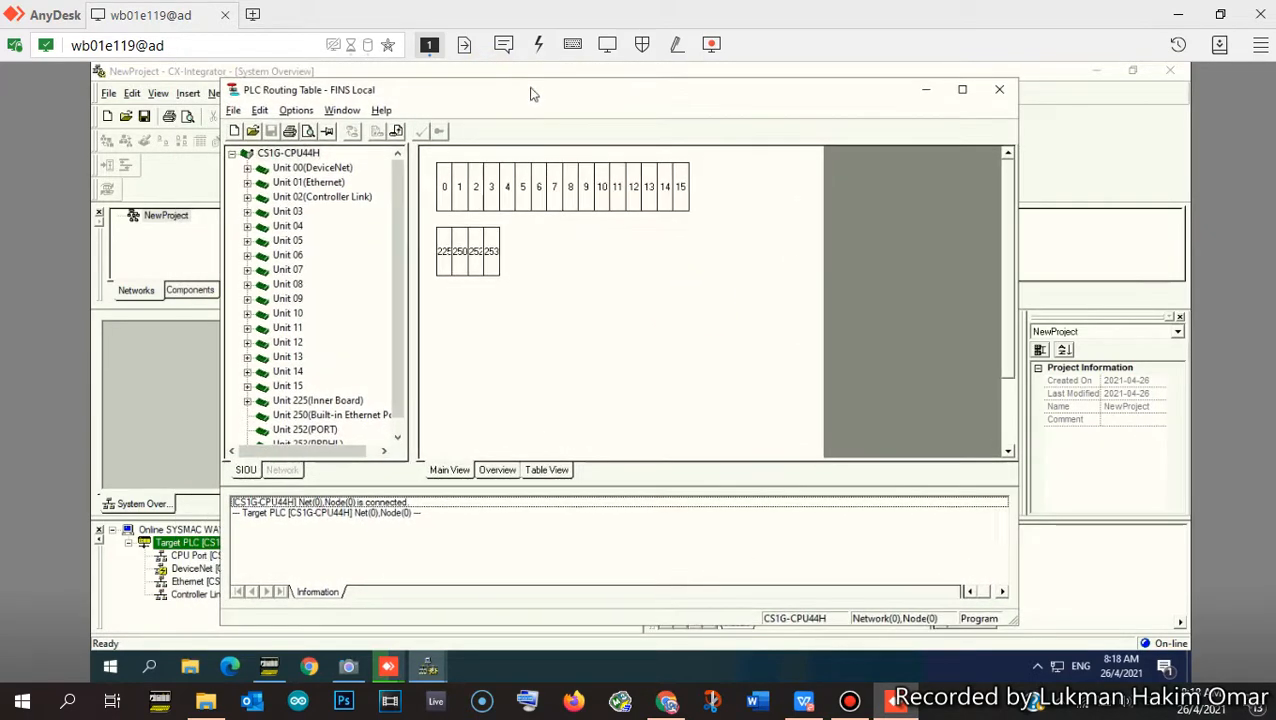
- Check the physical PLC rack in the Camera app, starting from Unit 00 (DeviceNet), and return to the routing table
left_click(300, 168)
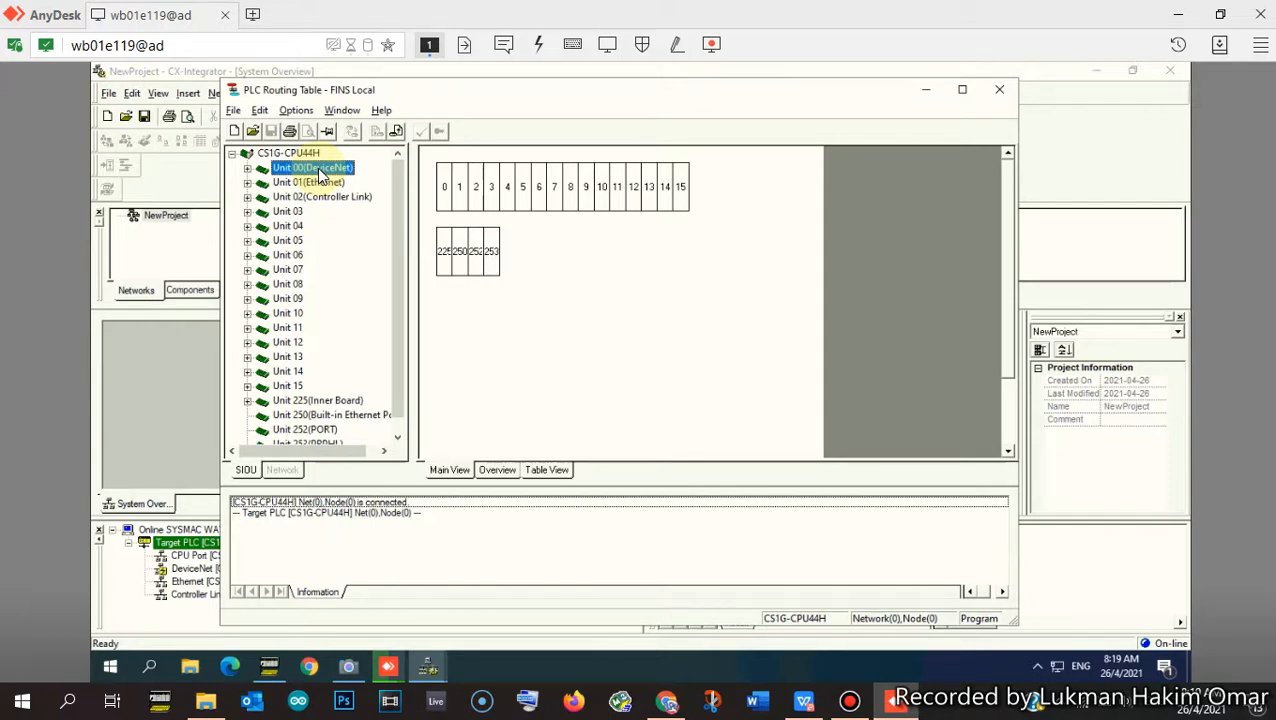
left_click(268, 666)
left_click(349, 667)
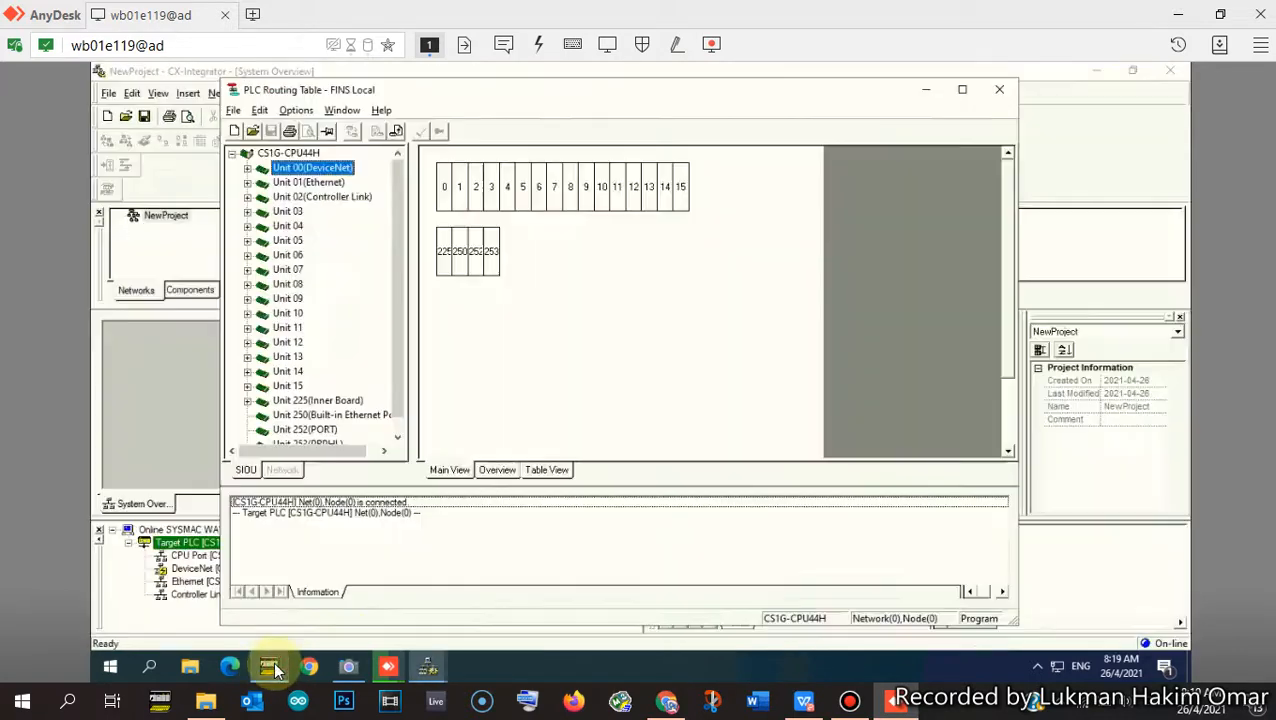
left_click(351, 667)
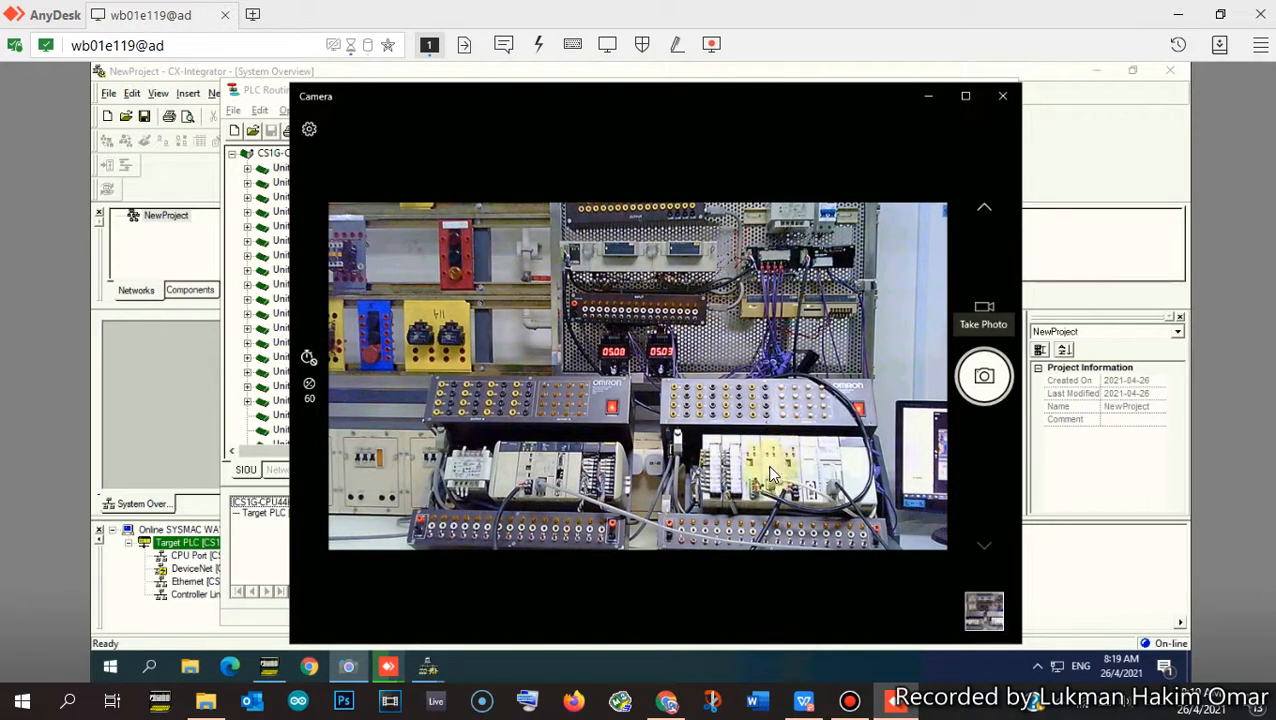
left_click(929, 99)
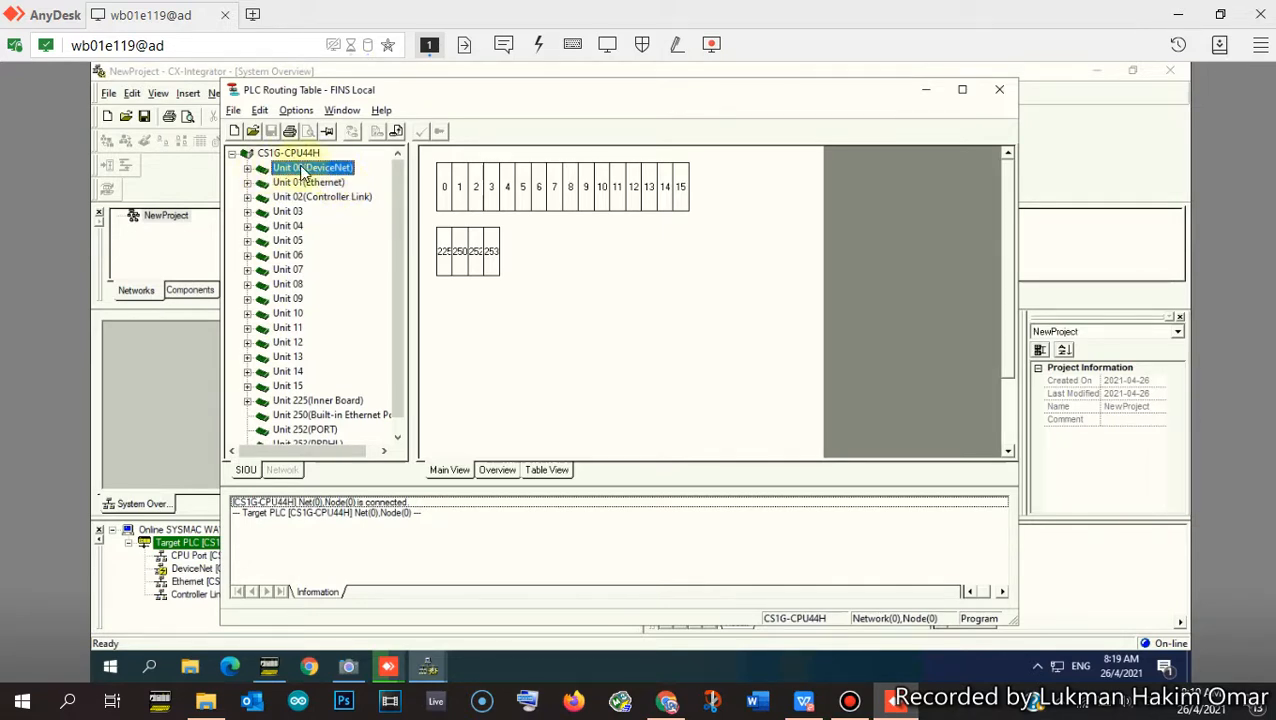
- Insert a CPU SIOU at unit 0 with local network number 1, accepting the existing SIOU number
left_click(445, 189)
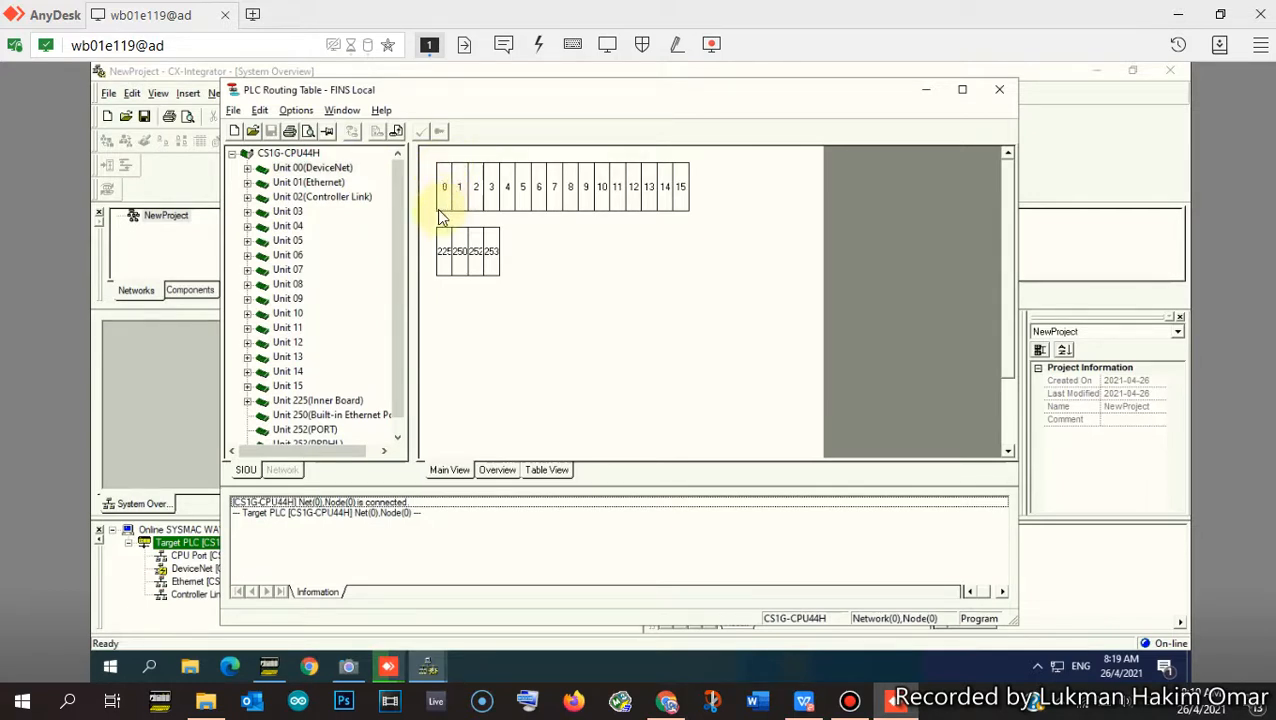
right_click(446, 190)
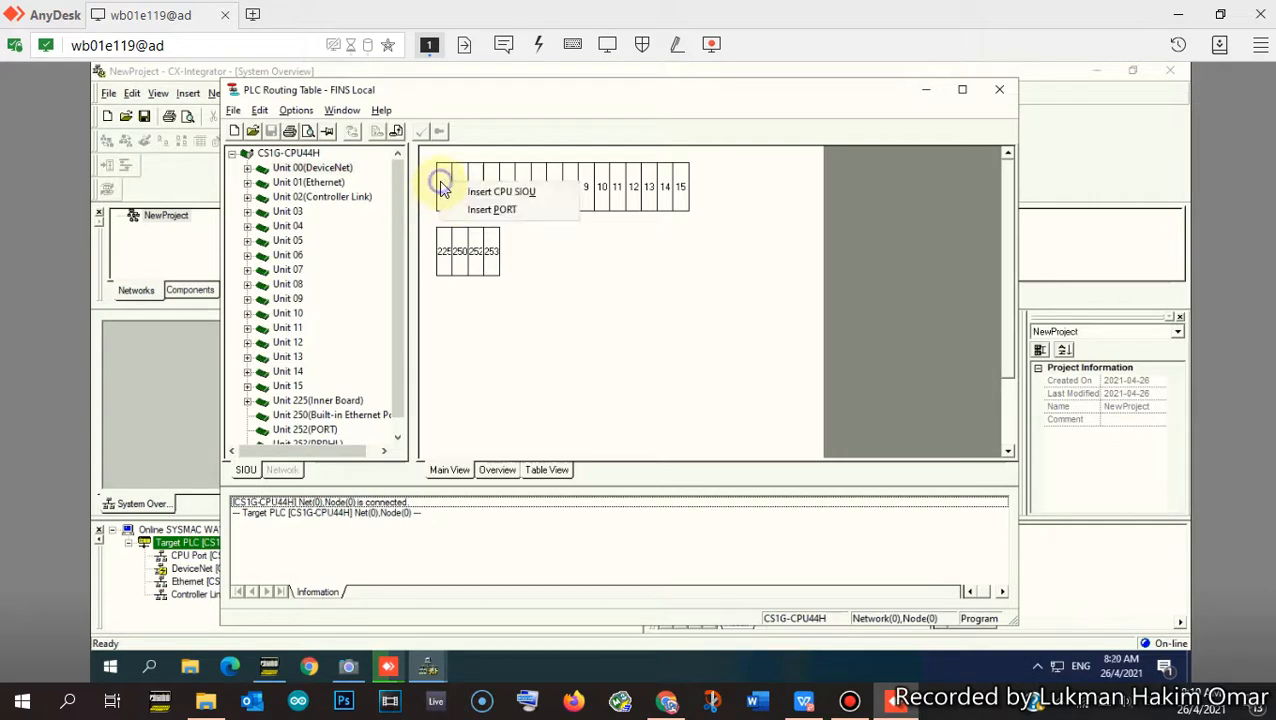
left_click(490, 192)
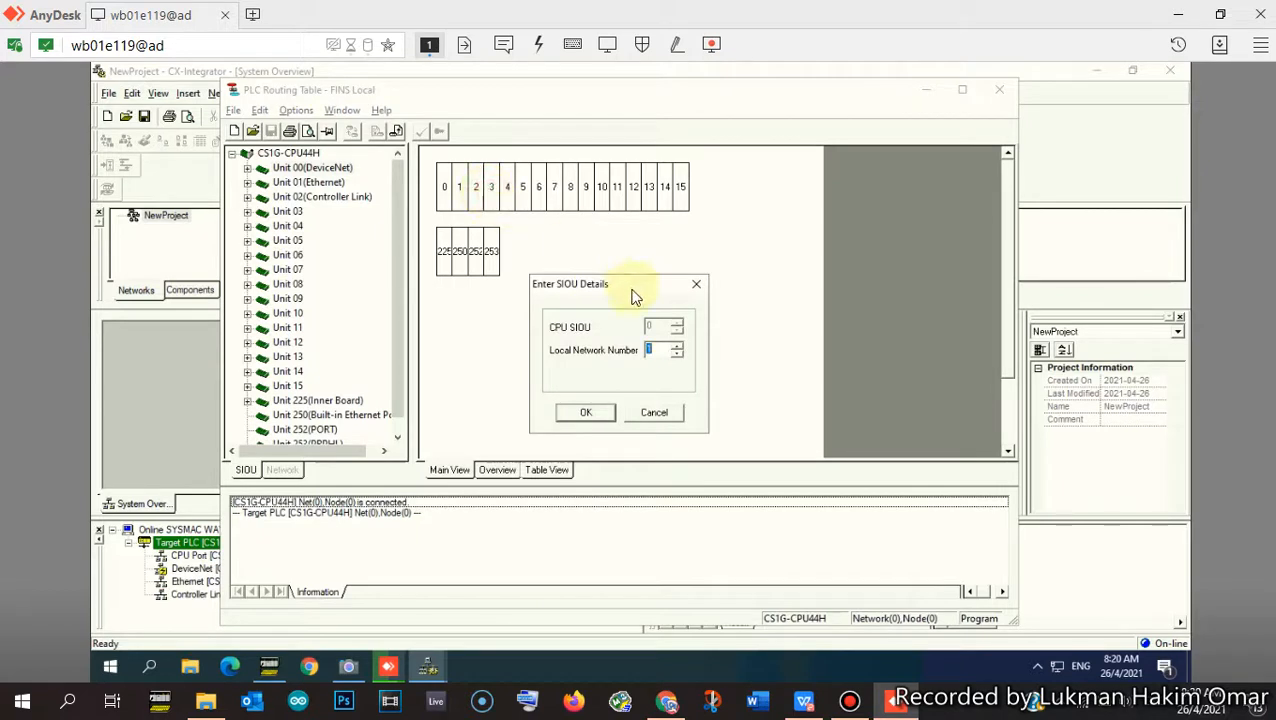
left_click_drag(632, 290, 654, 247)
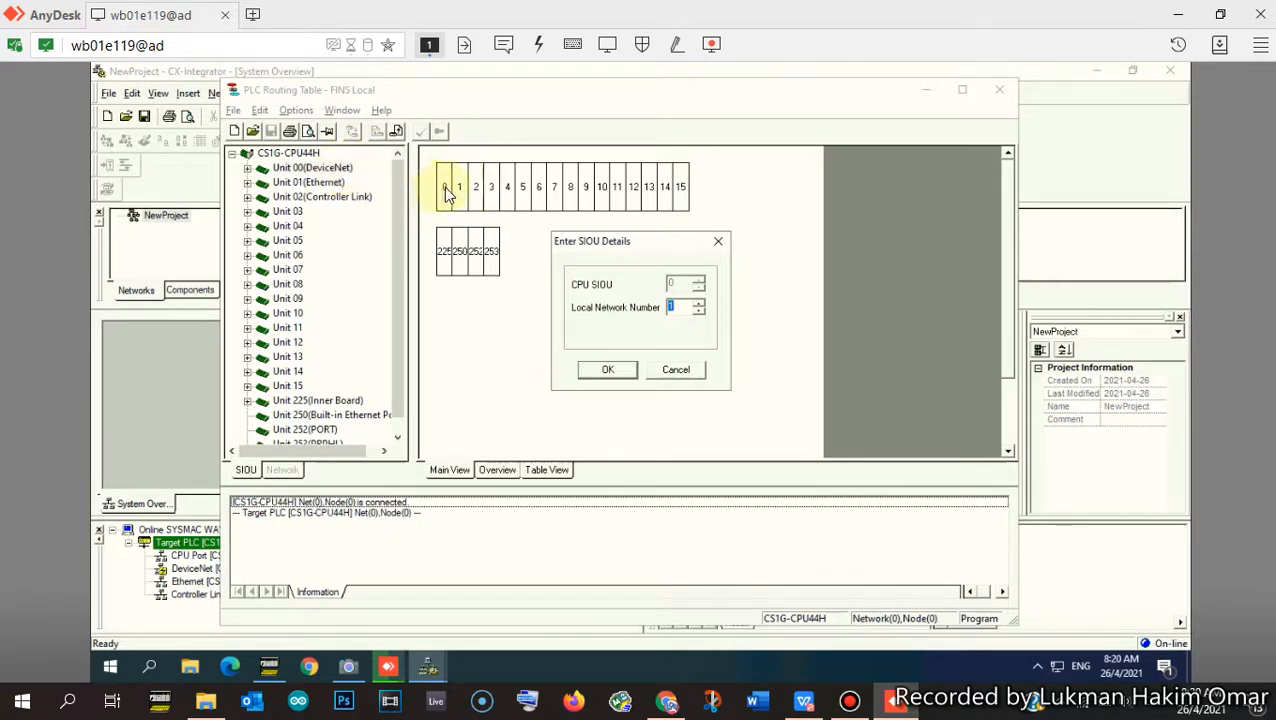
left_click(596, 368)
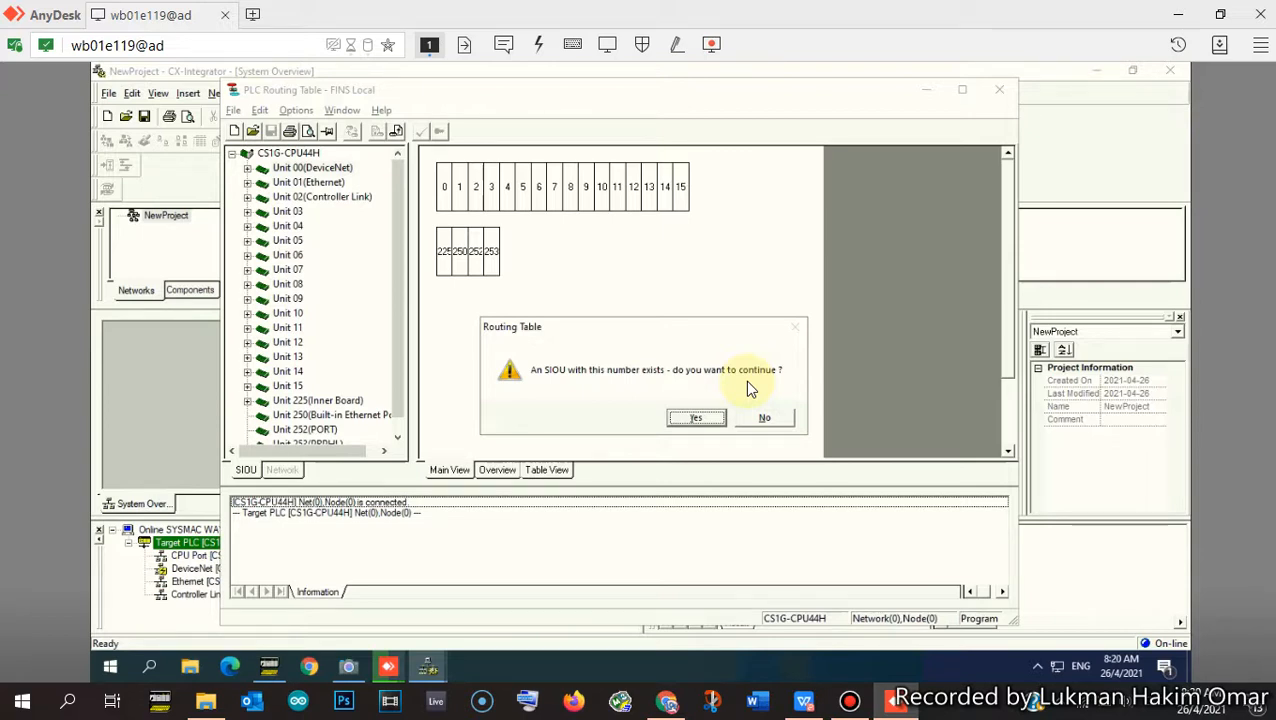
left_click(714, 420)
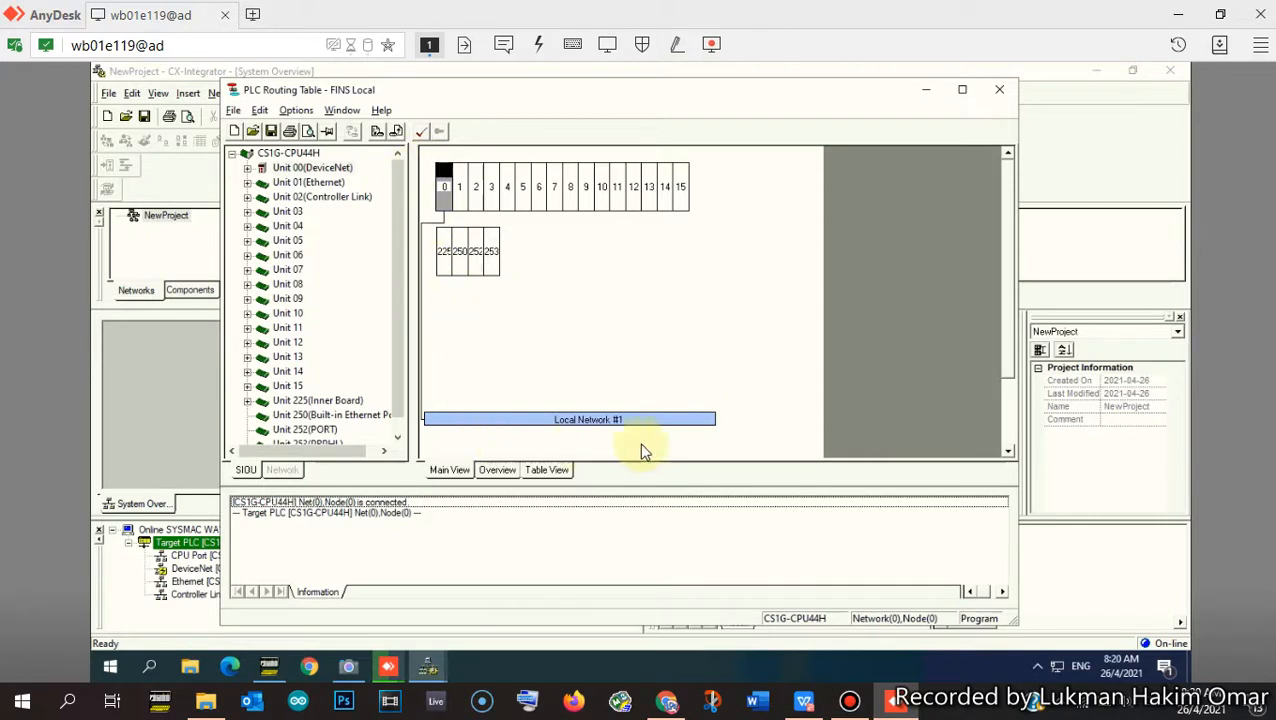
- Insert a CPU SIOU at unit 1 with local network number 2, accepting the existing number, and review unit 0's network assignment
right_click(461, 189)
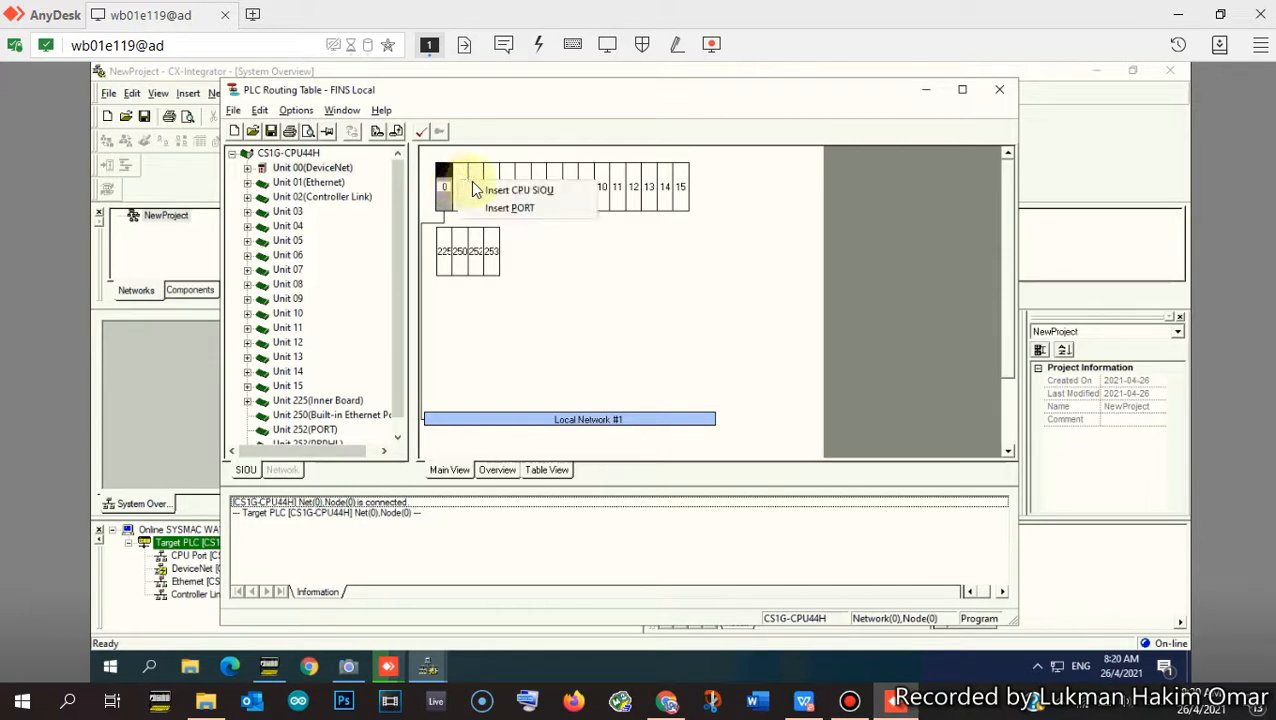
left_click(480, 190)
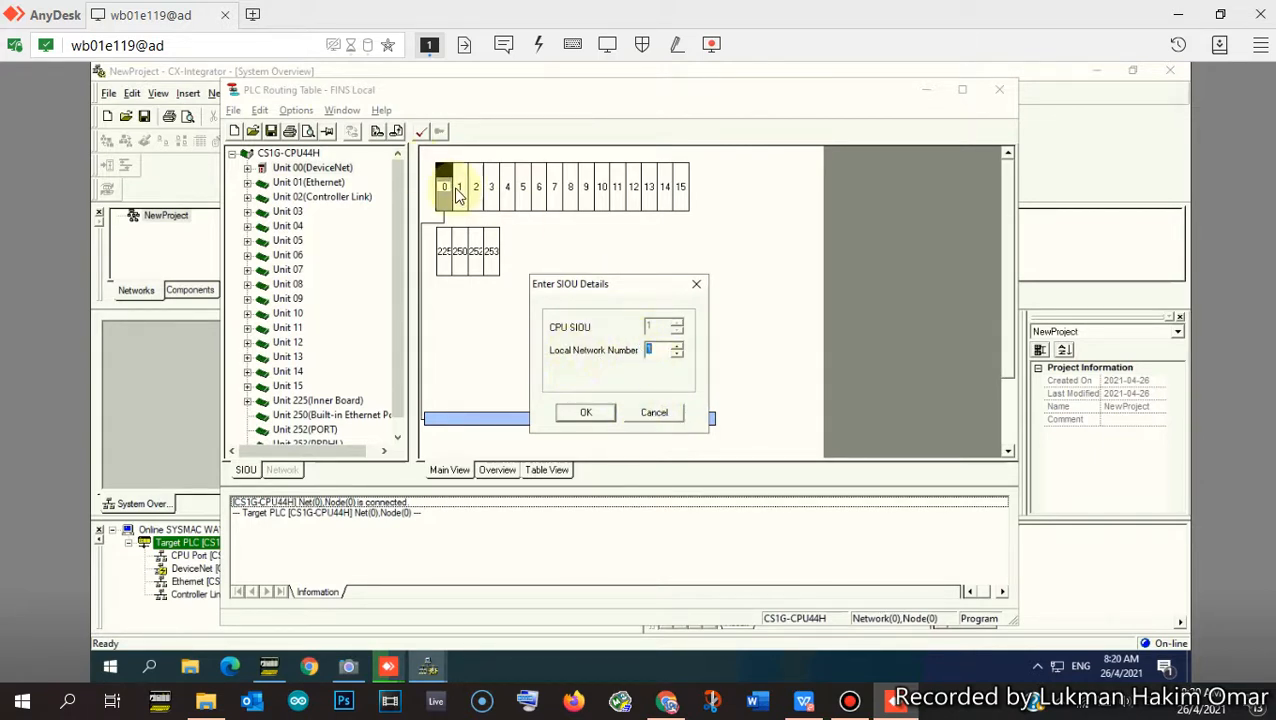
left_click(677, 346)
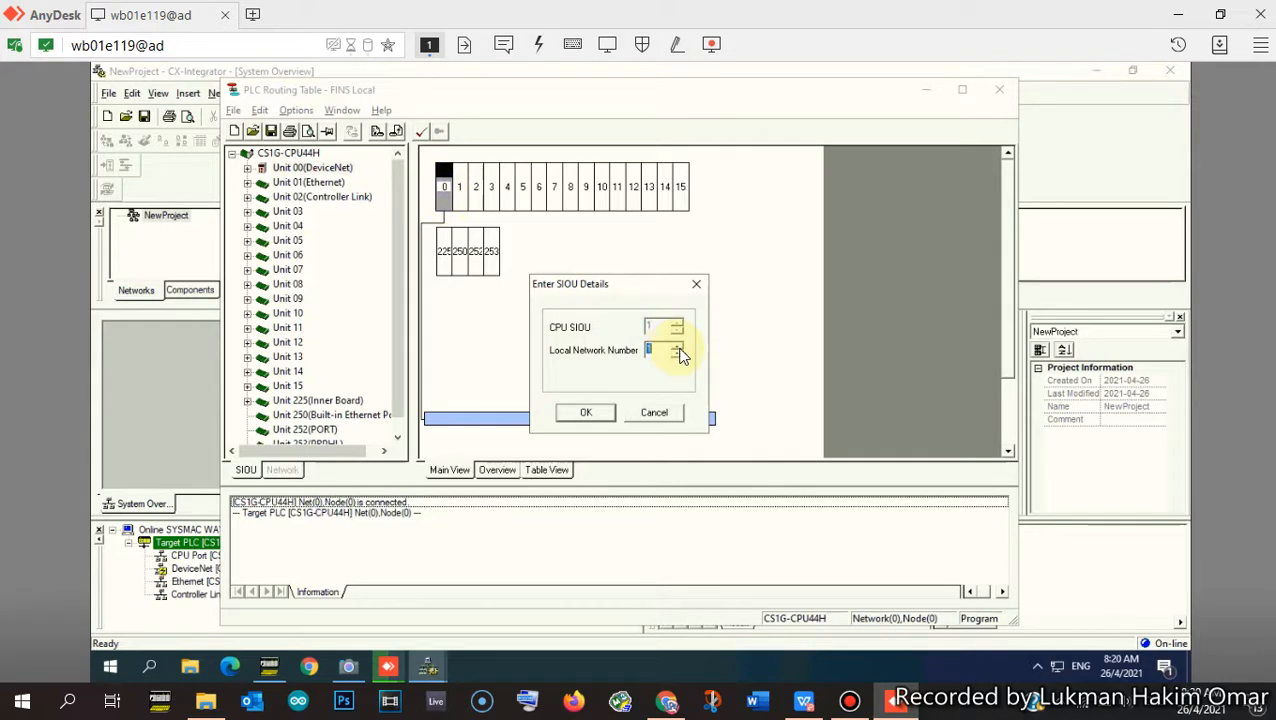
left_click(593, 410)
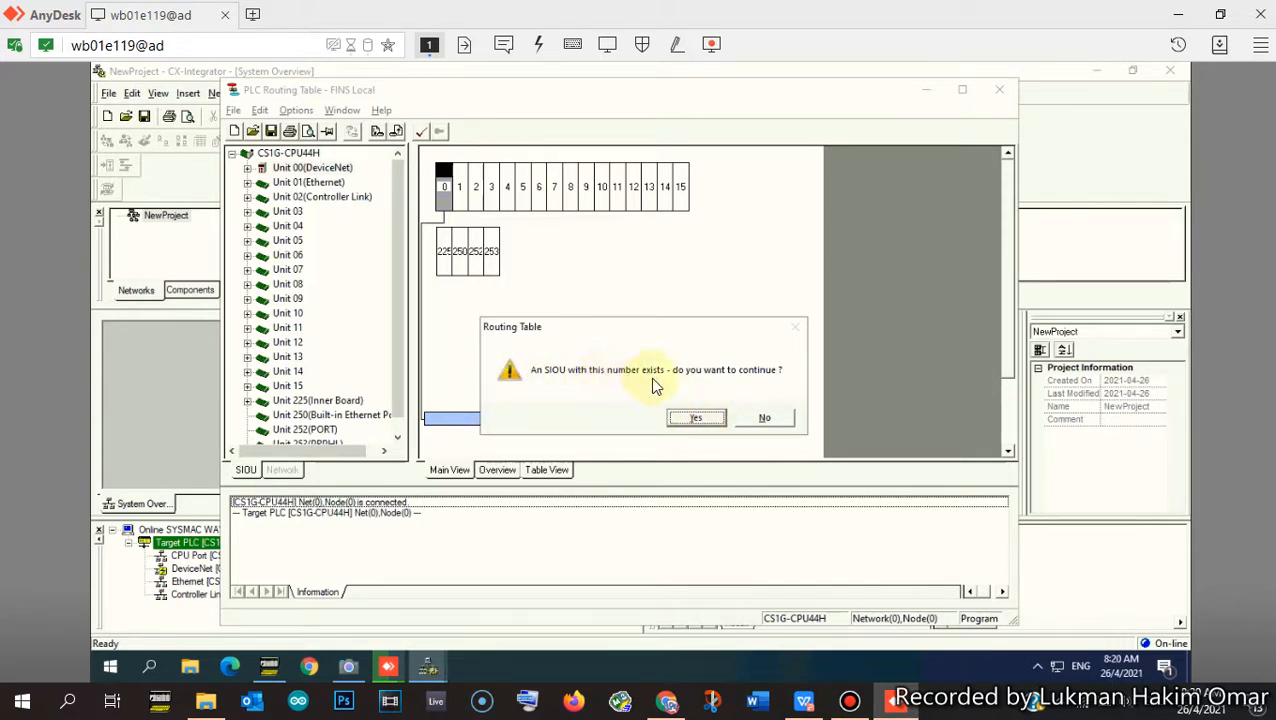
left_click(696, 418)
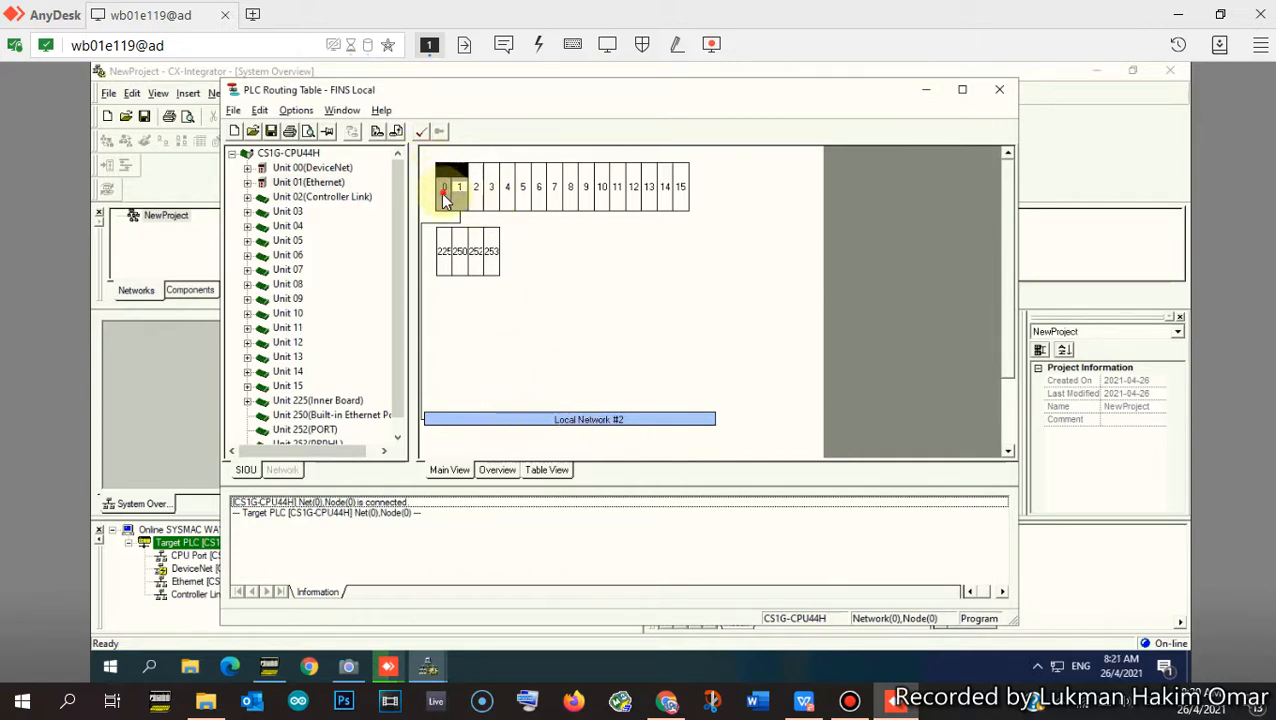
left_click(443, 190)
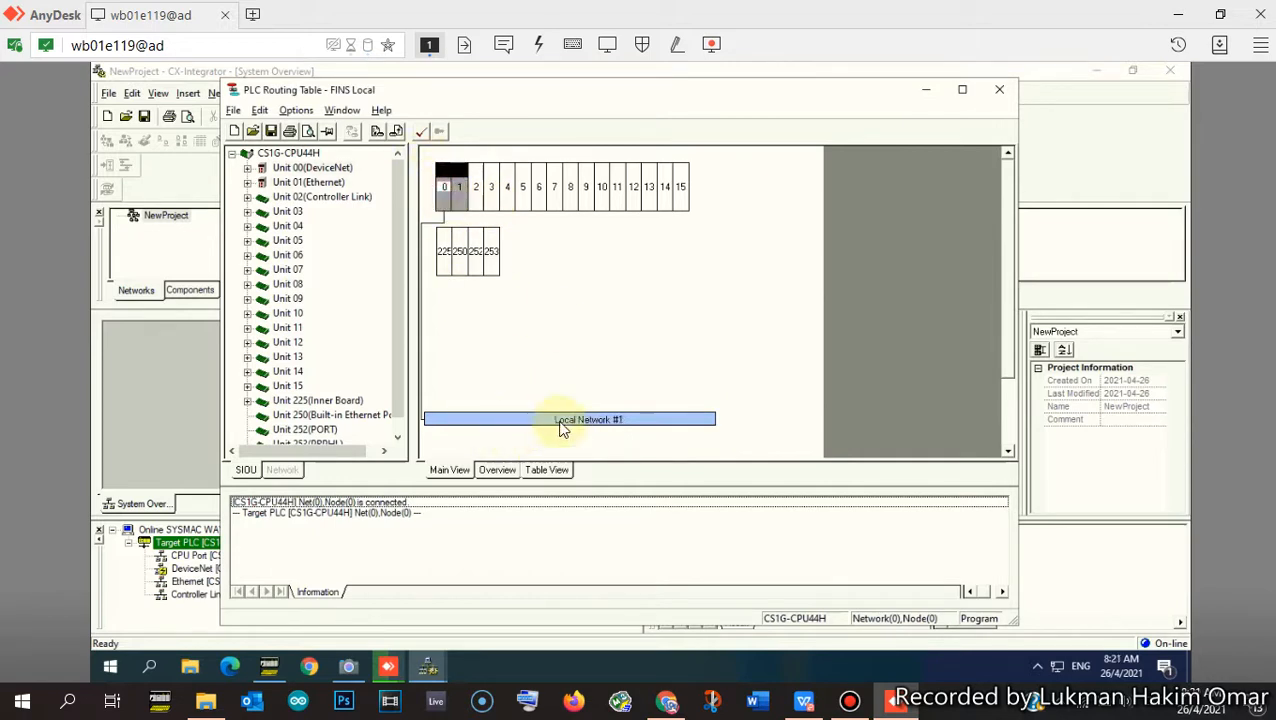
- Insert a CPU SIOU at unit 2 with local network number 3, accepting the existing SIOU number
right_click(478, 193)
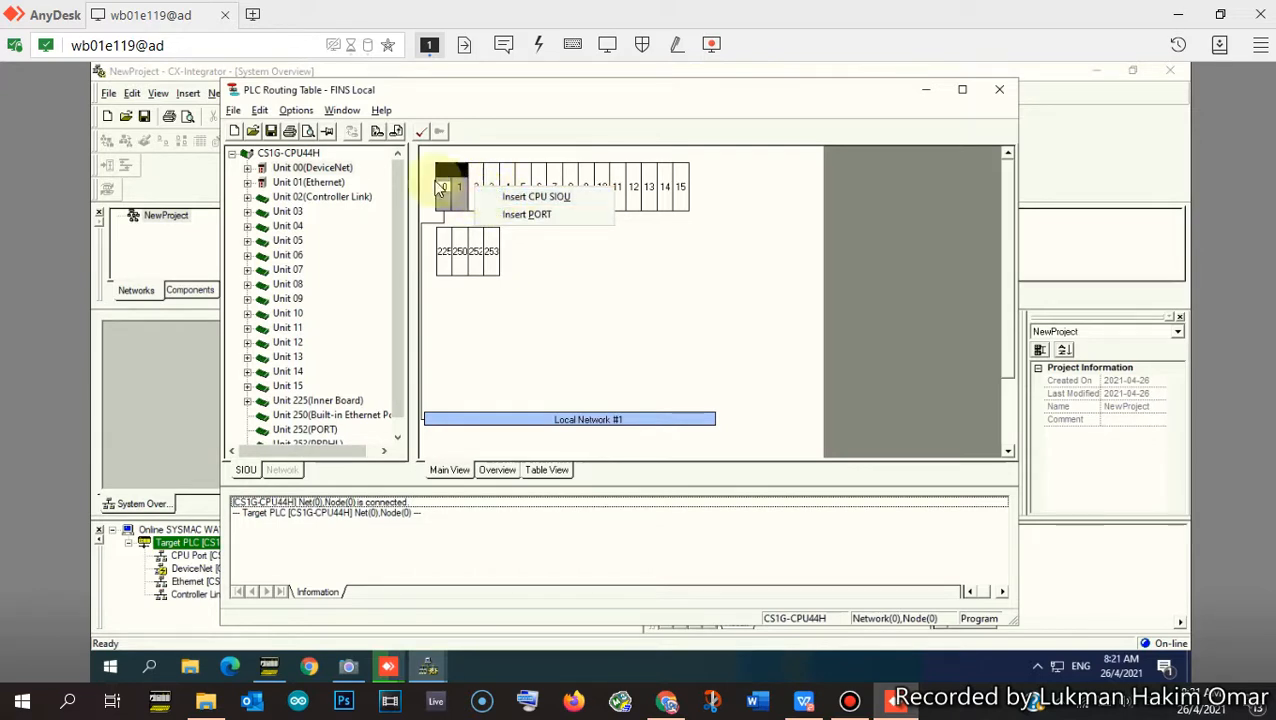
left_click(558, 197)
left_click(677, 346)
left_click(677, 346)
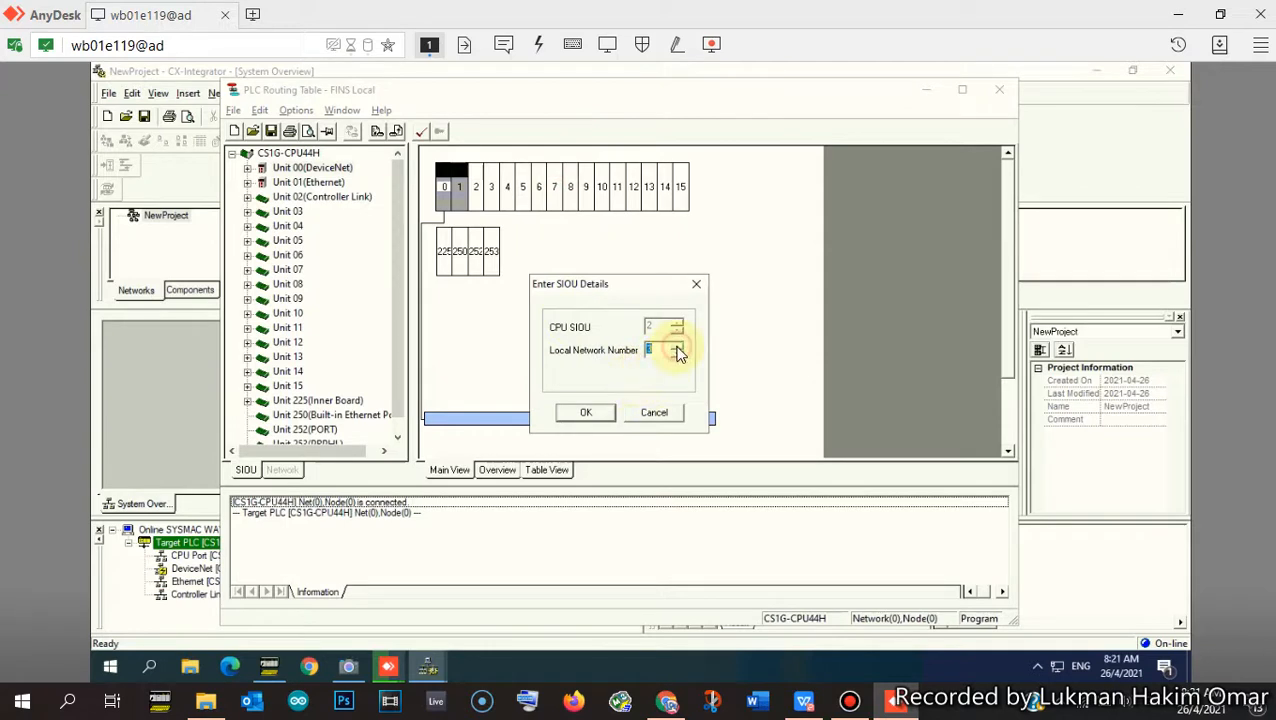
left_click(588, 412)
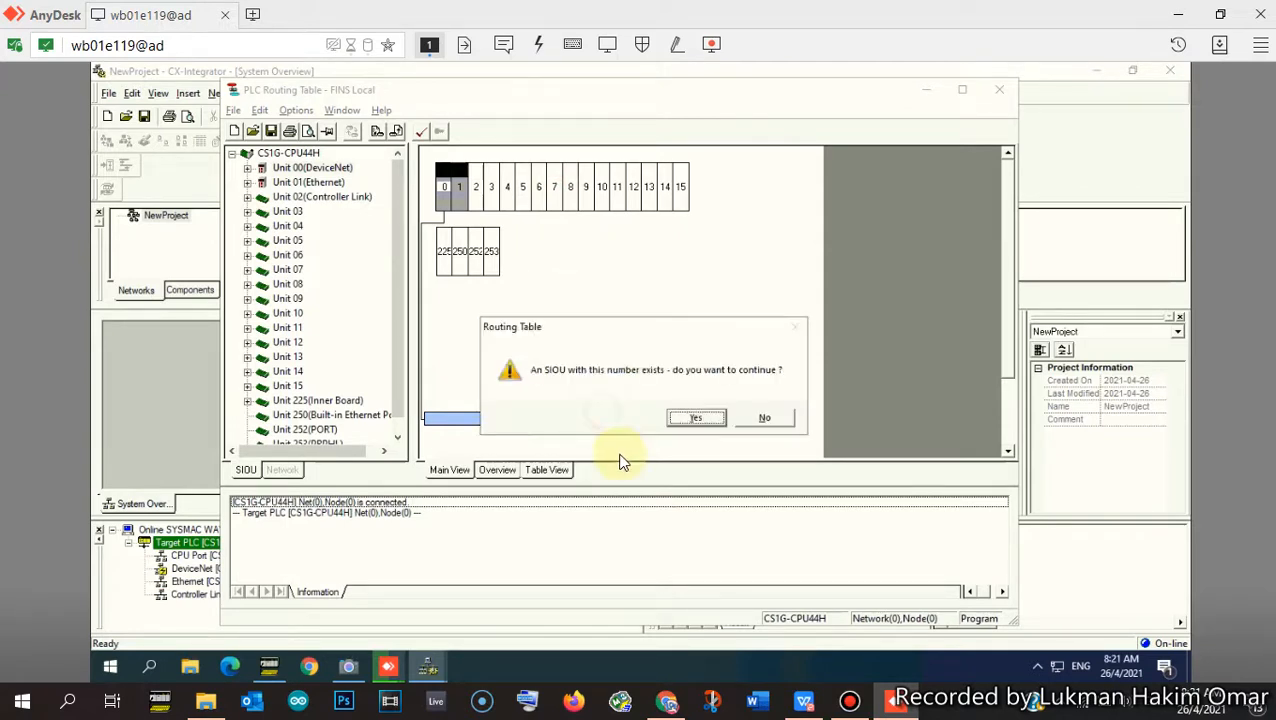
left_click(682, 419)
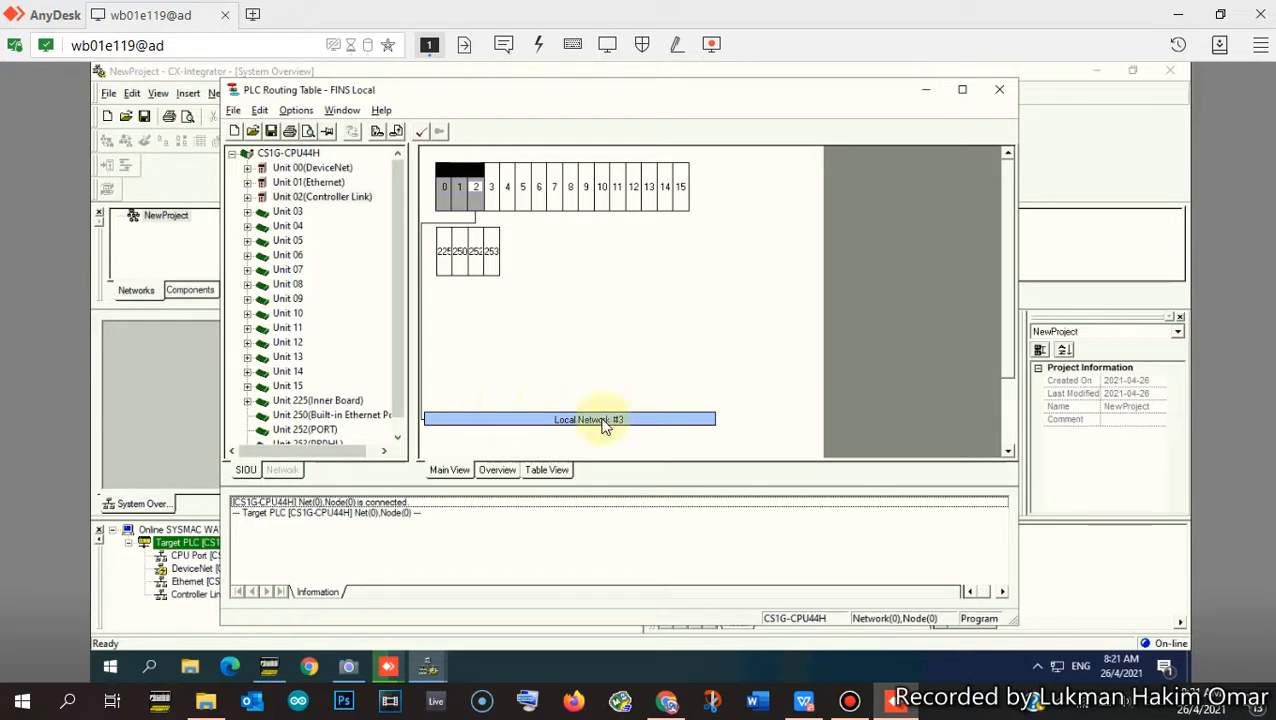
- Start adding a remote network connection to Local Network #3, moving the relay node details dialog clear of the network diagram
right_click(564, 423)
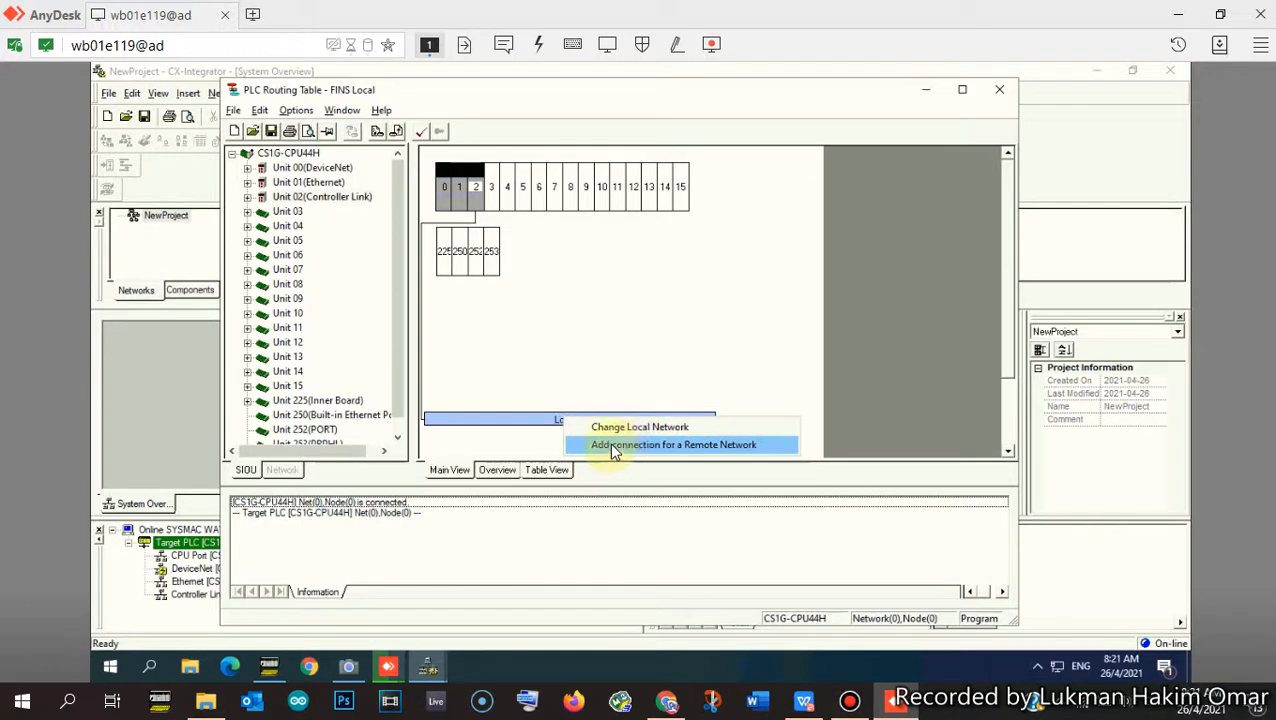
left_click(697, 446)
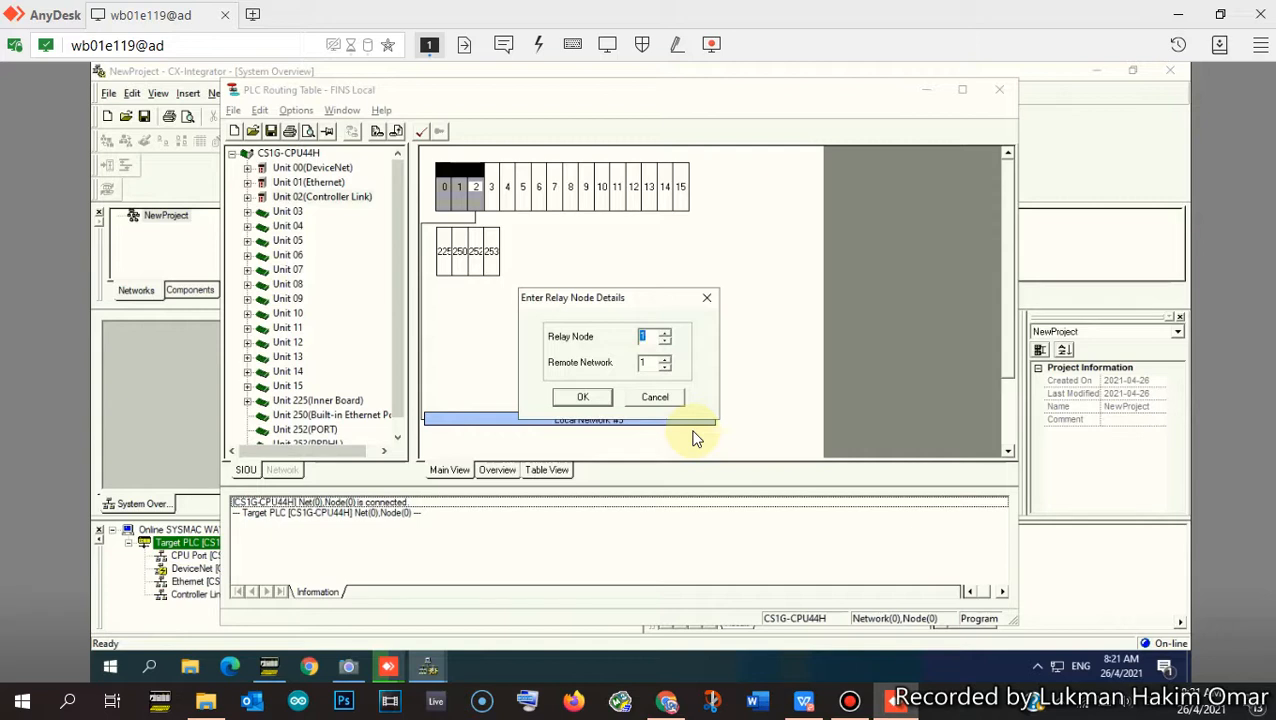
left_click_drag(638, 299, 744, 248)
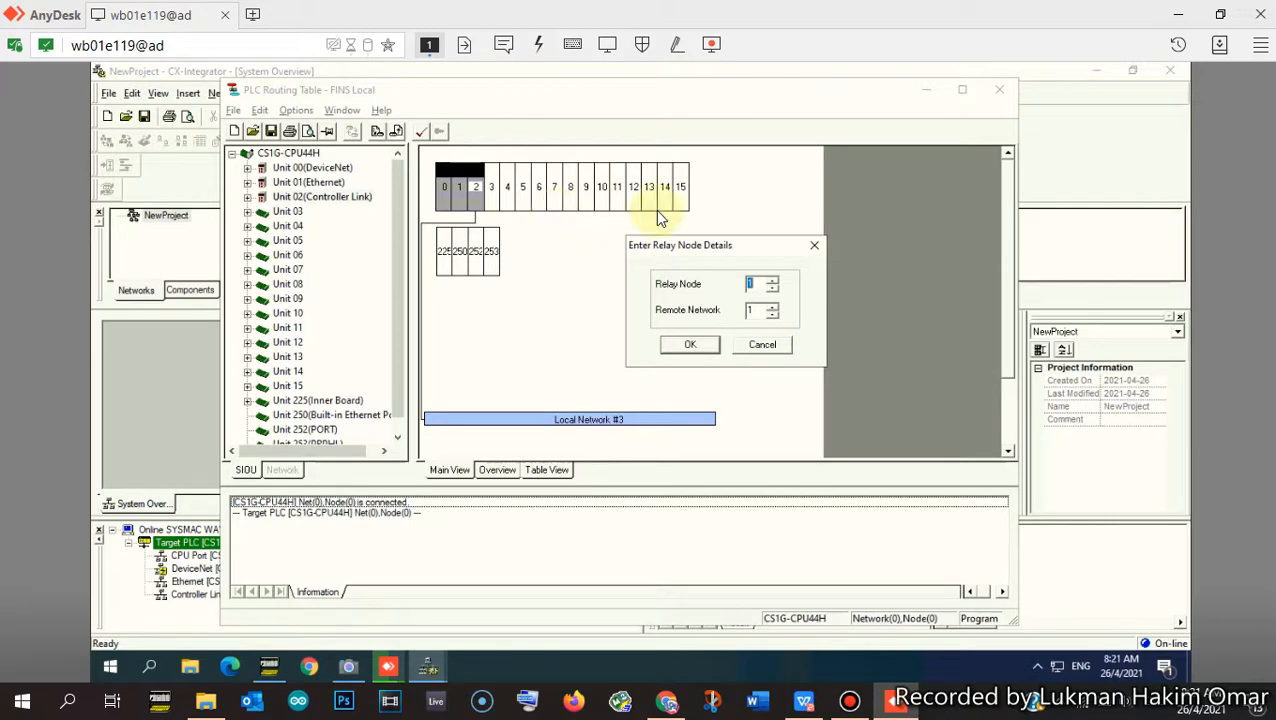
- Check the physical PLCs in the Camera app and the Controller Link node numbers in the practical 3 PDF, returning to the routing table
left_click(348, 667)
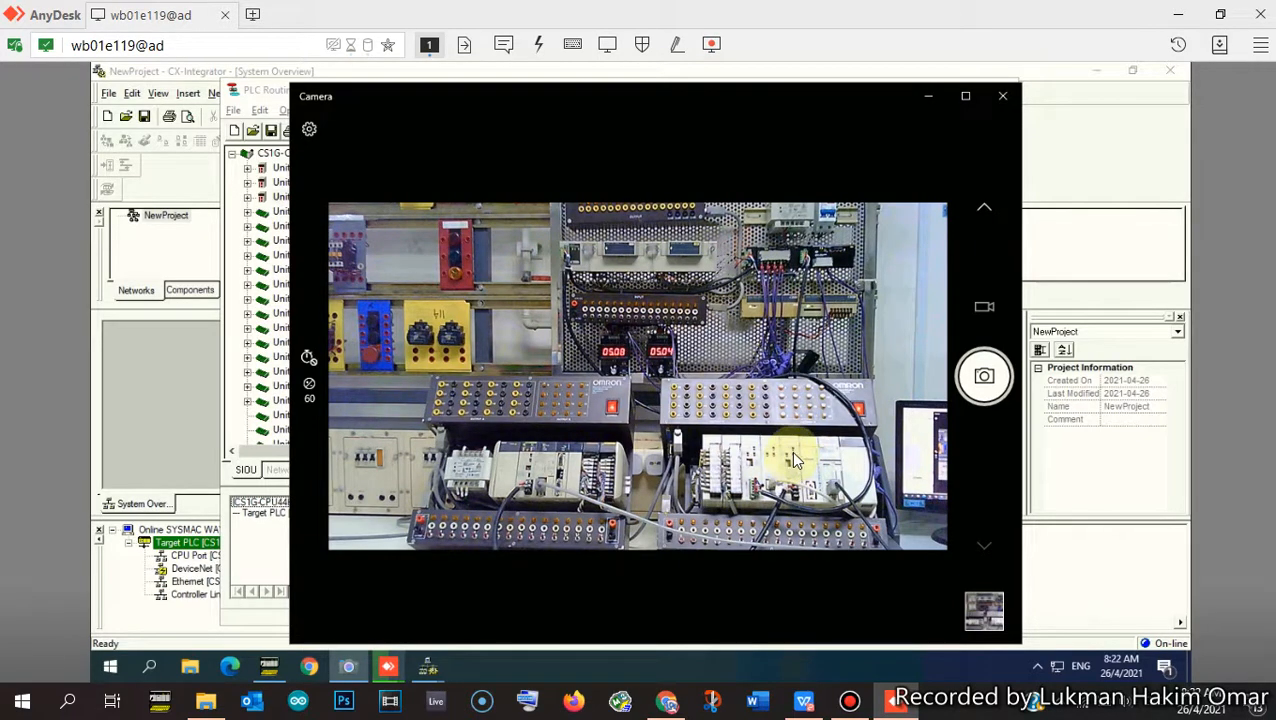
left_click(804, 700)
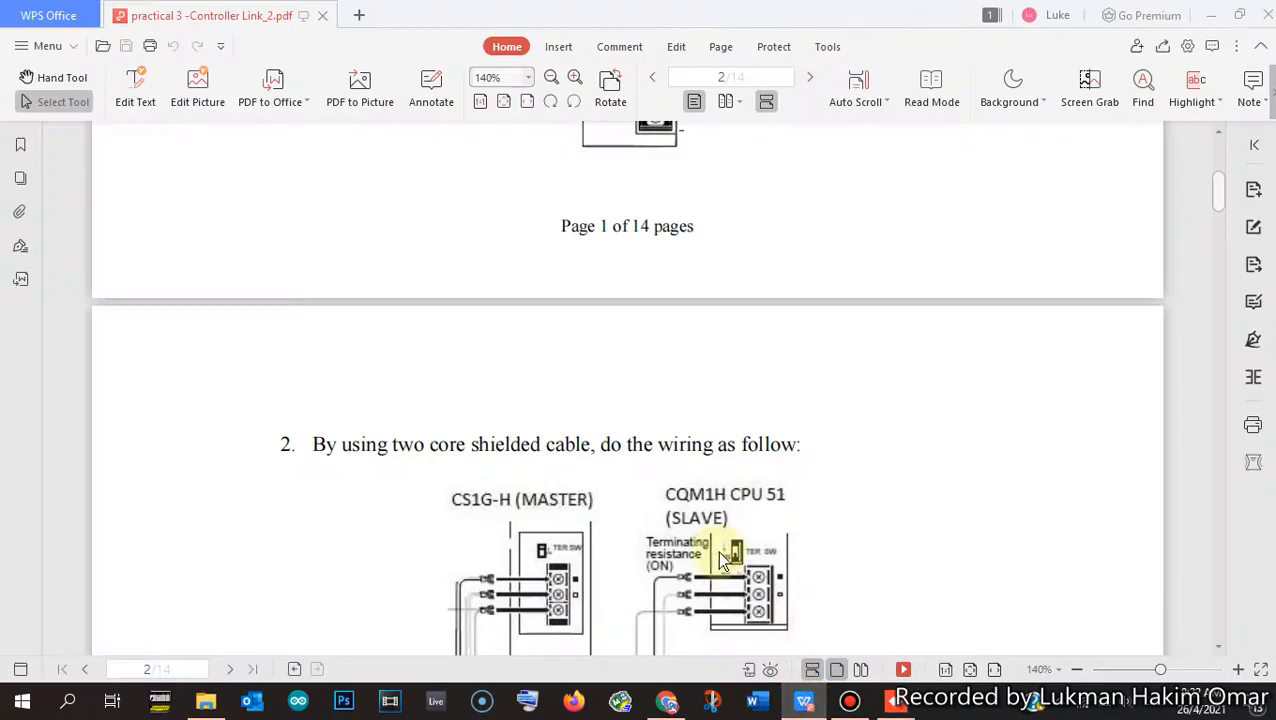
scroll(716, 514, "up", 3)
scroll(716, 514, "up", 1)
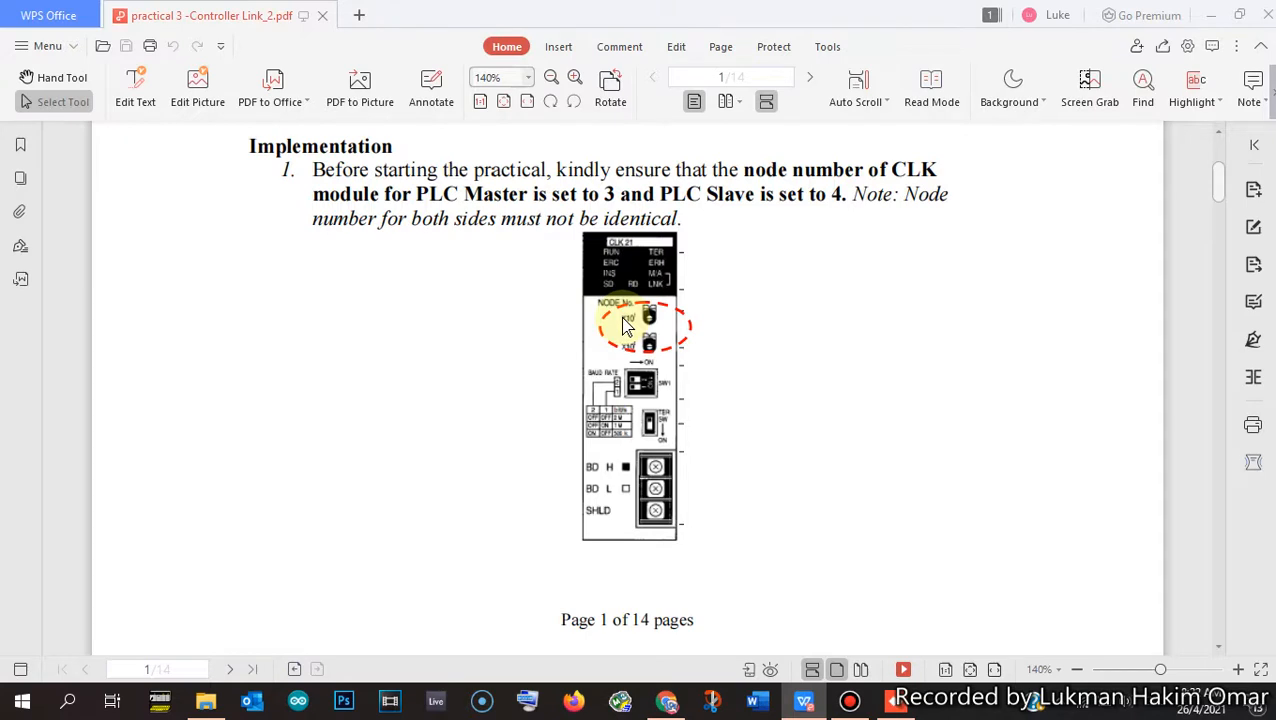
left_click(1215, 22)
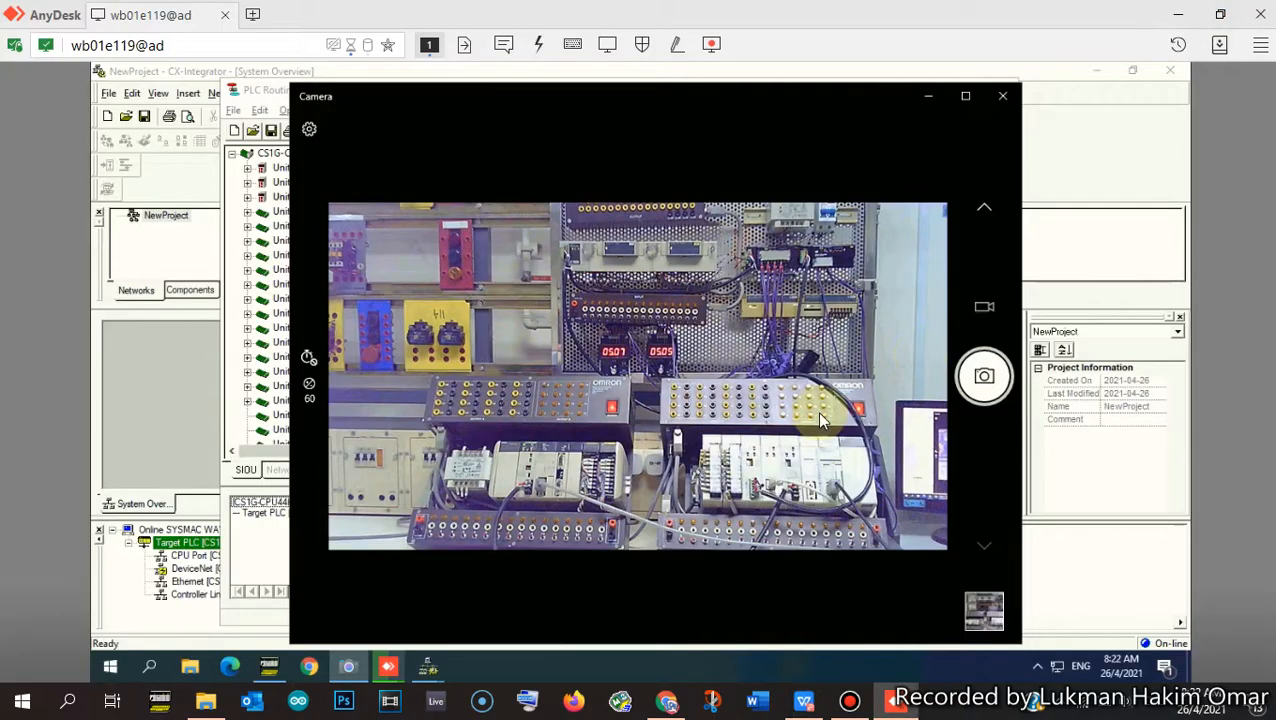
left_click(930, 100)
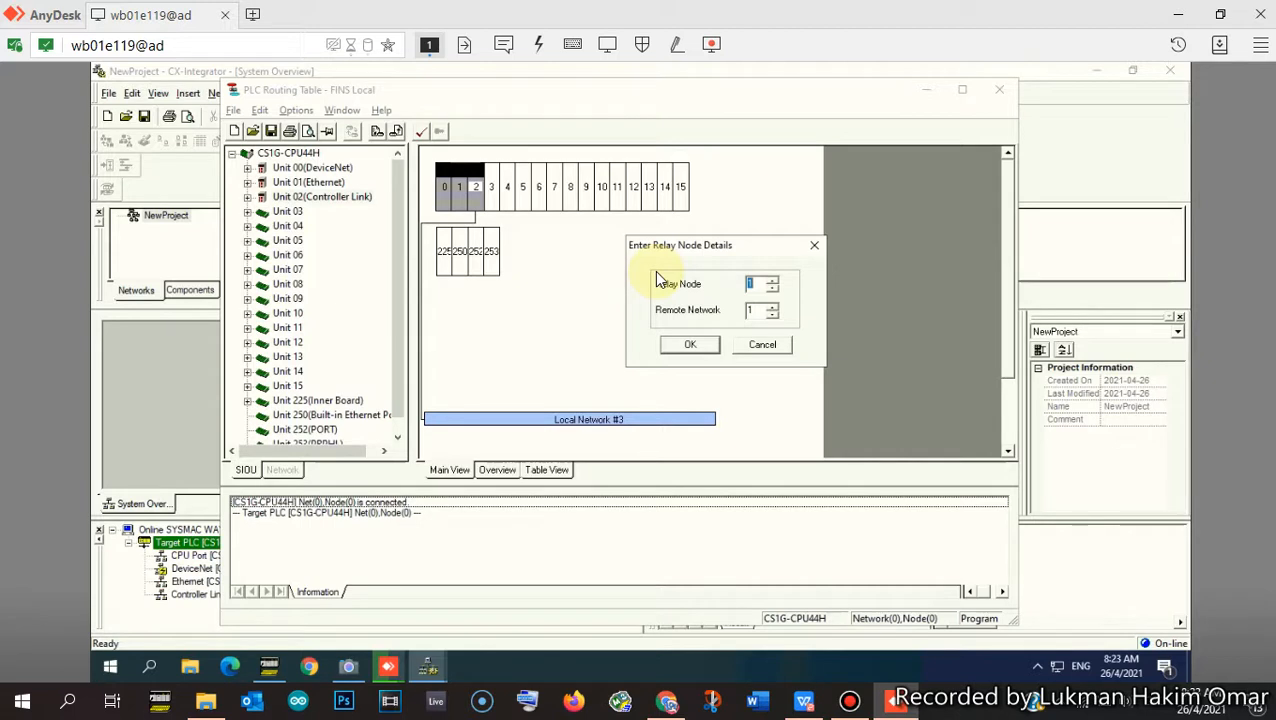
- Set the relay node to 4 and the remote network to 4 for the Local Network #3 connection
left_click(776, 282)
left_click(778, 315)
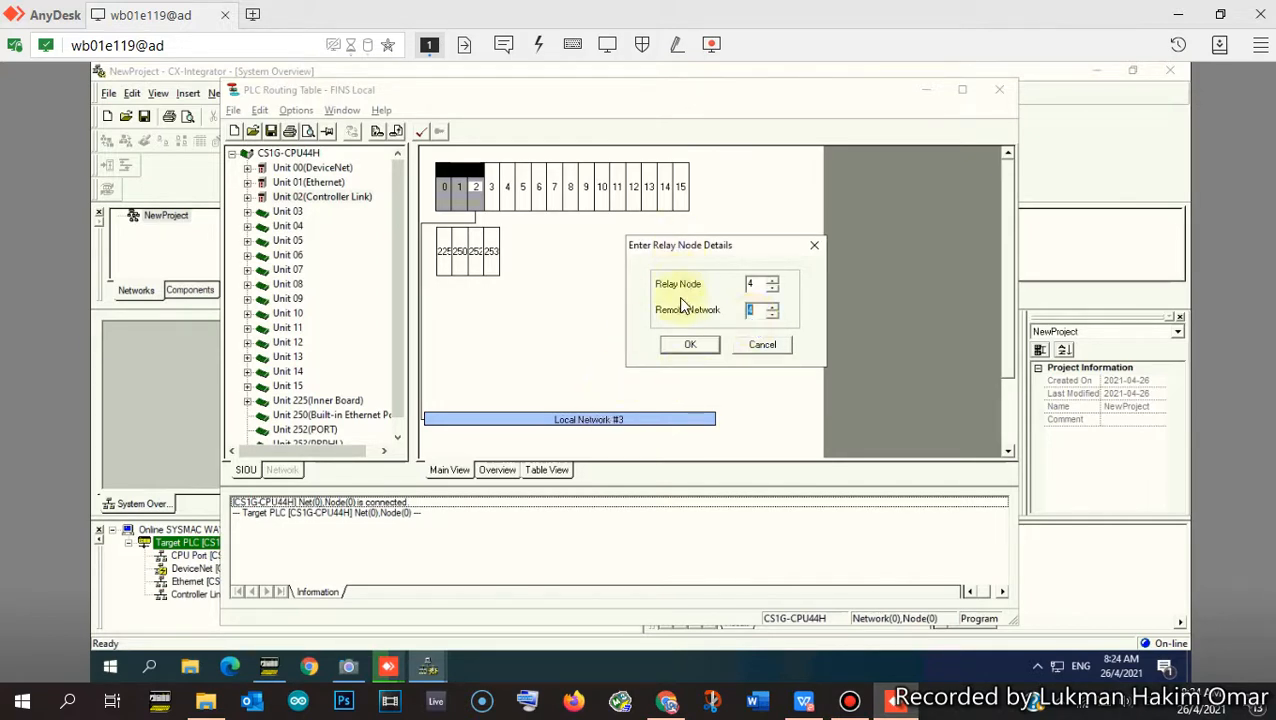
left_click(686, 345)
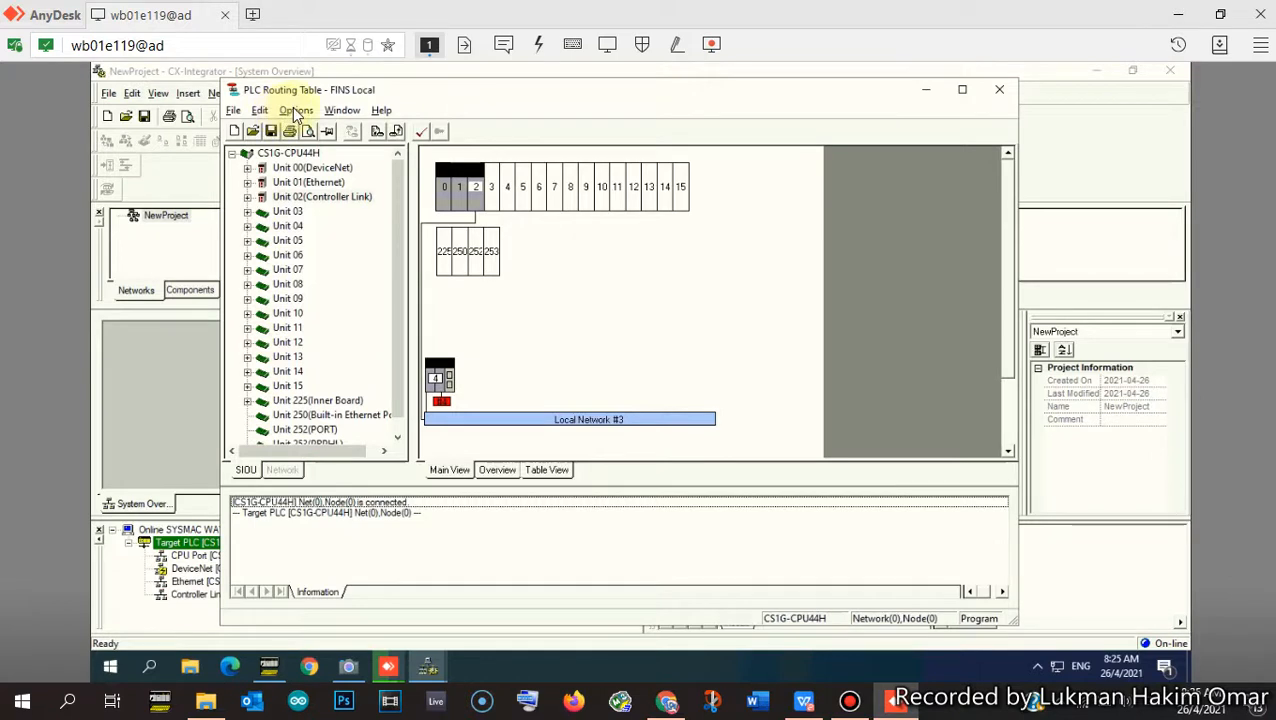
- Download the routing table to the PLC and dismiss the transfer message
left_click(377, 134)
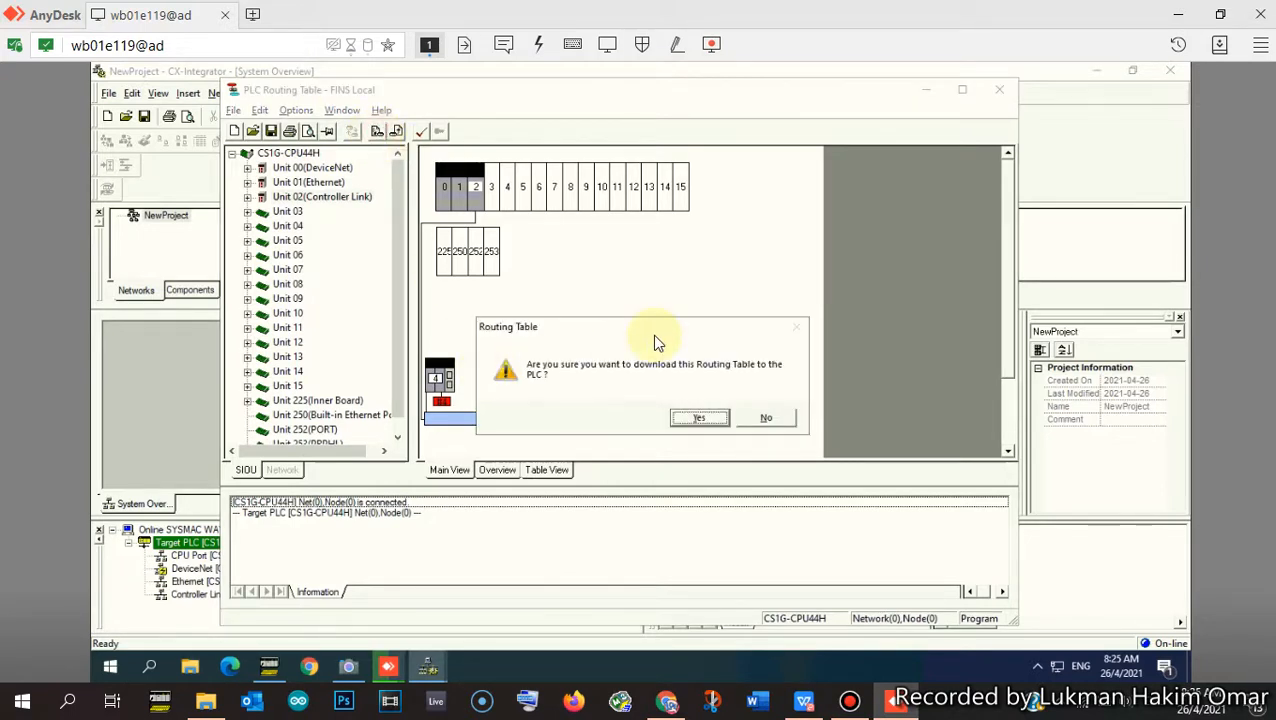
left_click(698, 416)
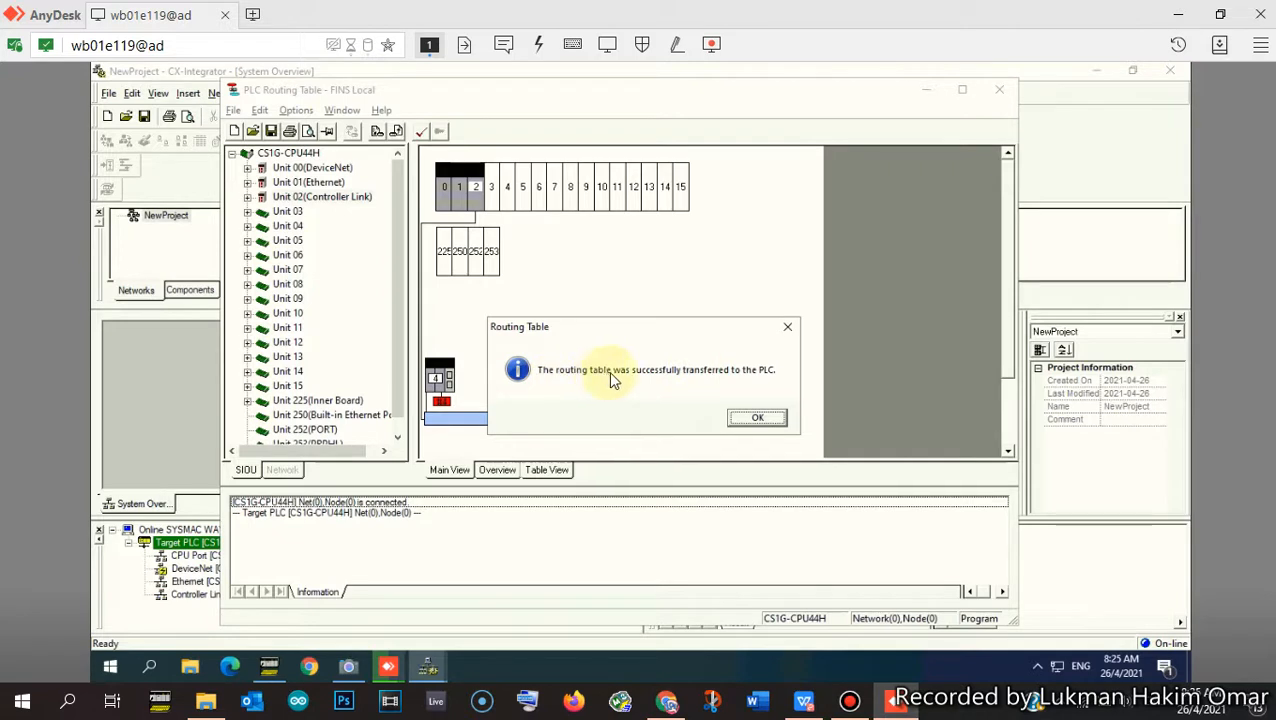
left_click(757, 418)
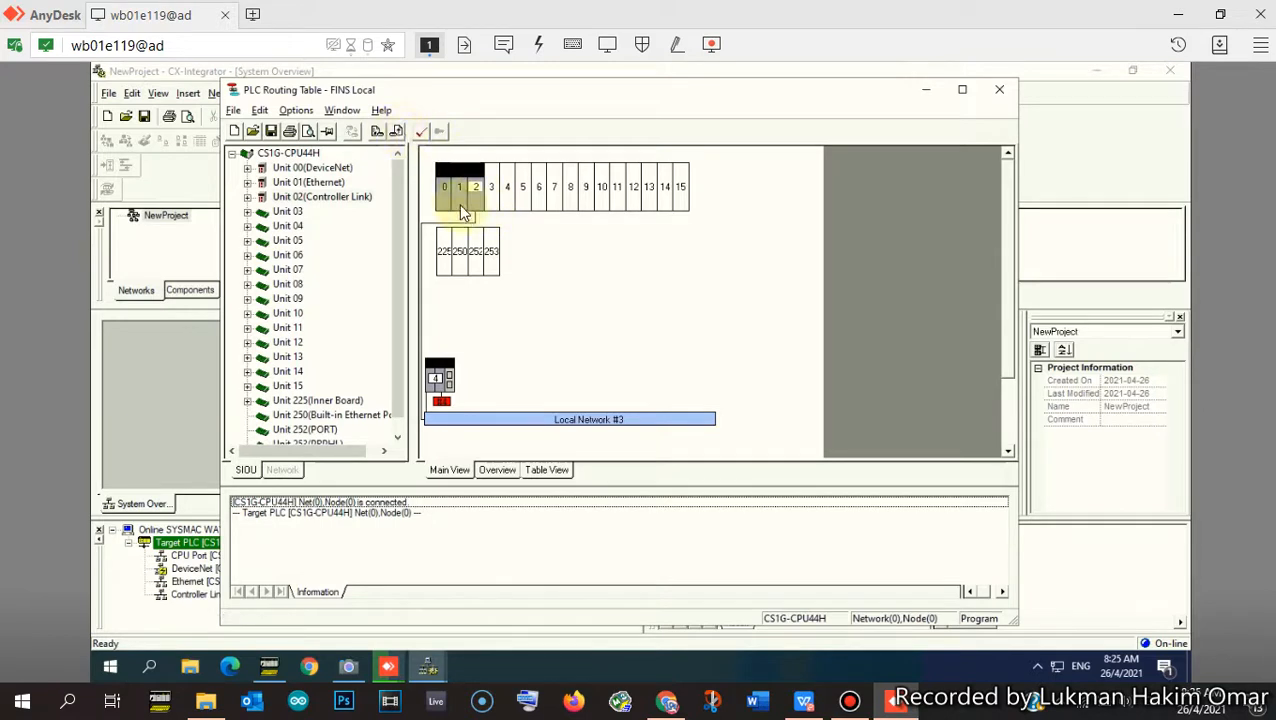
- Read the routing table back from the PLC and close it without saving the routing table file
left_click(397, 135)
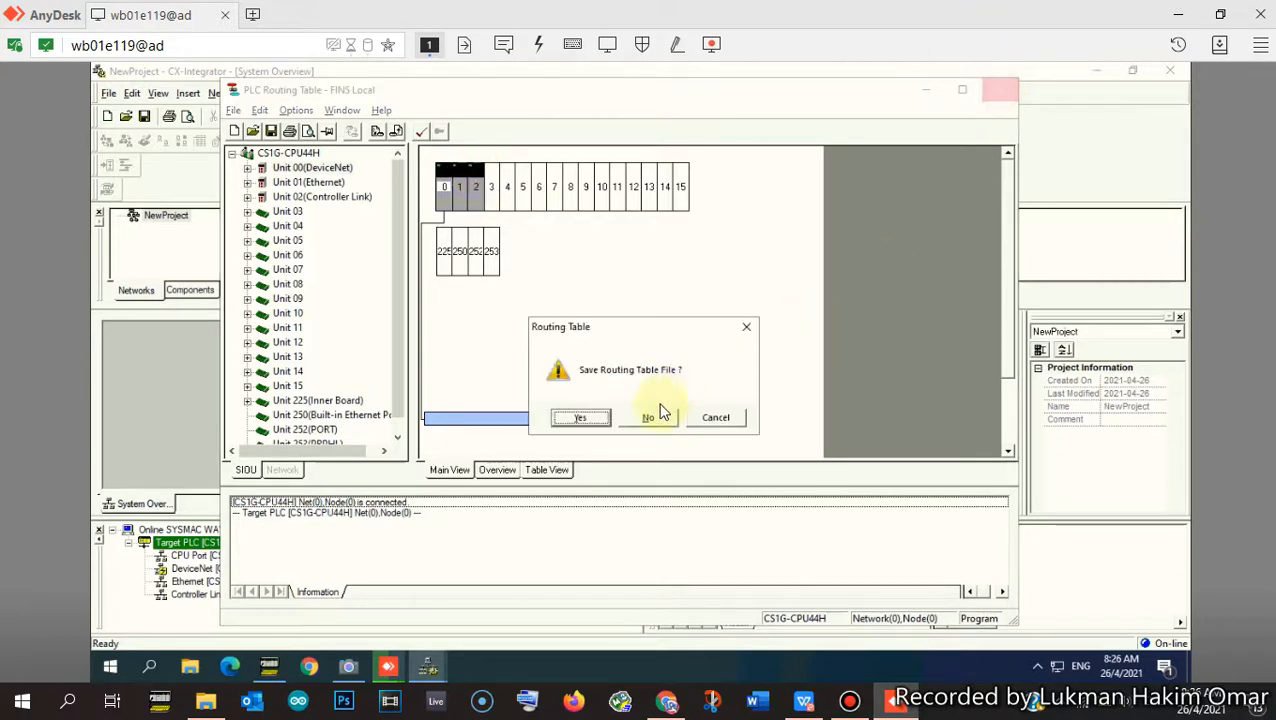
left_click(646, 418)
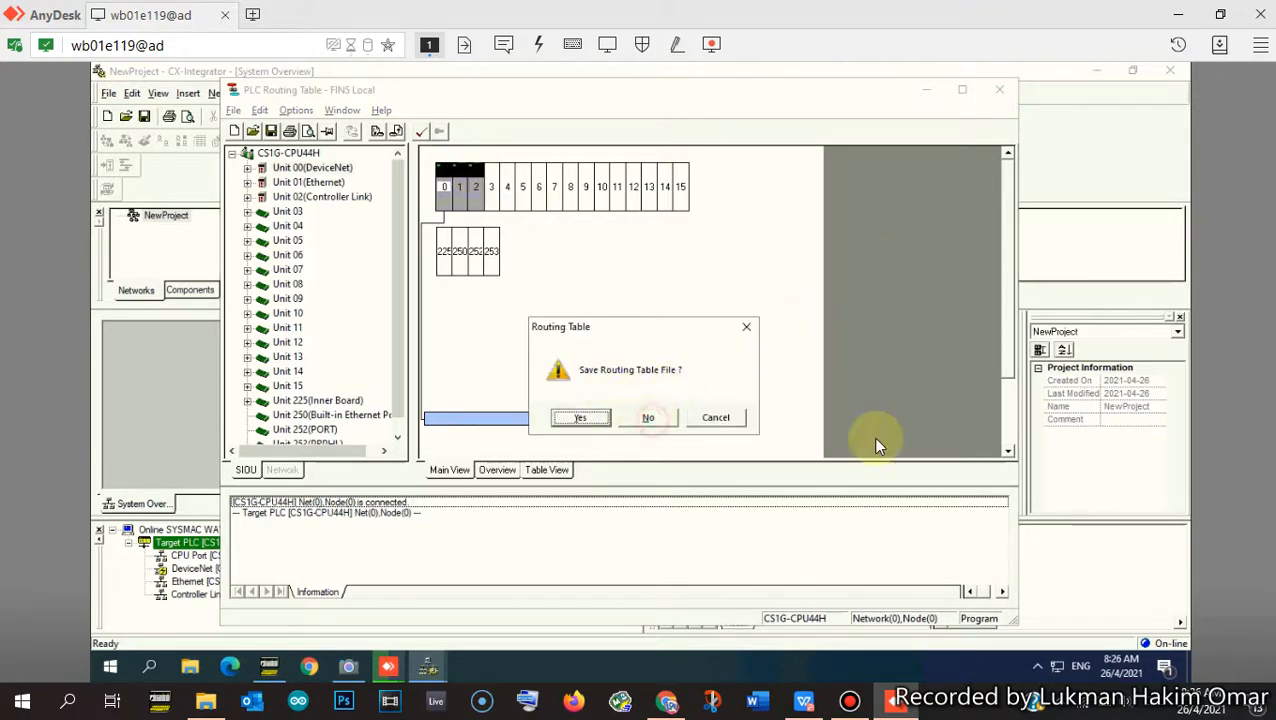
left_click(641, 419)
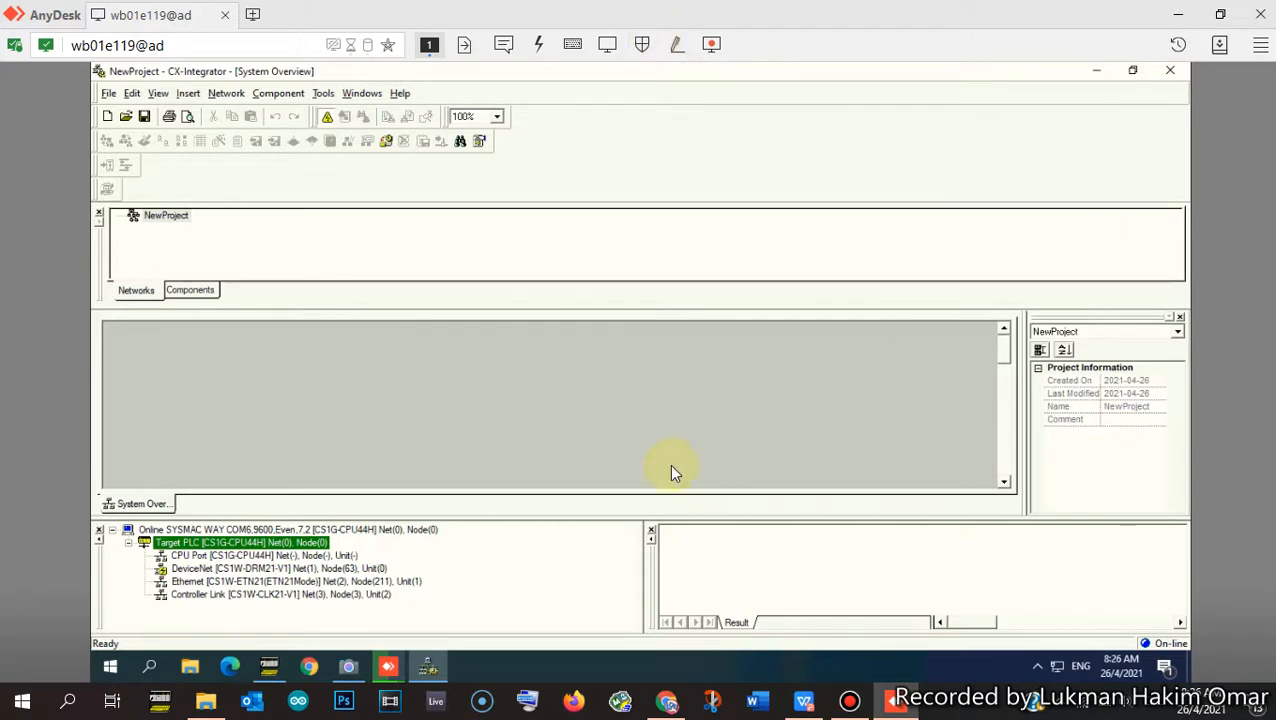
- Take CX-Integrator offline, switch to CX-Programmer and take the CS1G-H PLC offline there too
left_click(329, 120)
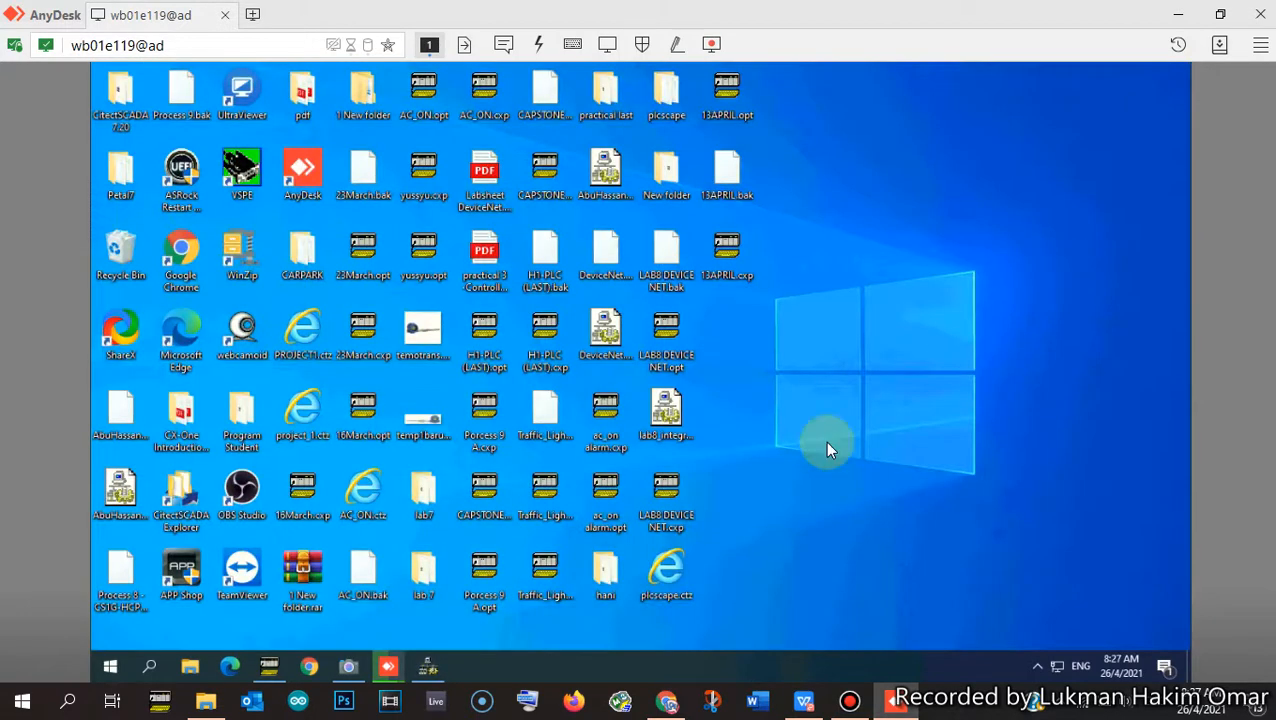
left_click(268, 670)
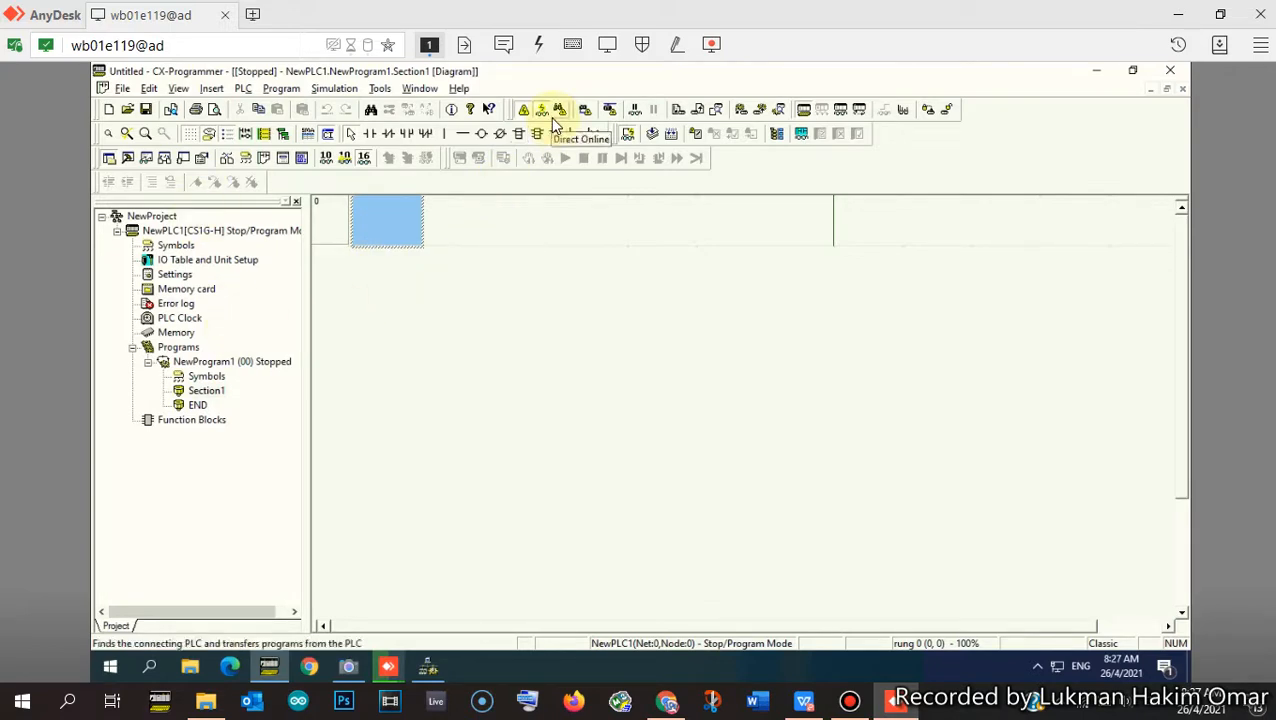
left_click(523, 109)
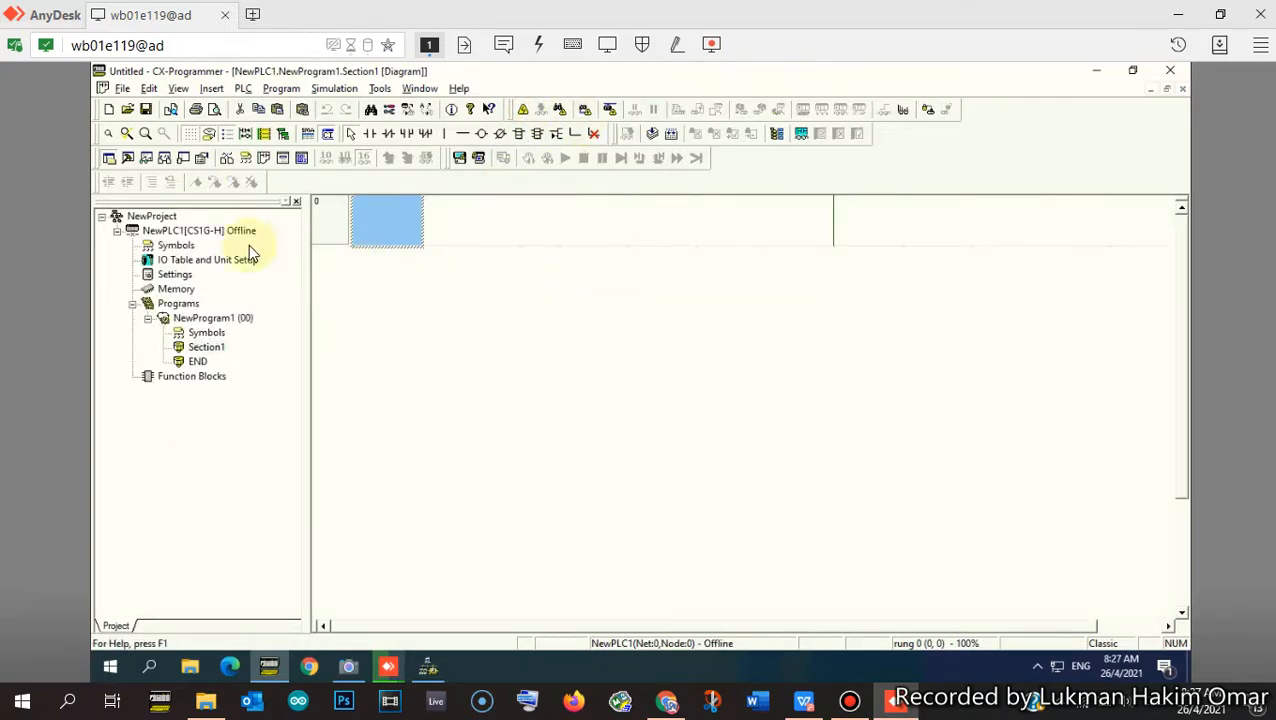
- Save the CS1G-H project to the Desktop under the file name Master
left_click(120, 88)
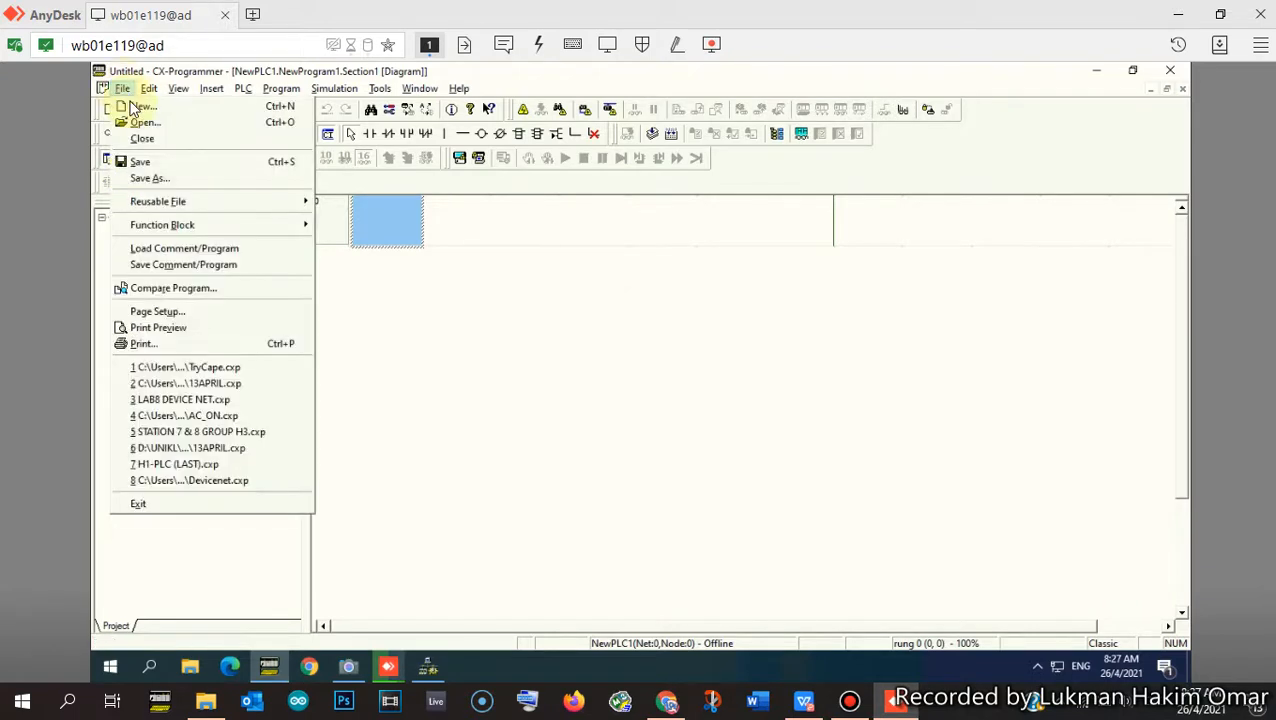
left_click(139, 177)
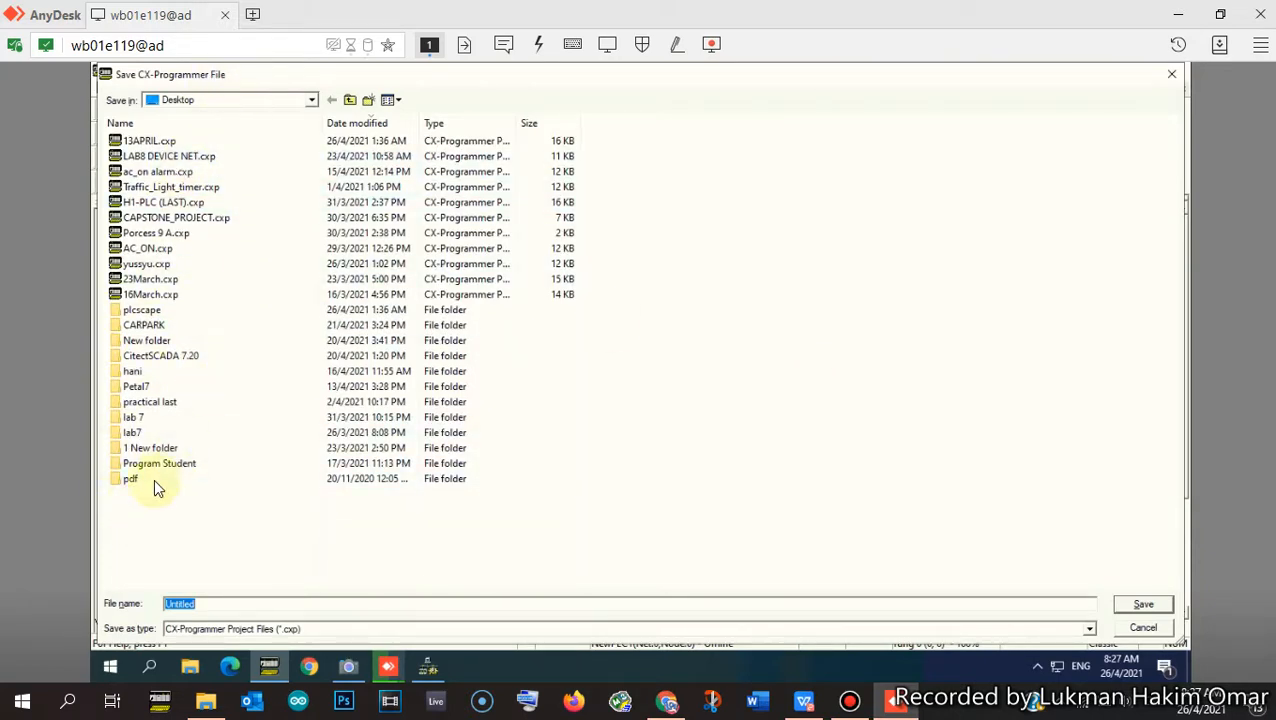
left_click(203, 605)
left_click_drag(203, 605, 158, 606)
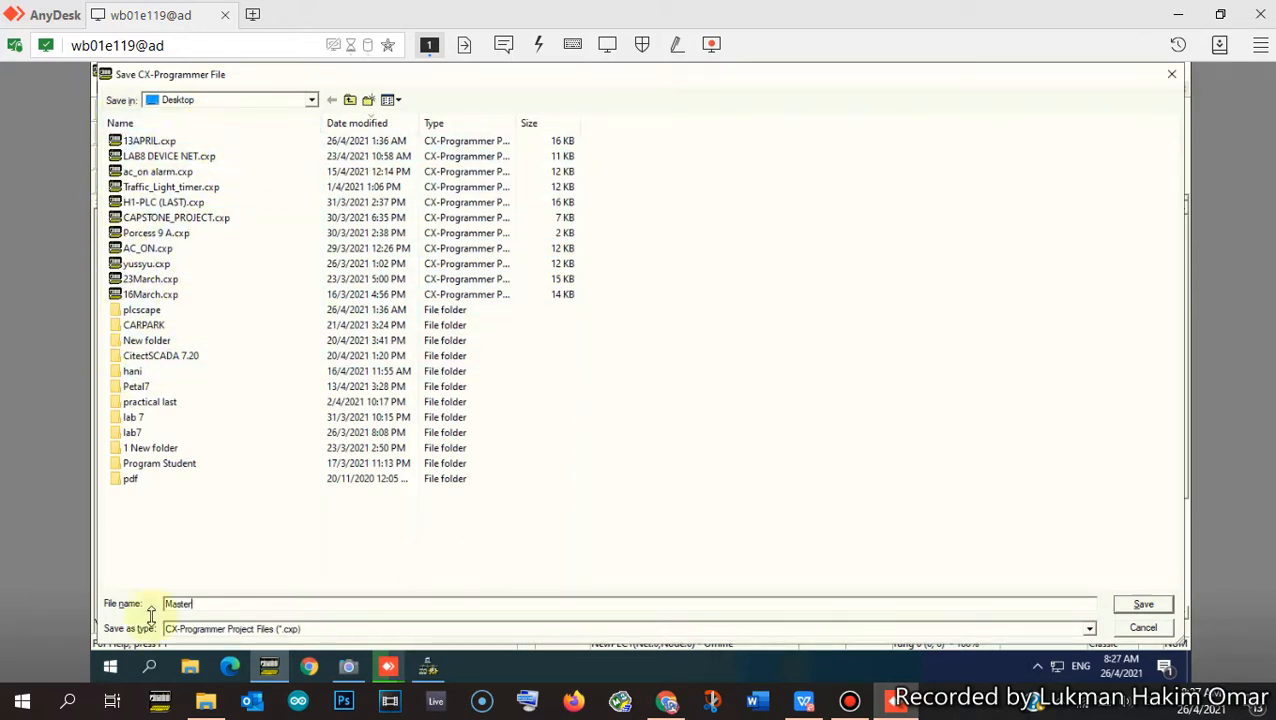
left_click(1130, 606)
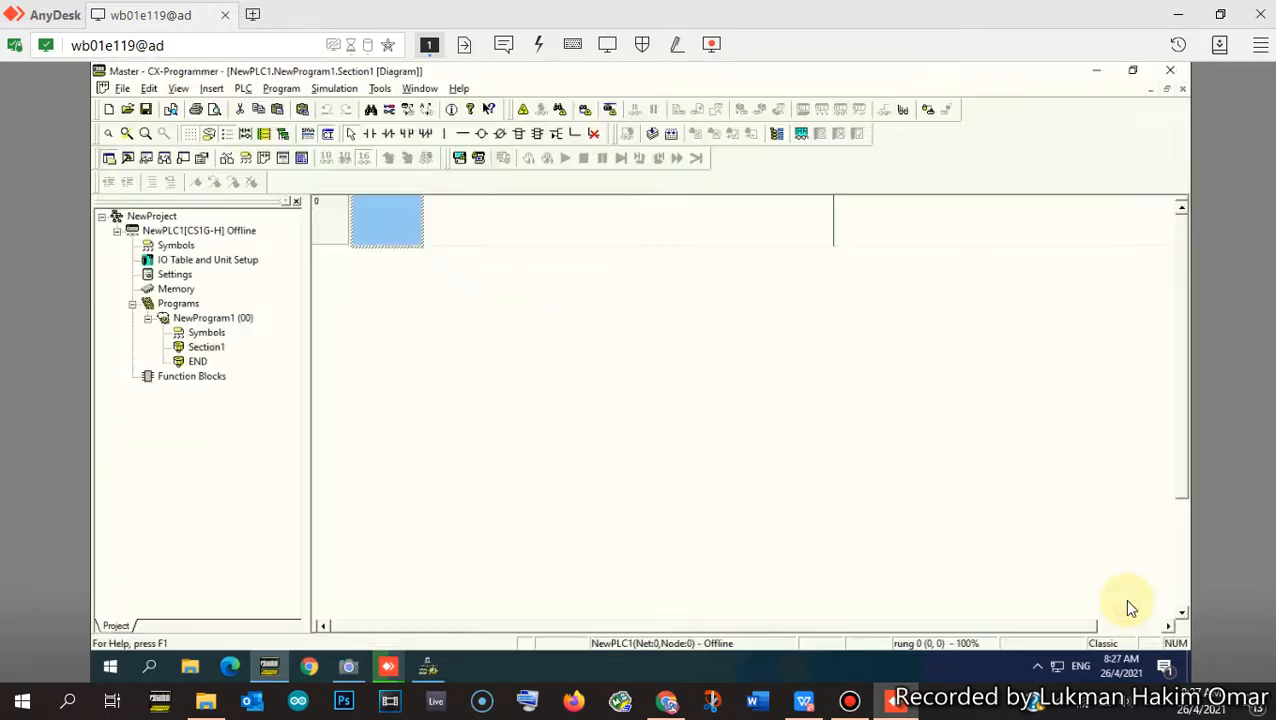
- Close the Master project and start a new PLC project
left_click(122, 89)
left_click(123, 92)
left_click(127, 88)
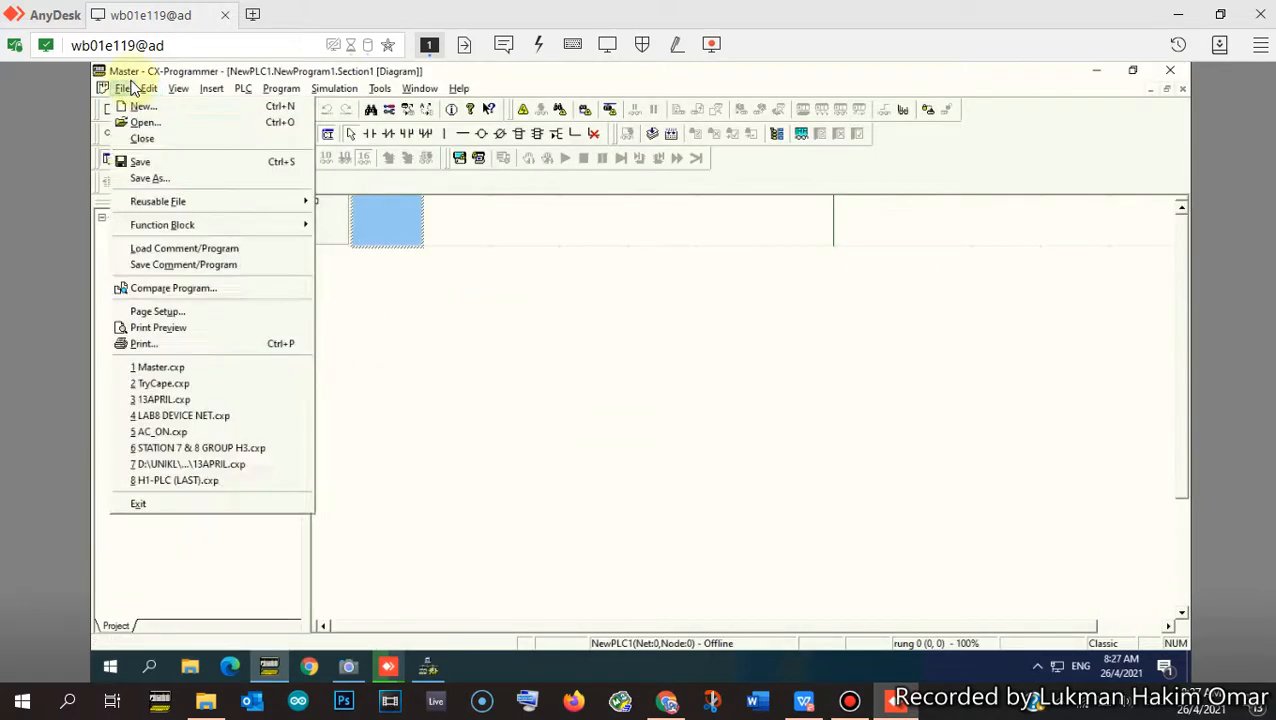
left_click(141, 138)
left_click(104, 88)
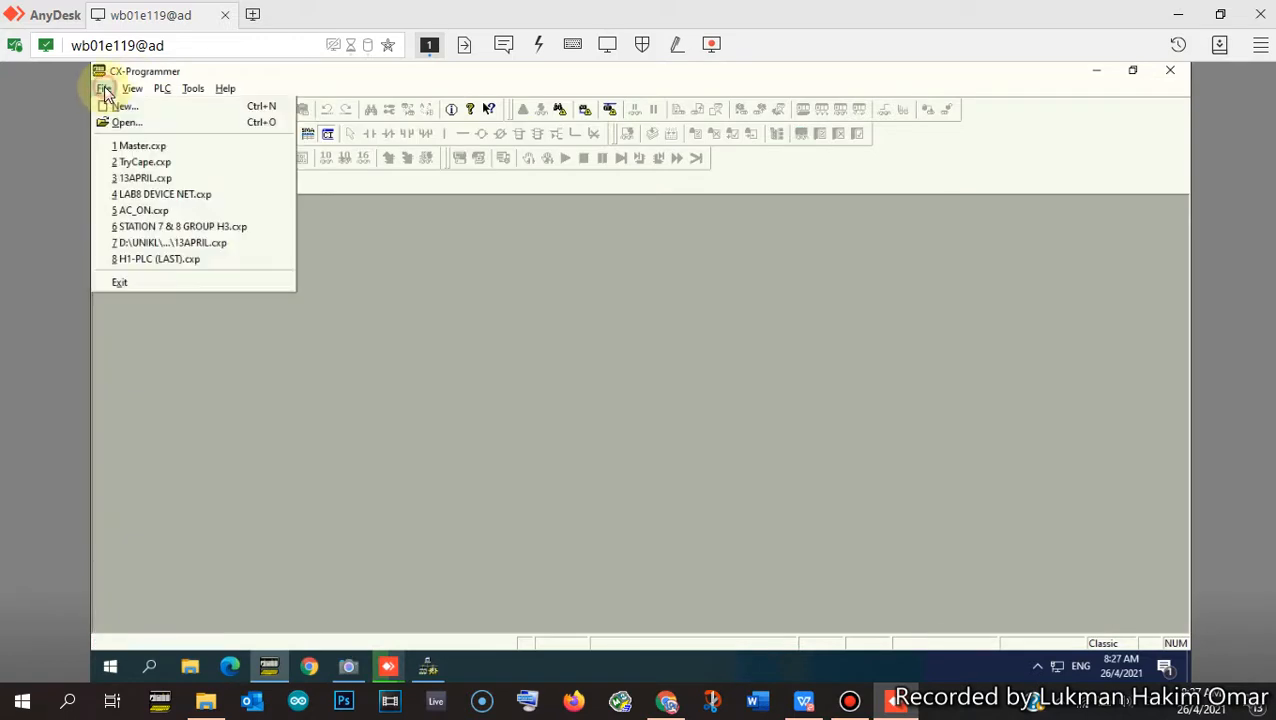
mouse_move(132, 88)
left_click(110, 106)
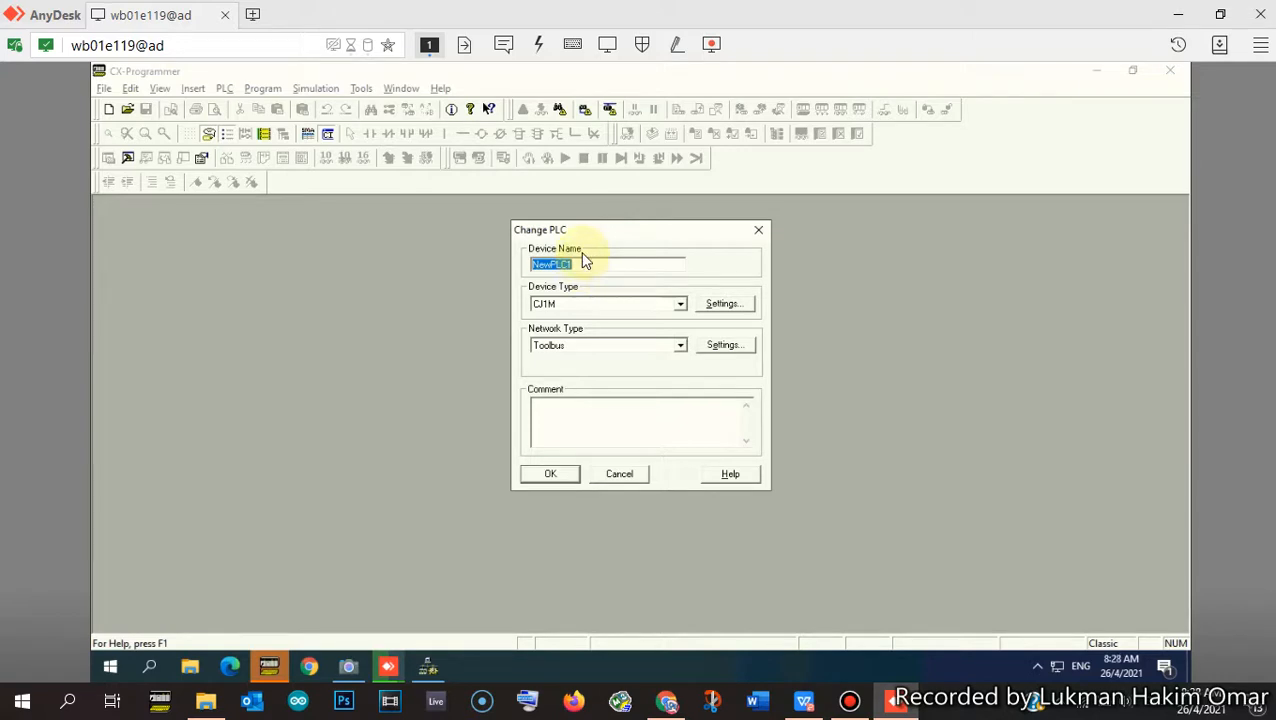
- Set the new PLC's device type to CQM1H
left_click(680, 304)
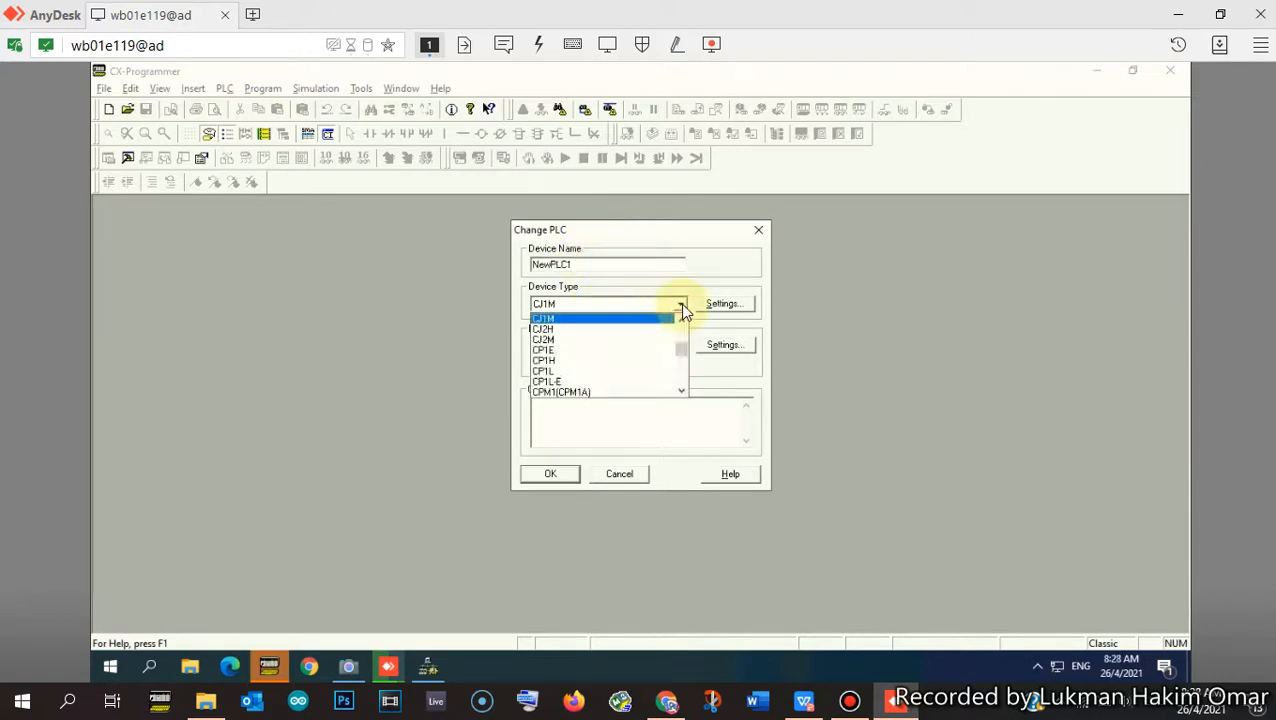
scroll(645, 340, "down", 1)
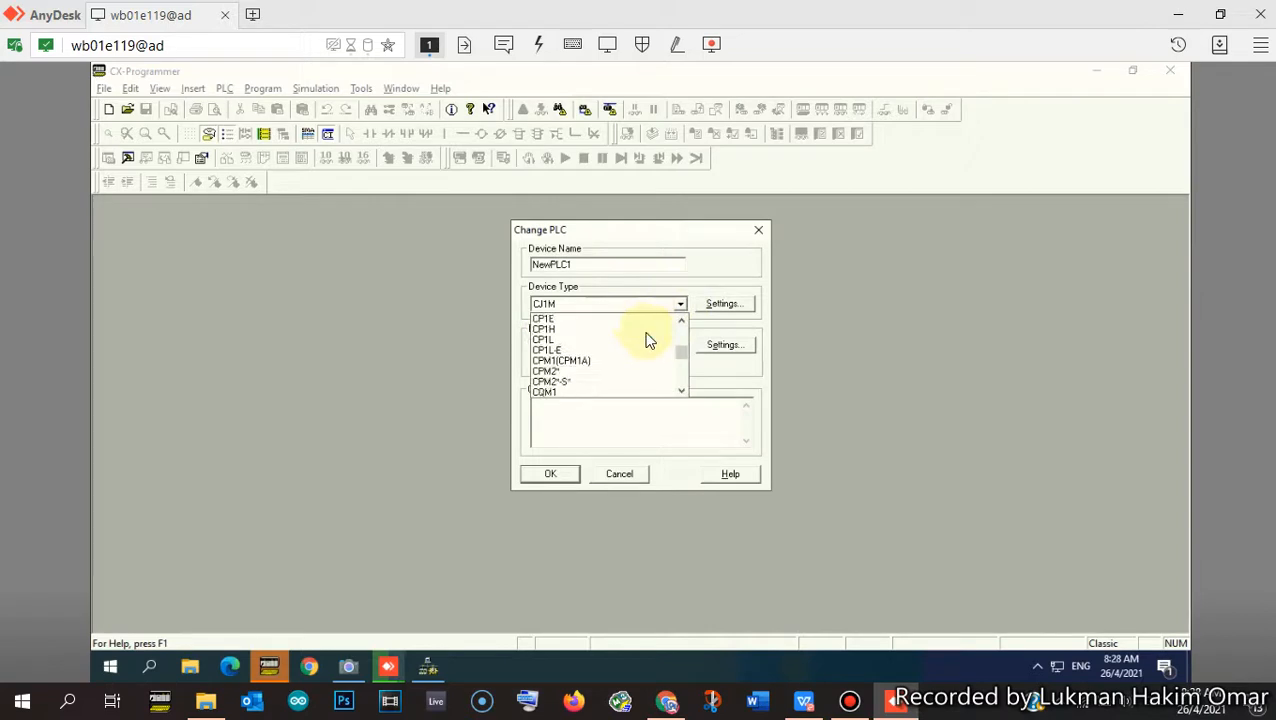
scroll(645, 341, "down", 1)
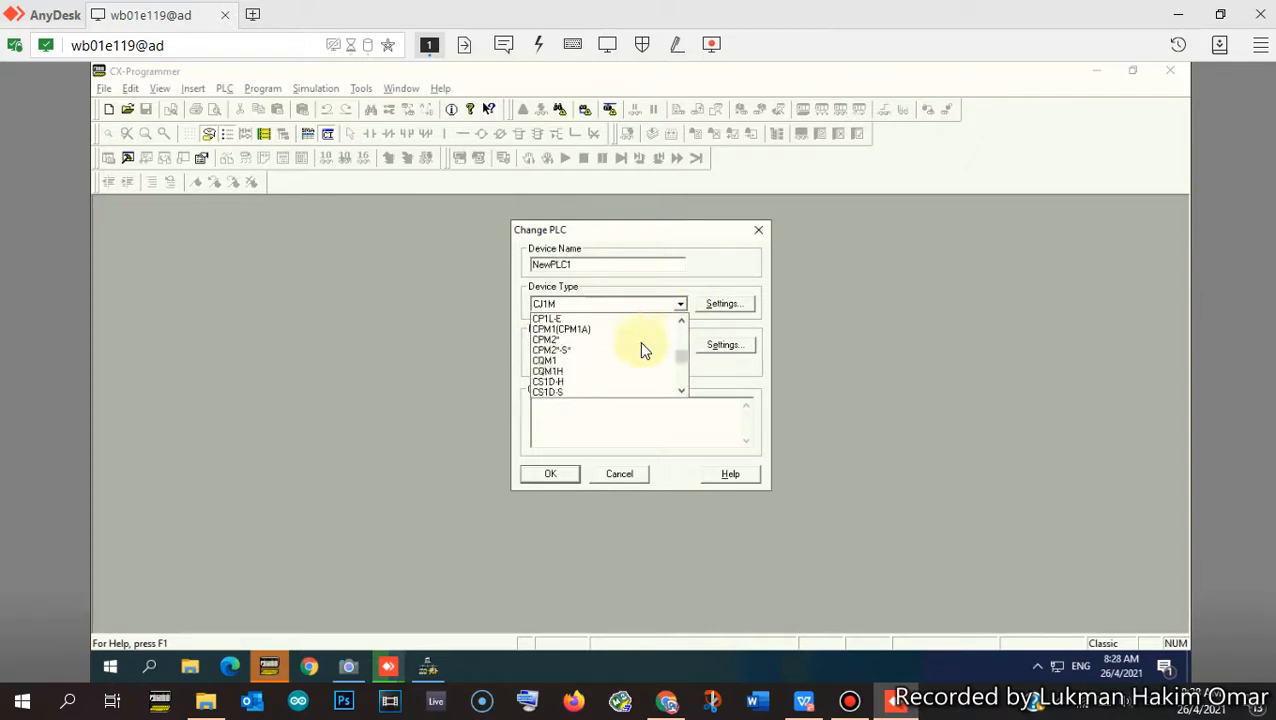
left_click(565, 374)
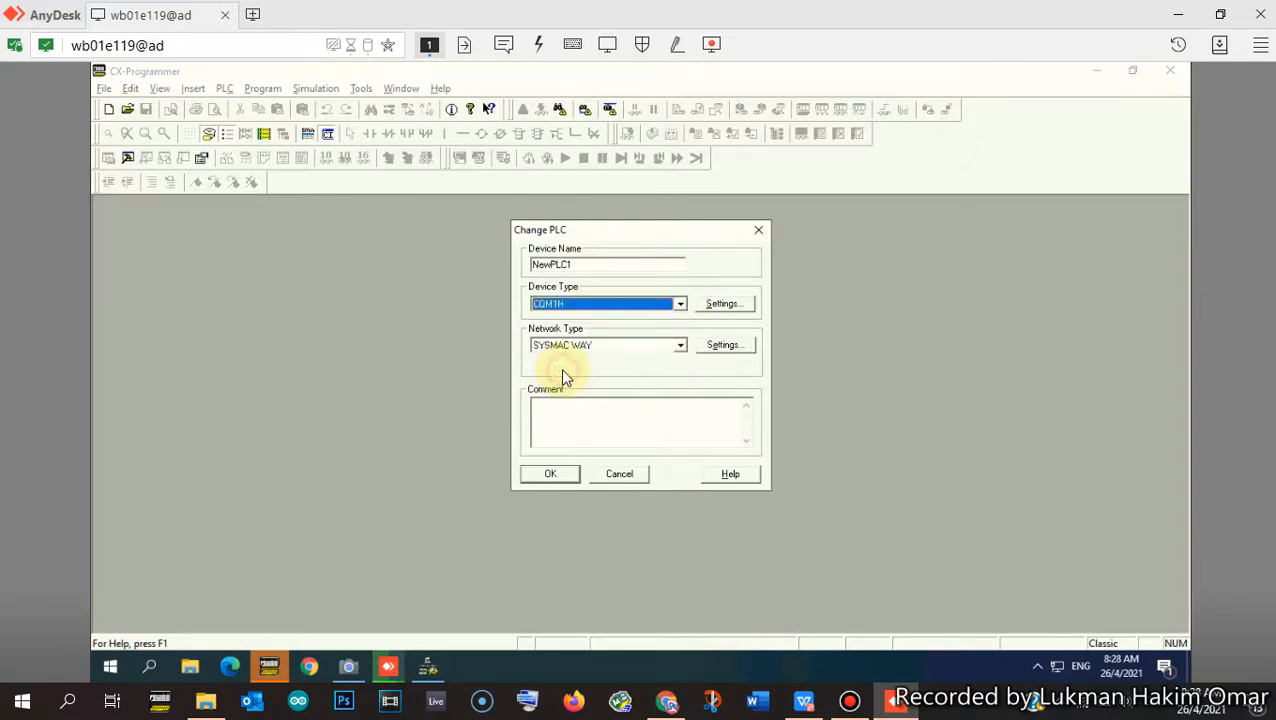
- Set the CQM1H's CPU type to CPU51 and make these device settings the default
left_click(730, 305)
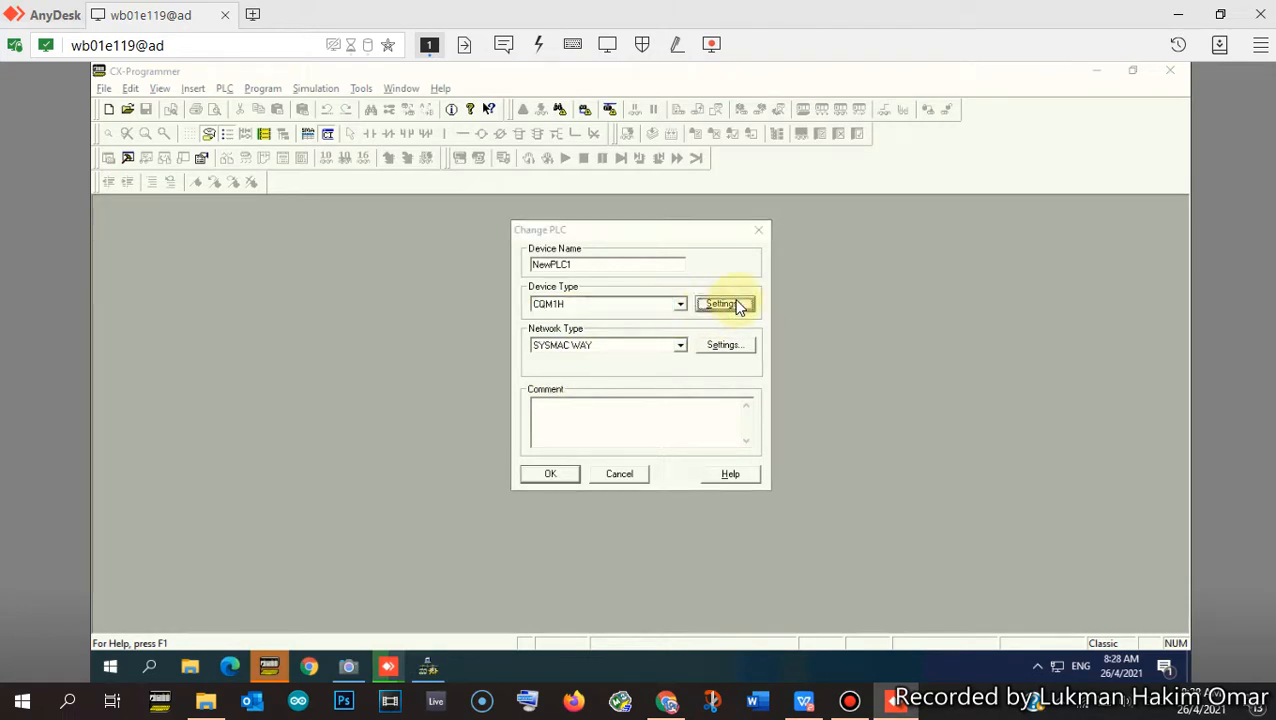
left_click(636, 267)
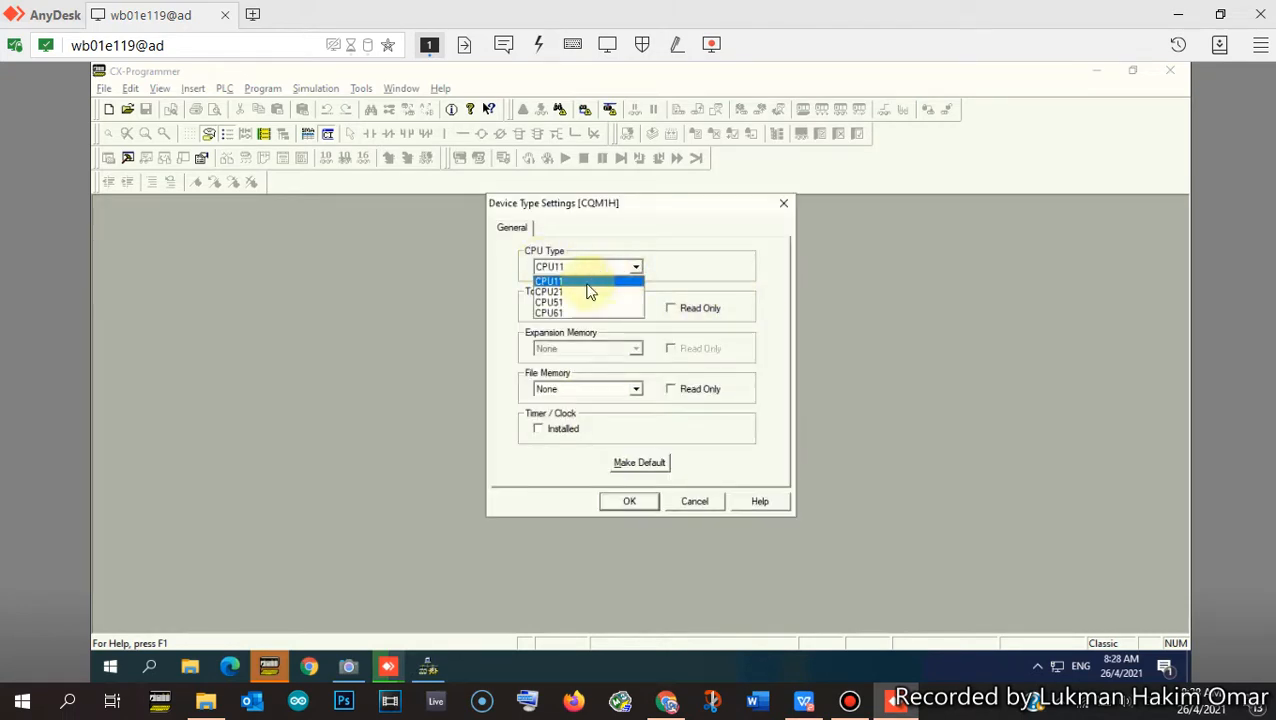
left_click(563, 303)
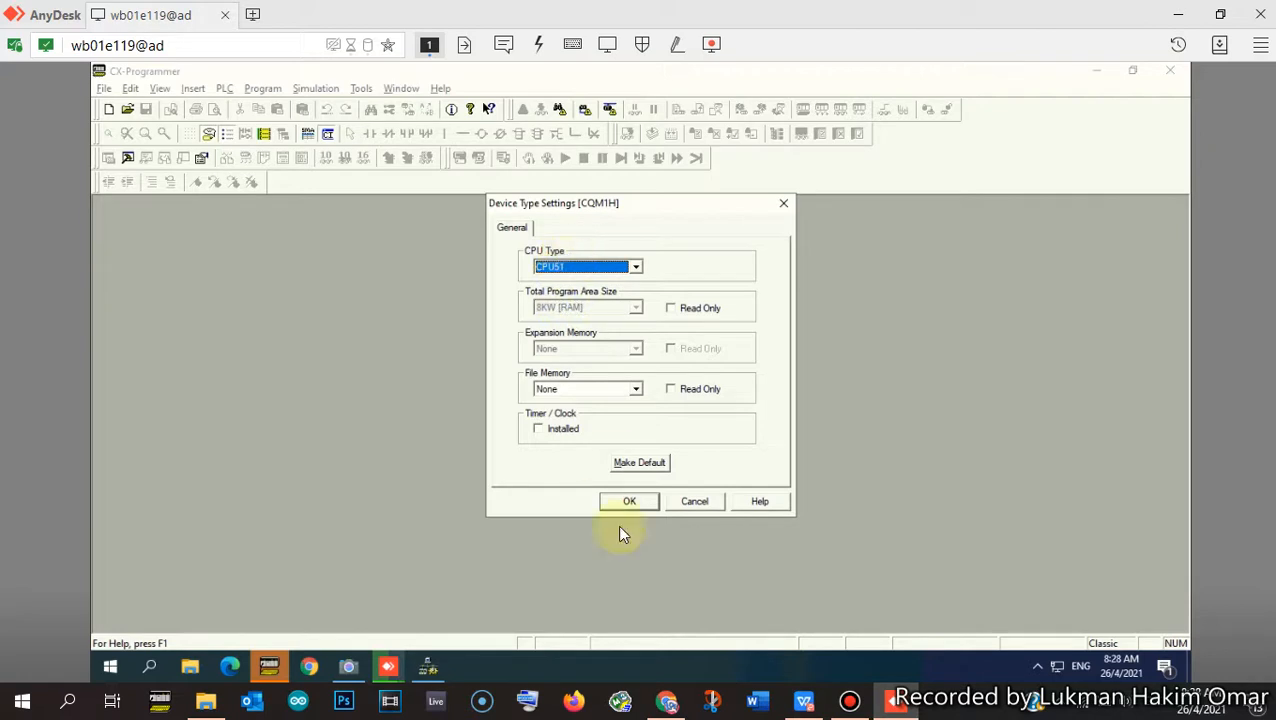
left_click(638, 463)
left_click(634, 499)
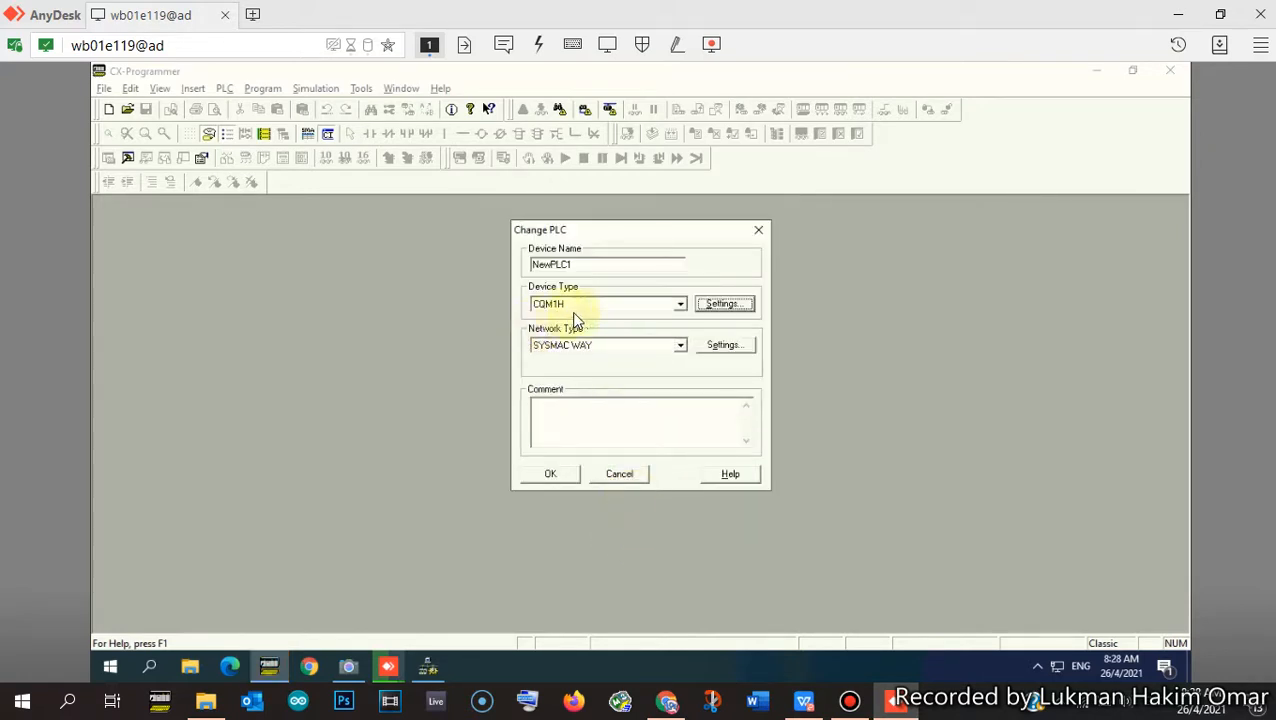
- Set the SYSMAC WAY network's port name to COM3 and create the new CQM1H PLC project
left_click(720, 346)
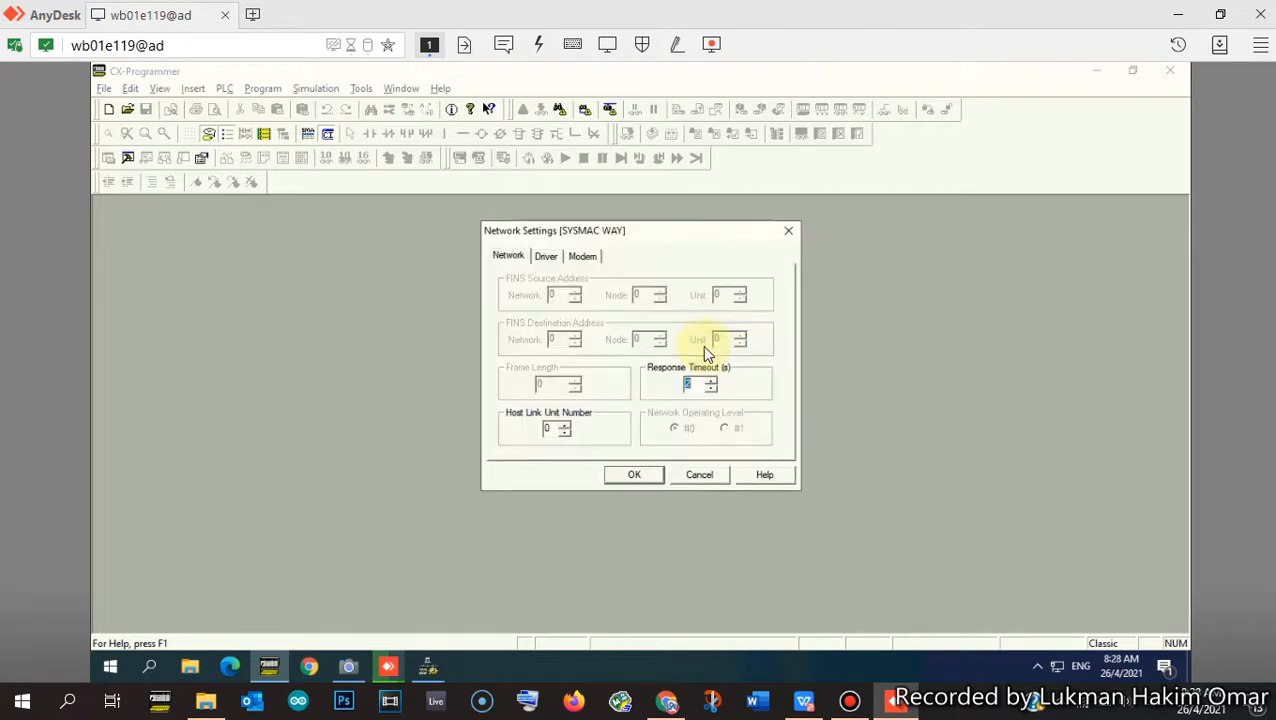
left_click(541, 258)
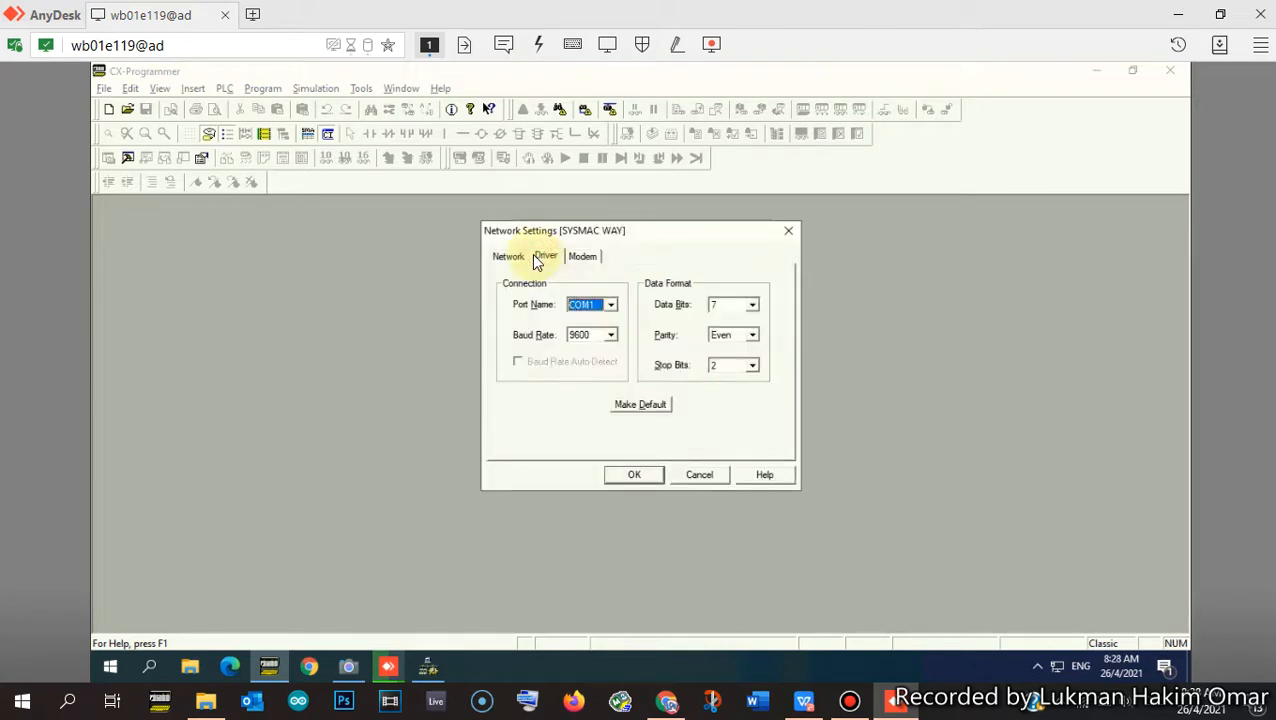
left_click(610, 305)
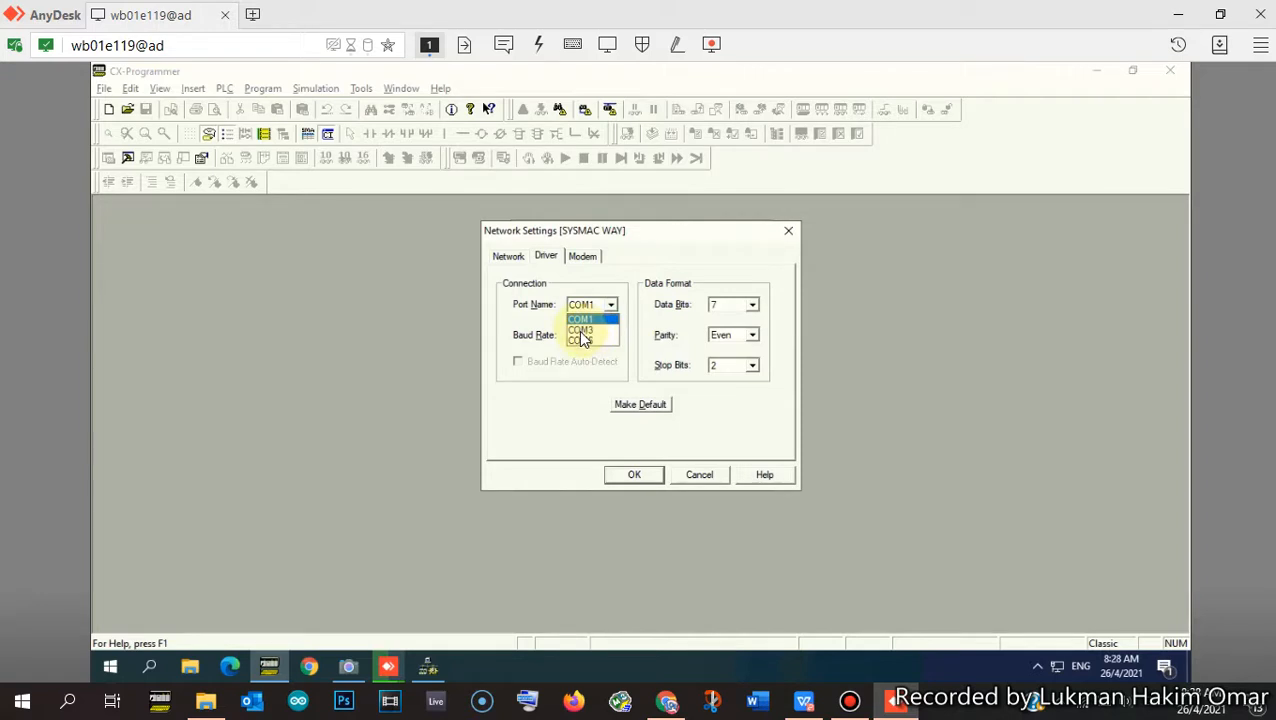
left_click(581, 330)
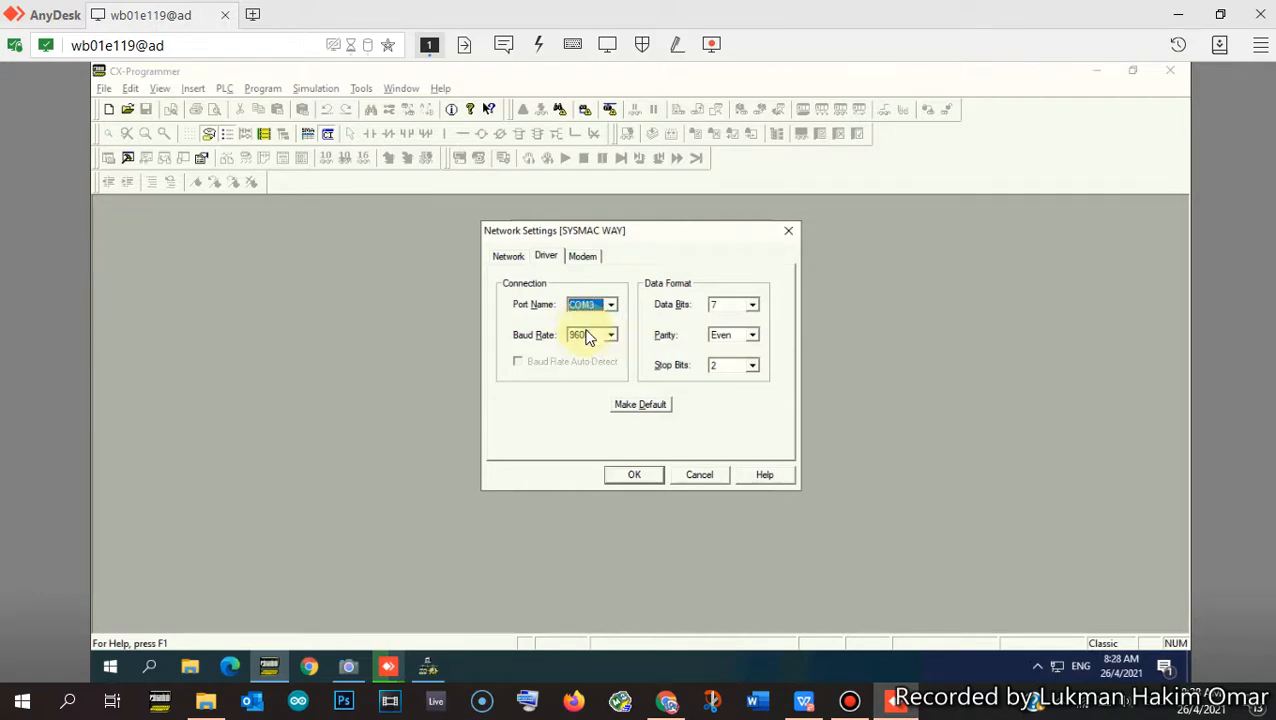
left_click(638, 474)
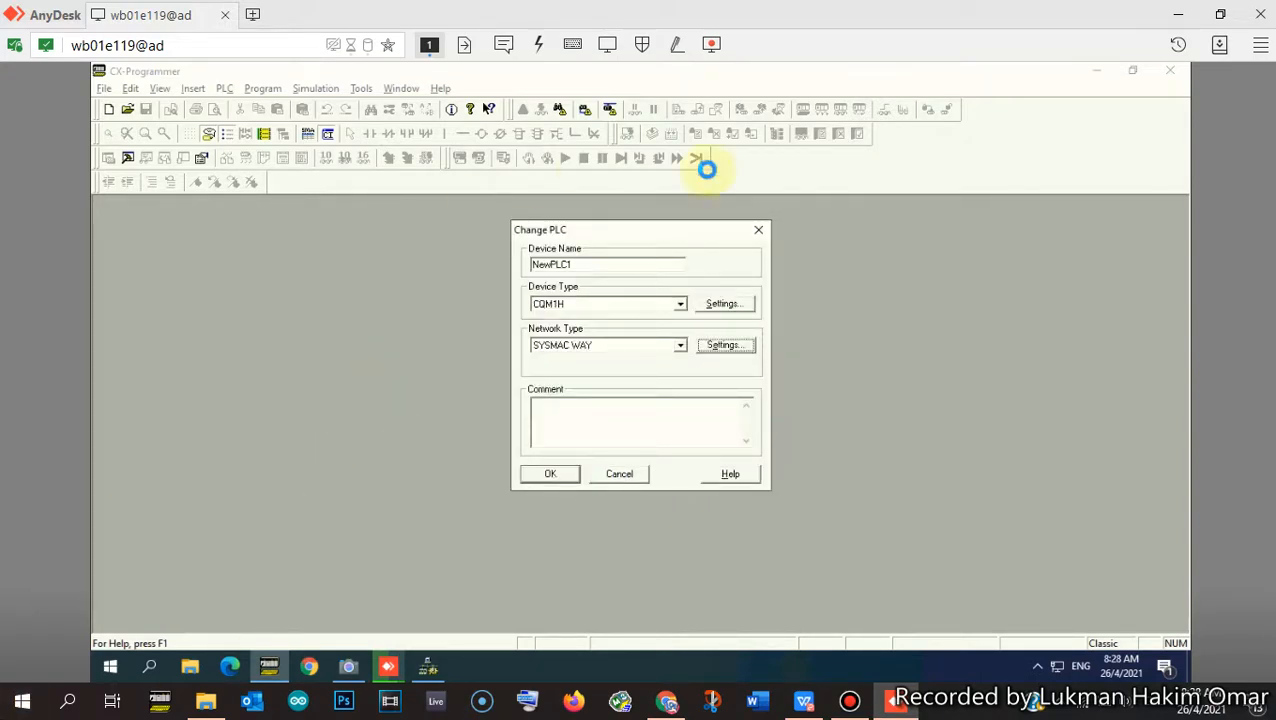
left_click(552, 475)
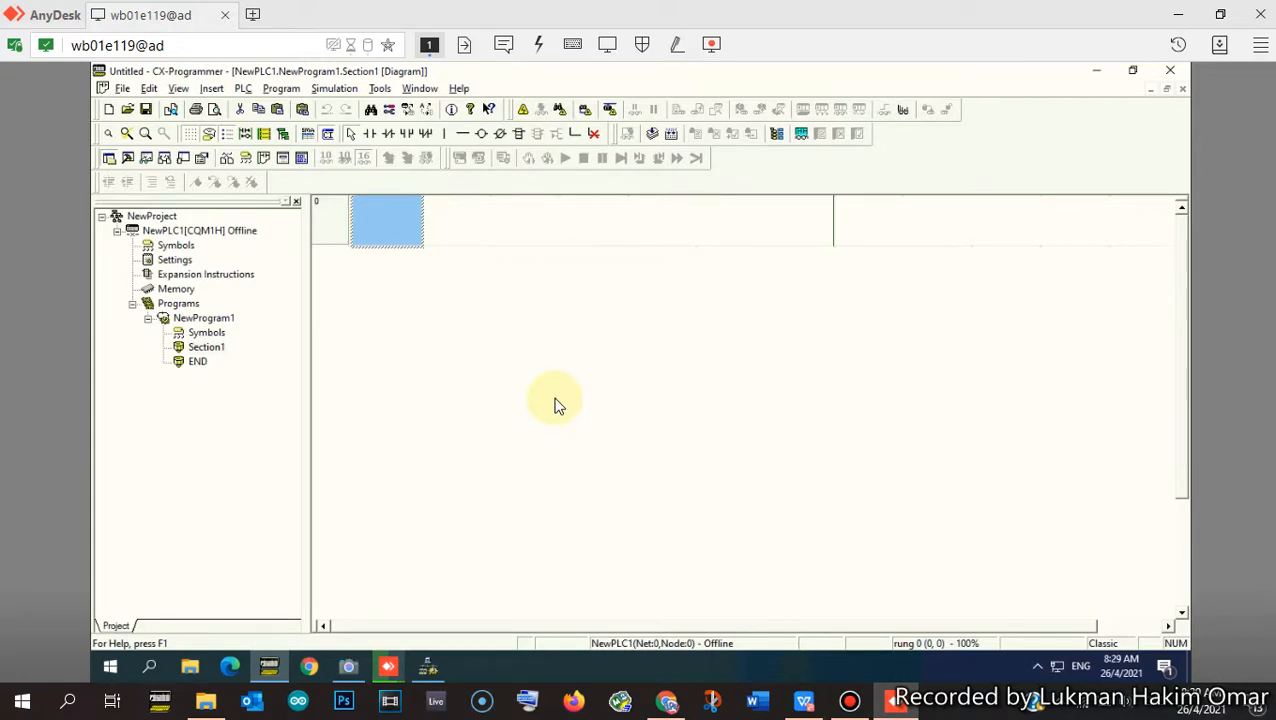
- Go online with the CQM1H PLC and switch it into program mode, reconnecting the dropped remote desktop session
key("ctrl+w")
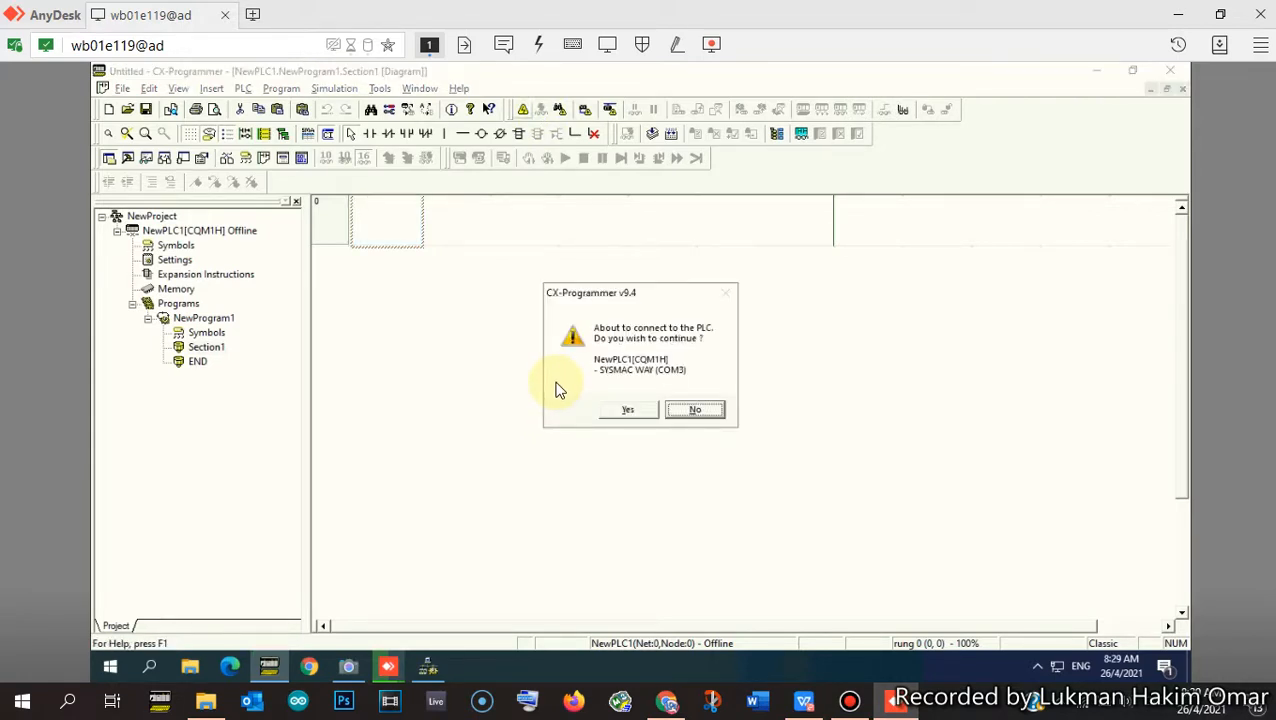
left_click(622, 412)
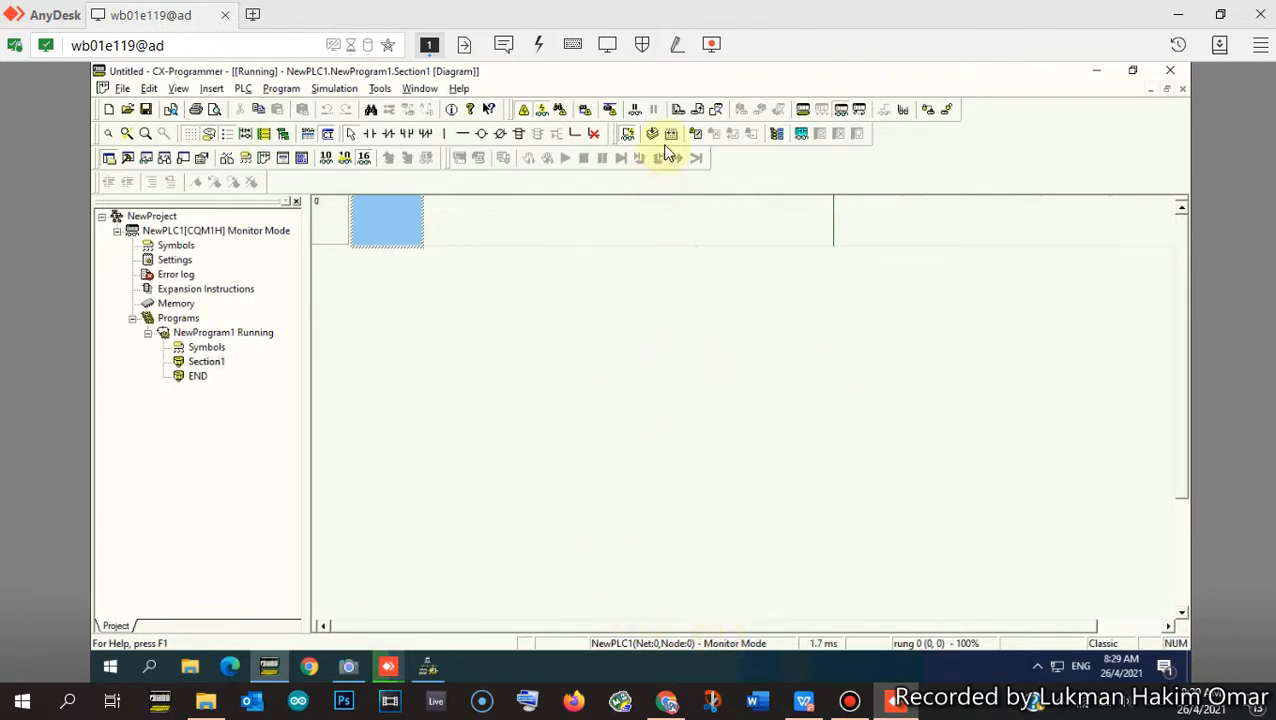
left_click(804, 111)
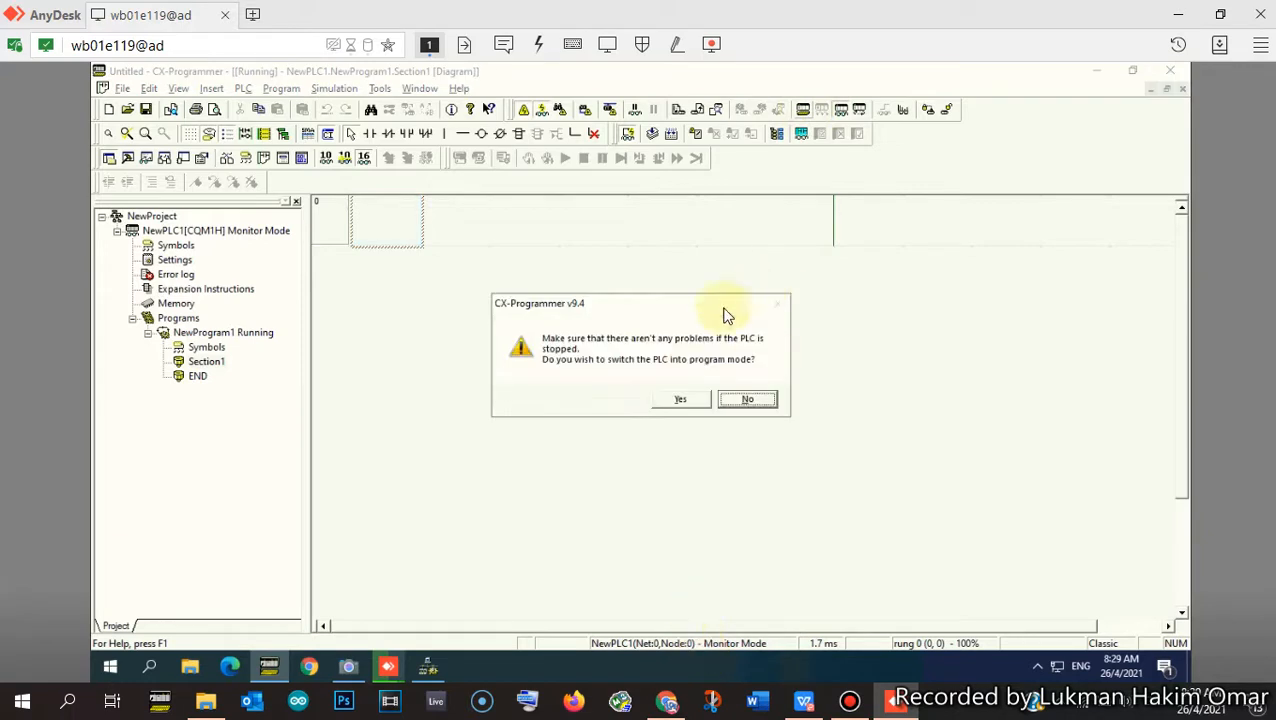
left_click(686, 408)
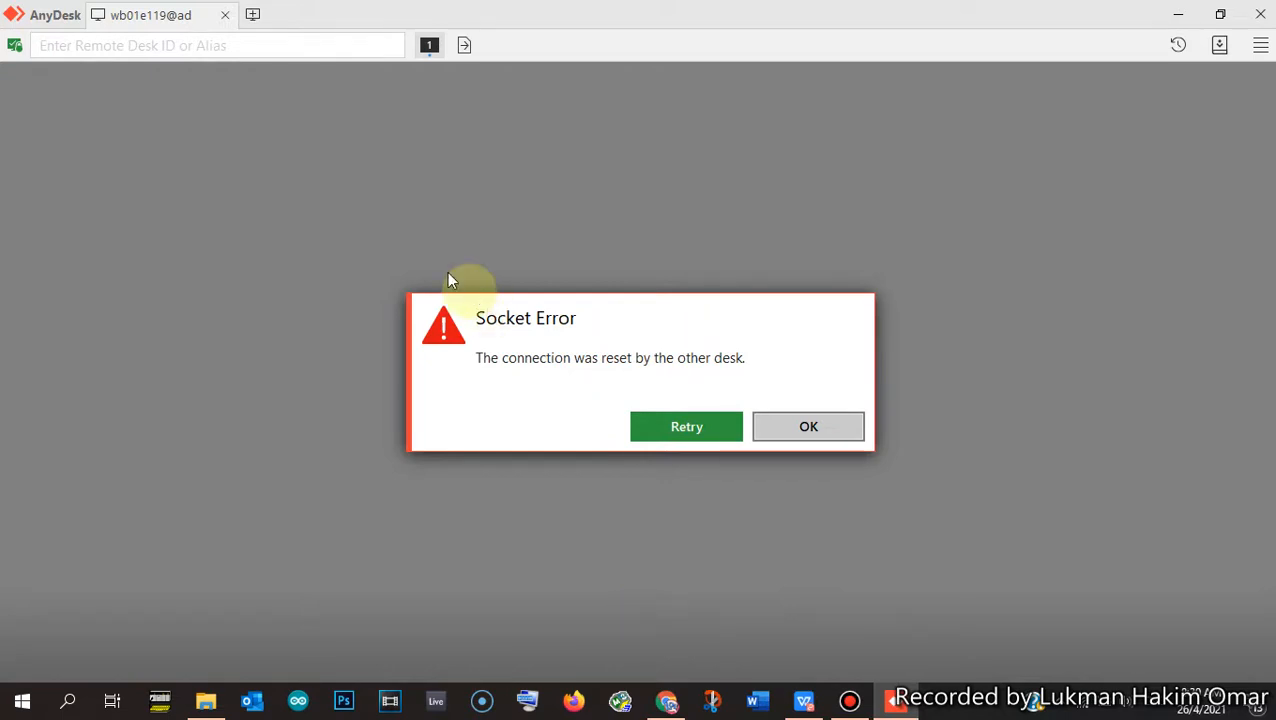
left_click(681, 426)
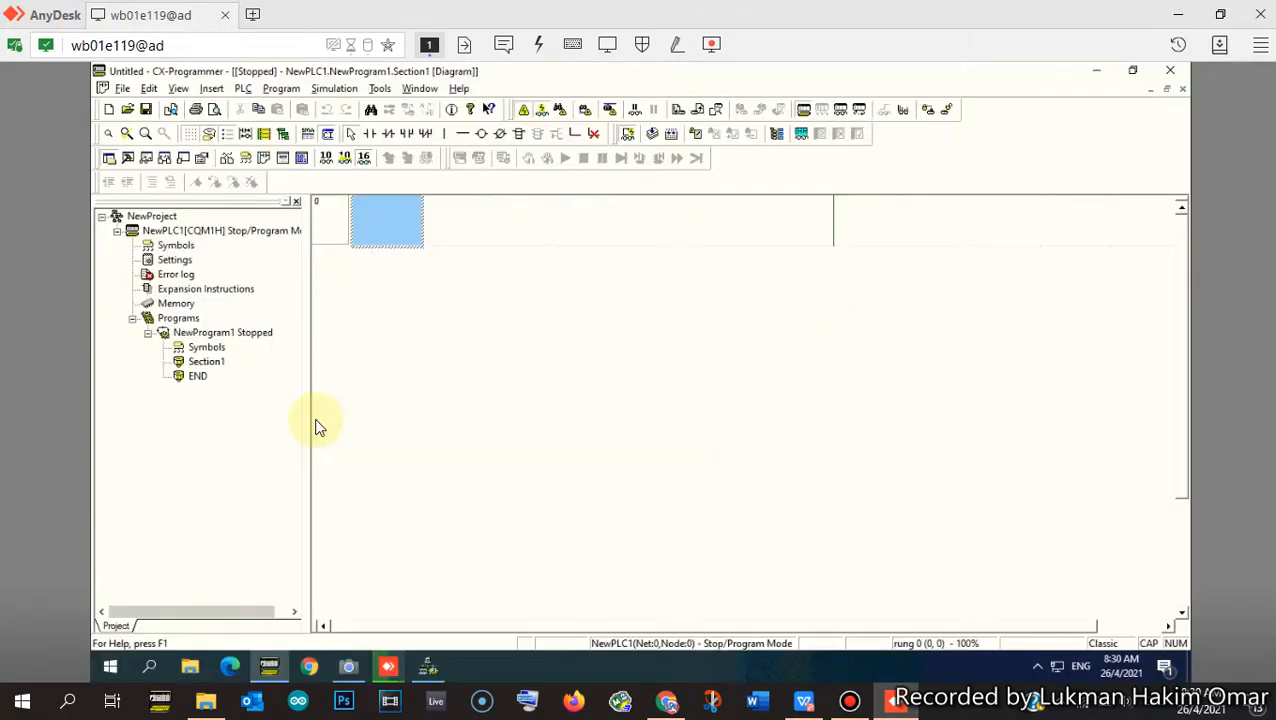
- Open the CX-NET network configuration tool and connect it online to the CQM1H device NewPLC1
left_click(382, 89)
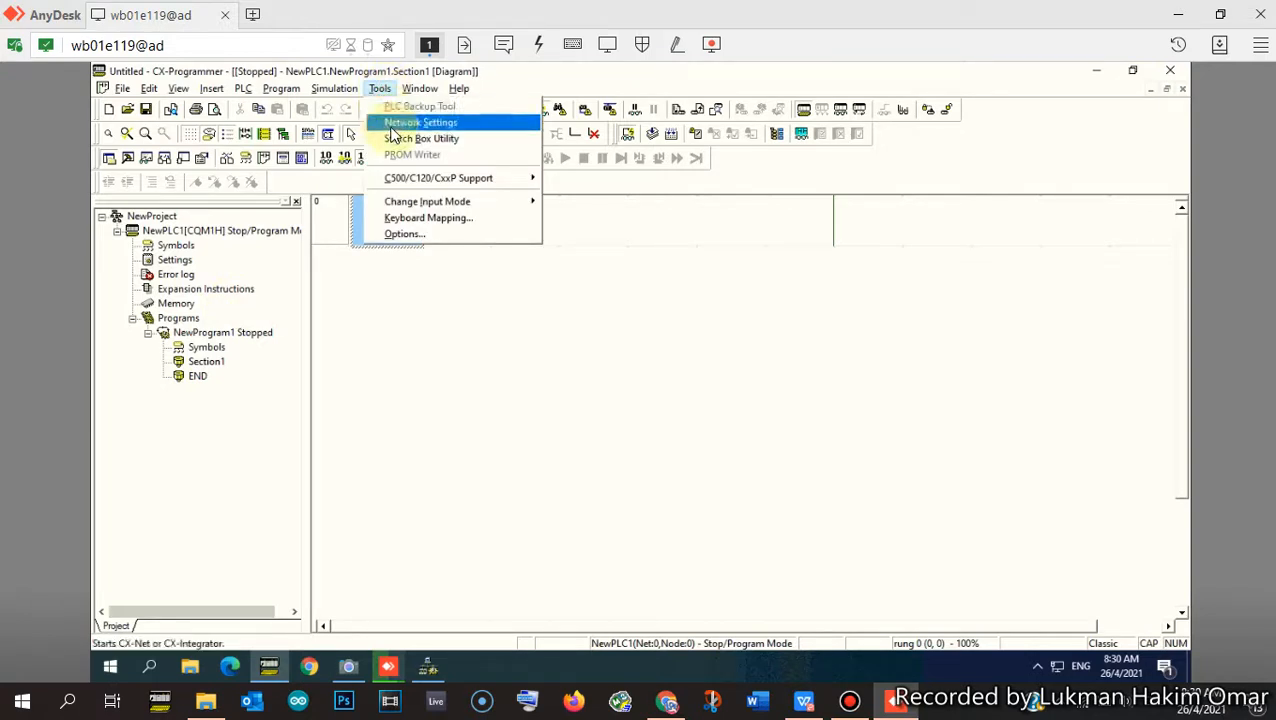
left_click(392, 128)
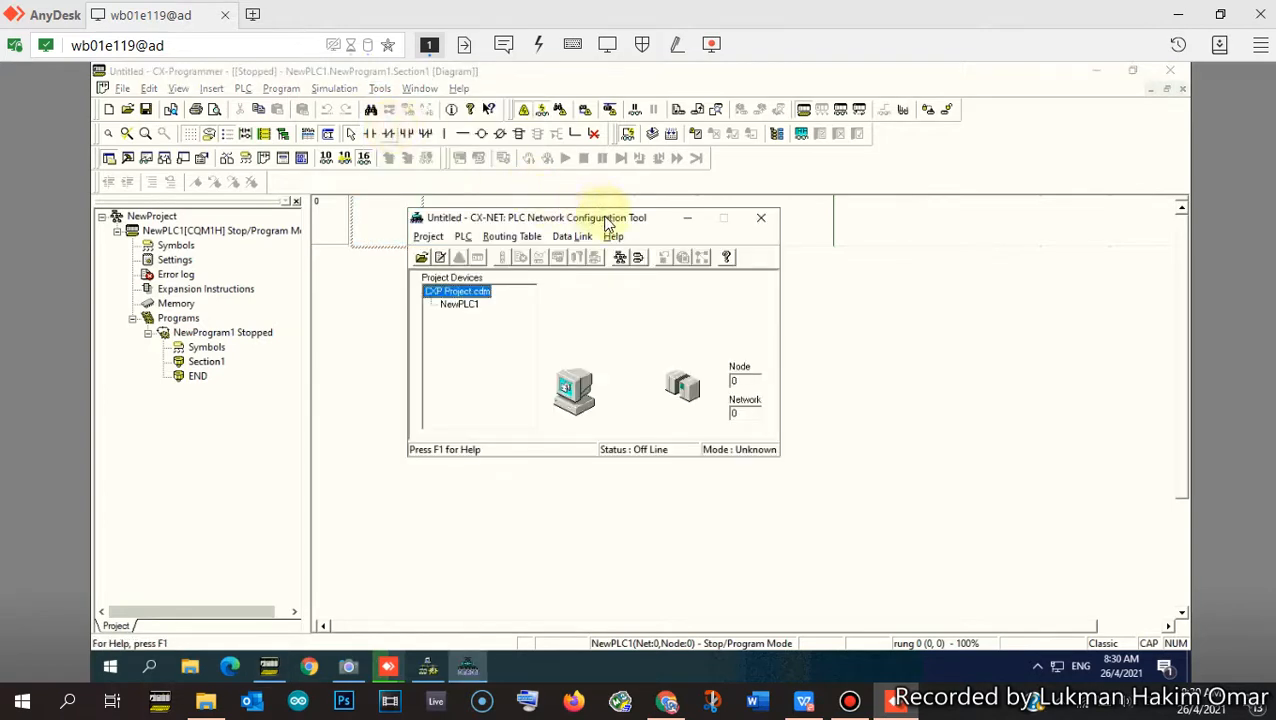
left_click_drag(600, 220, 677, 291)
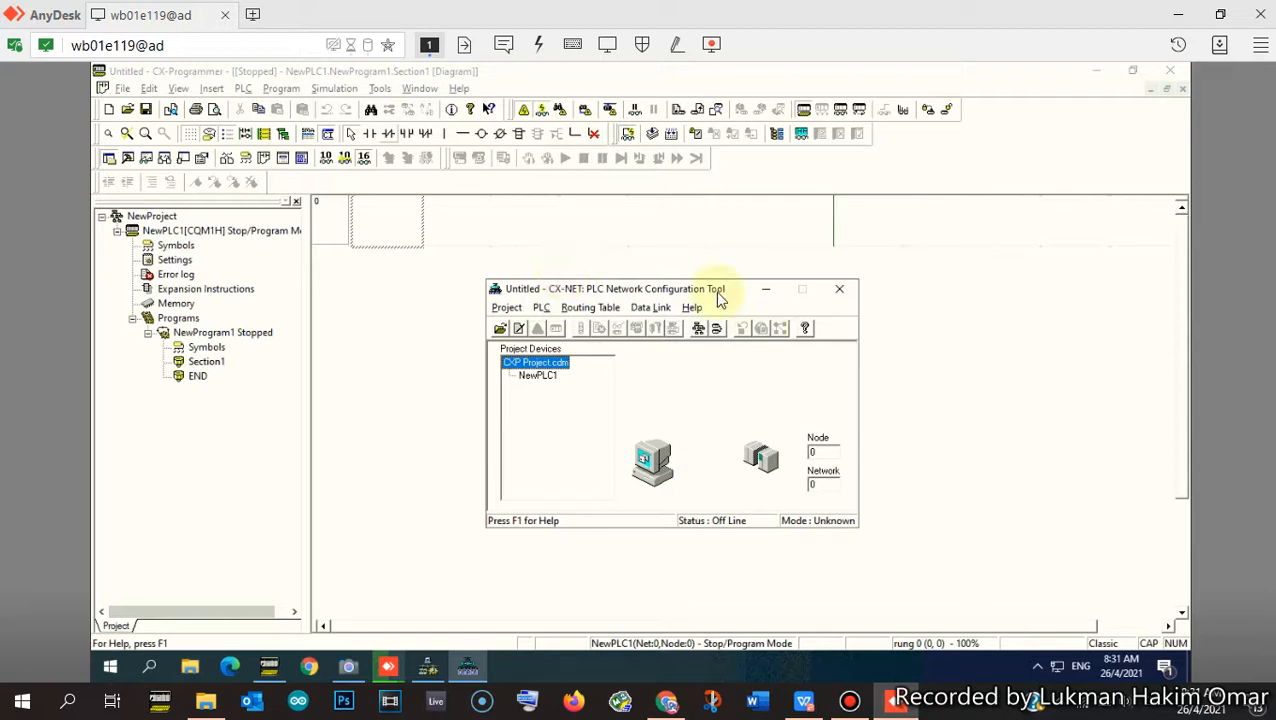
left_click_drag(735, 289, 660, 261)
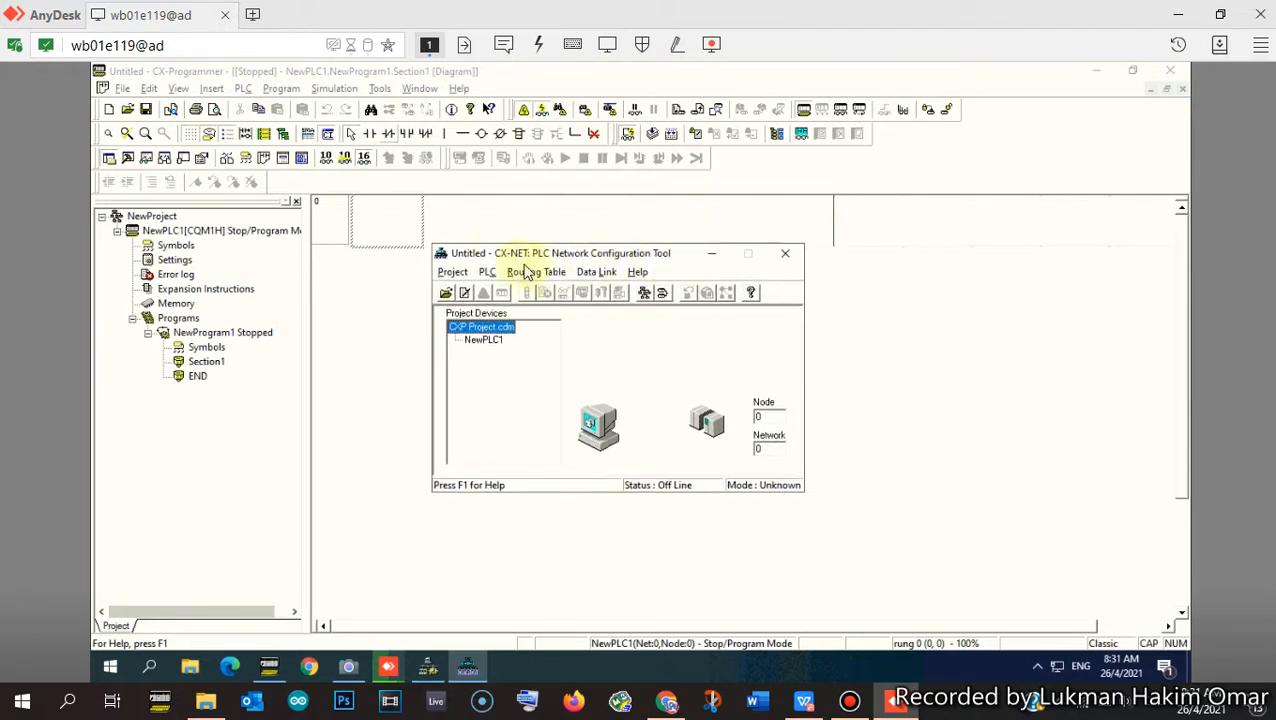
left_click(482, 341)
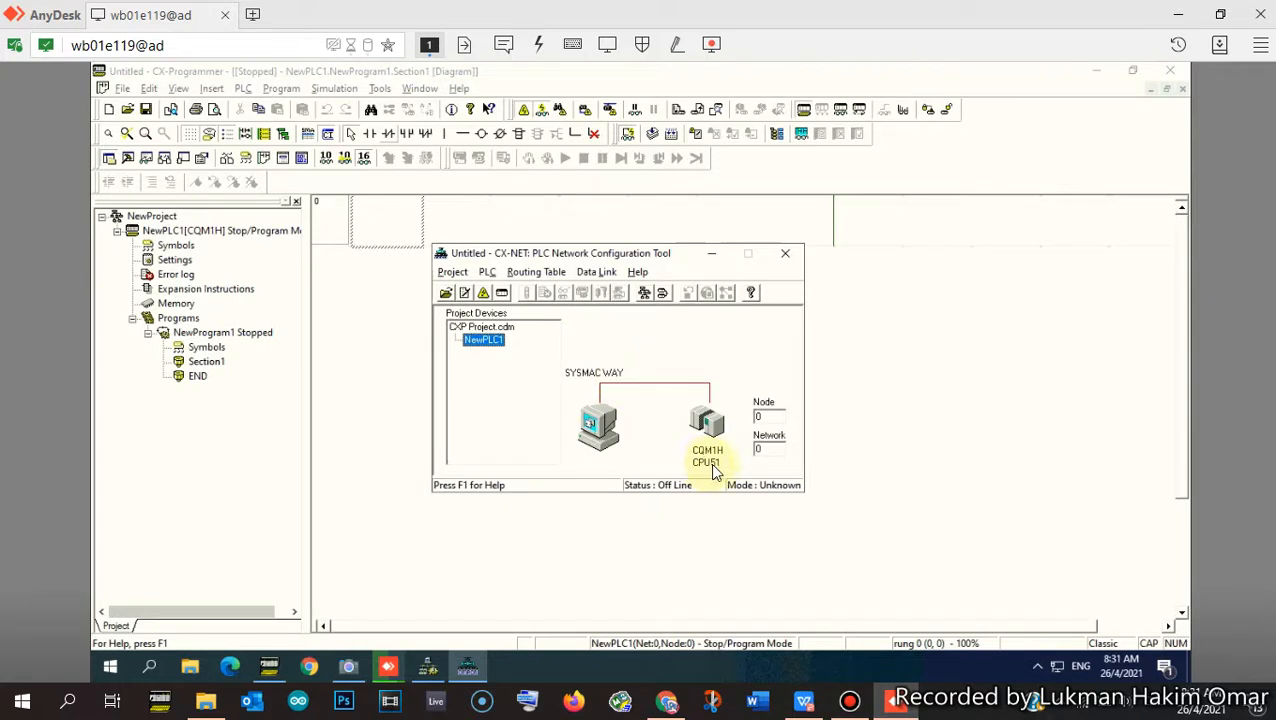
left_click(482, 294)
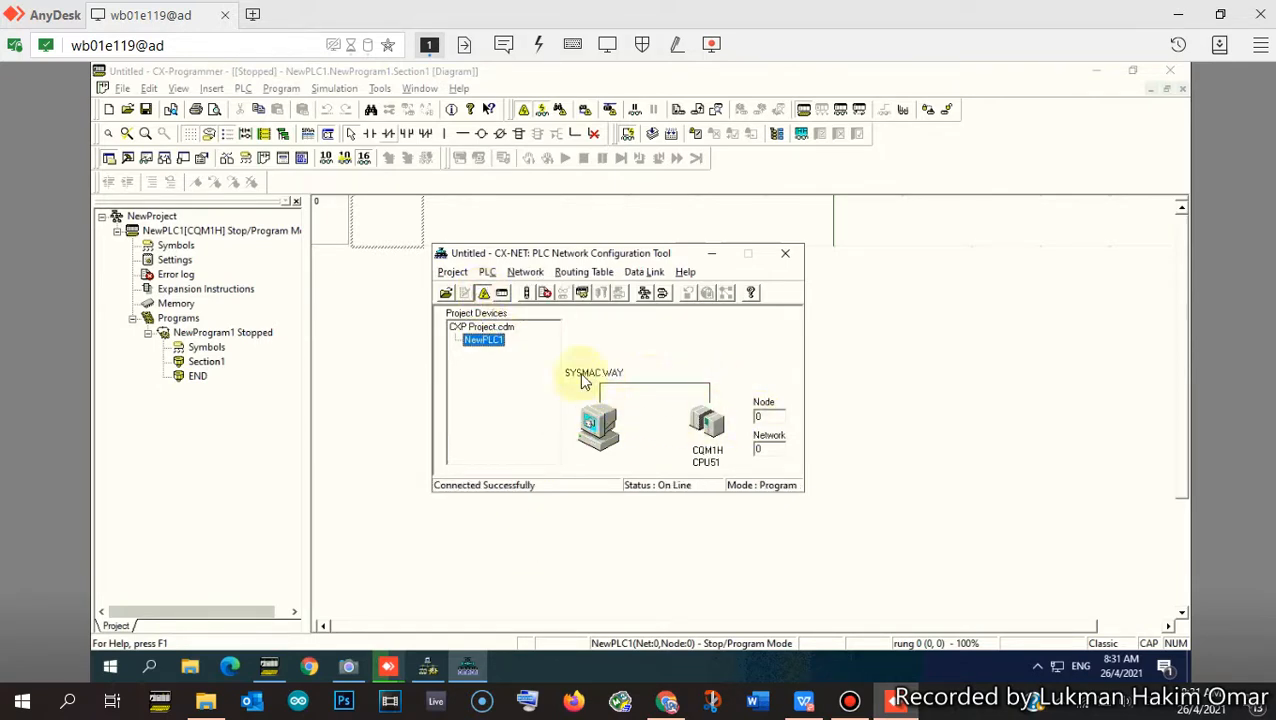
- Open the FINS Local routing table setup for the connected CQM1H PLC
left_click(600, 279)
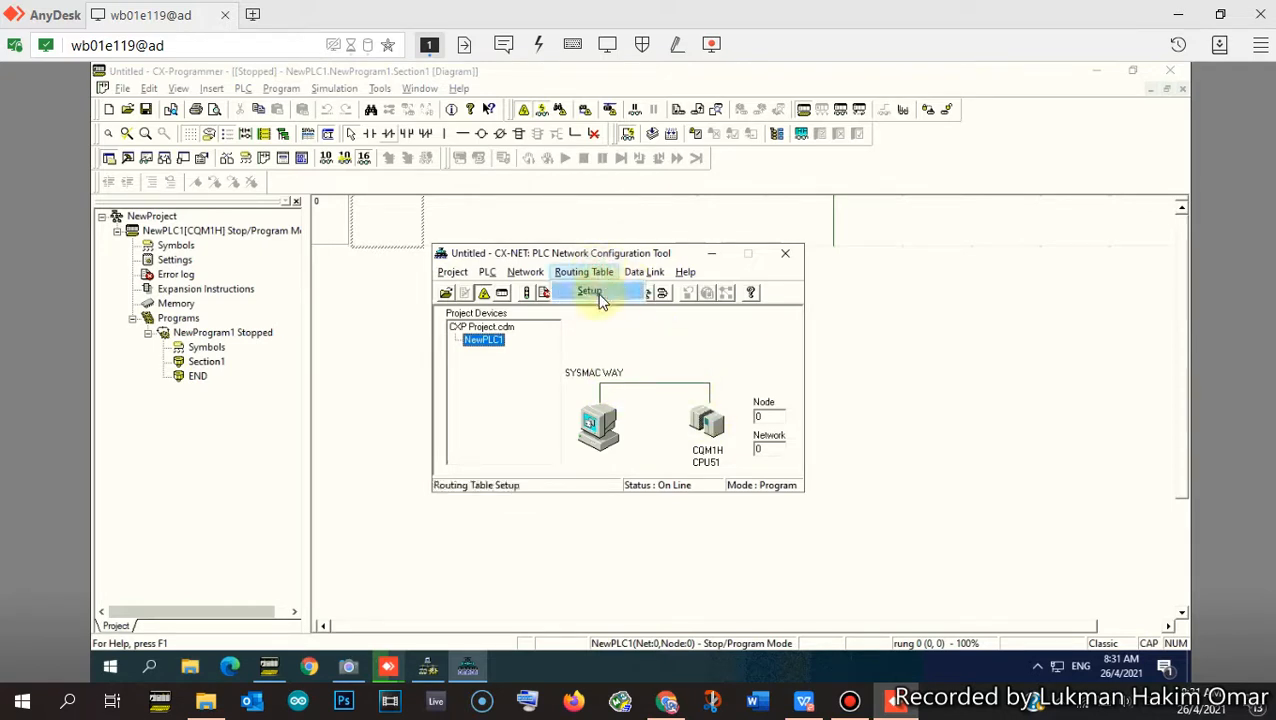
left_click(596, 292)
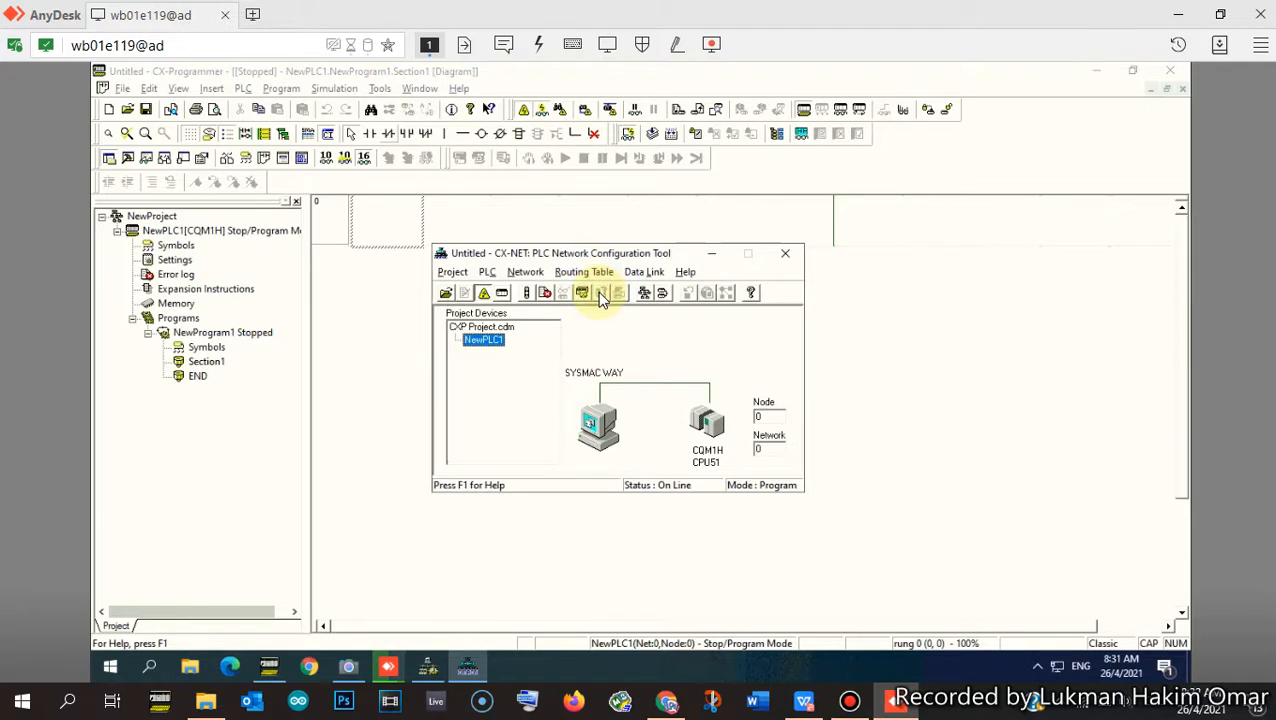
left_click(601, 293)
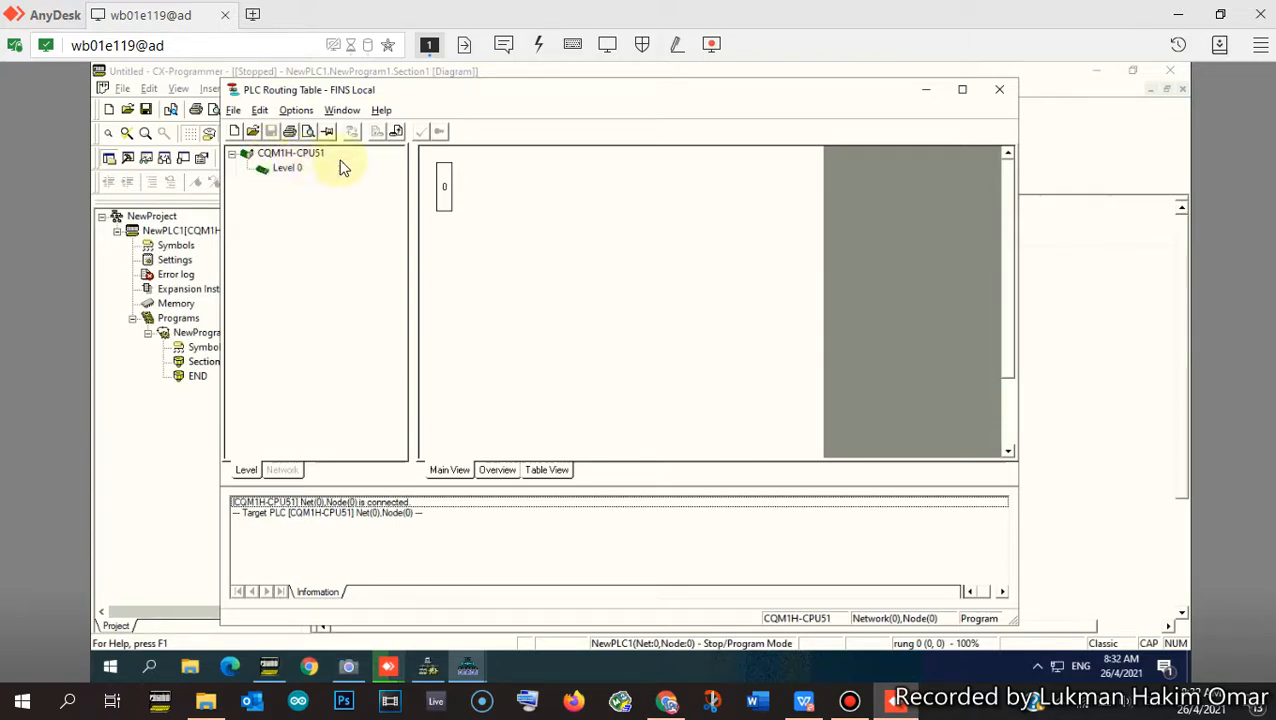
- Insert a CPU SIOU at unit 0 of the routing table with local network number 3
right_click(443, 183)
left_click(469, 200)
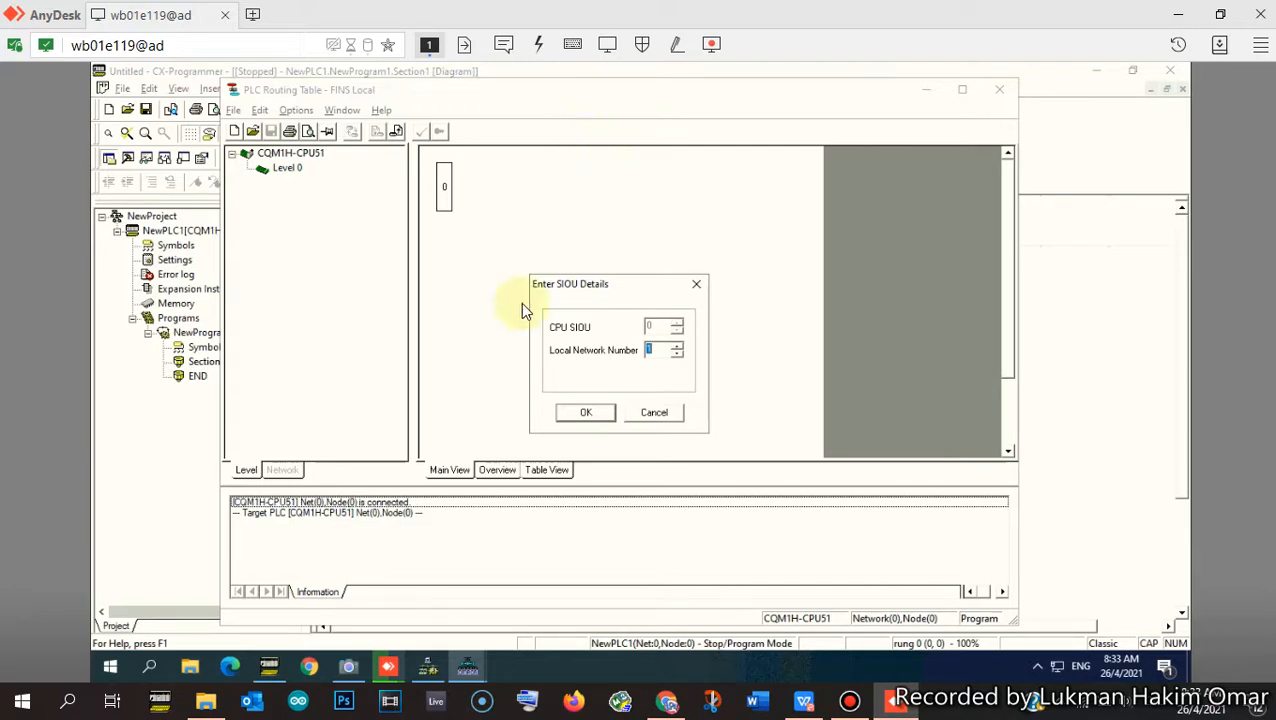
left_click(677, 346)
left_click(677, 346)
left_click(677, 346)
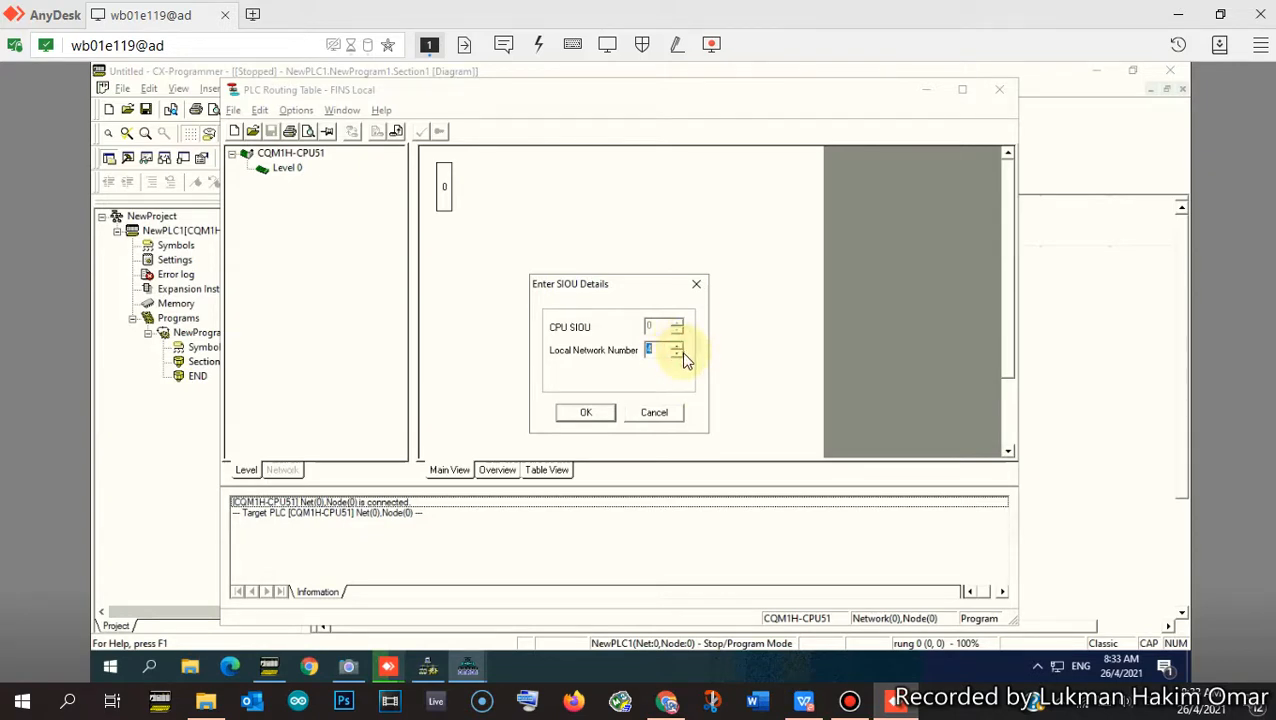
left_click(590, 414)
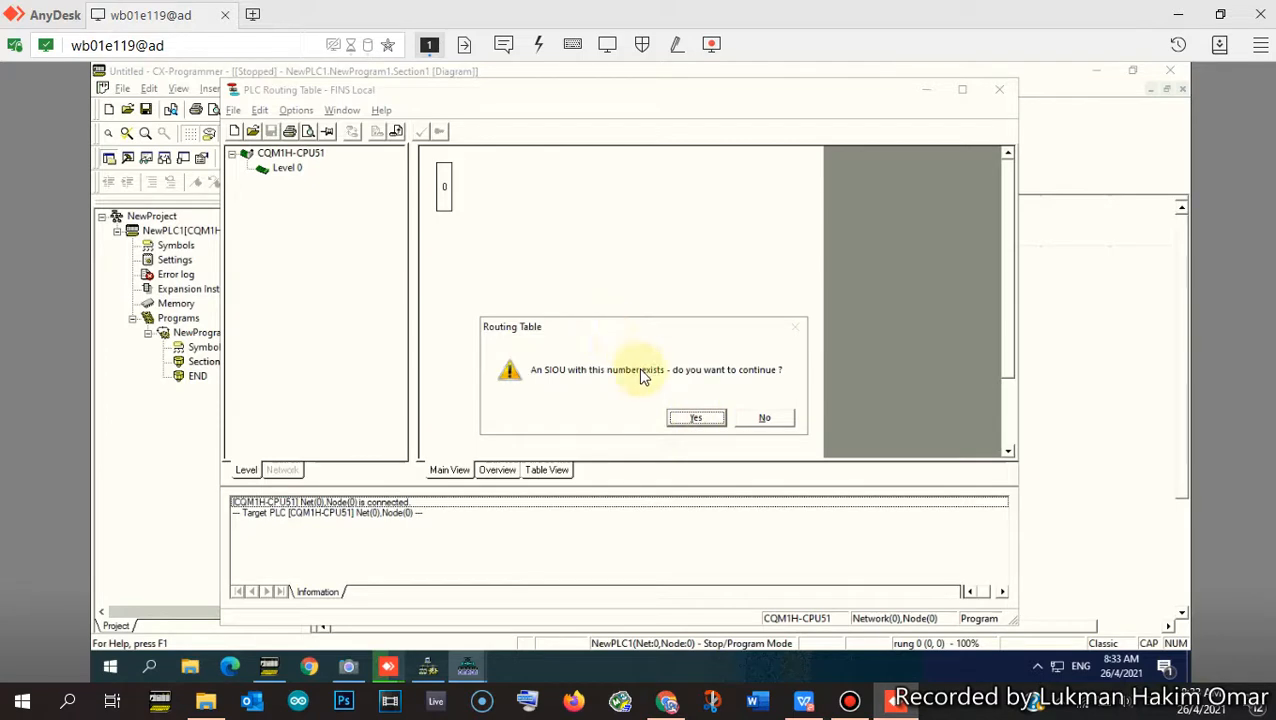
left_click(688, 420)
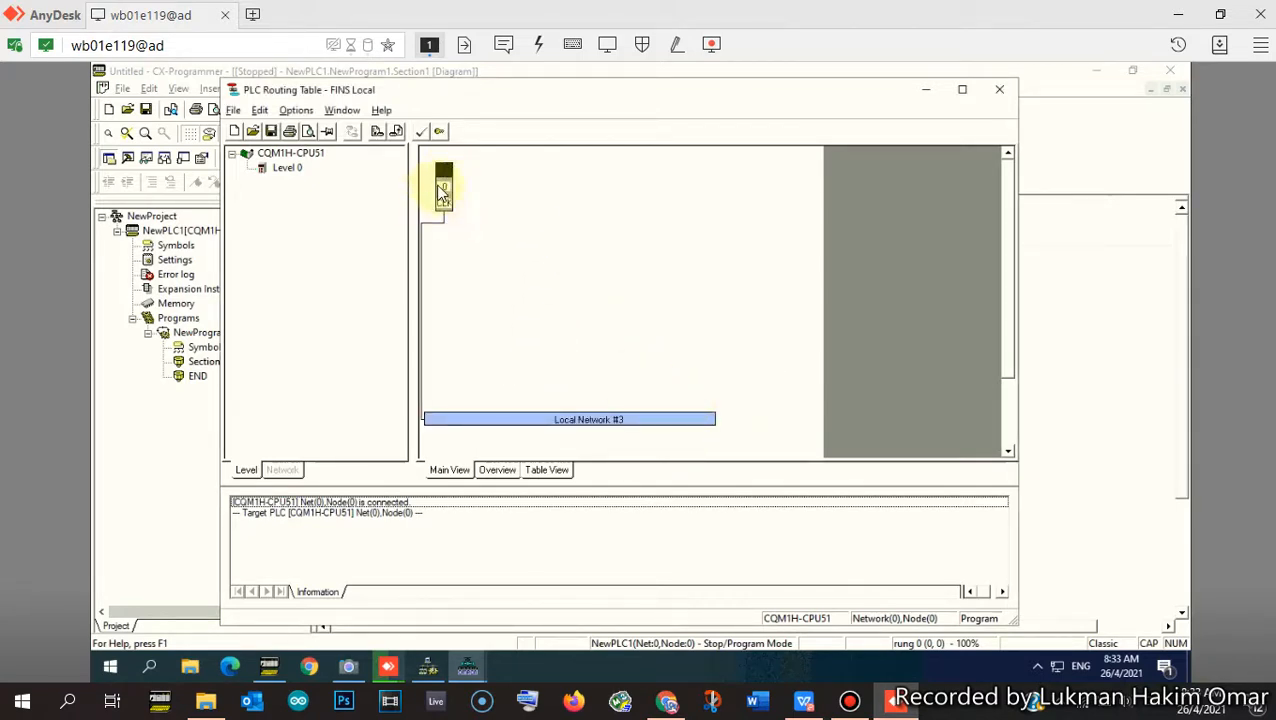
- Add a remote network connection to Local Network #3 with relay node 3 and remote network 4
right_click(535, 420)
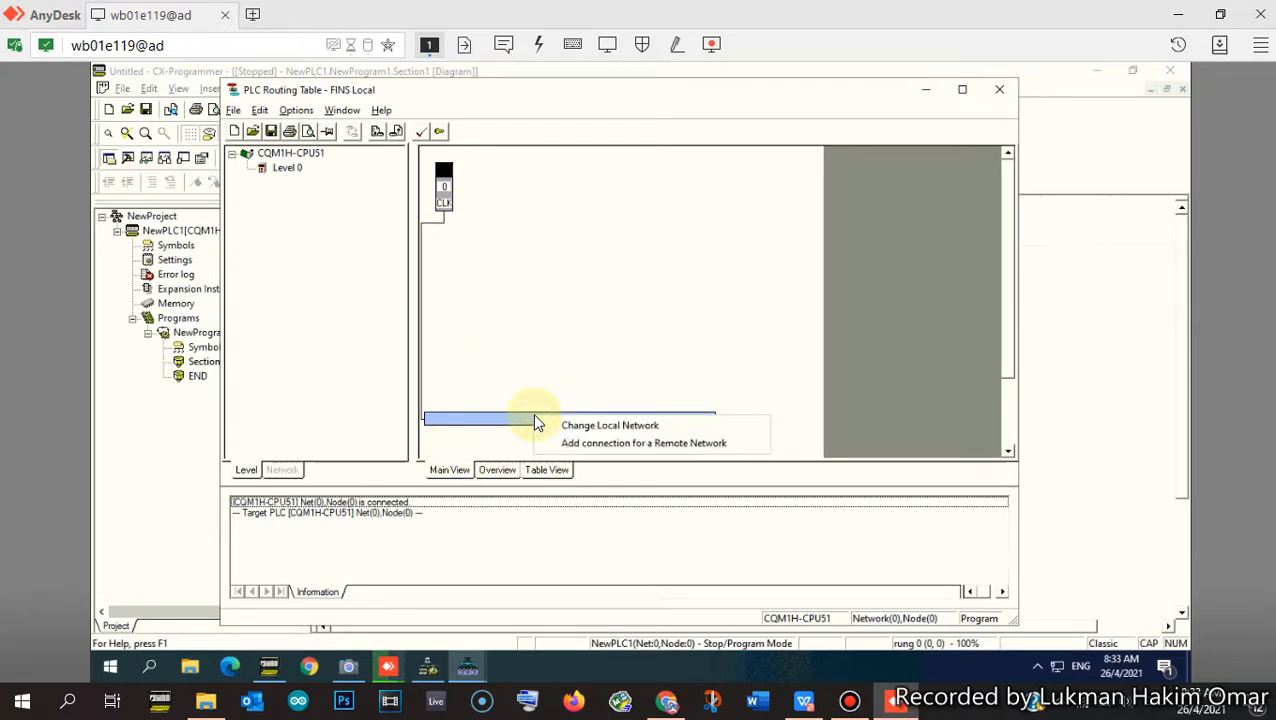
left_click(606, 443)
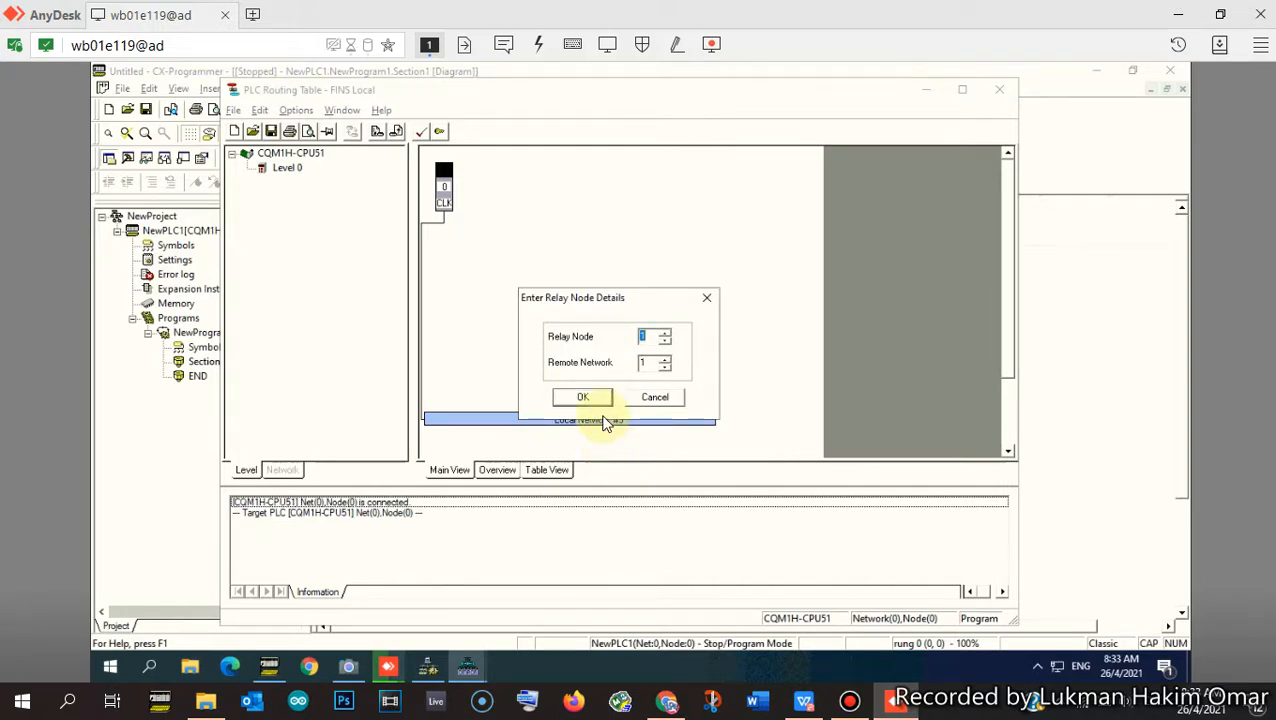
left_click_drag(653, 298, 678, 178)
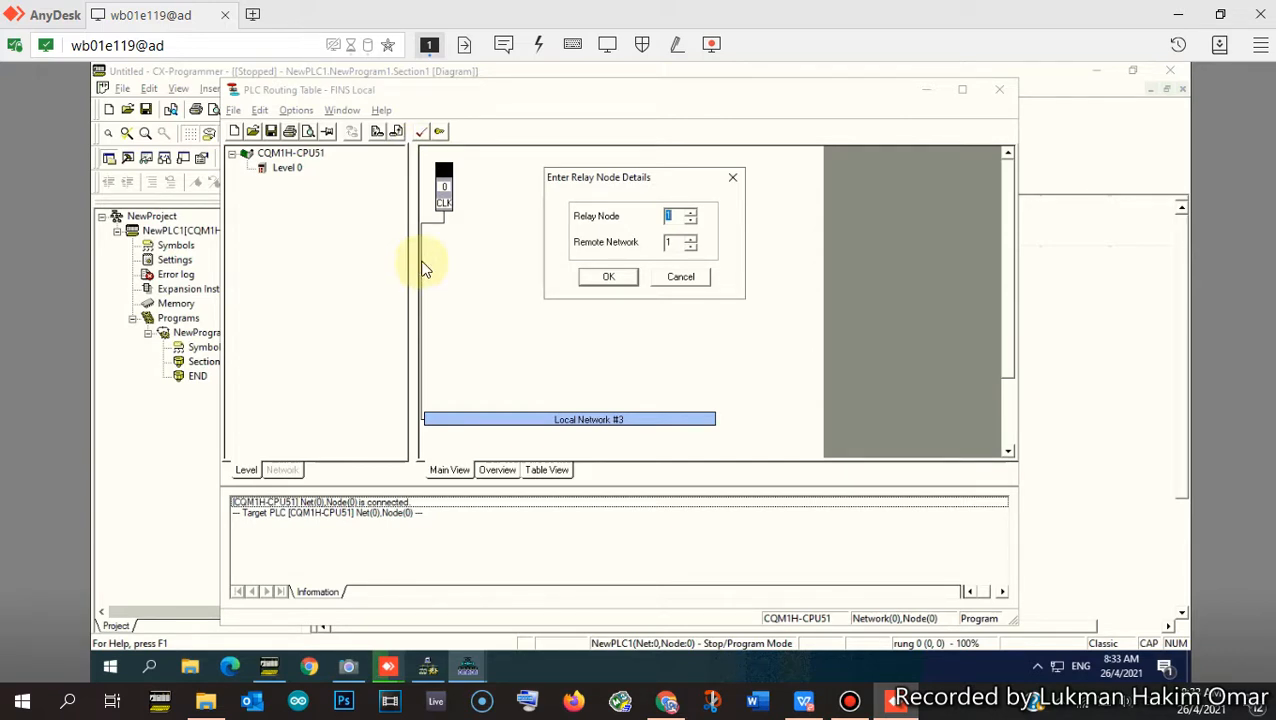
left_click(690, 212)
left_click(690, 212)
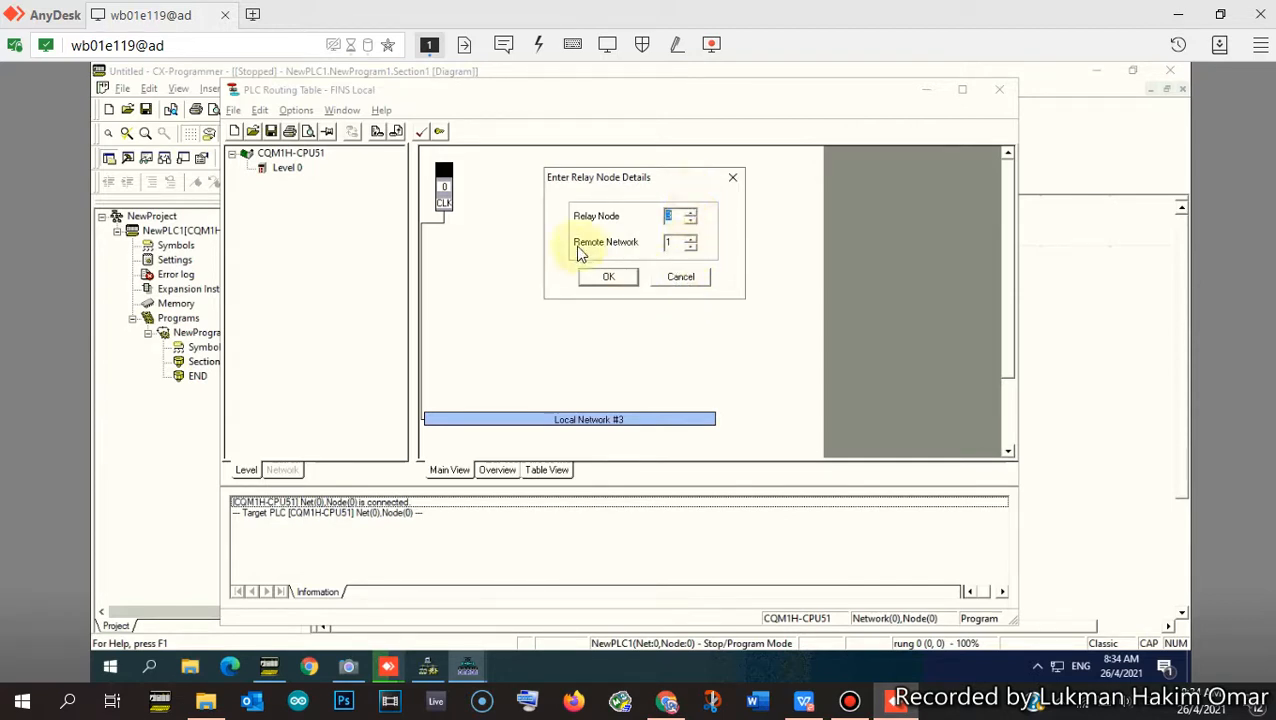
left_click(690, 238)
left_click(690, 238)
left_click(690, 238)
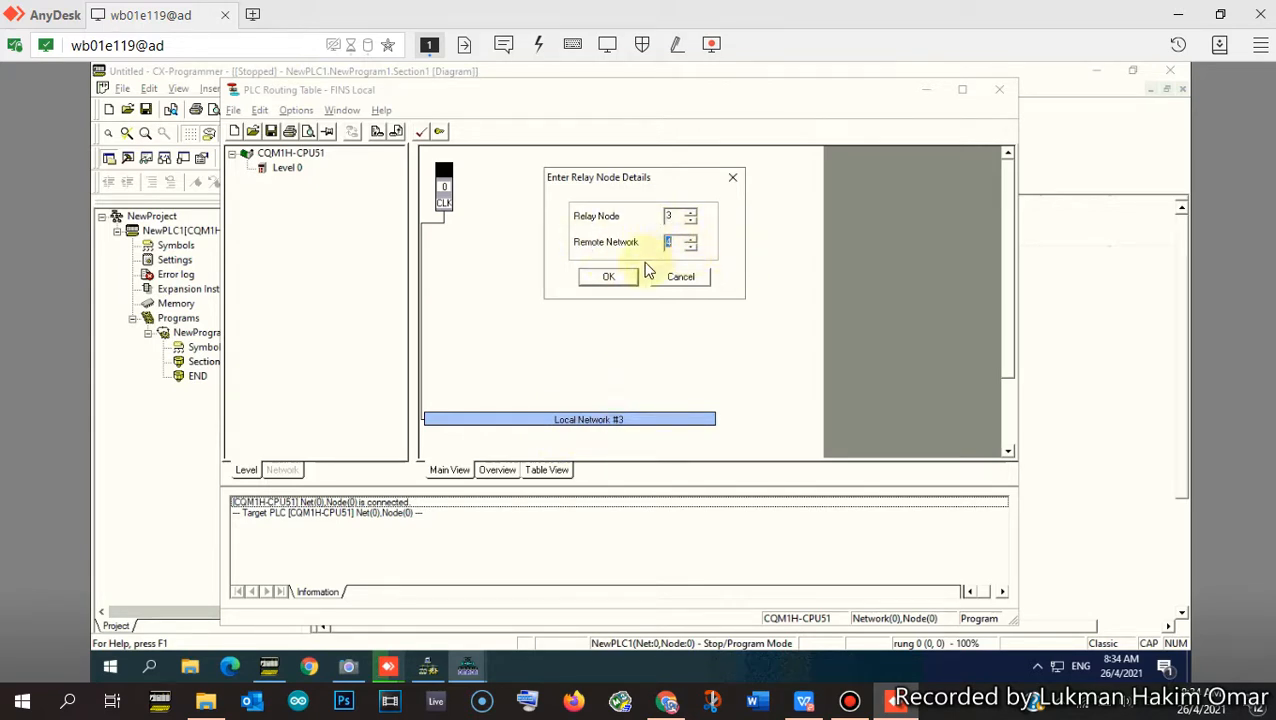
left_click(609, 277)
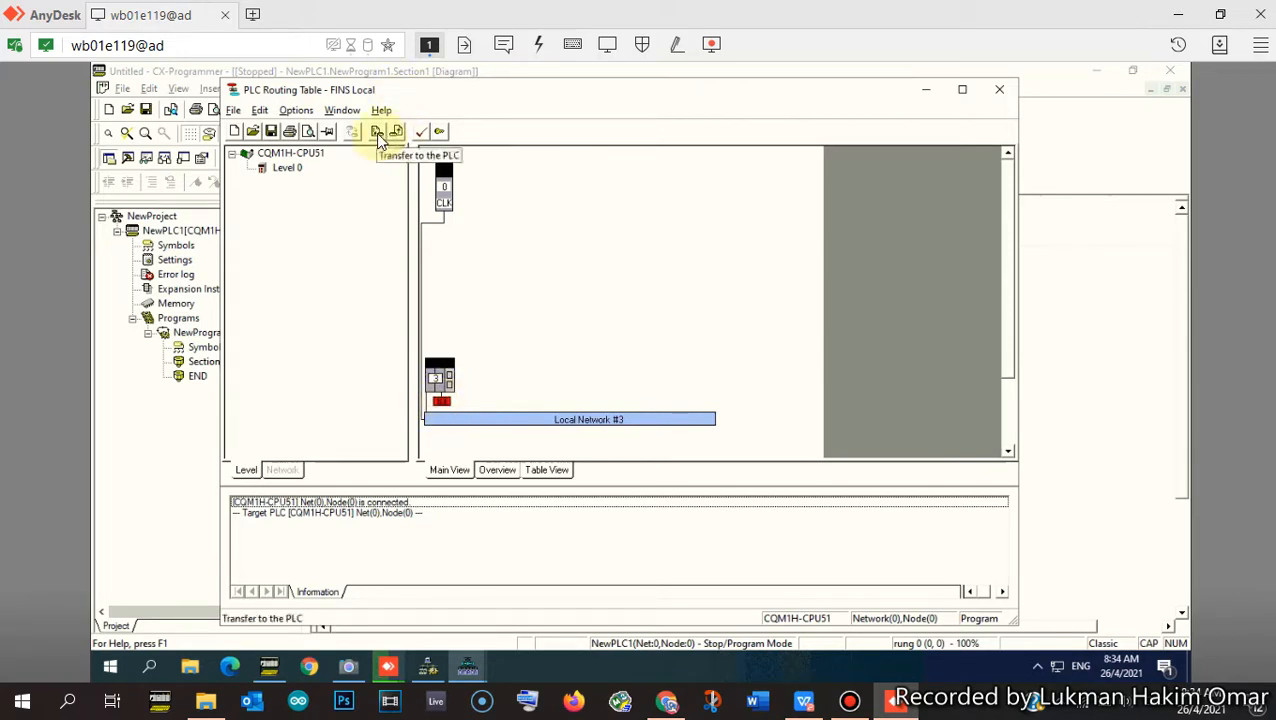
- Transfer the routing table to the CQM1H PLC
left_click(378, 137)
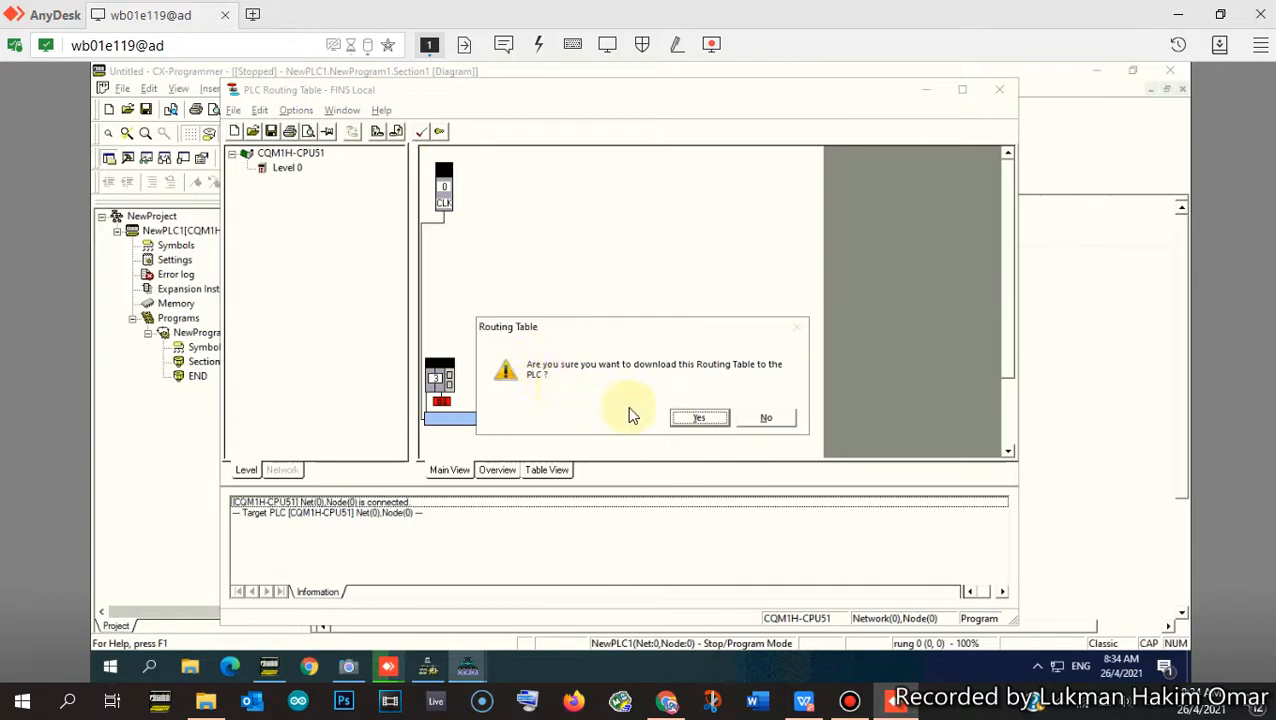
left_click(690, 420)
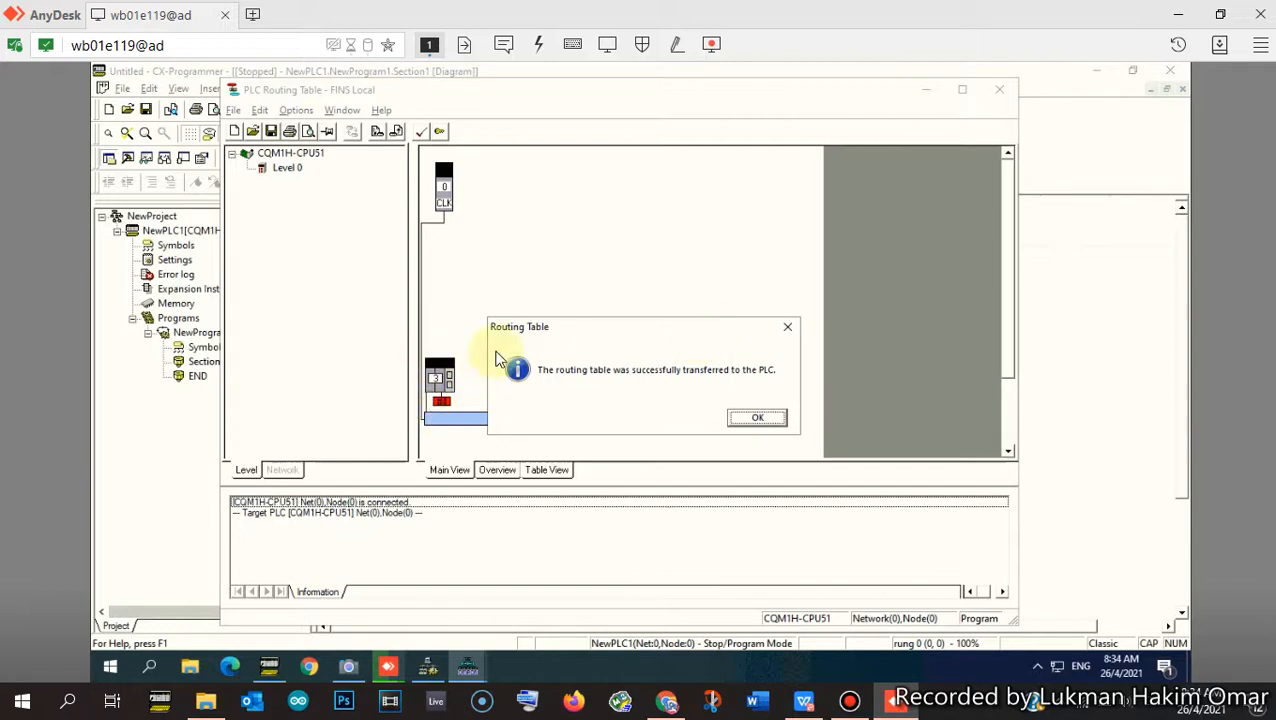
left_click(755, 418)
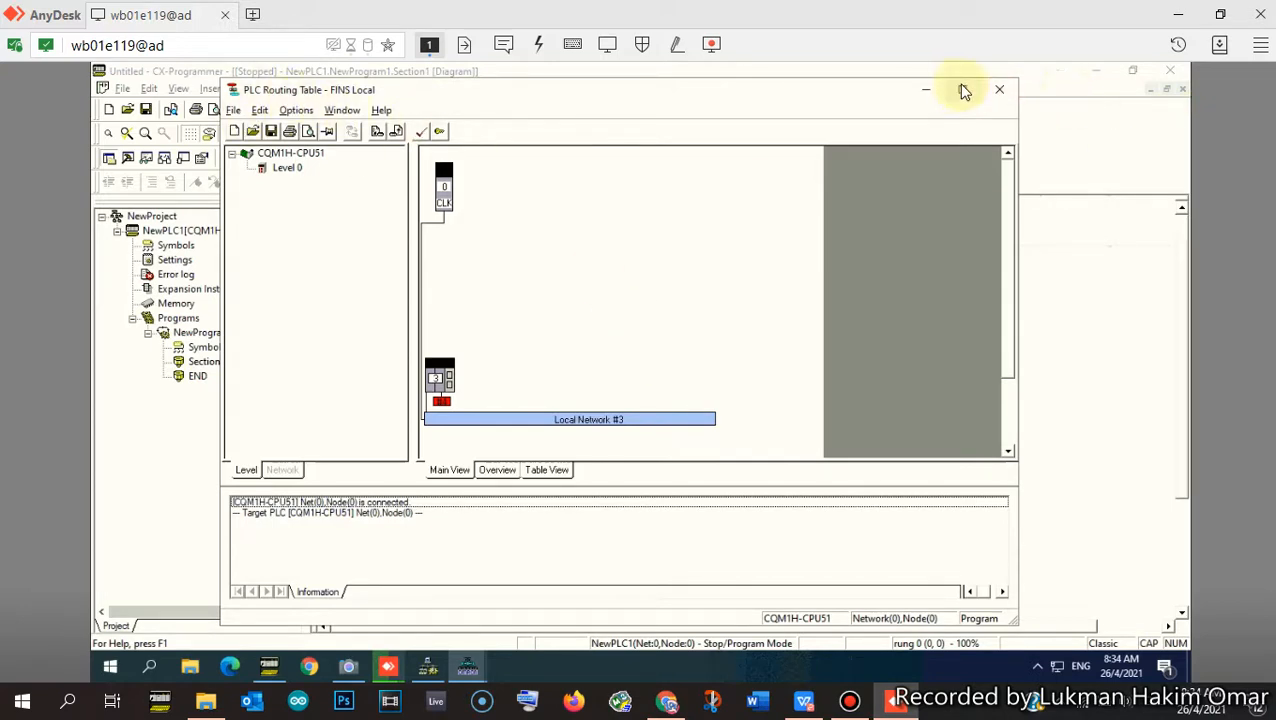
left_click(296, 110)
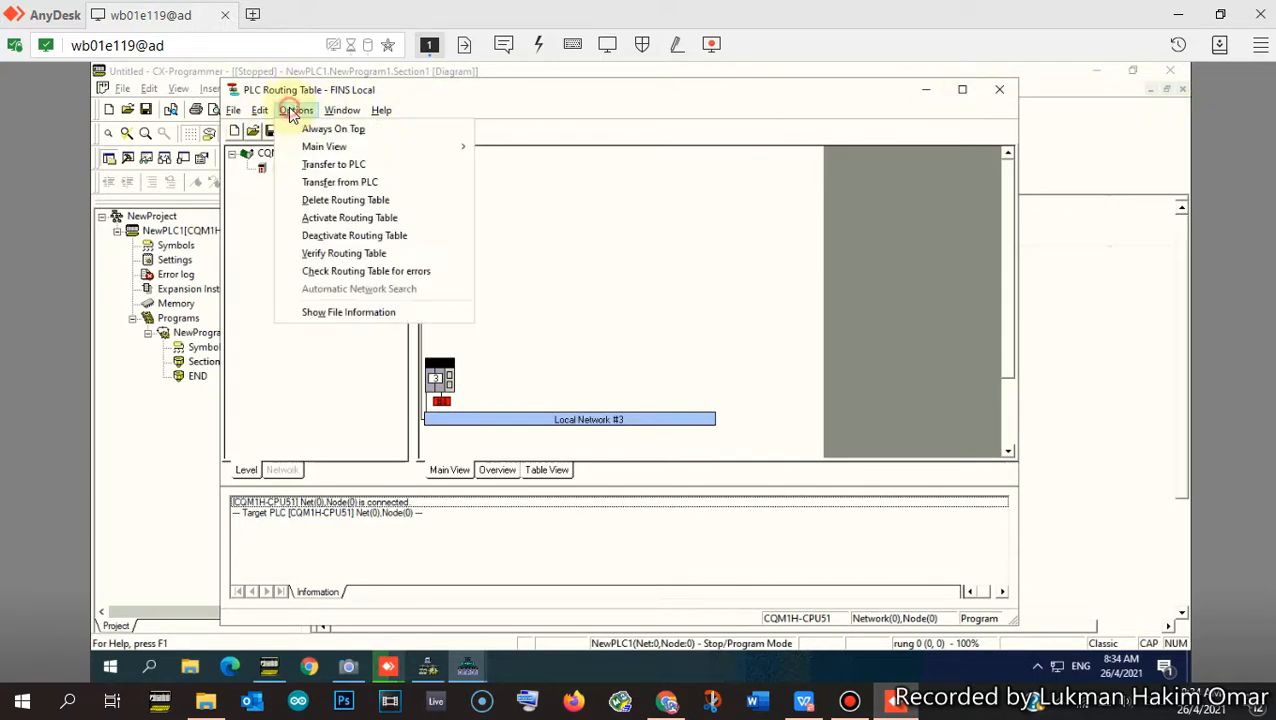
left_click(430, 103)
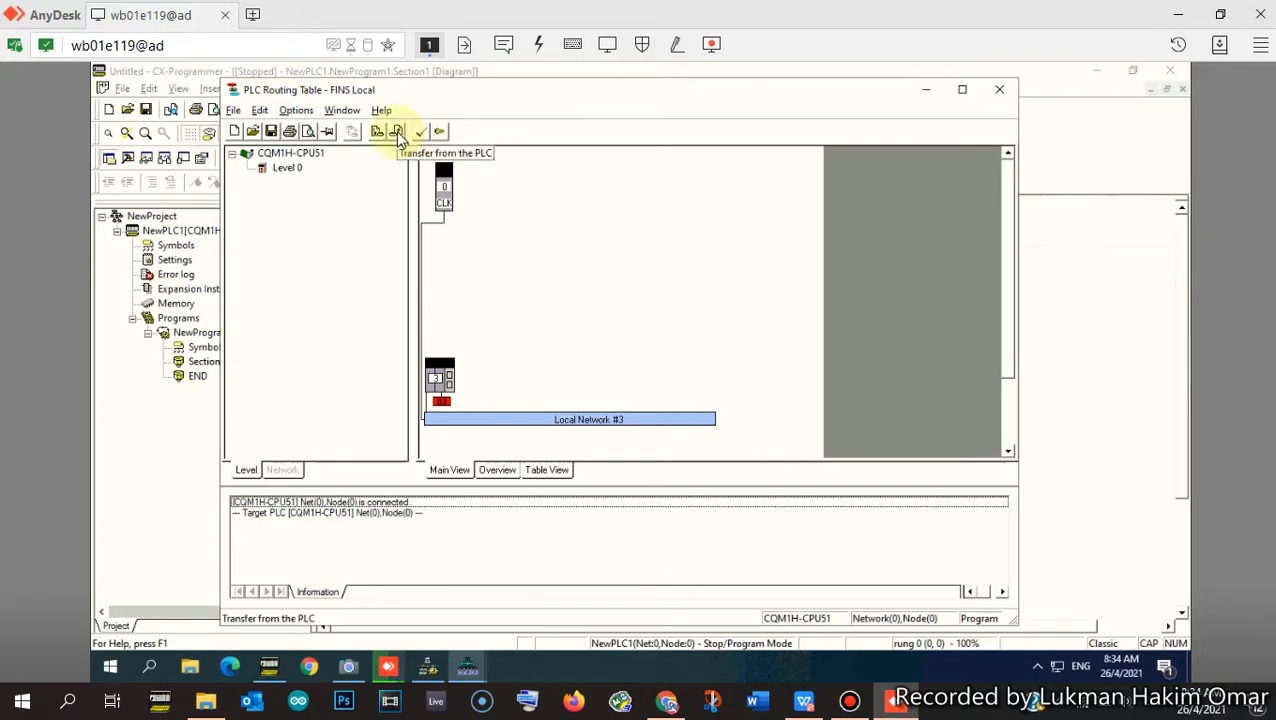
- Transfer the routing table from the PLC, close it without saving the file, and exit the network configuration tool after going offline
left_click(398, 134)
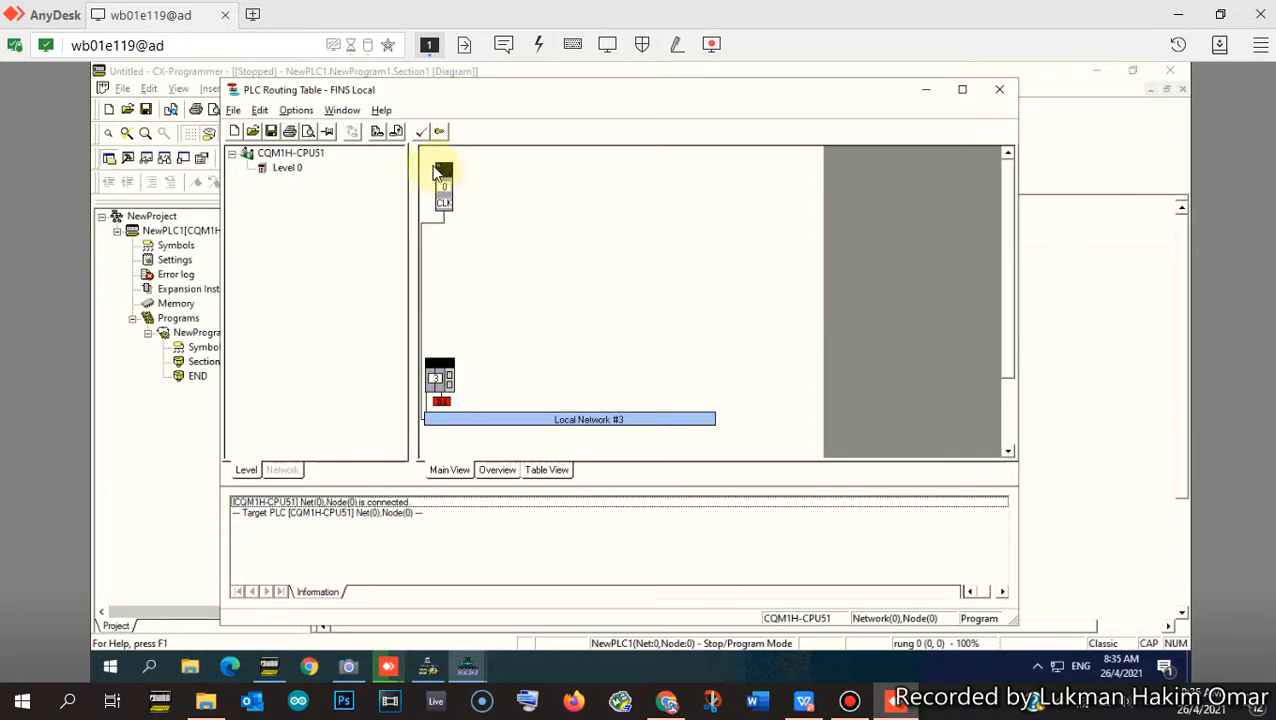
left_click(1004, 93)
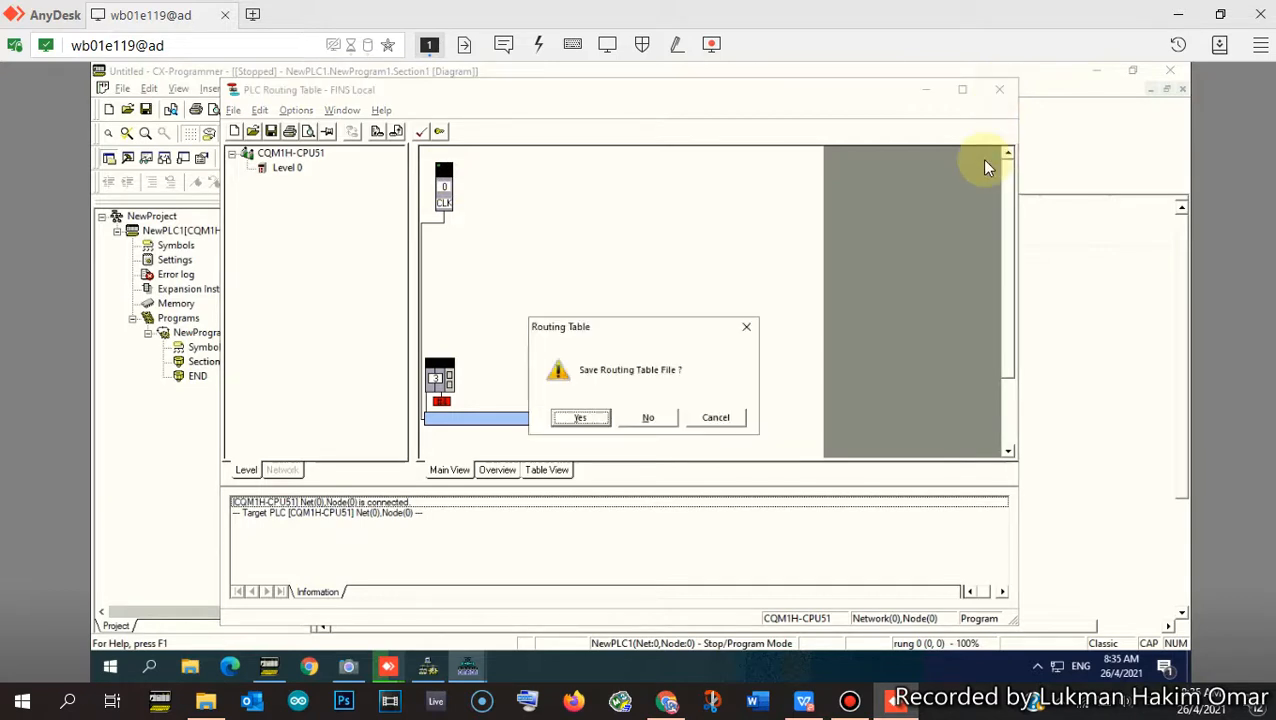
left_click(638, 421)
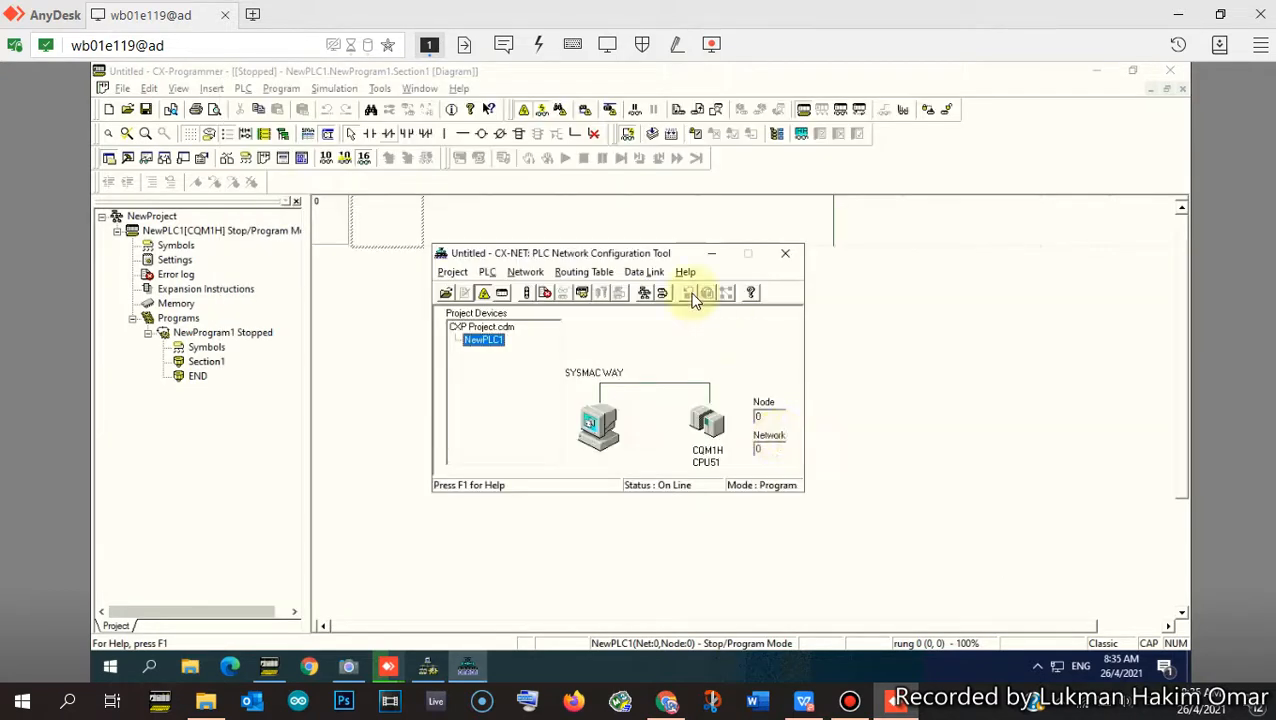
left_click(484, 292)
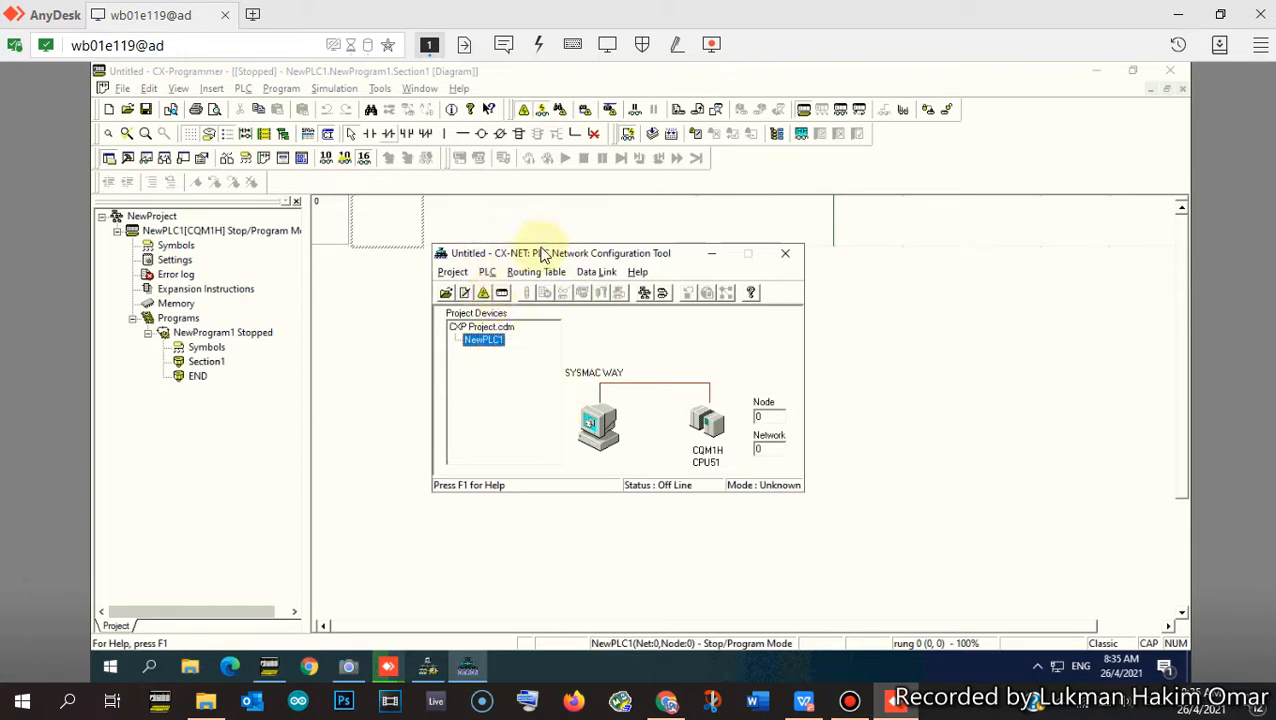
left_click(786, 253)
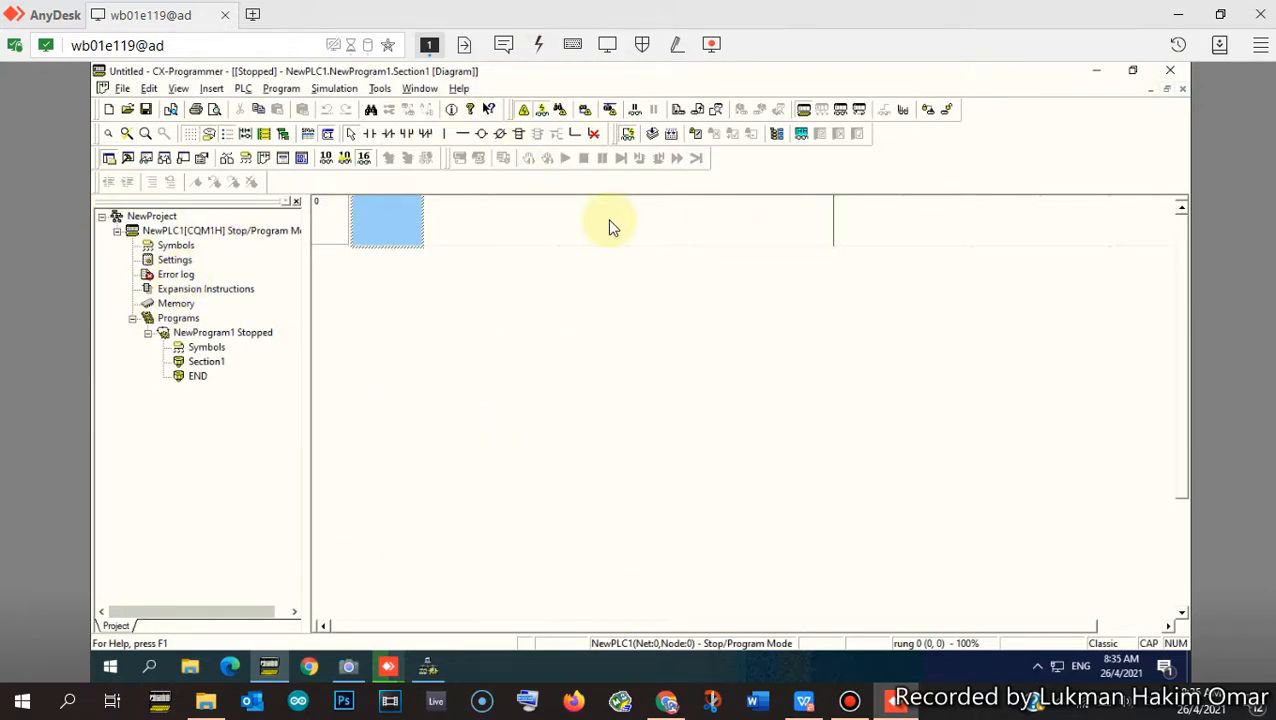
- Replace the open CQM1H project with Master.cxp and connect online to its CS1G-H PLC
left_click(121, 88)
left_click(141, 138)
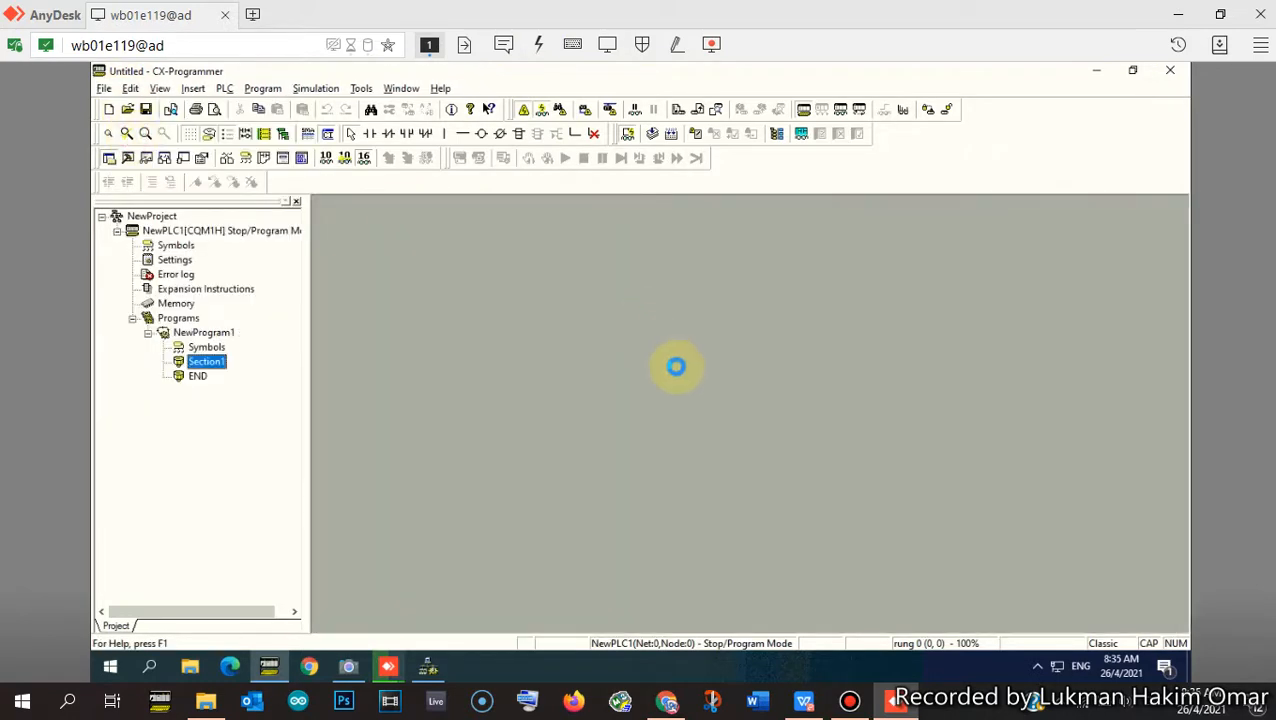
left_click(104, 88)
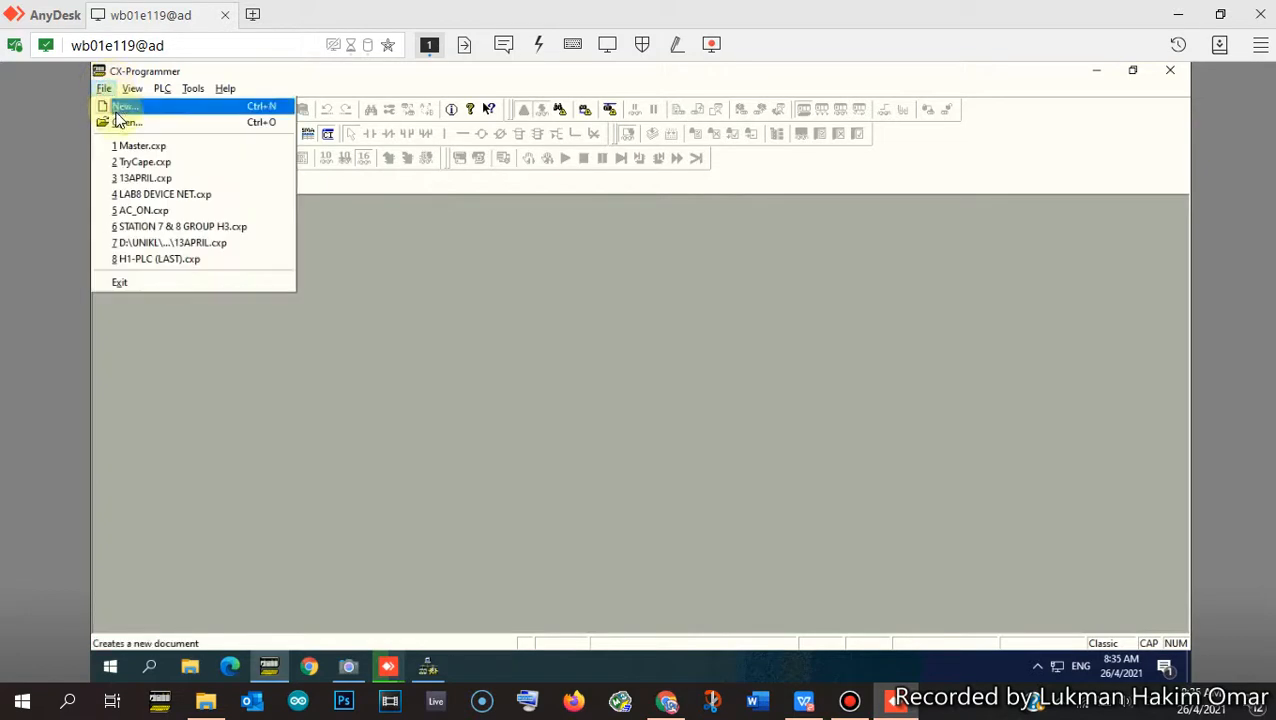
left_click(121, 124)
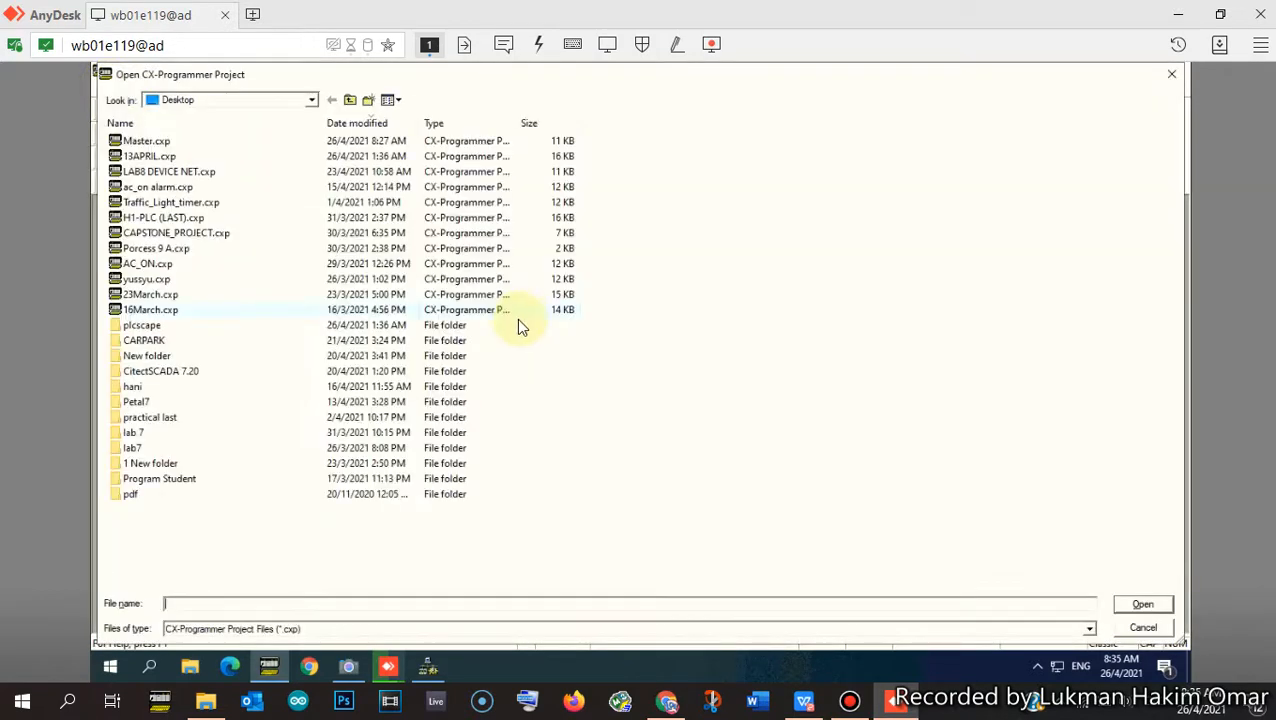
double_click(135, 141)
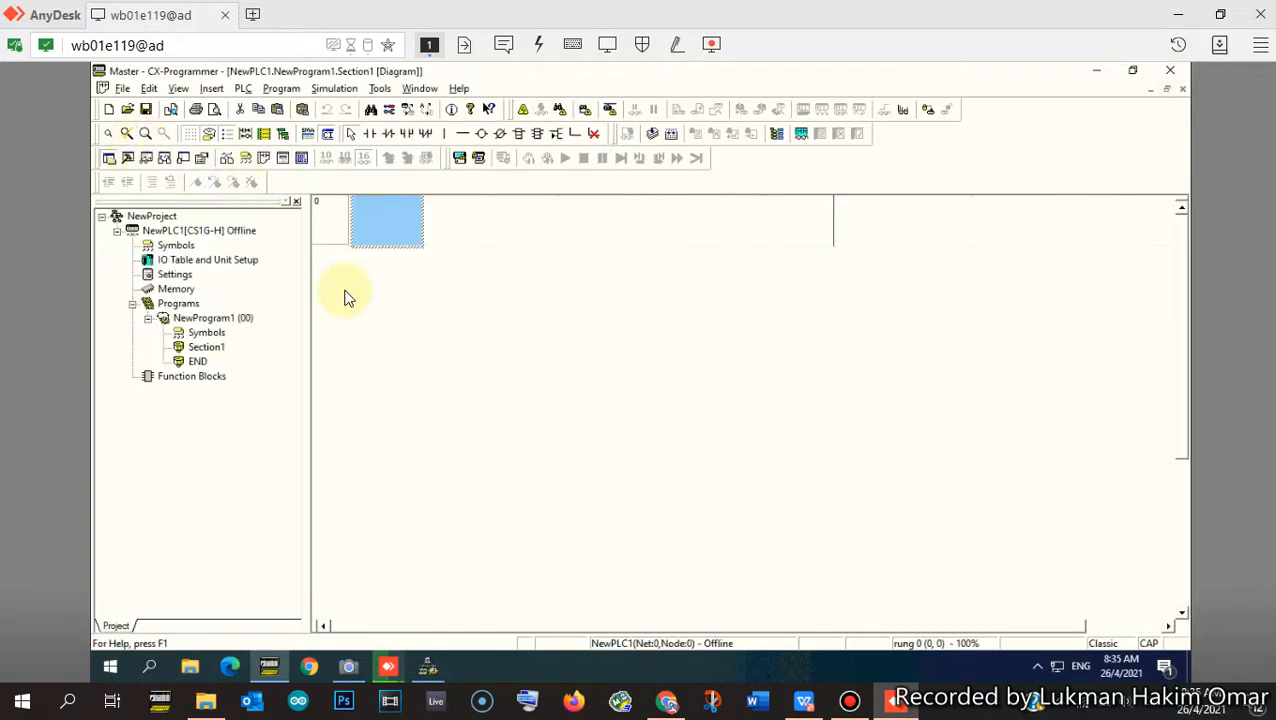
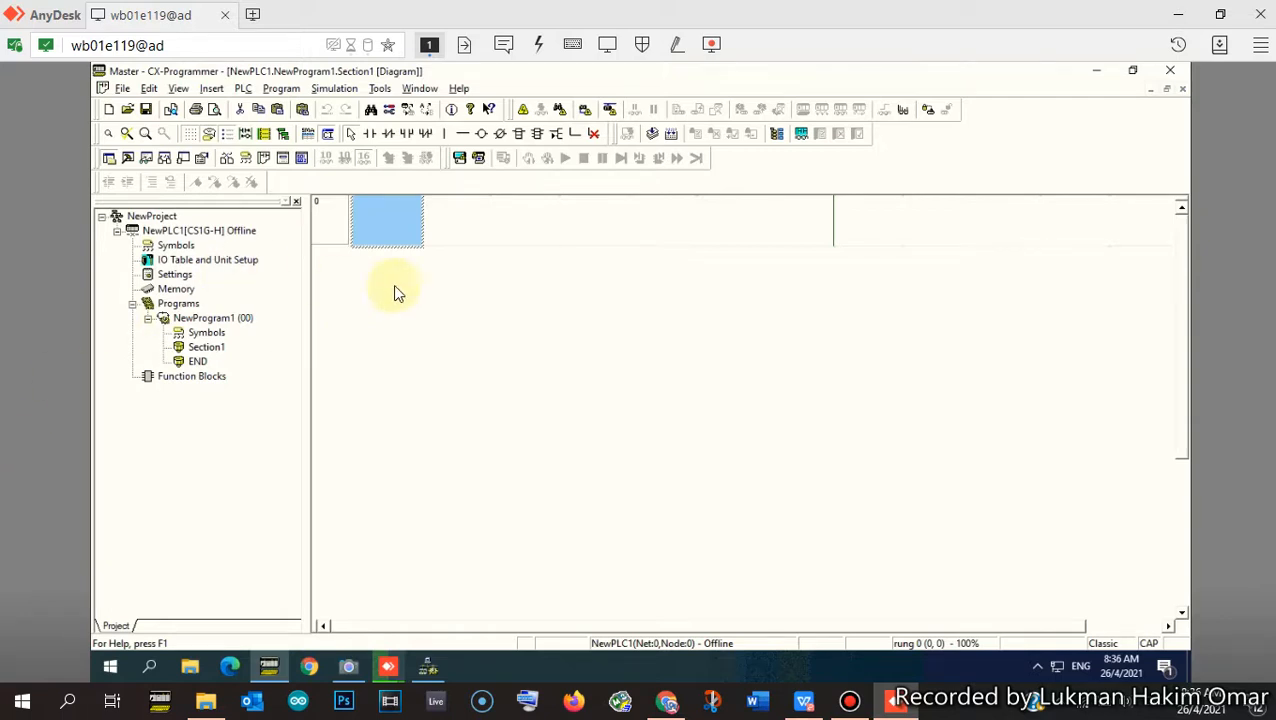
left_click(537, 110)
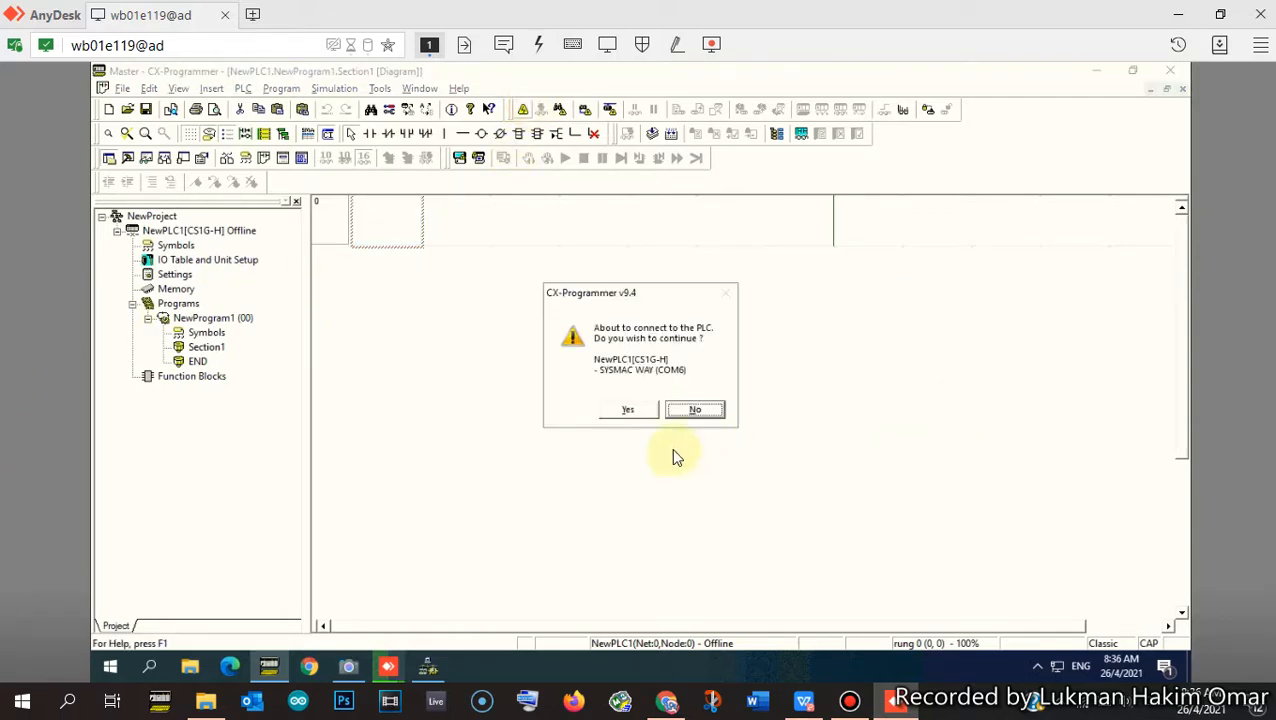
left_click(636, 412)
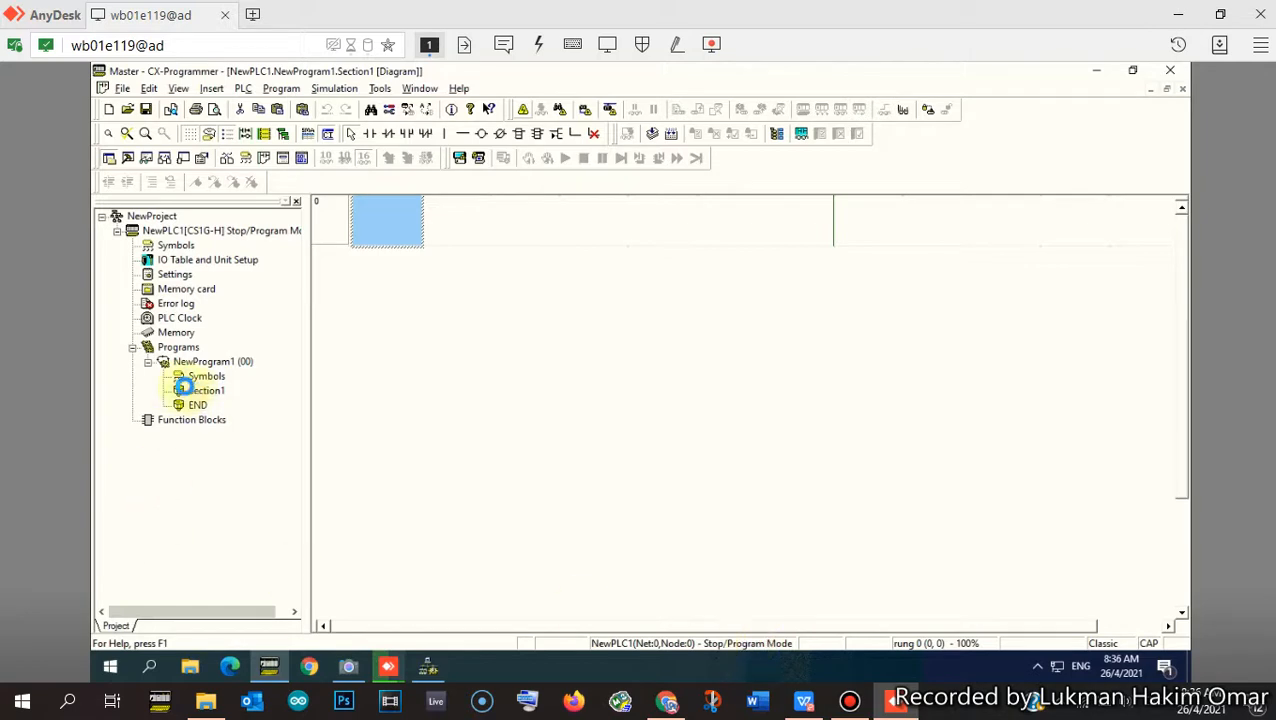
left_click(384, 89)
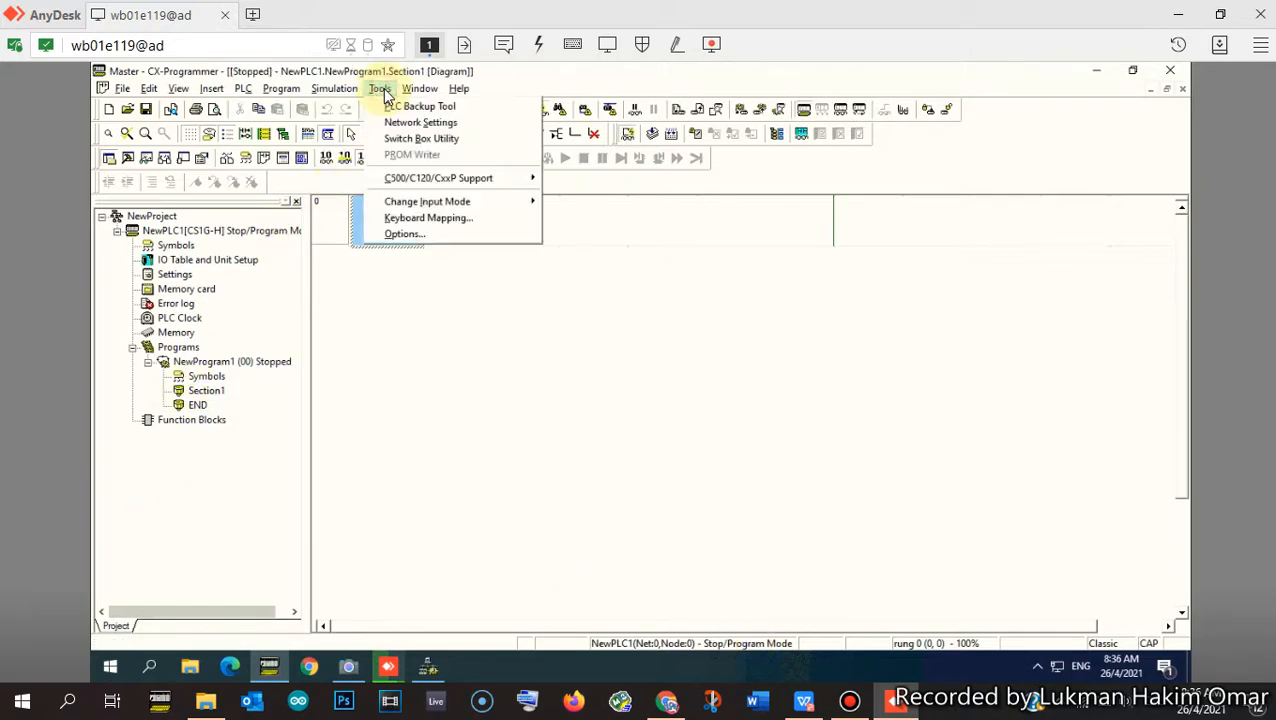
left_click(434, 124)
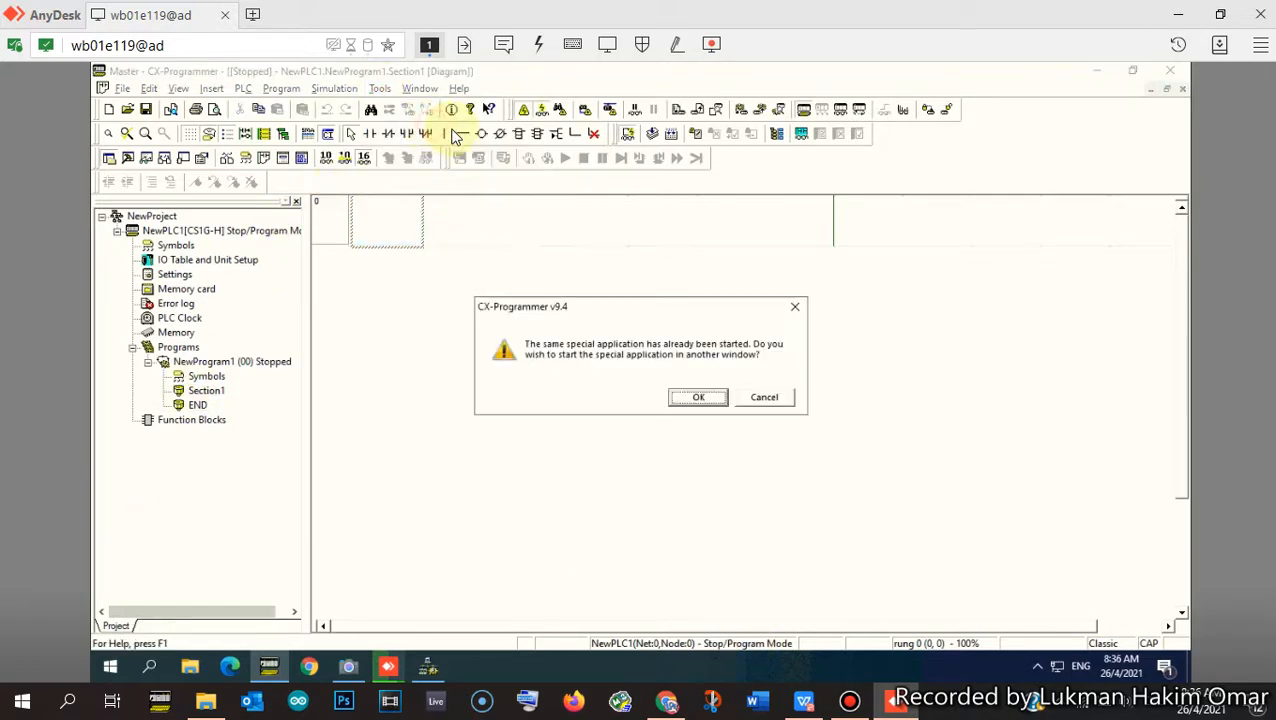
left_click(698, 398)
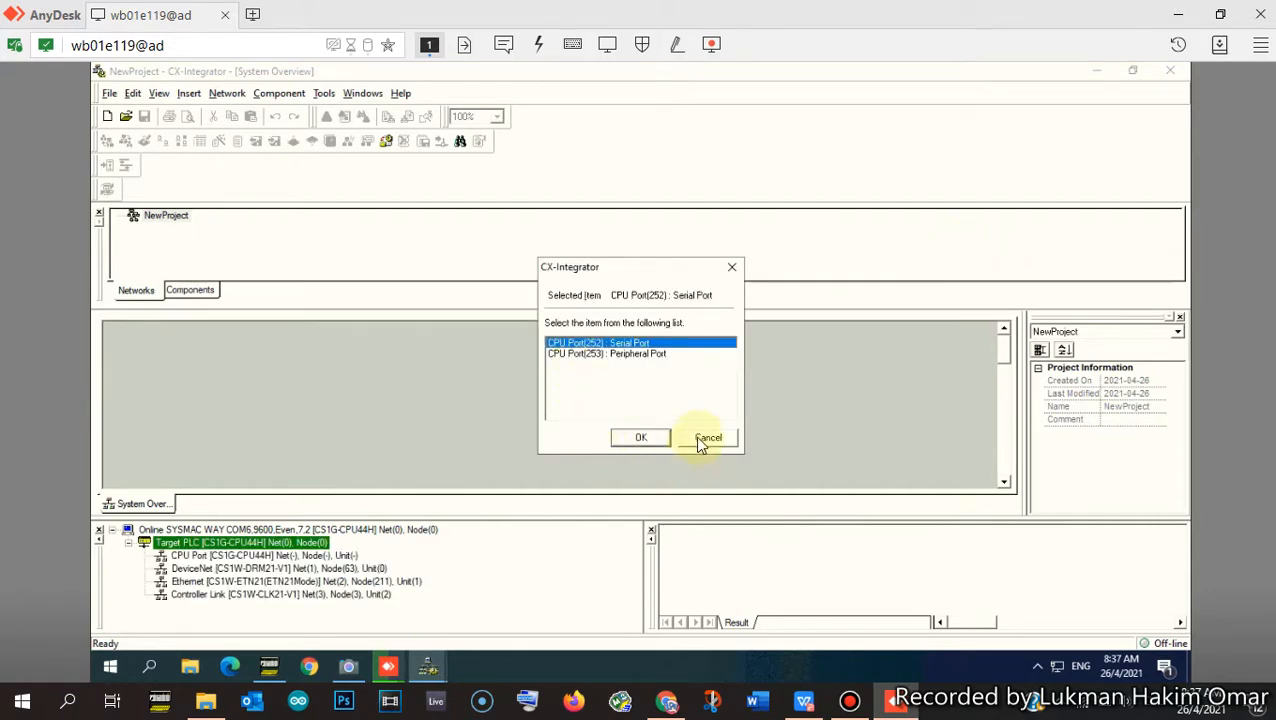
left_click(698, 437)
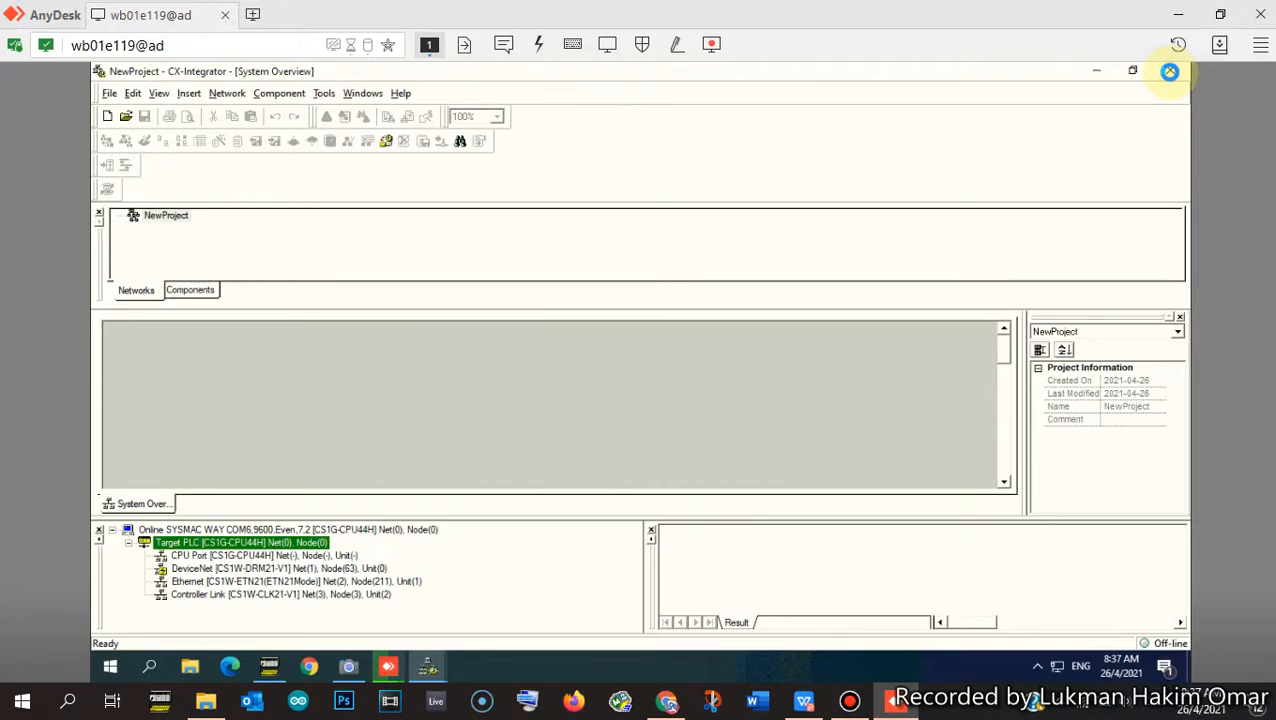
left_click(1169, 72)
left_click(645, 400)
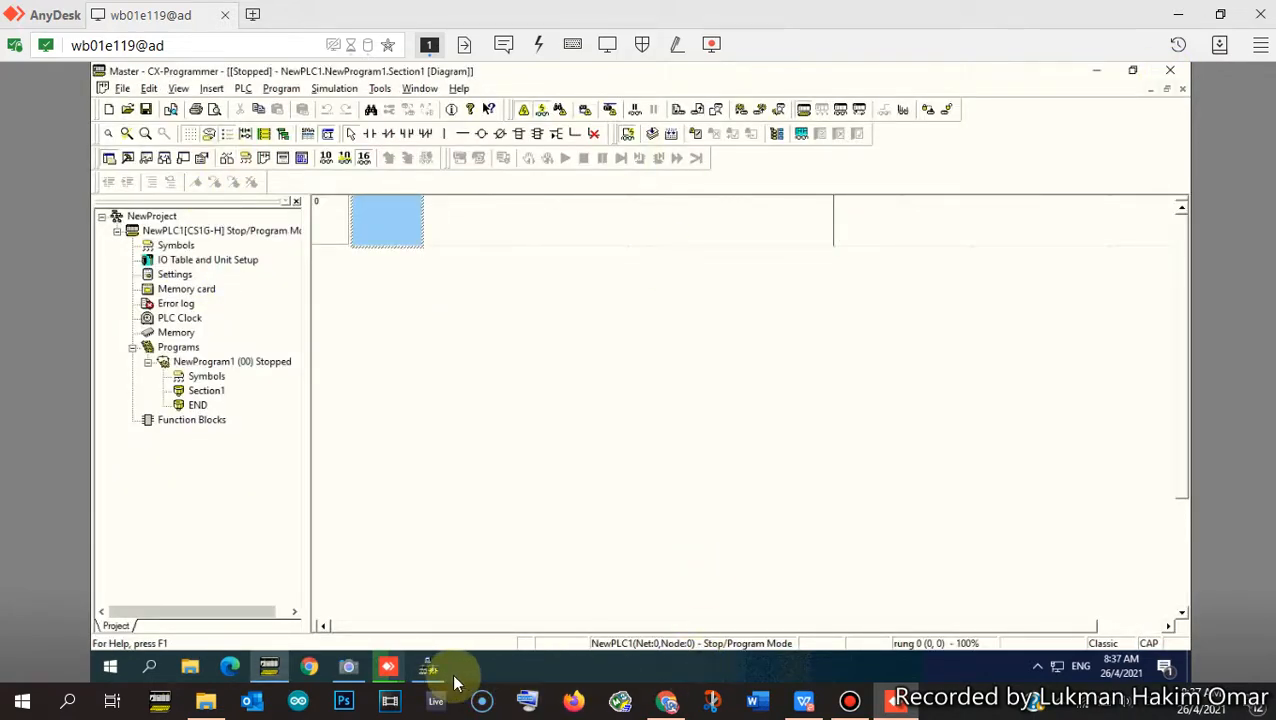
- Switch to CX-Integrator, go online with the PLC, and transfer only the network structure of the Controller Link network to the PC as Network1
left_click(427, 669)
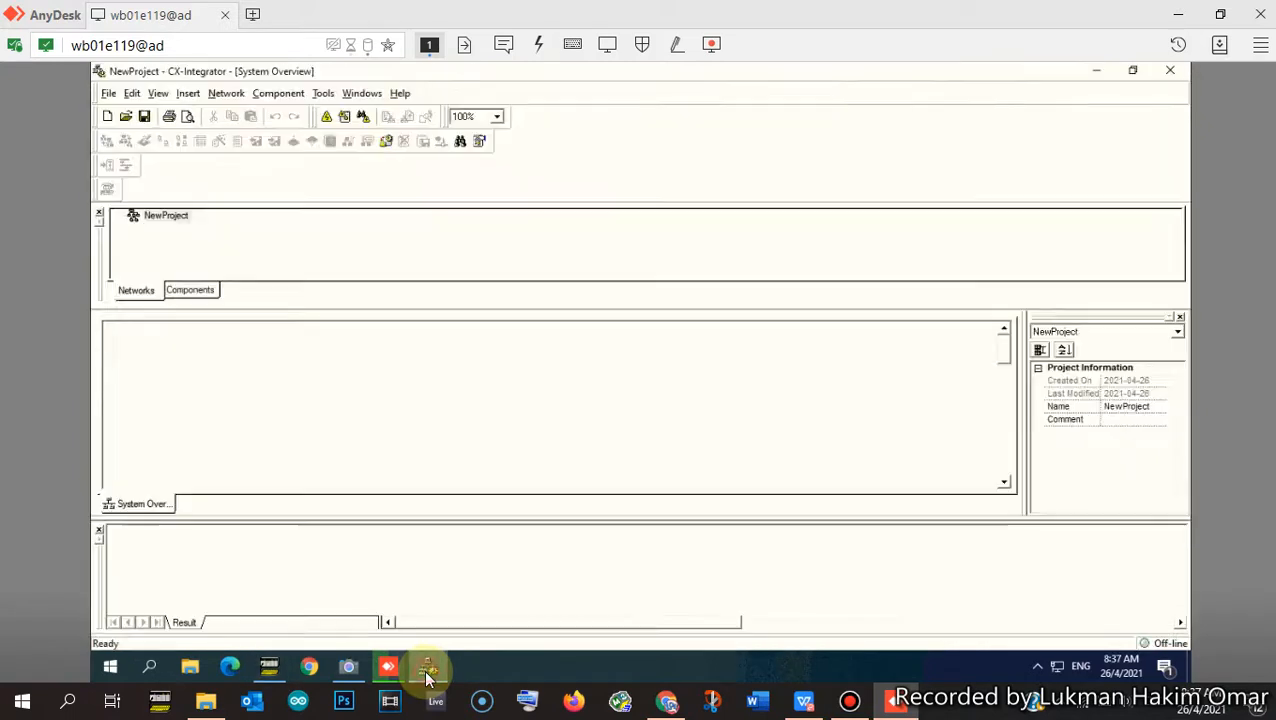
left_click(324, 118)
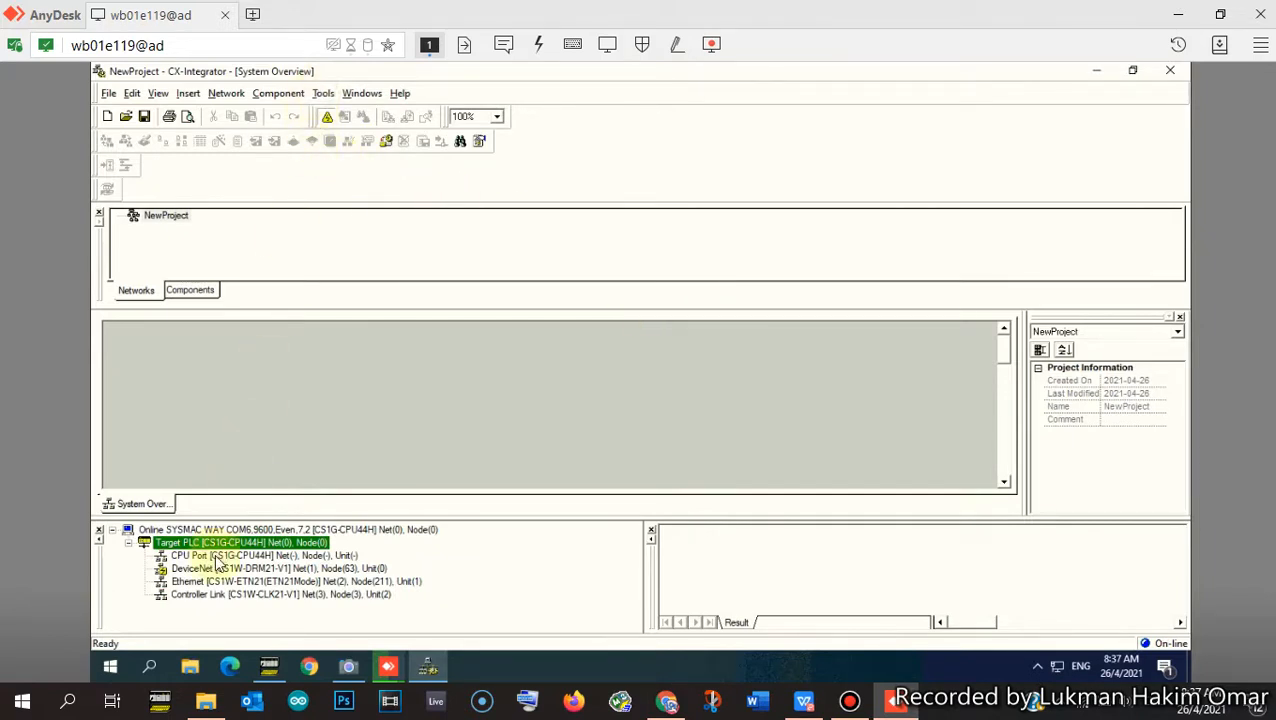
left_click(201, 591)
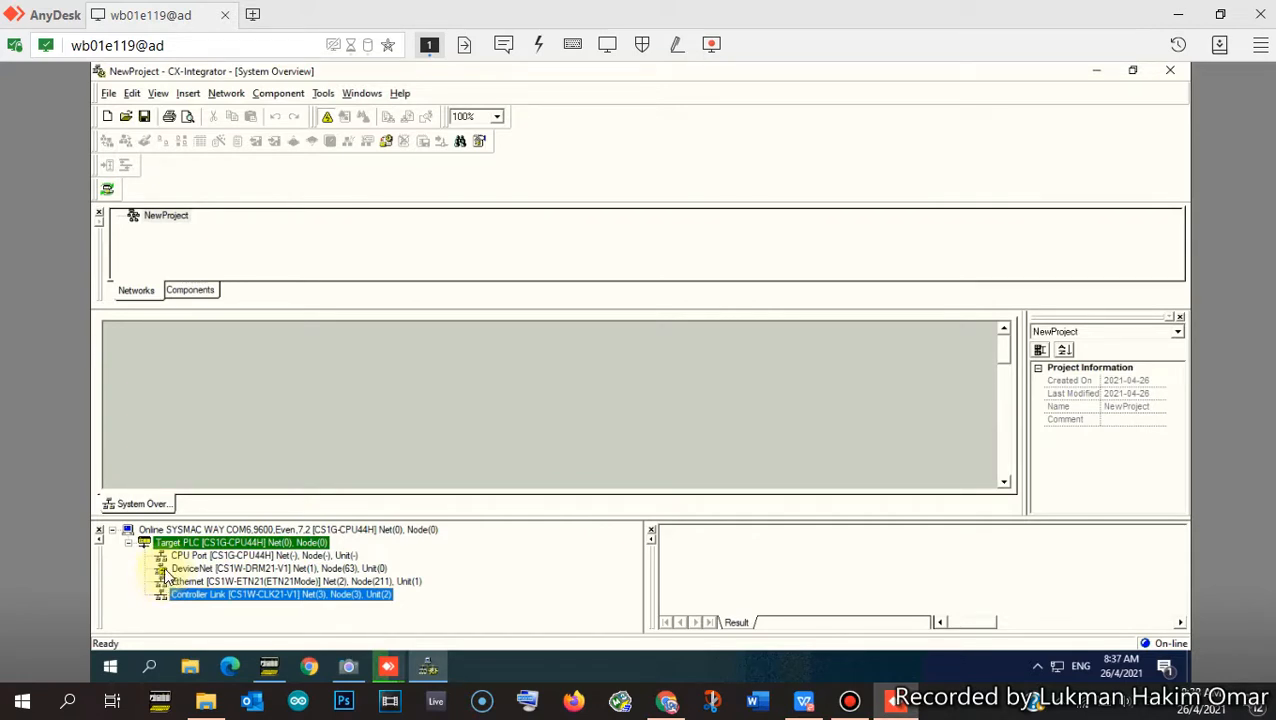
right_click(204, 603)
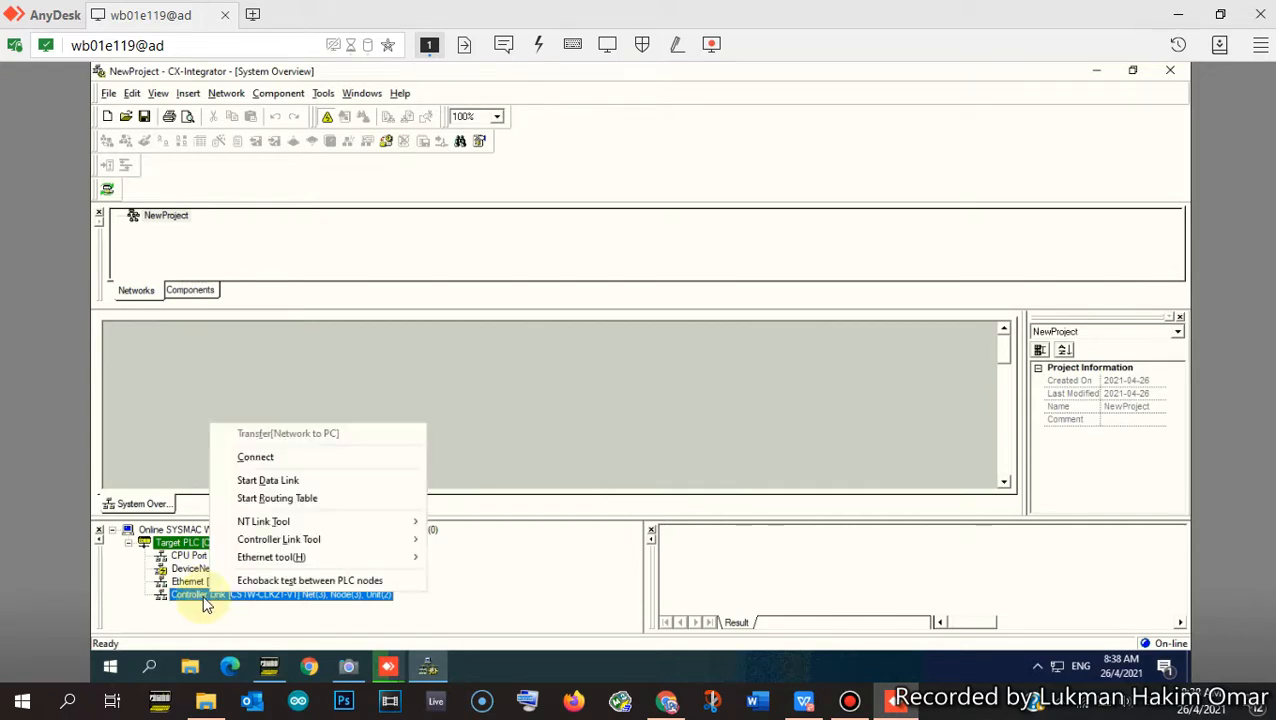
left_click(278, 455)
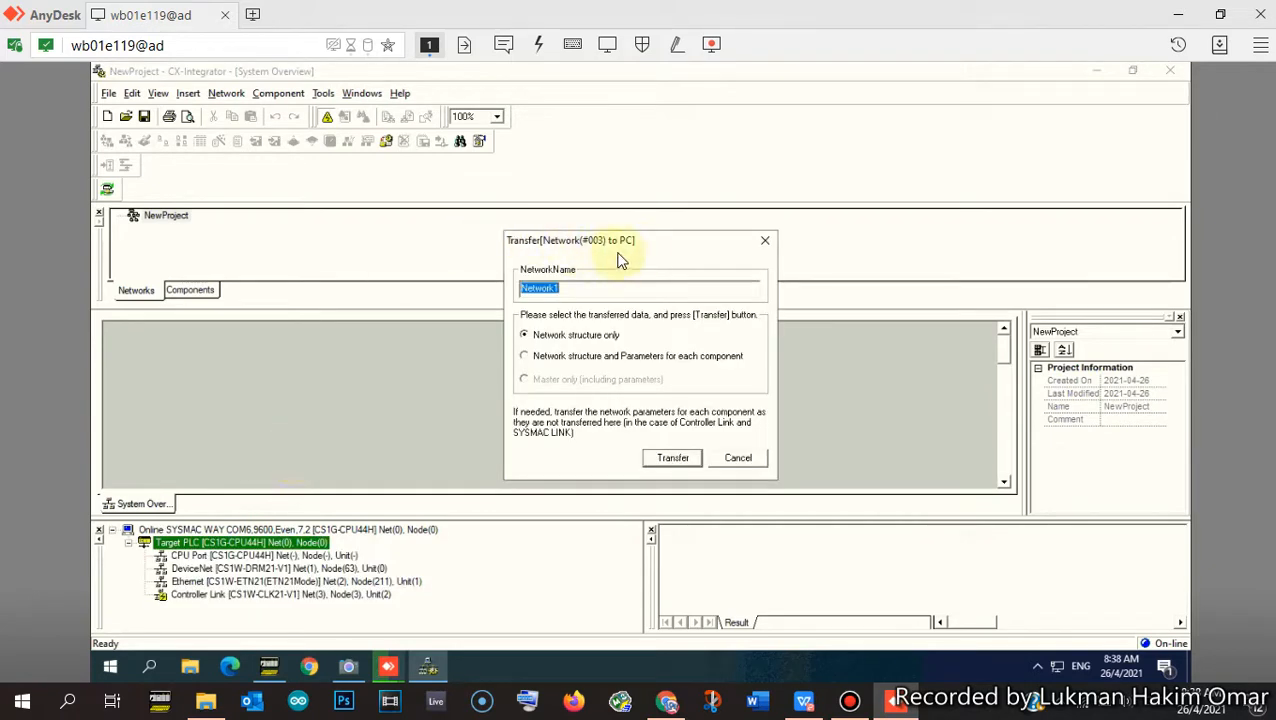
left_click_drag(668, 248, 612, 212)
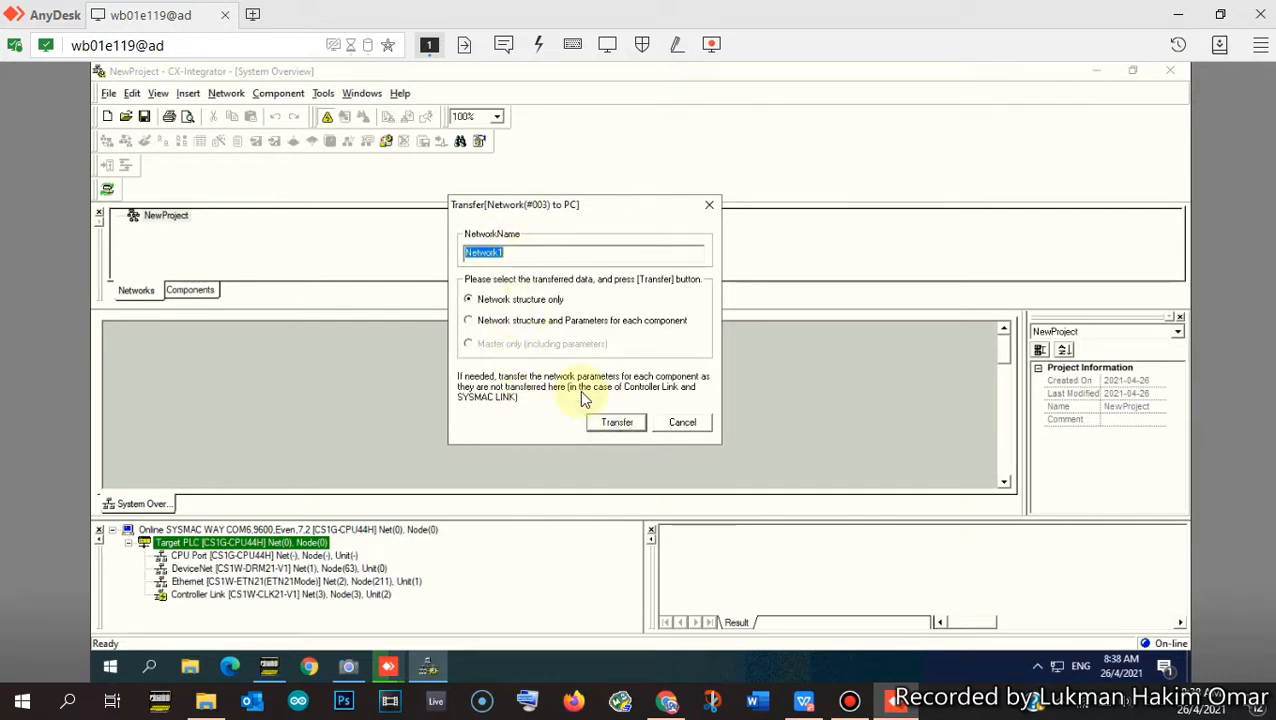
left_click(603, 425)
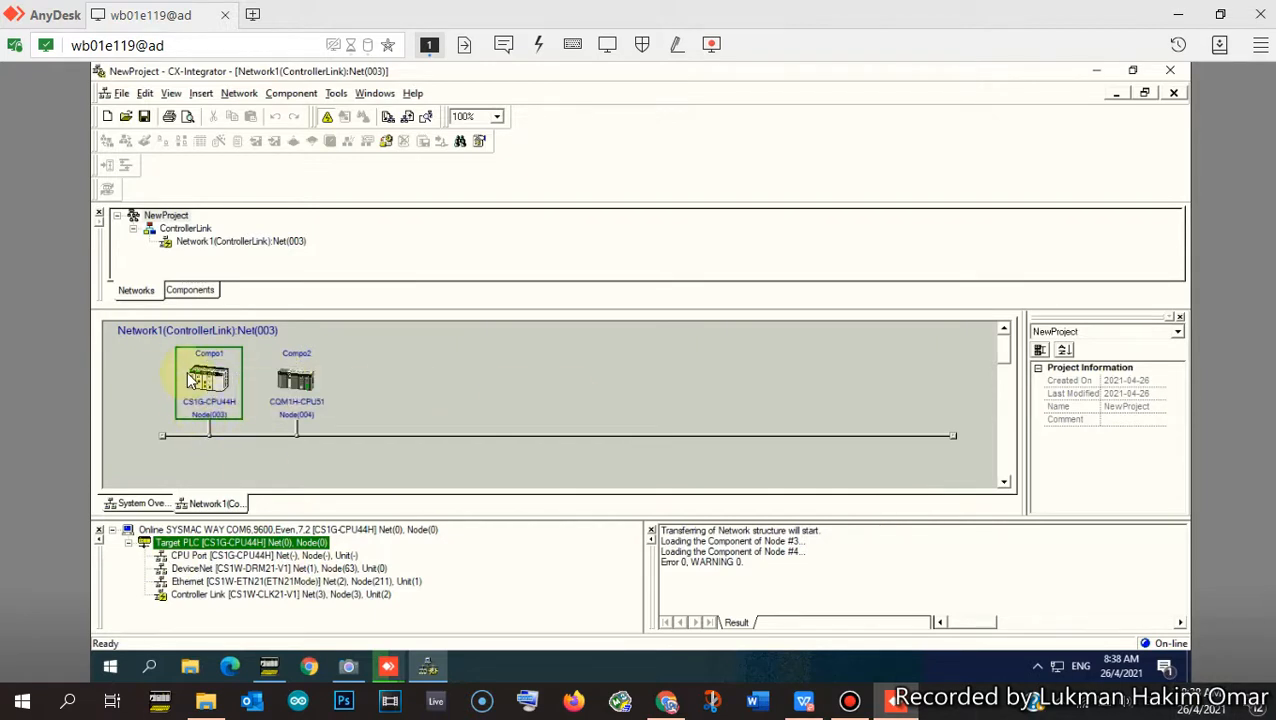
mouse_move(228, 412)
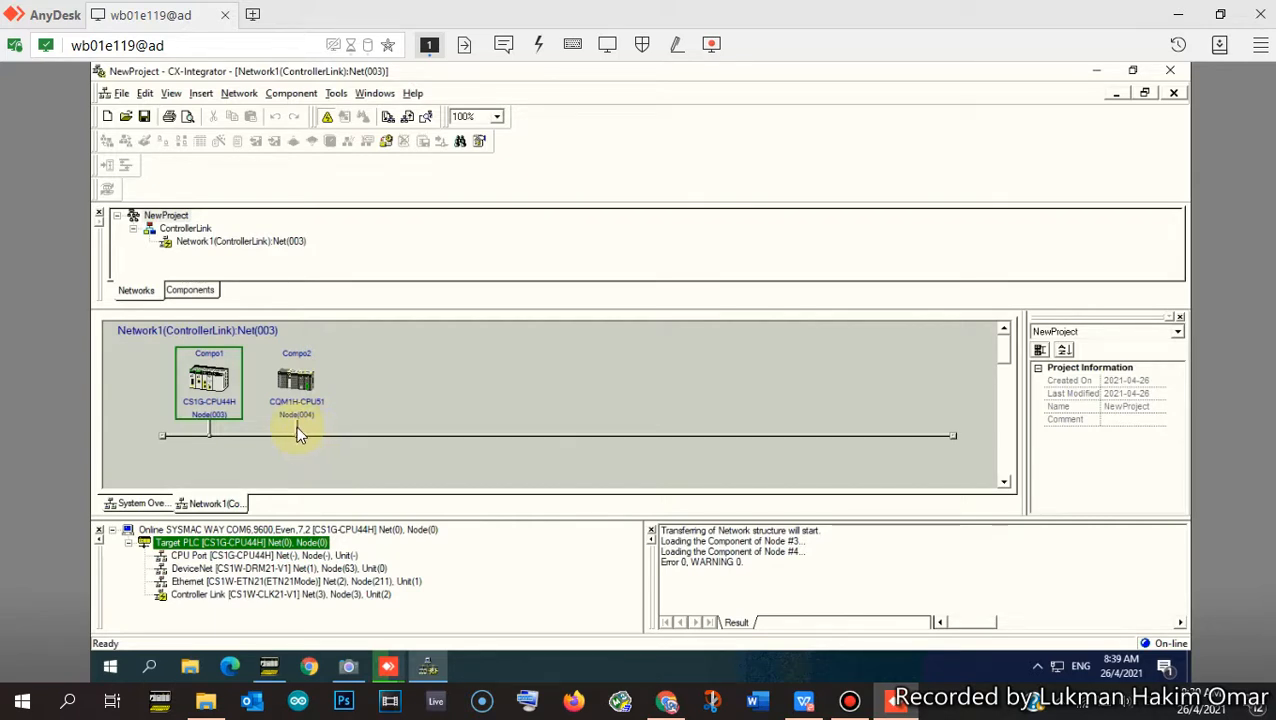
left_click_drag(298, 433, 314, 381)
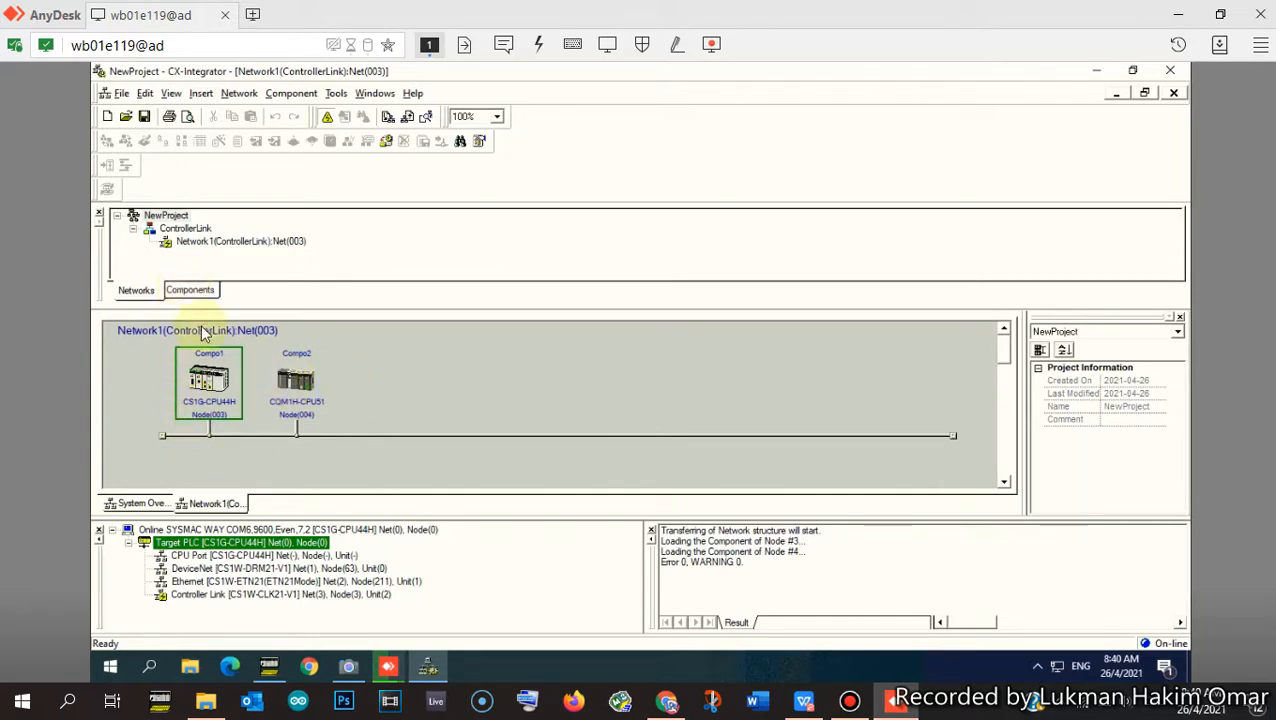
- Start the data link table editor for Unit-02: ControllerLink(#003) and maximize its window
left_click(337, 95)
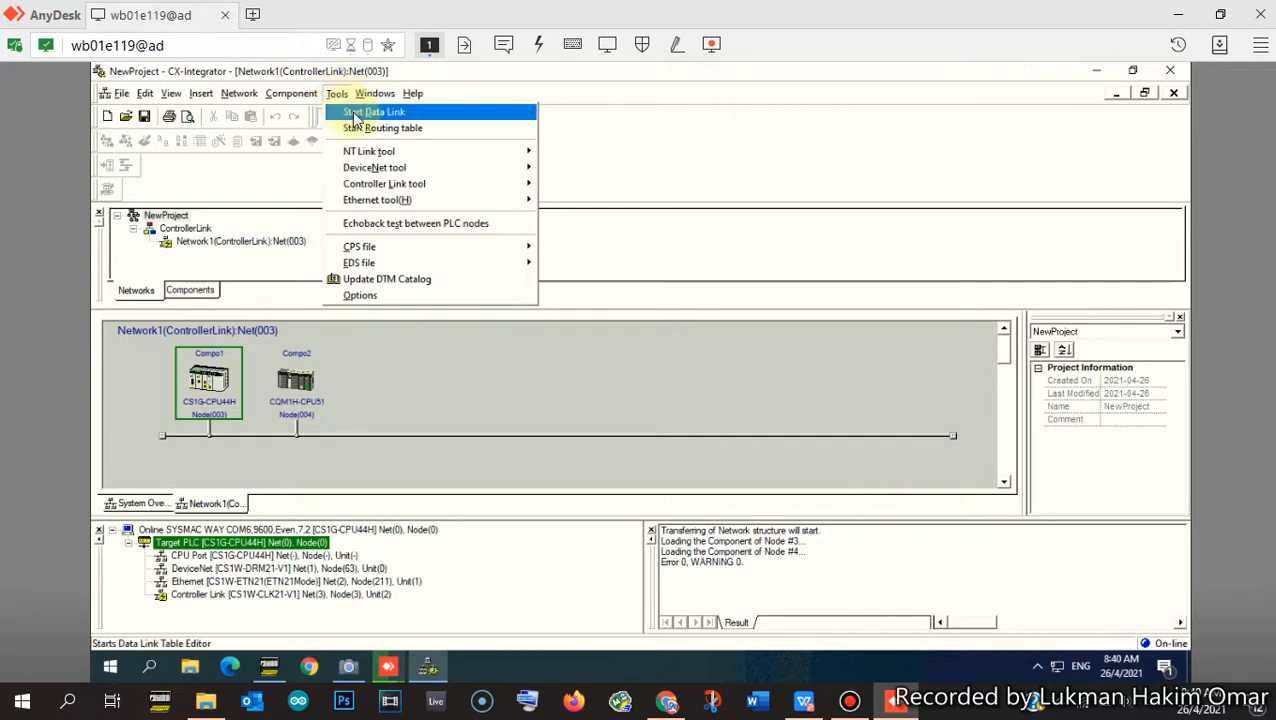
left_click(356, 119)
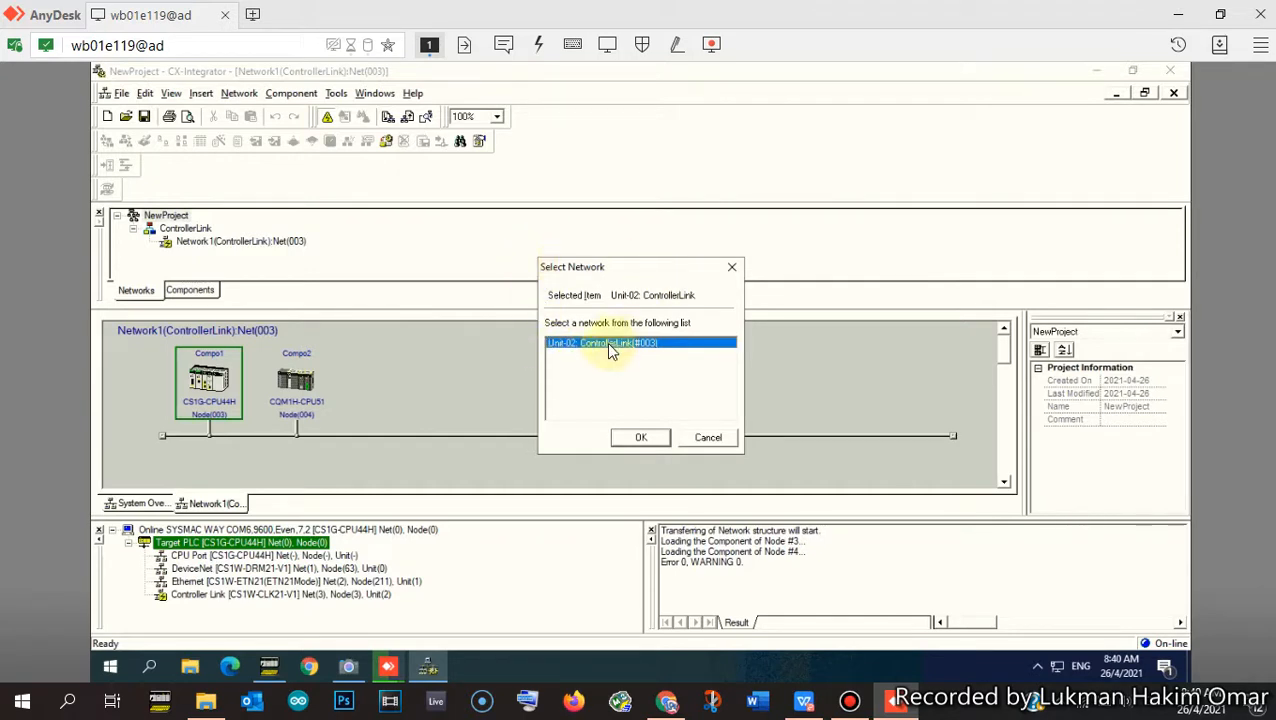
left_click(630, 438)
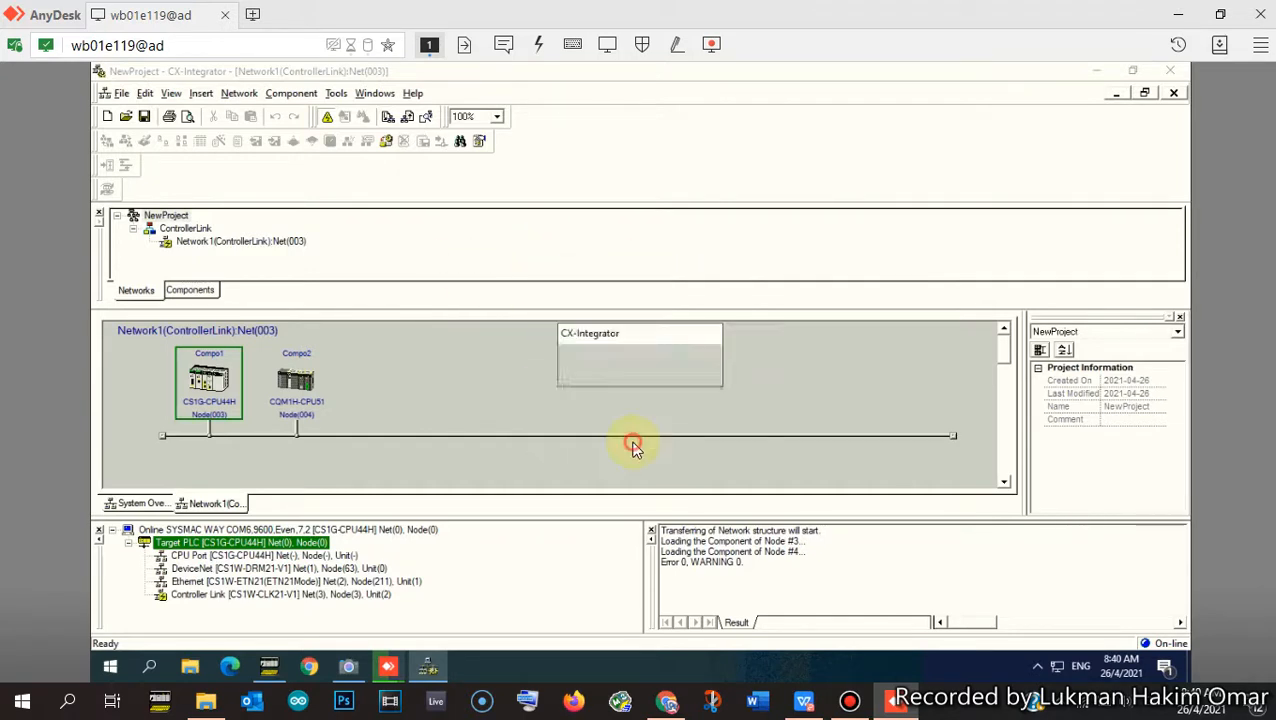
left_click_drag(683, 205, 665, 127)
left_click(961, 122)
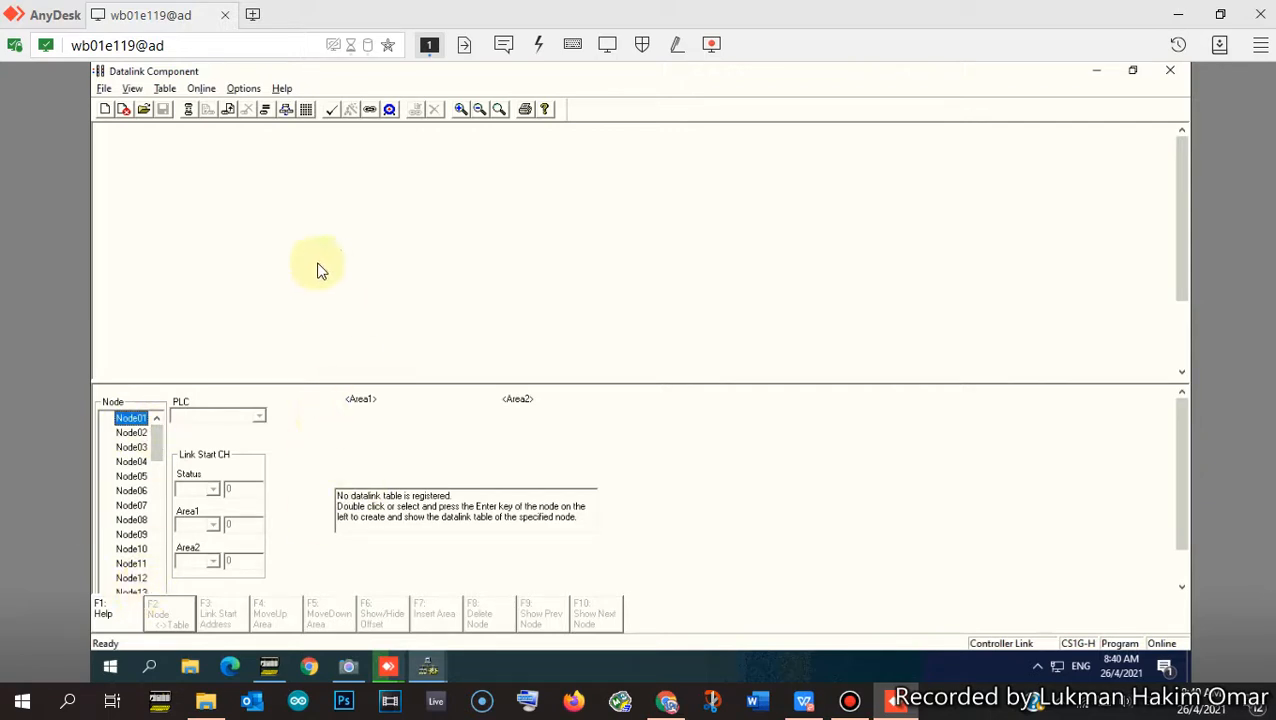
- Register Node03 and Node04 in the data link table, accepting PLC types CS1G-H CPU44 and CQM1H CPU51 respectively
double_click(124, 450)
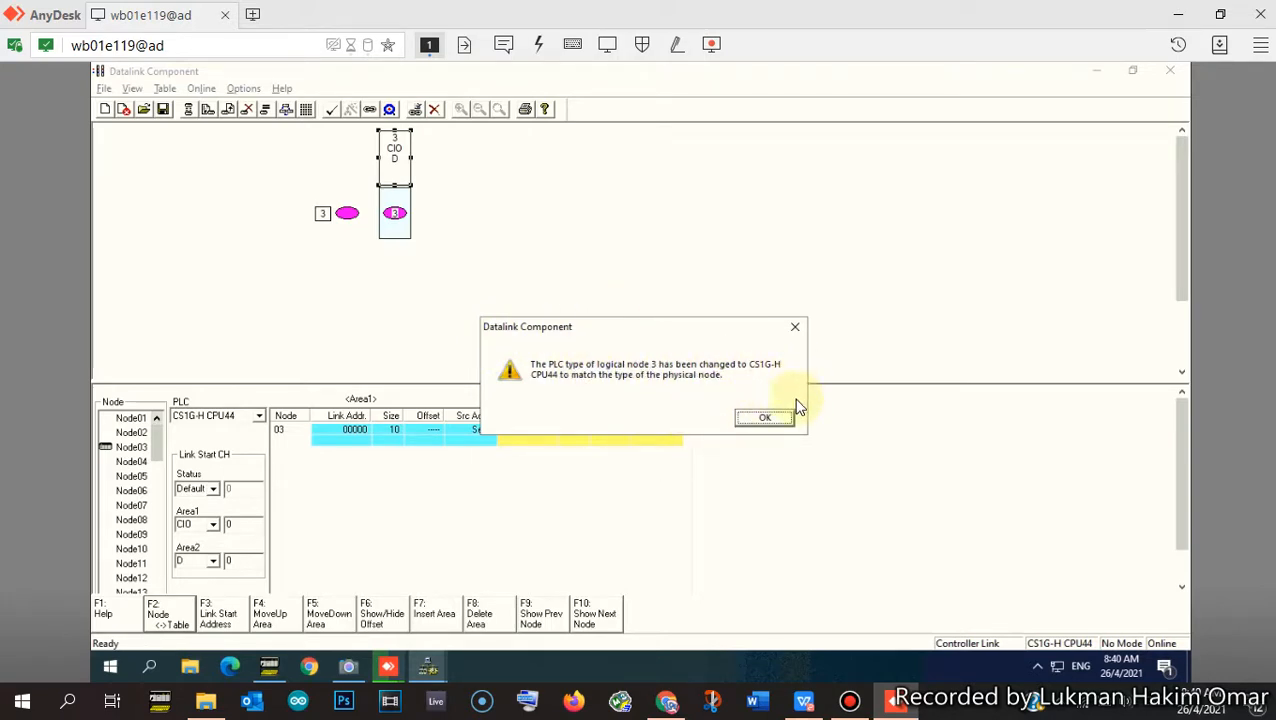
left_click(764, 418)
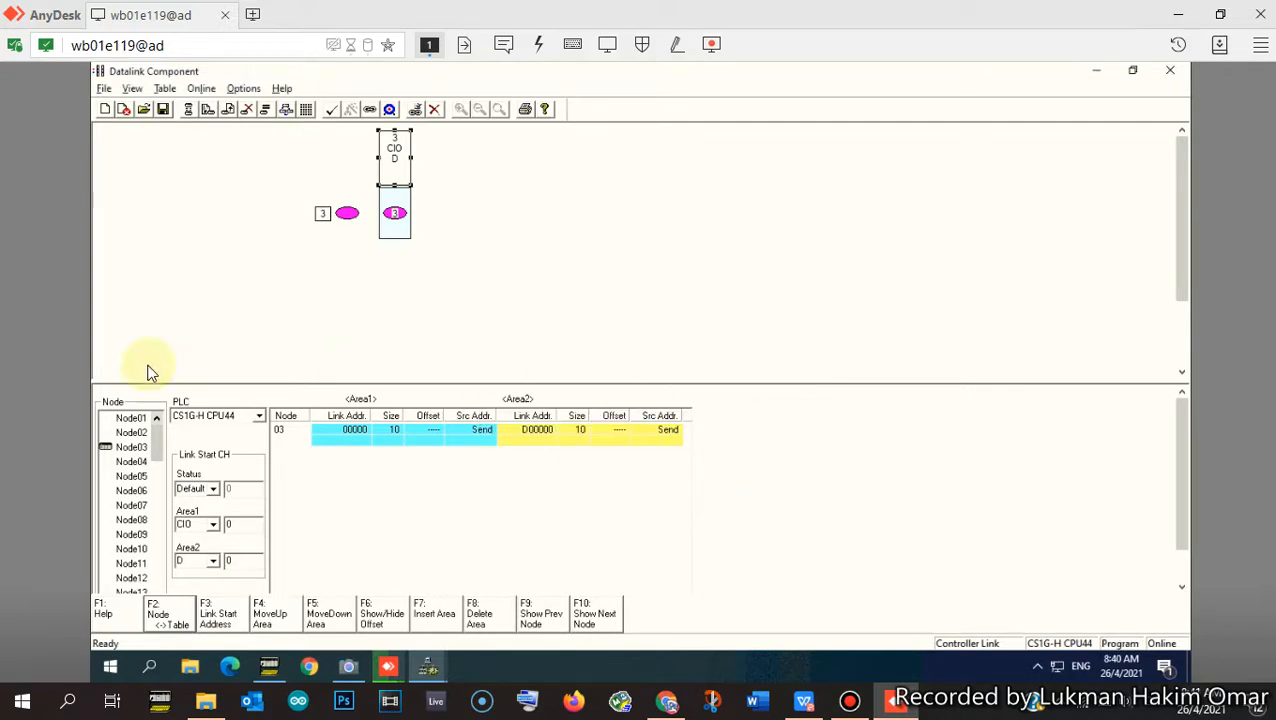
double_click(128, 463)
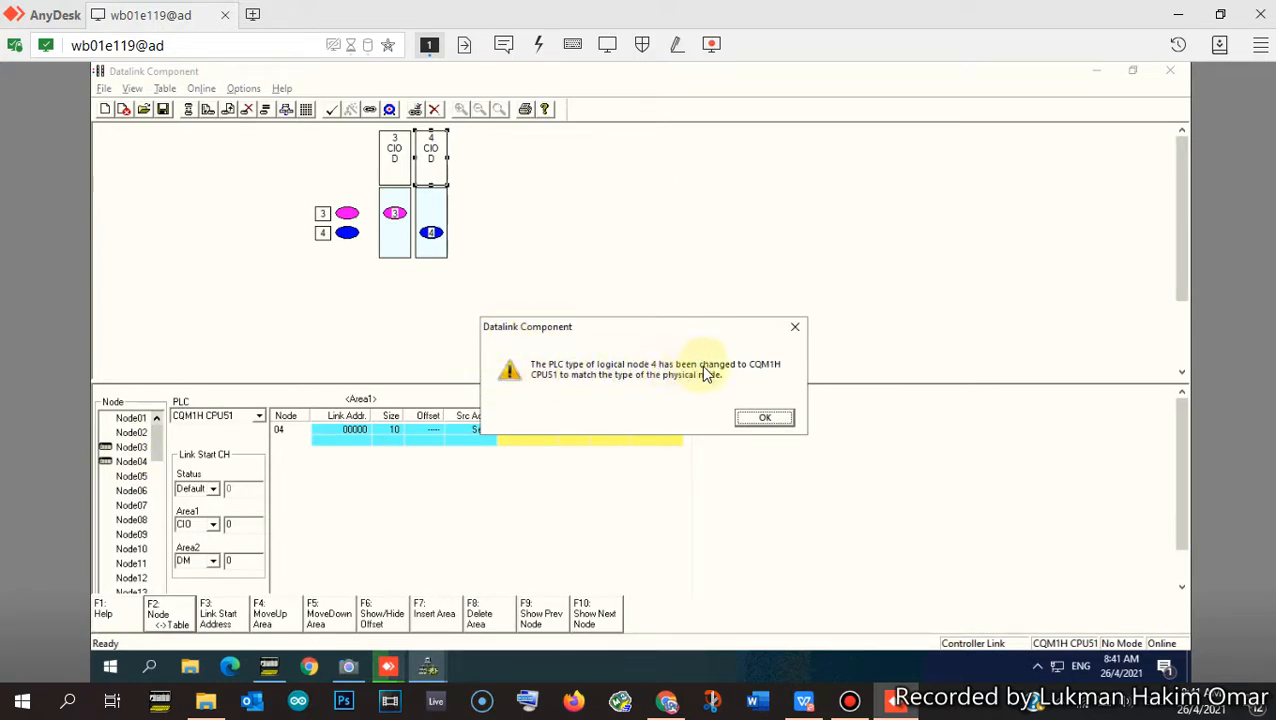
left_click(768, 419)
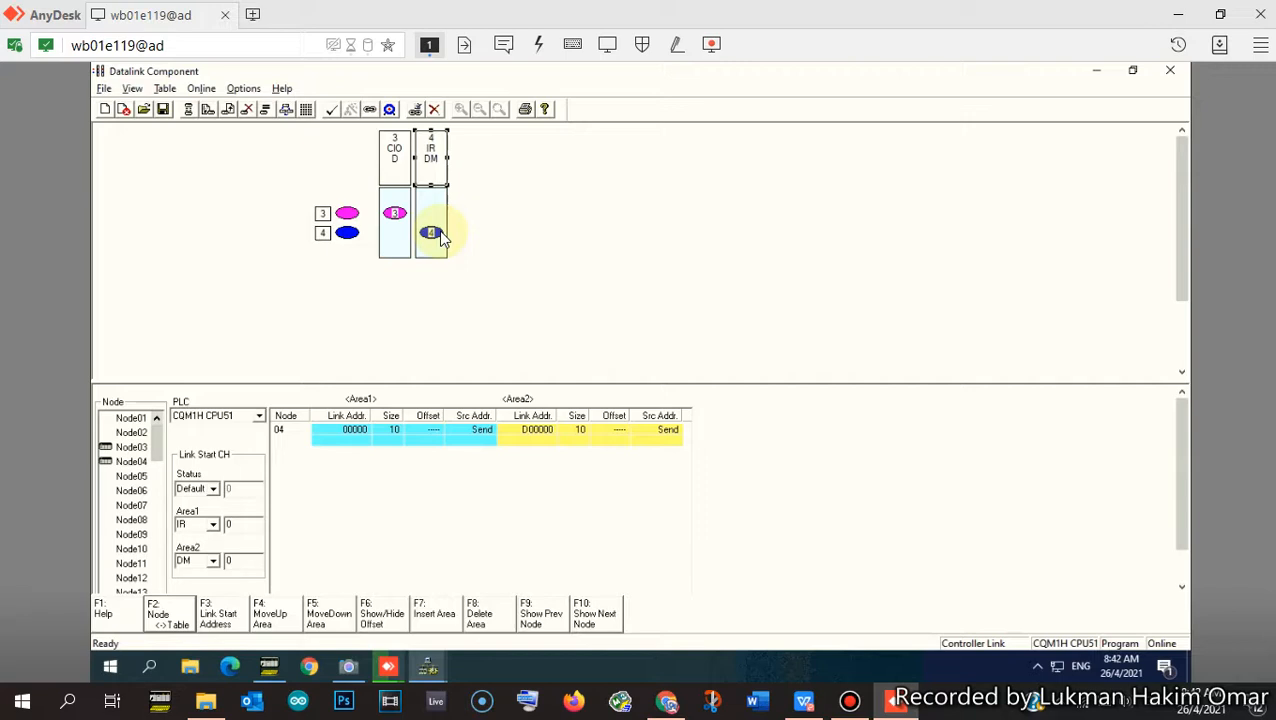
- Link the two nodes' data areas by adding node 4's area to node 3 and node 3's area to node 4
left_click(390, 110)
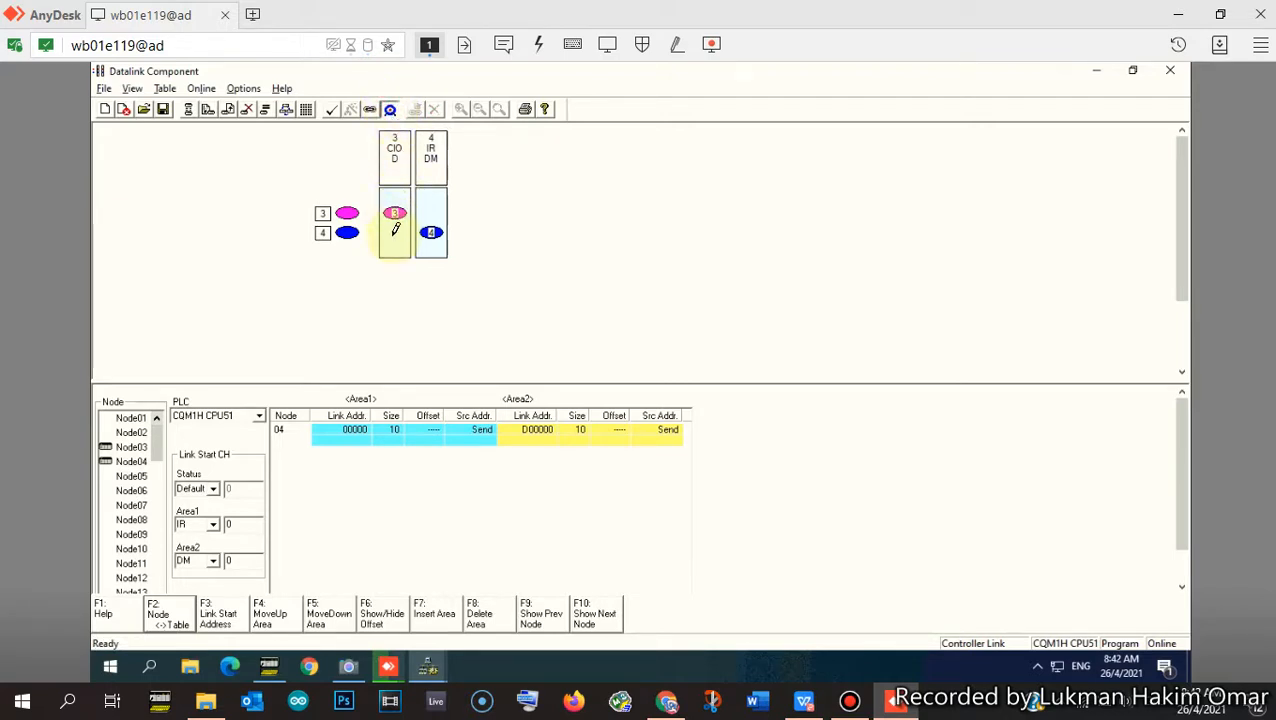
left_click(395, 231)
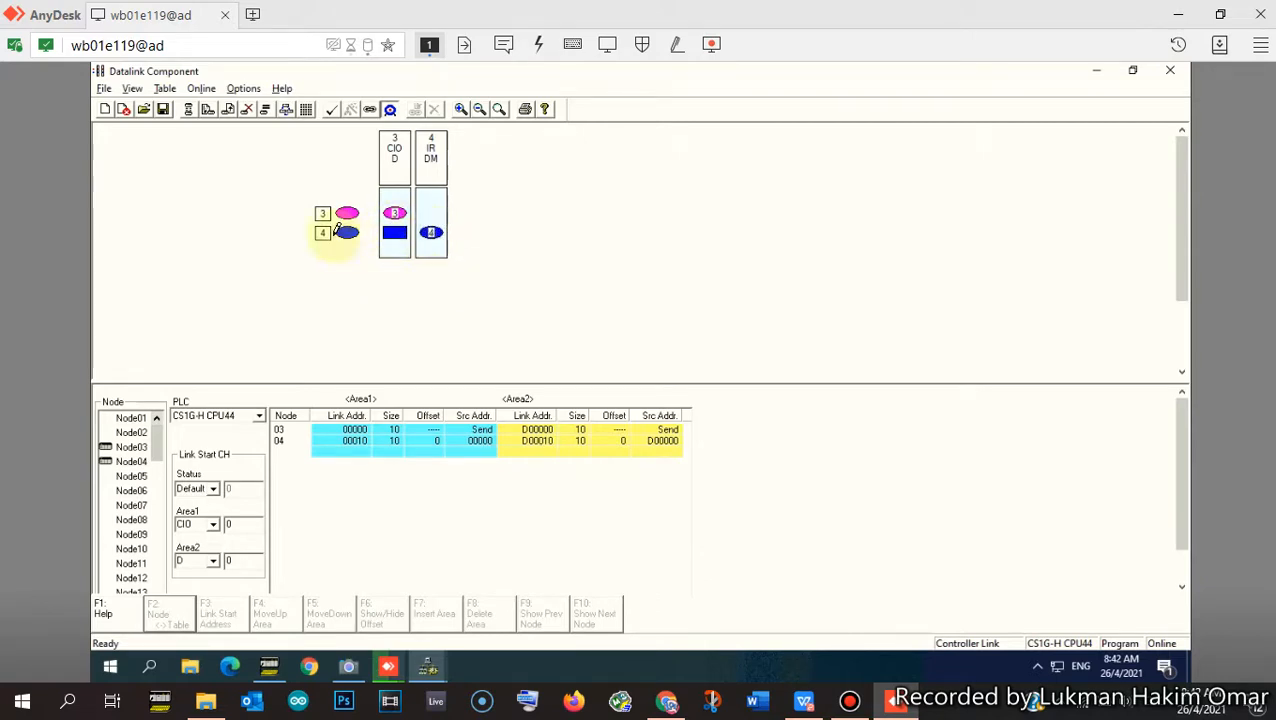
left_click(433, 211)
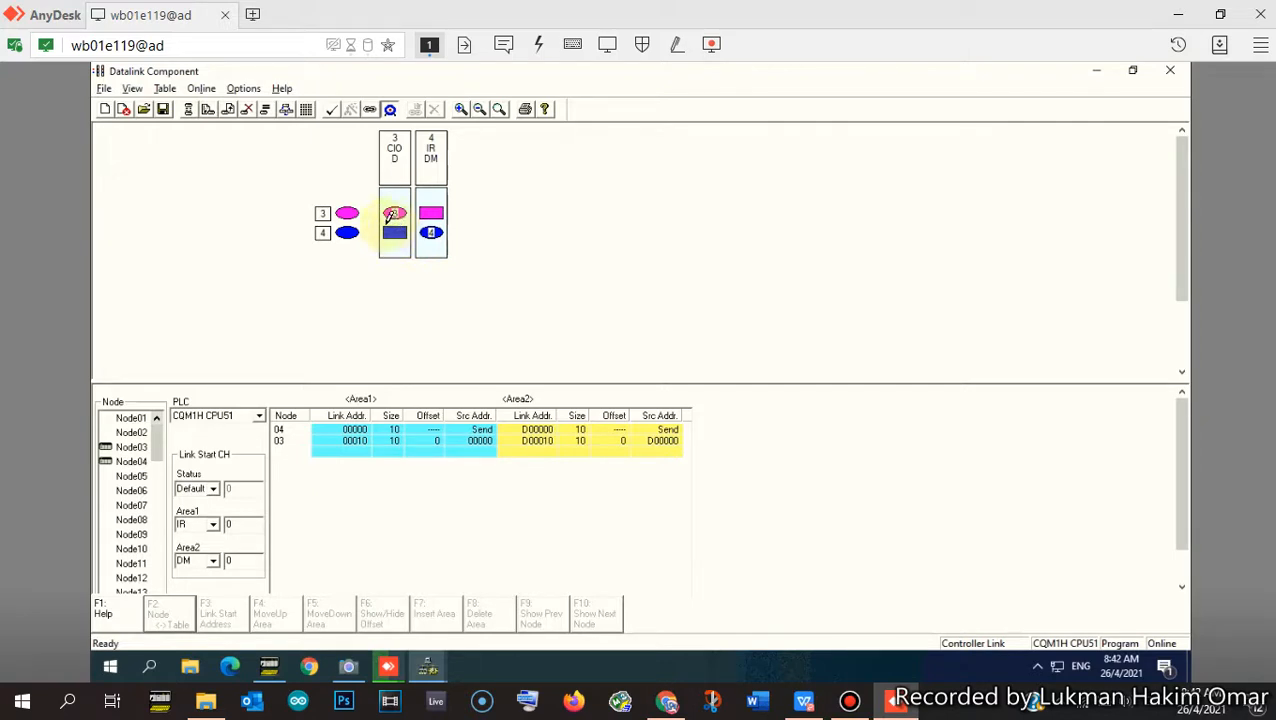
left_click(390, 111)
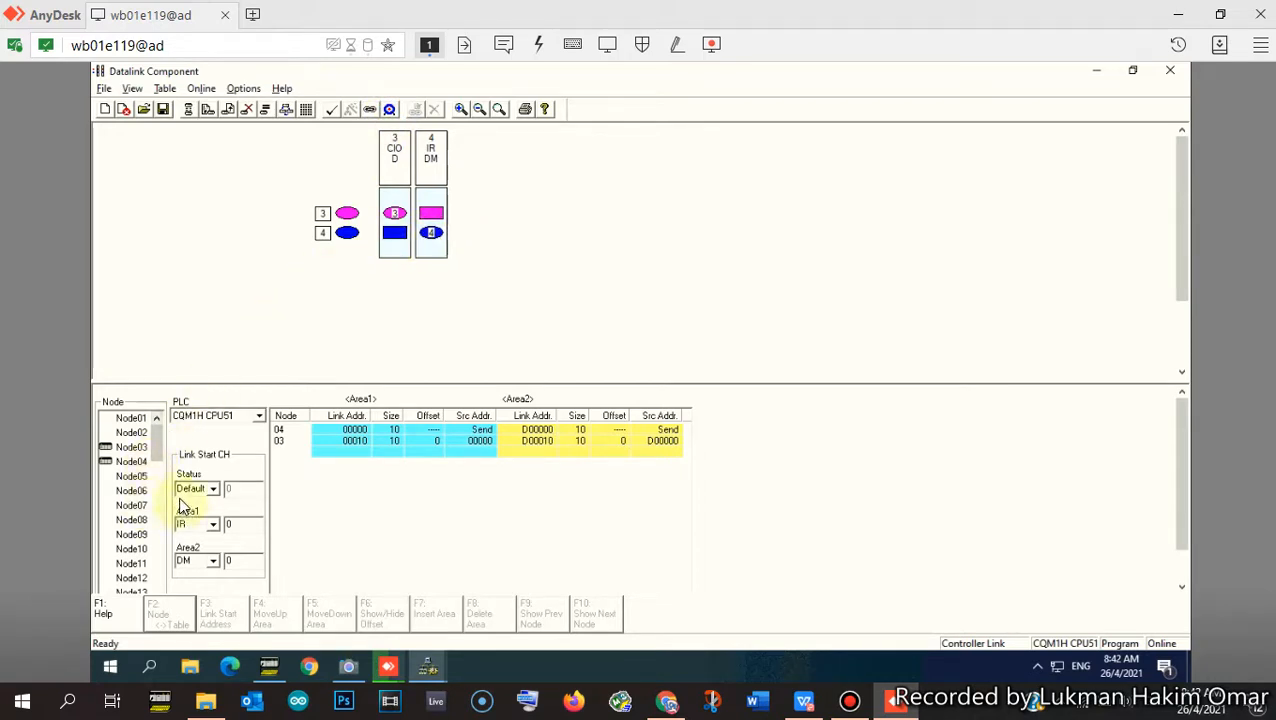
- Set Node03's link start addresses to 30 for the CIO area and 100 for the D area
left_click(141, 448)
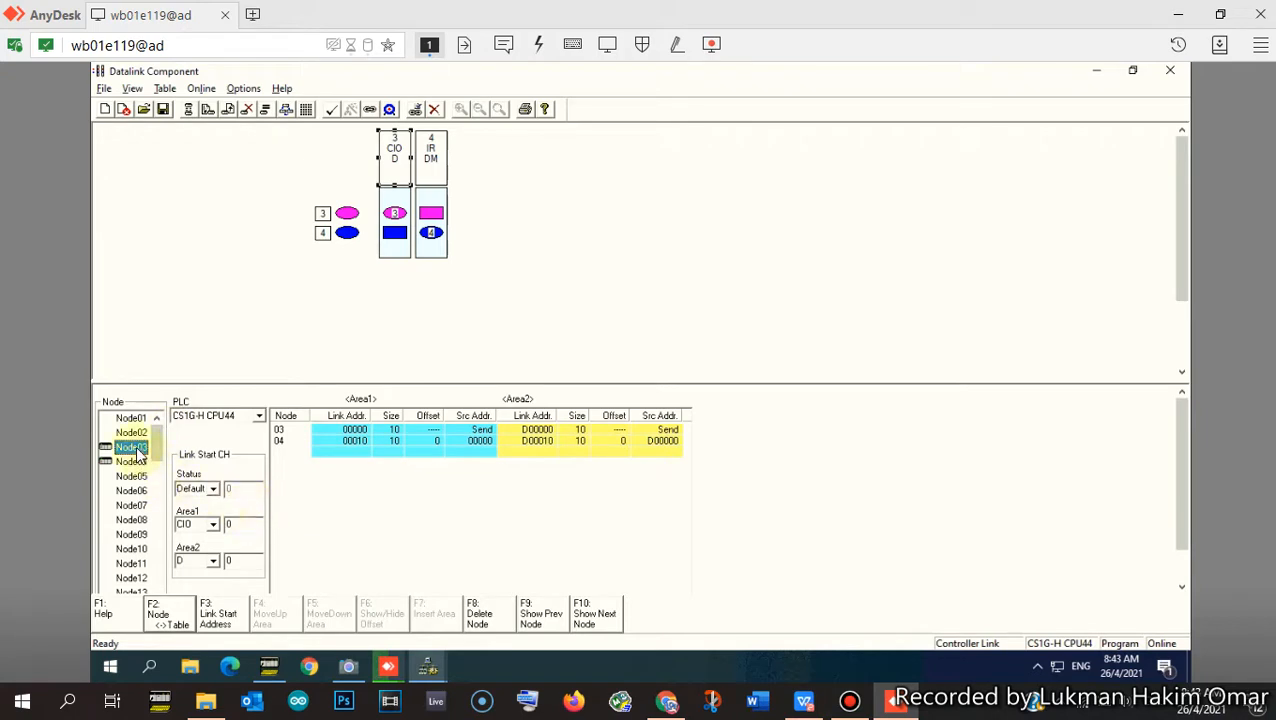
left_click(230, 524)
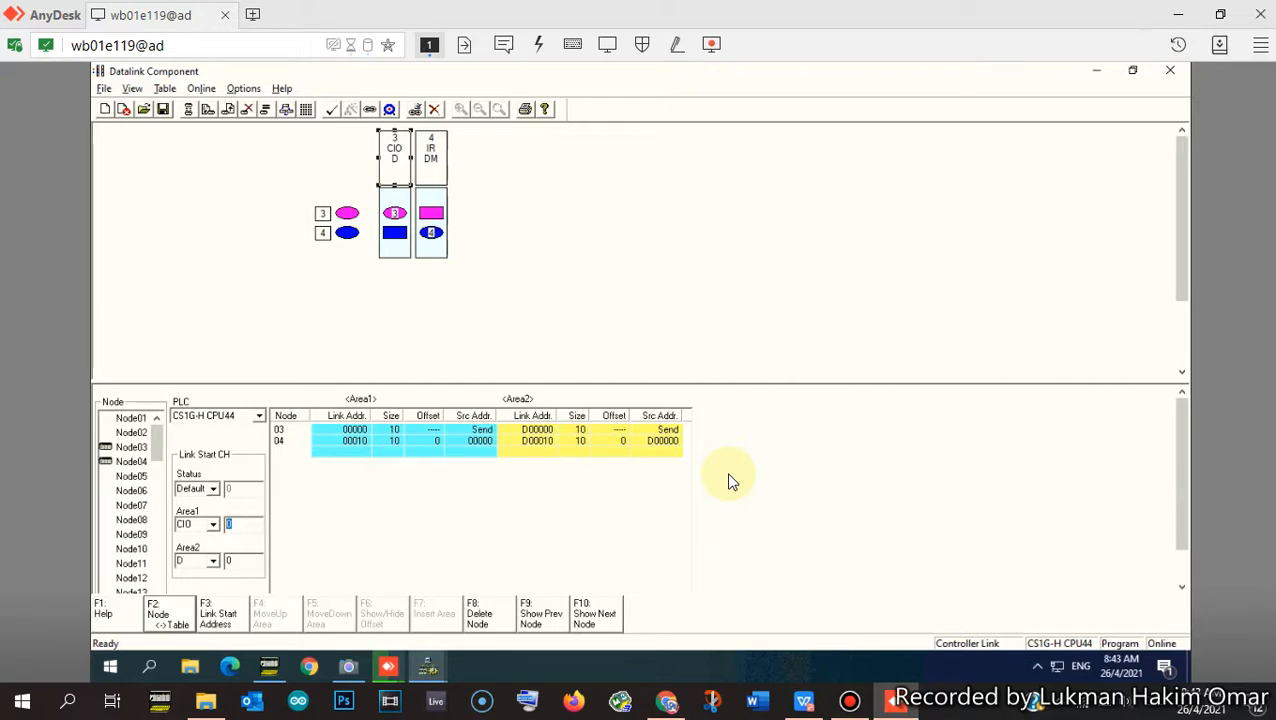
type("30")
left_click(228, 560)
type("100")
- Set Node04's link start addresses to 30 for the IR area and 100 for the DM area
left_click(133, 461)
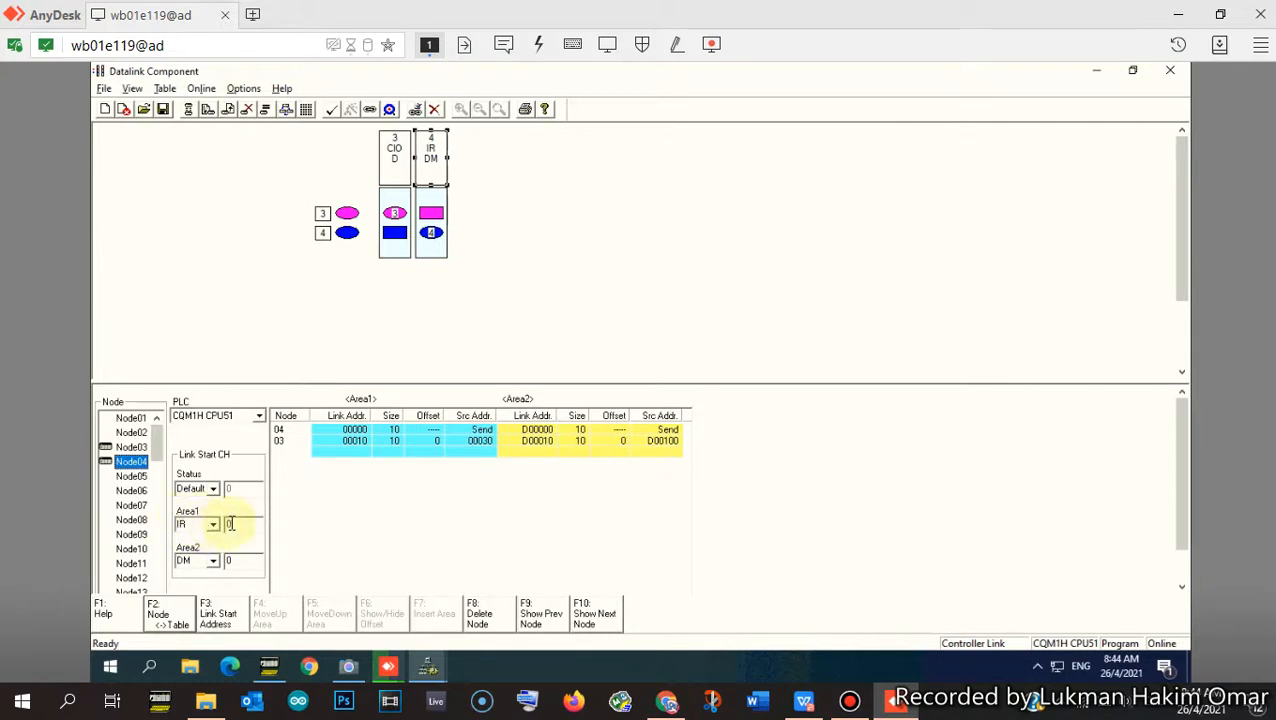
left_click(234, 520)
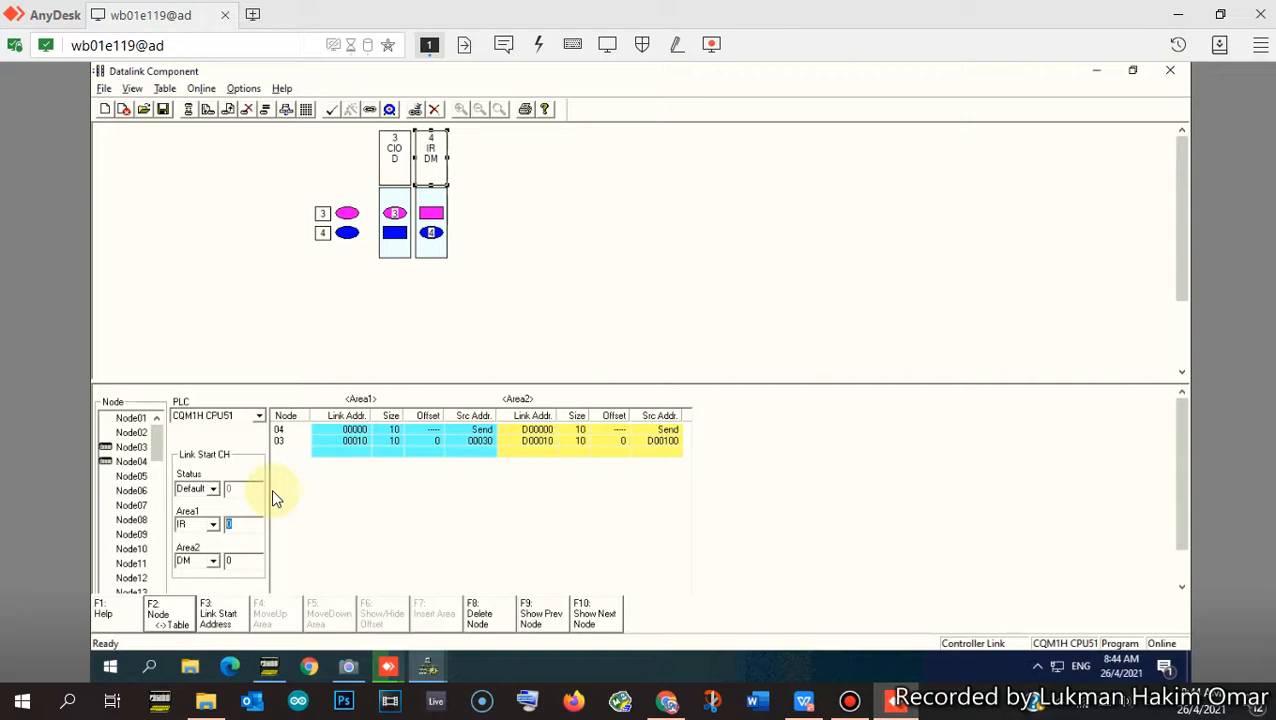
type("30")
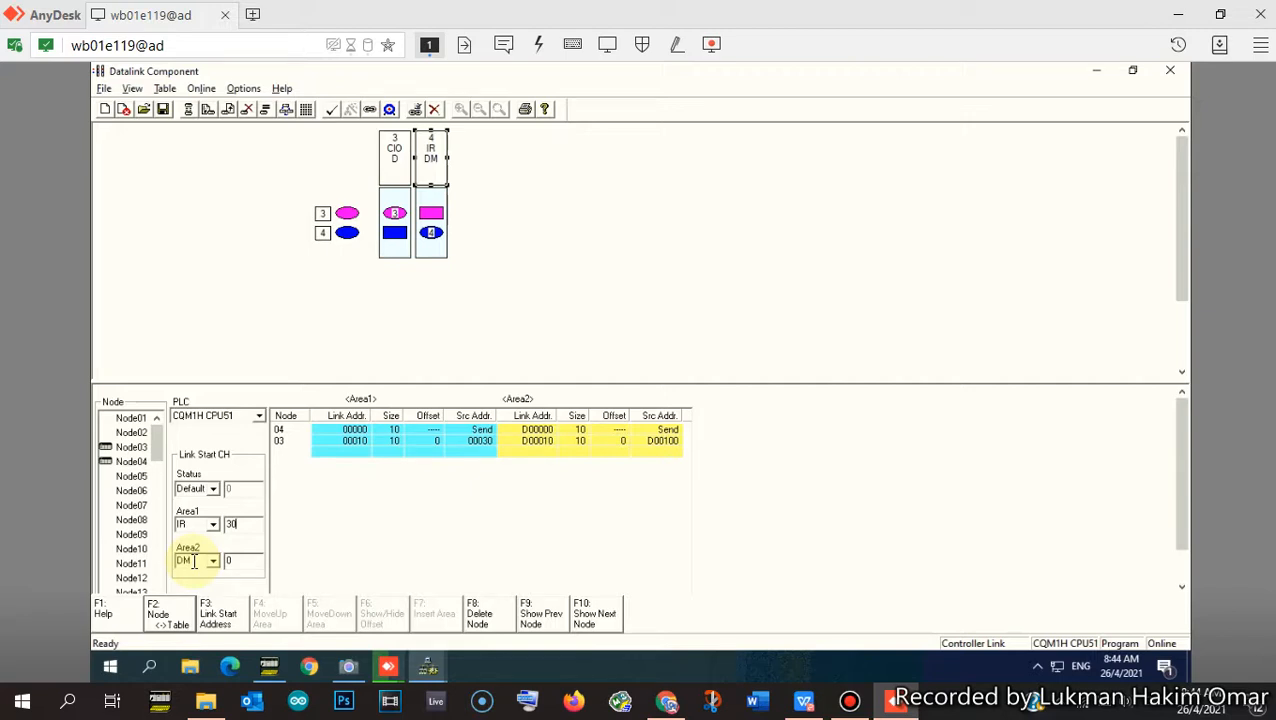
left_click(228, 561)
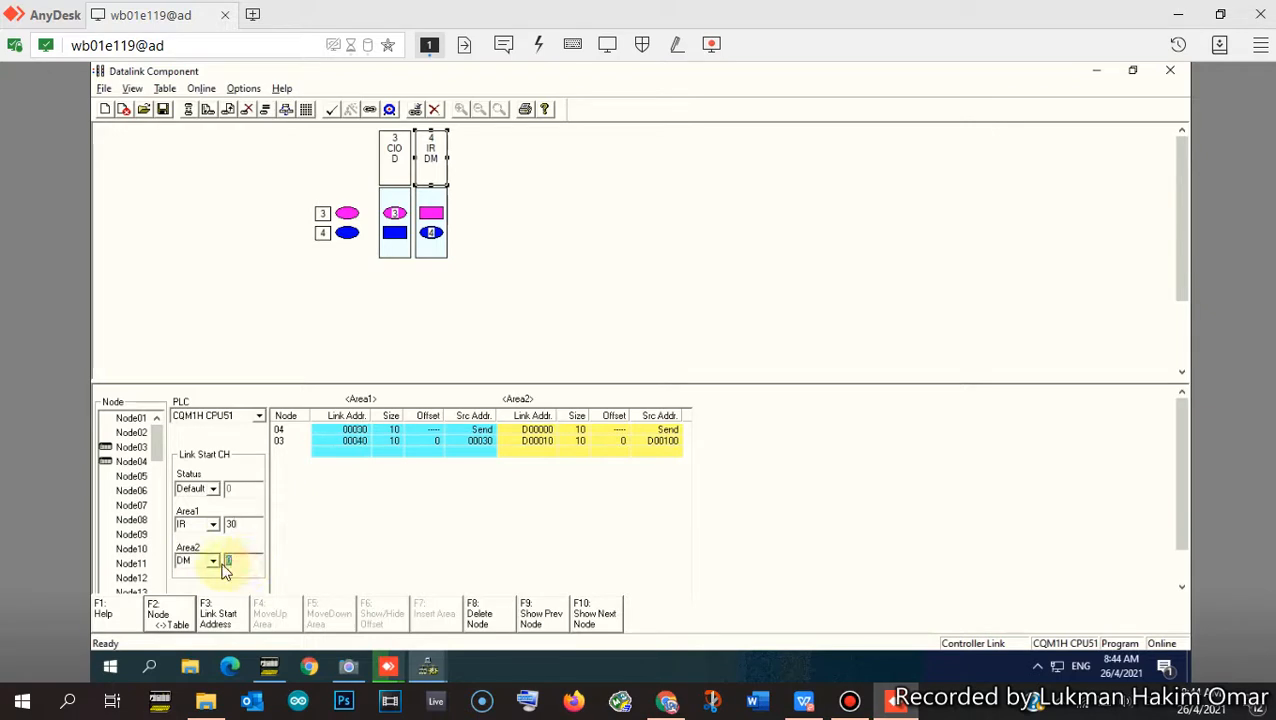
type("100")
- Compare the link tables of Node03 and Node04, and move the node 04 area below node 03 in Node04's table
left_click(130, 447)
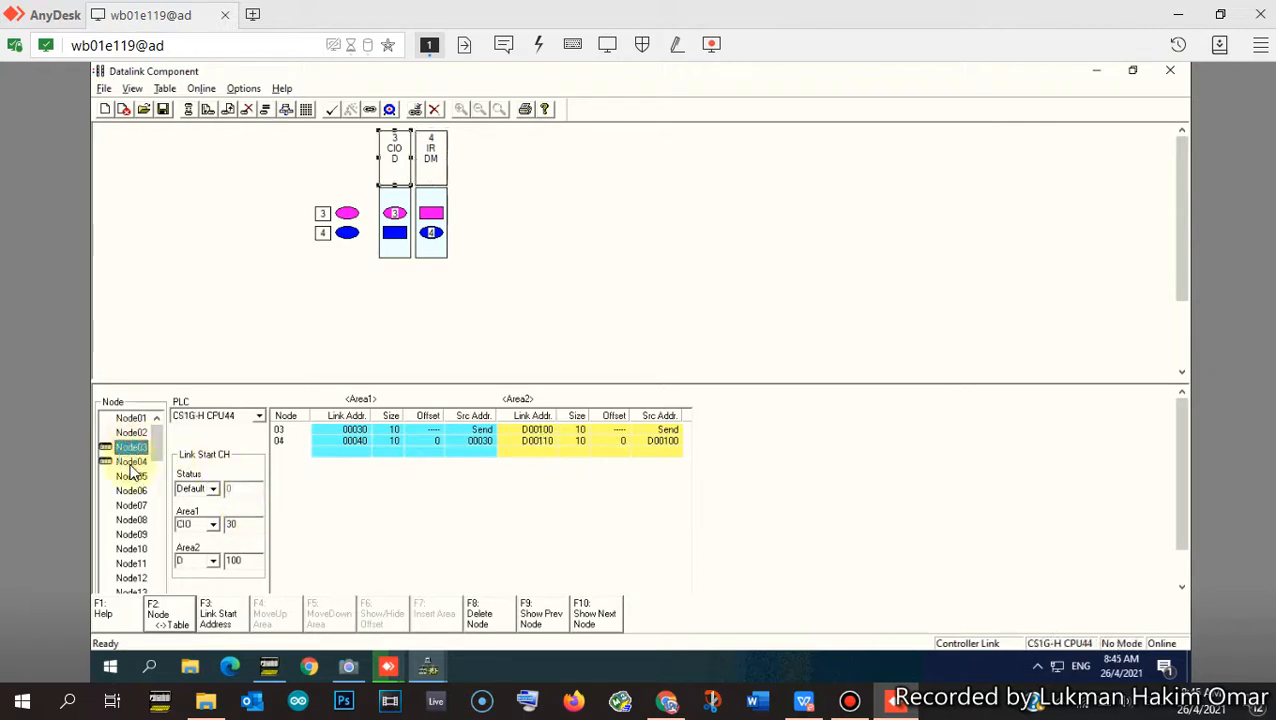
left_click(131, 459)
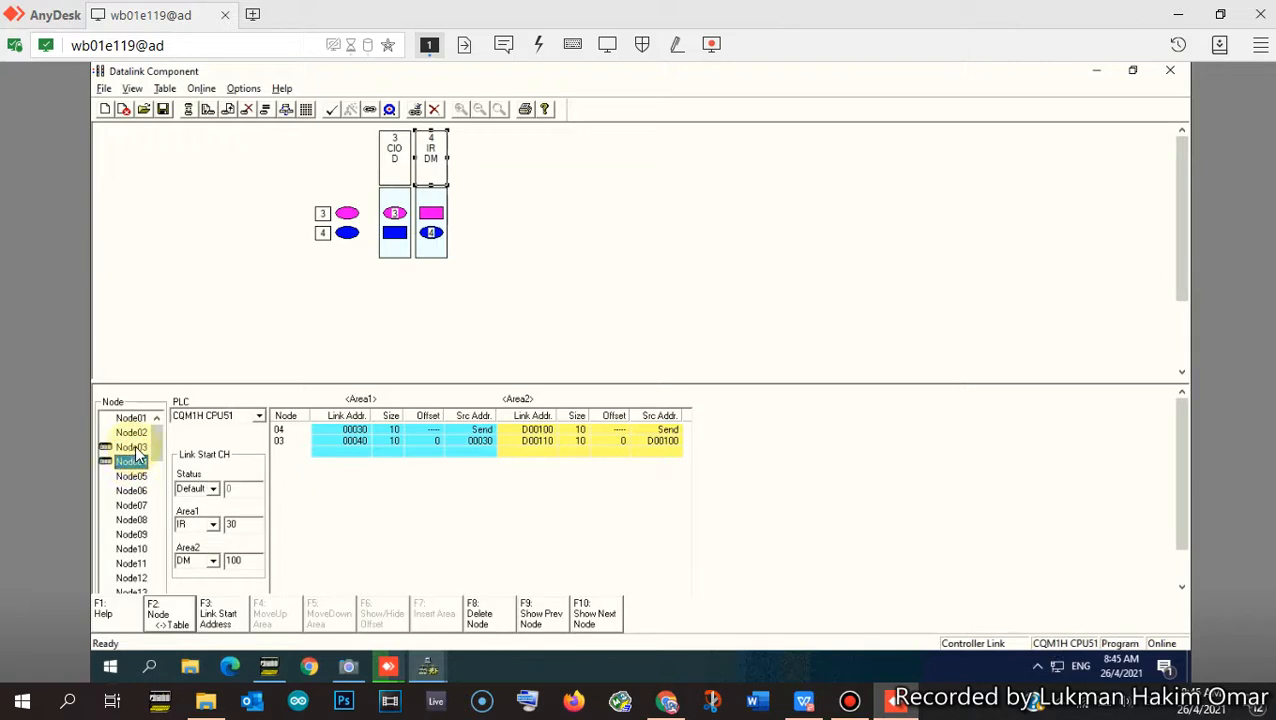
left_click(132, 447)
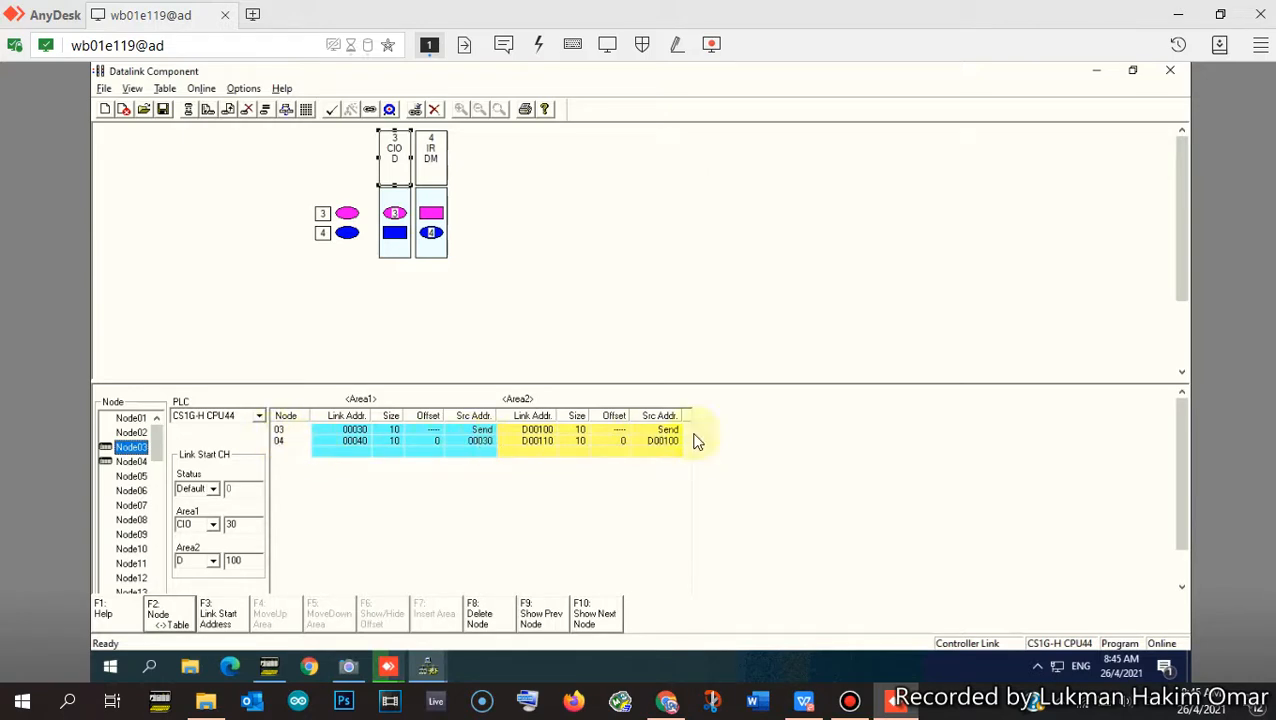
left_click(131, 461)
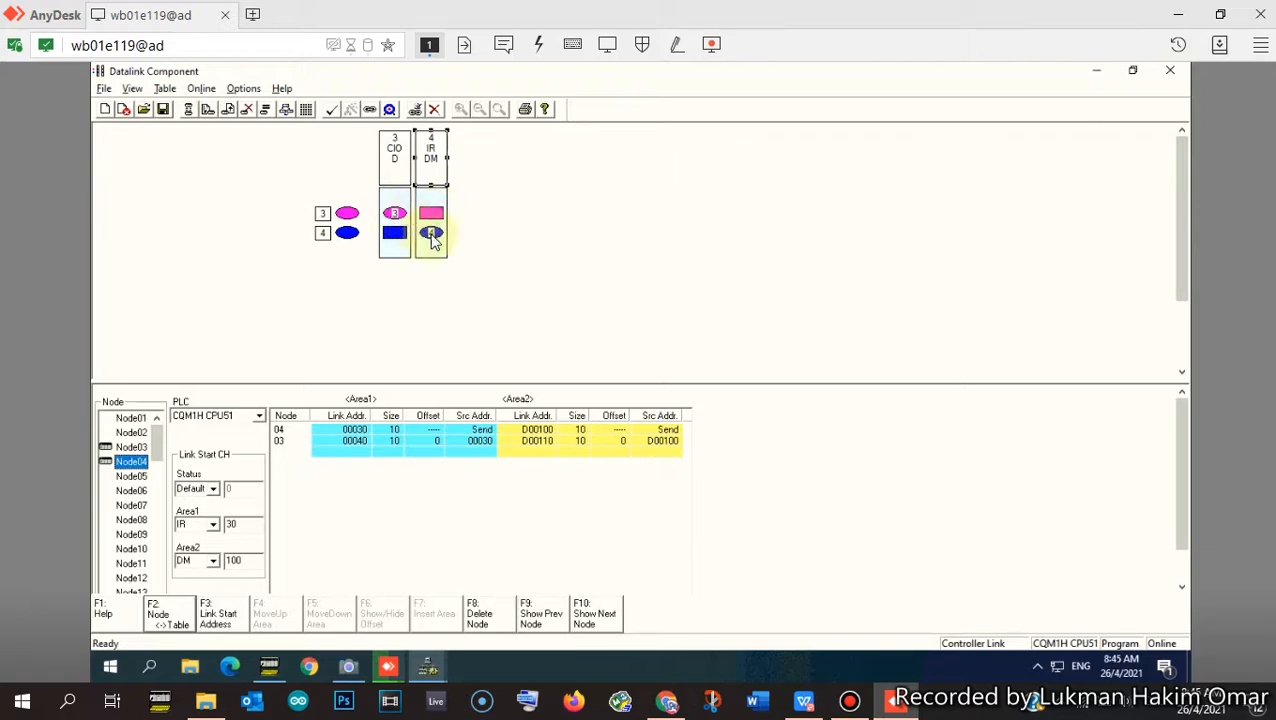
left_click(130, 447)
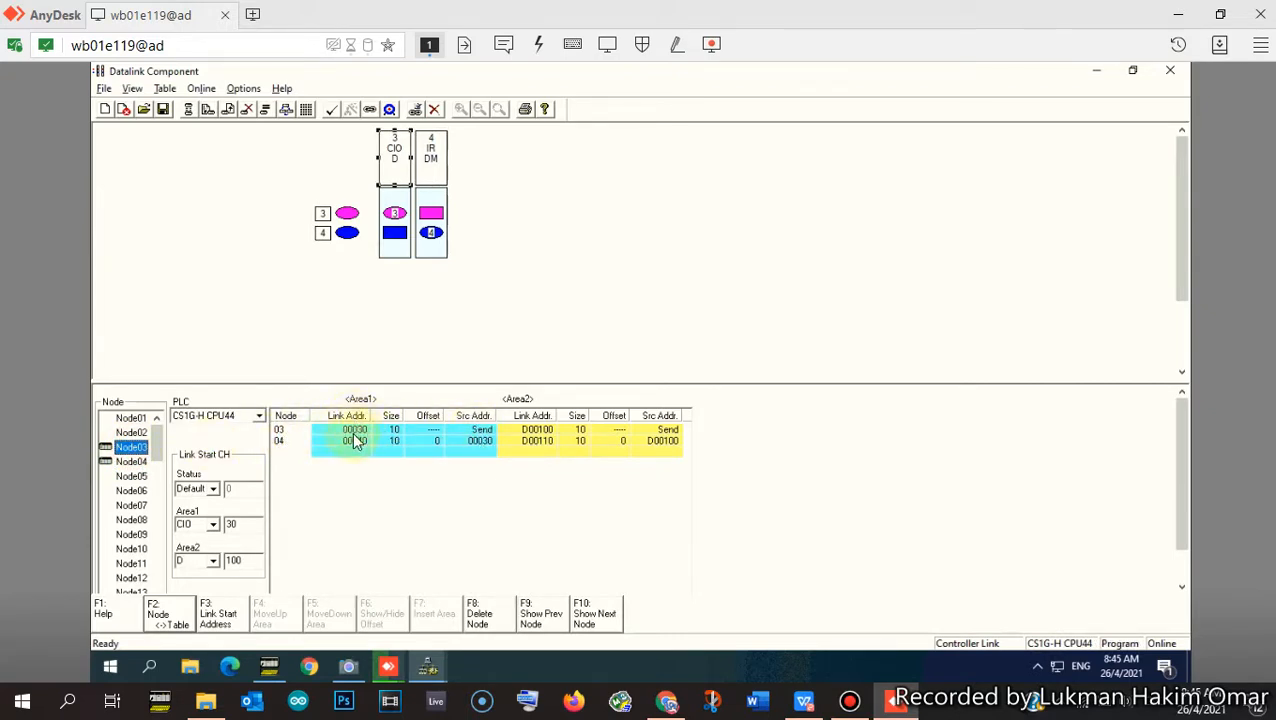
left_click(432, 234)
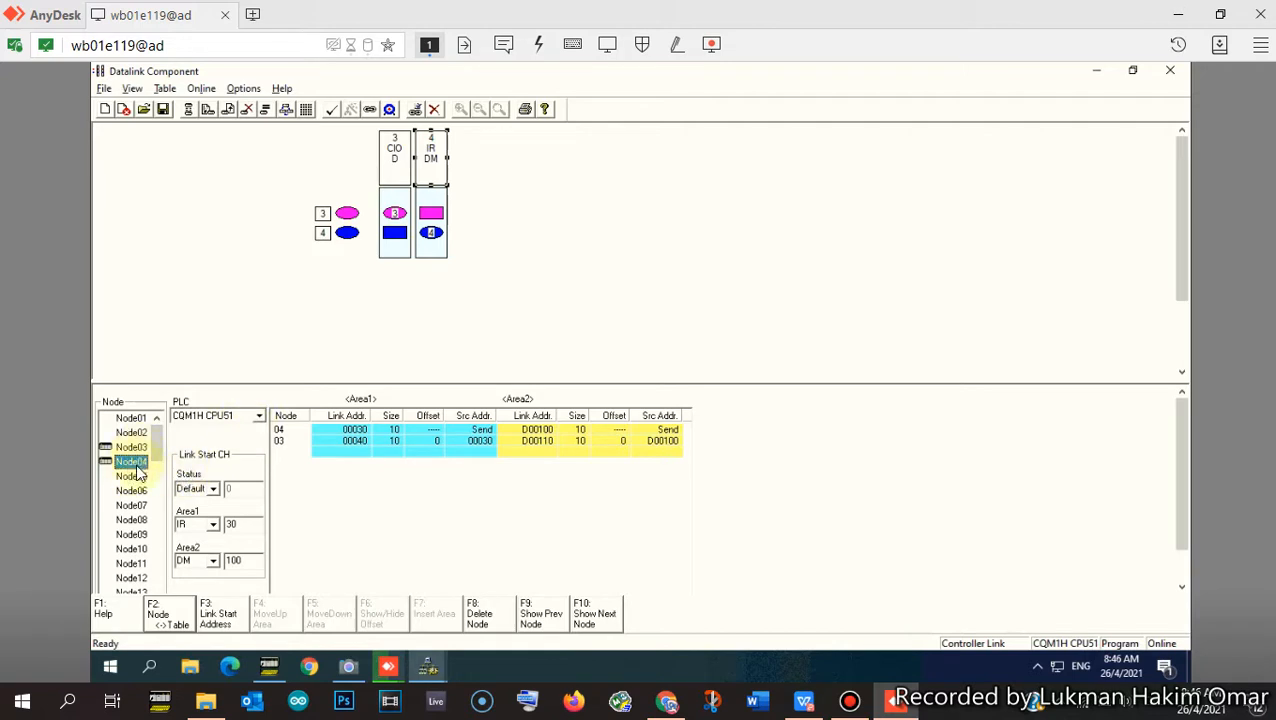
left_click(280, 429)
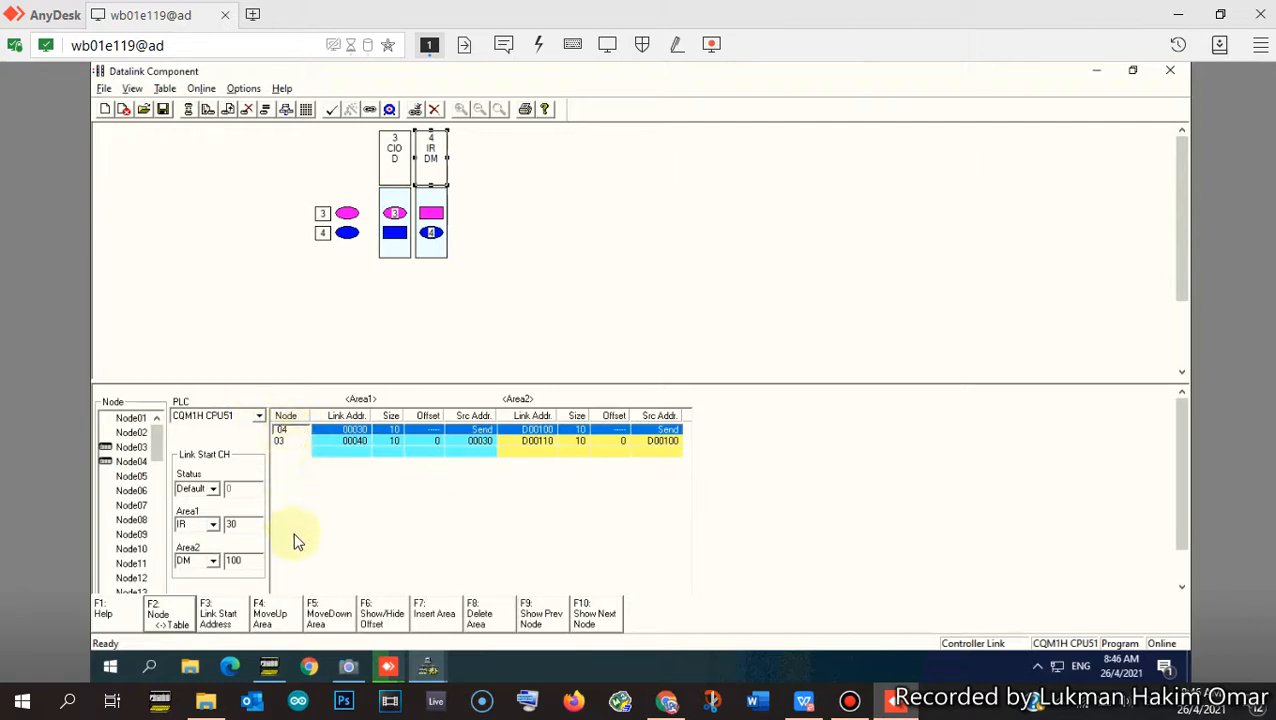
left_click(320, 616)
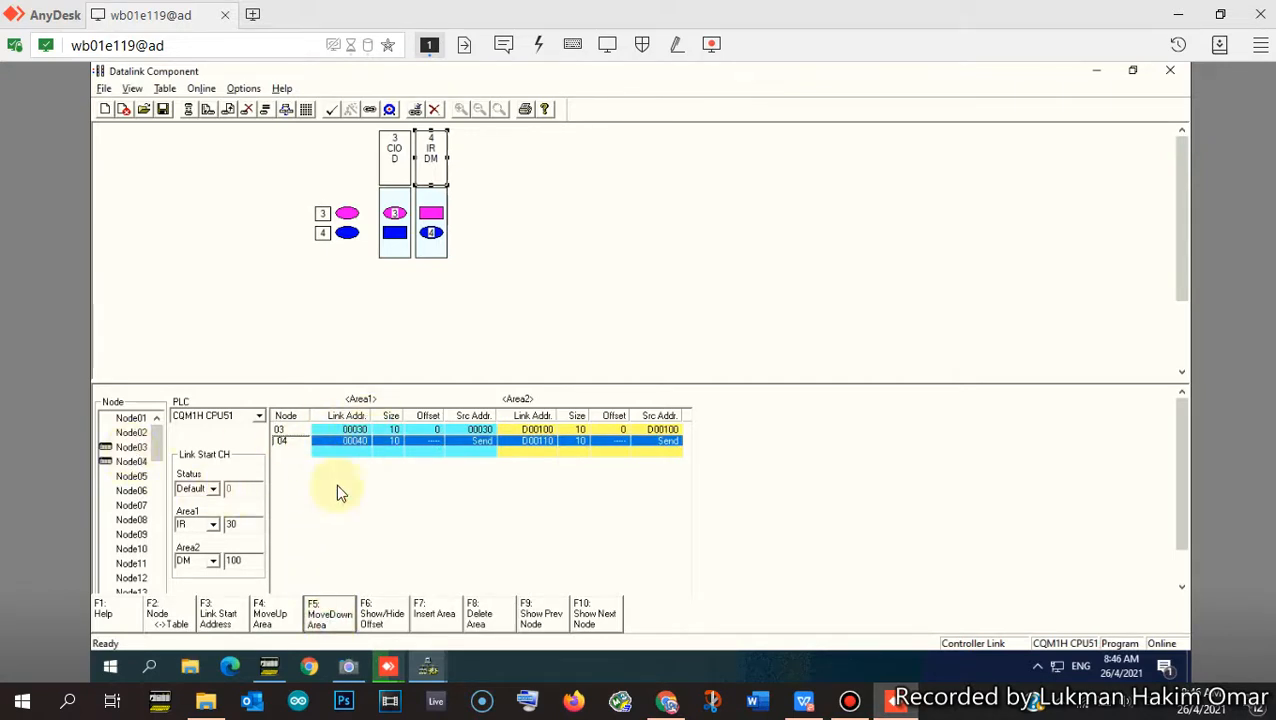
- Review the send and receive link addresses of Node03 and Node04 and the Area1 sizes in Node03's table
left_click(131, 447)
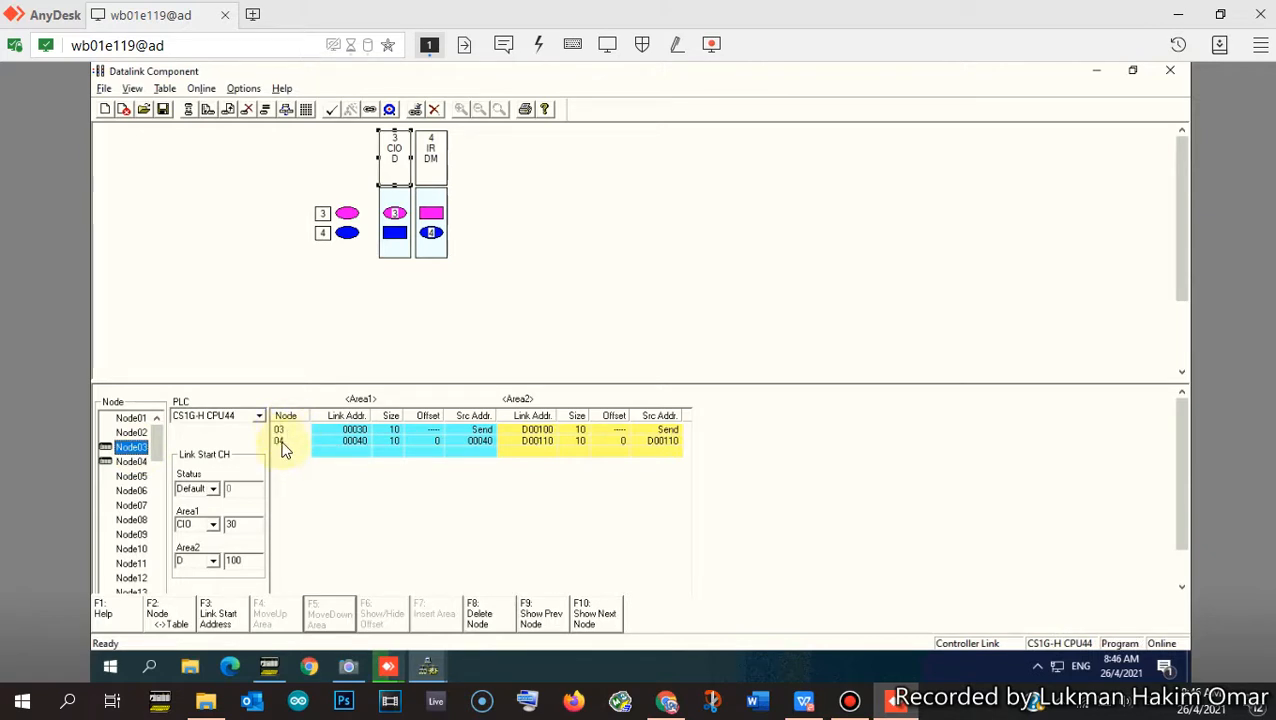
left_click(131, 461)
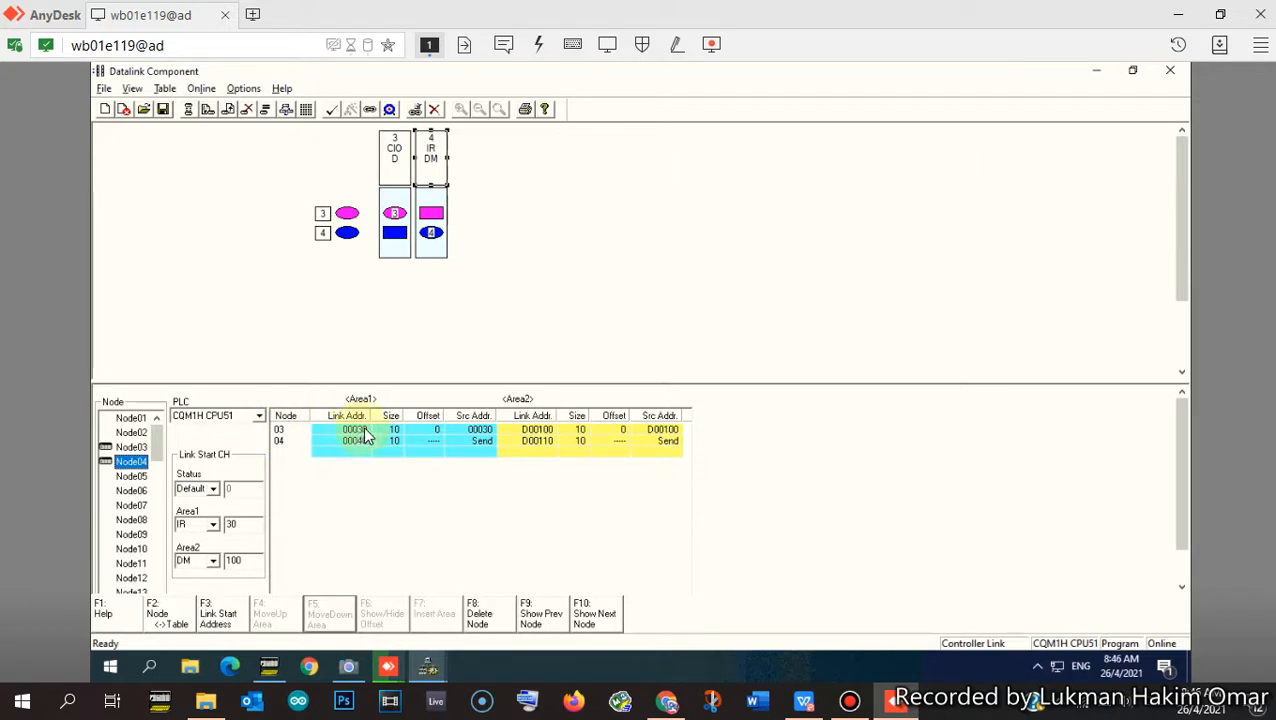
left_click(138, 448)
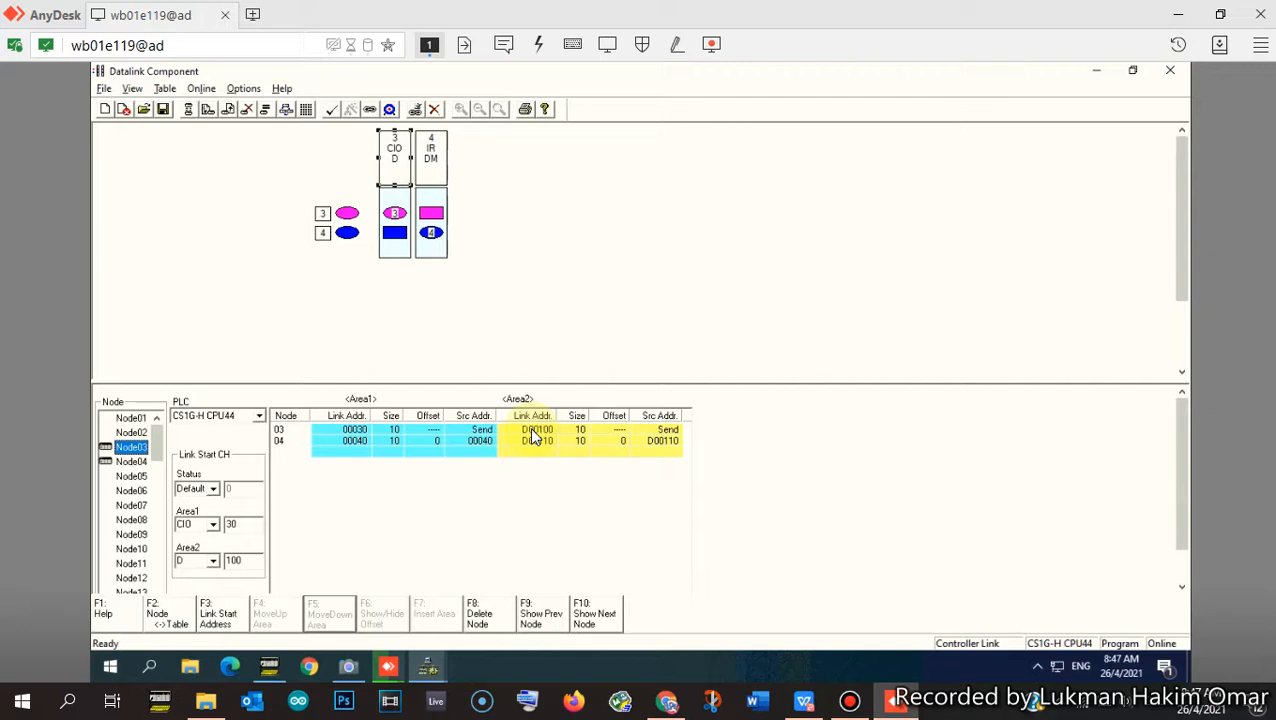
left_click(394, 430)
left_click(393, 441)
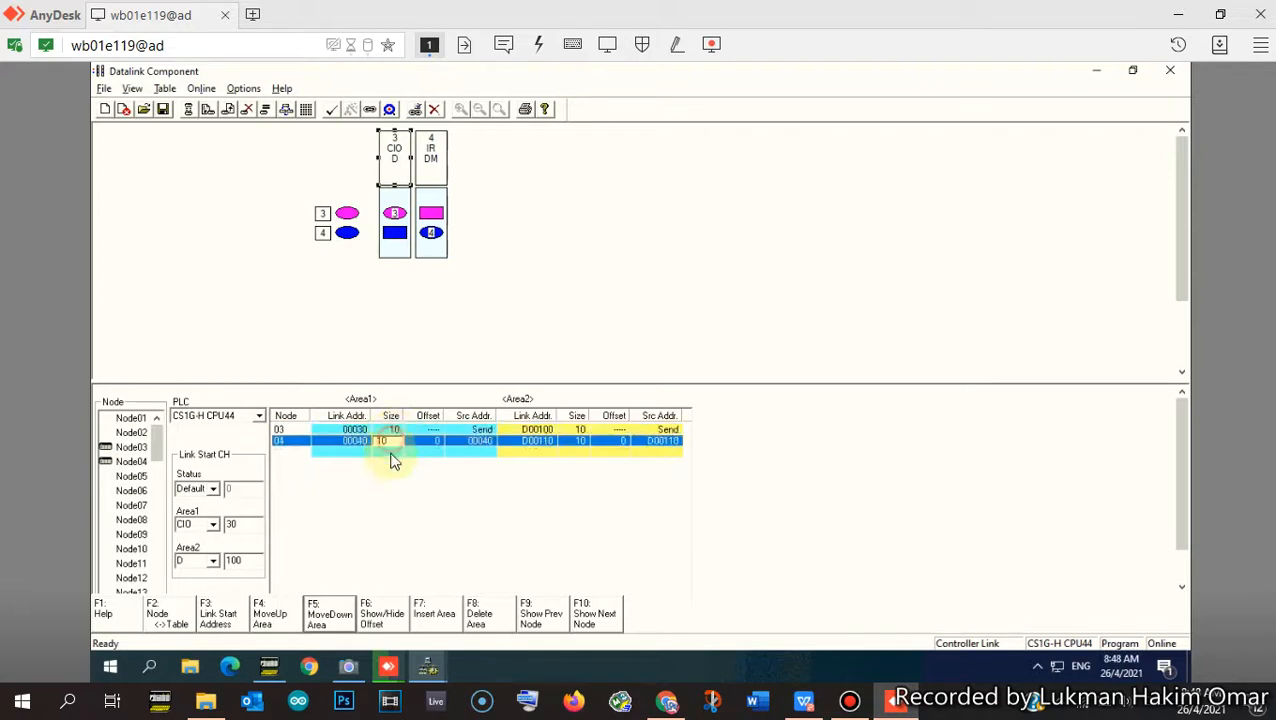
left_click(391, 430)
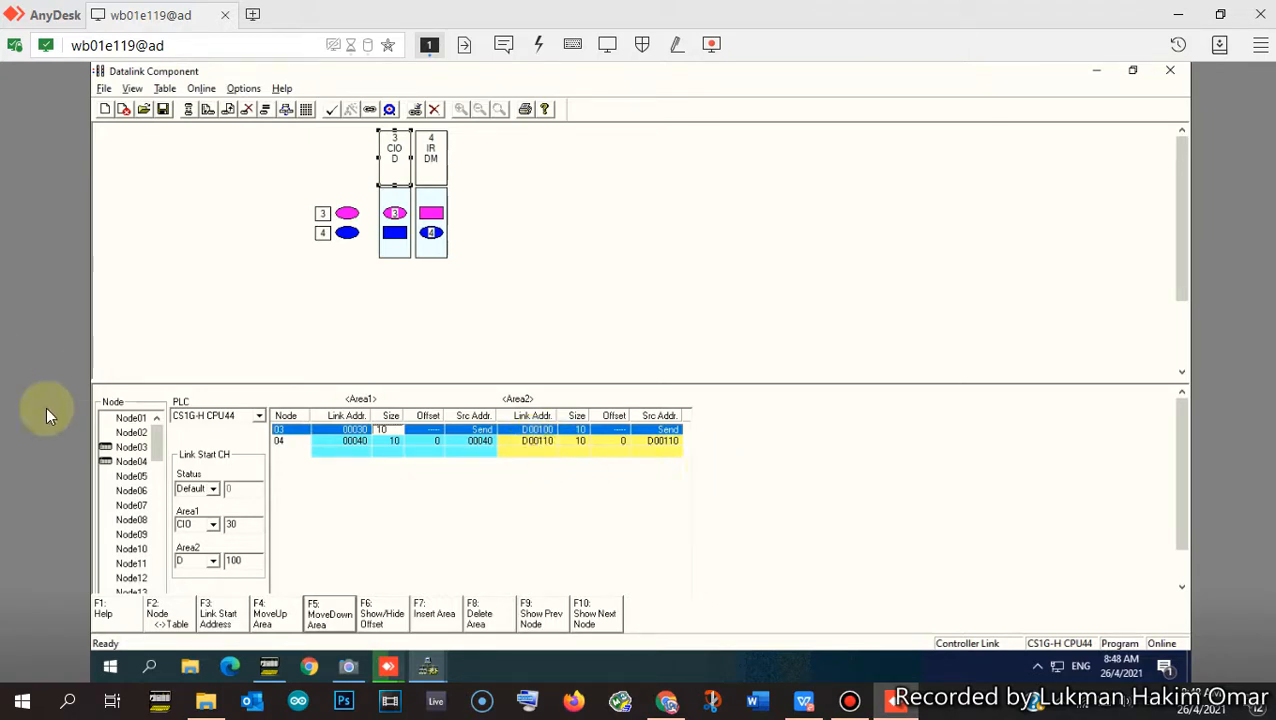
left_click(130, 448)
left_click(130, 462)
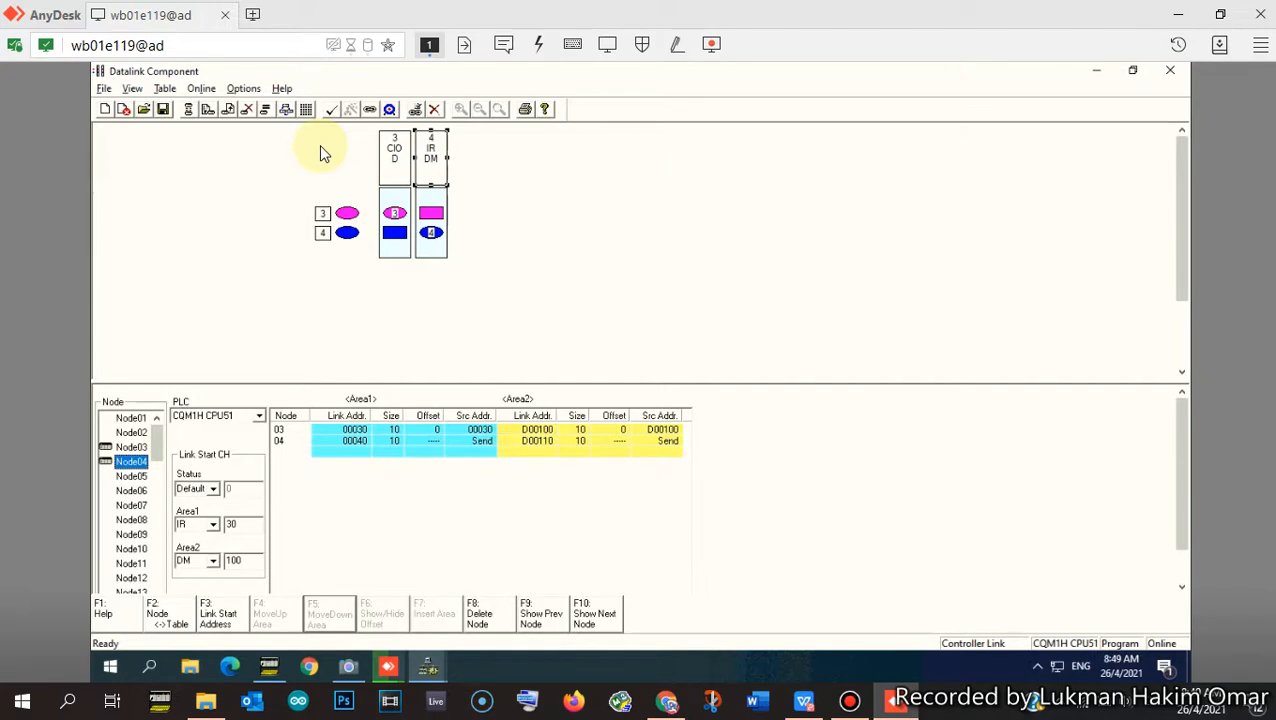
- Check the data link status at operating level 0, set the data link operation to Stop, and close the status window
left_click(189, 113)
left_click(287, 112)
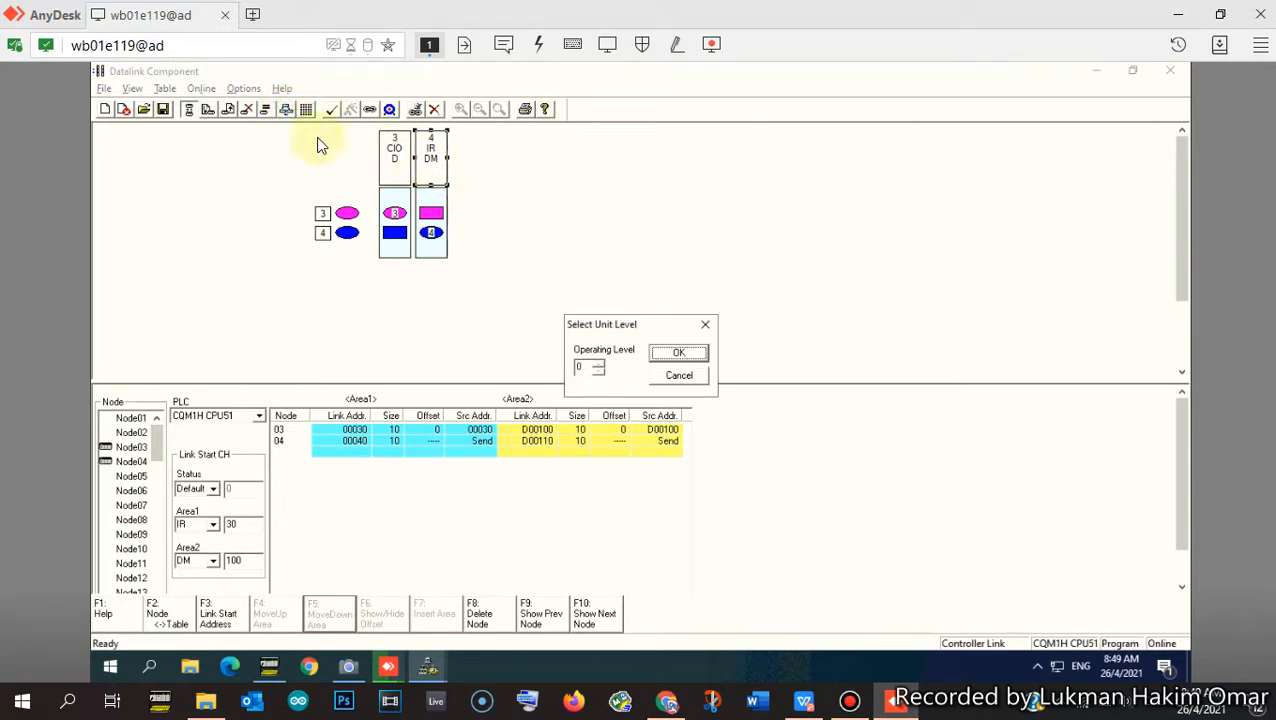
left_click(668, 350)
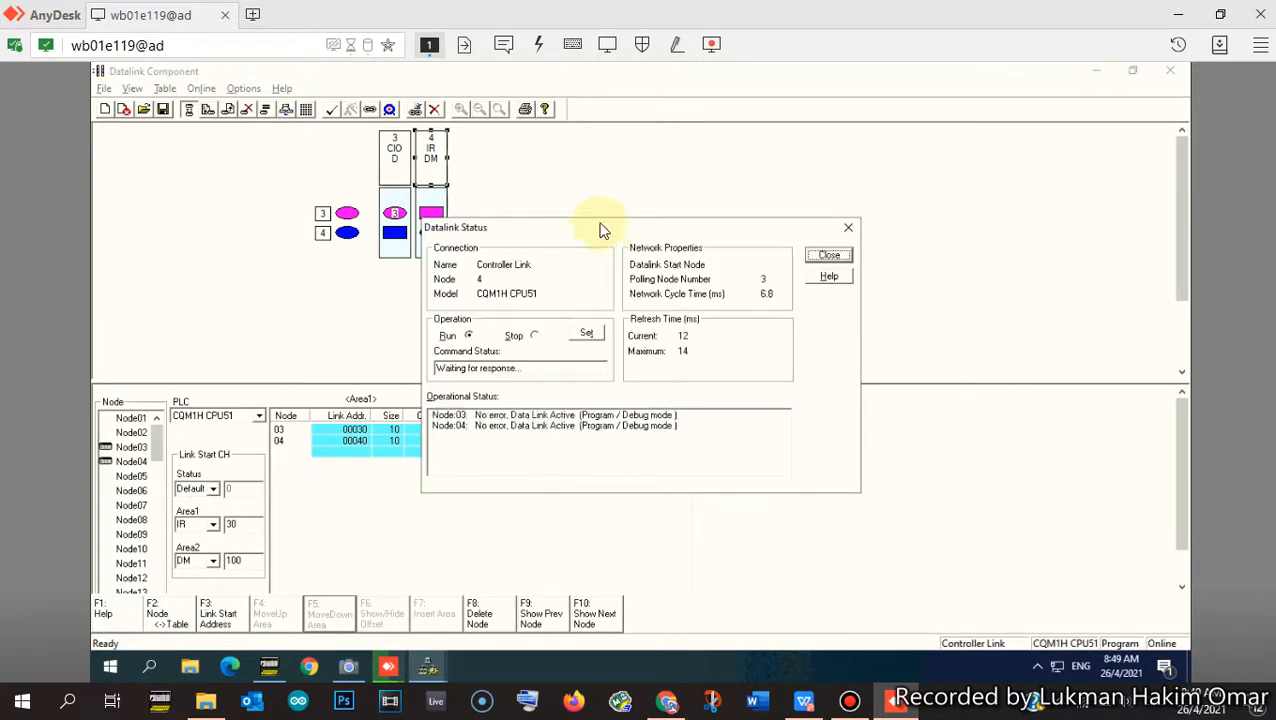
left_click_drag(620, 229, 662, 154)
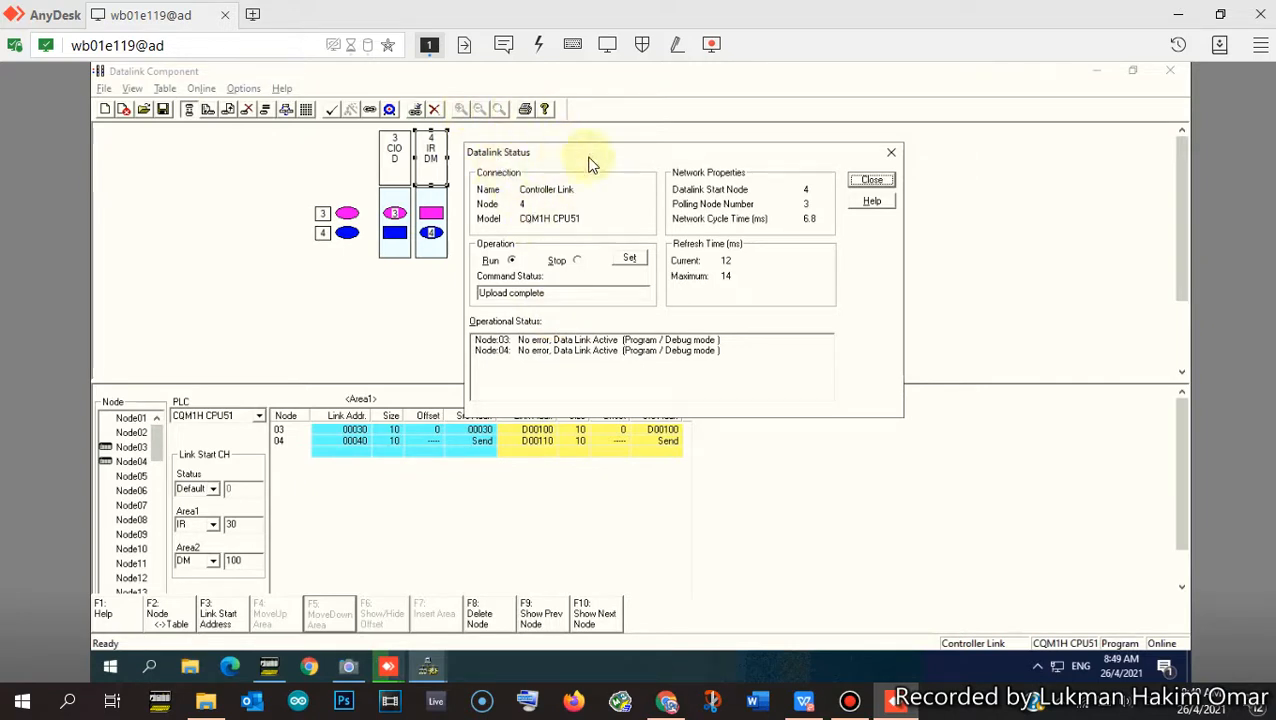
left_click_drag(601, 157, 630, 142)
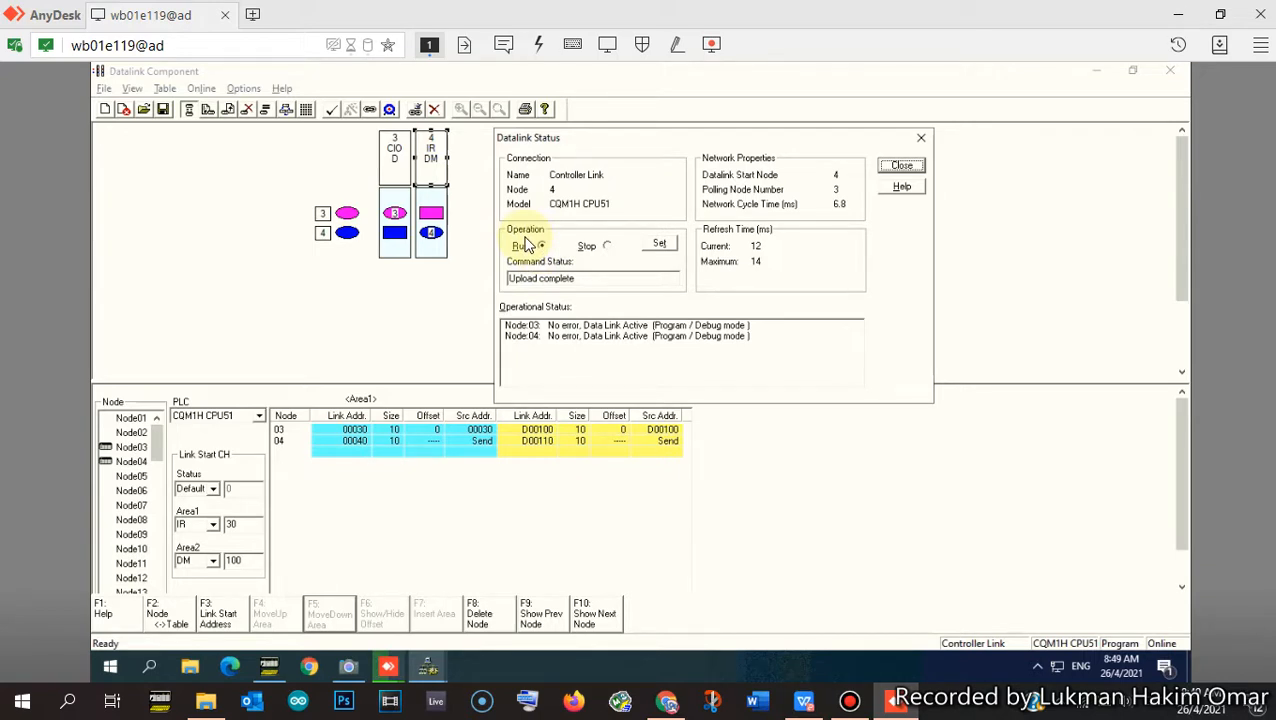
left_click(607, 247)
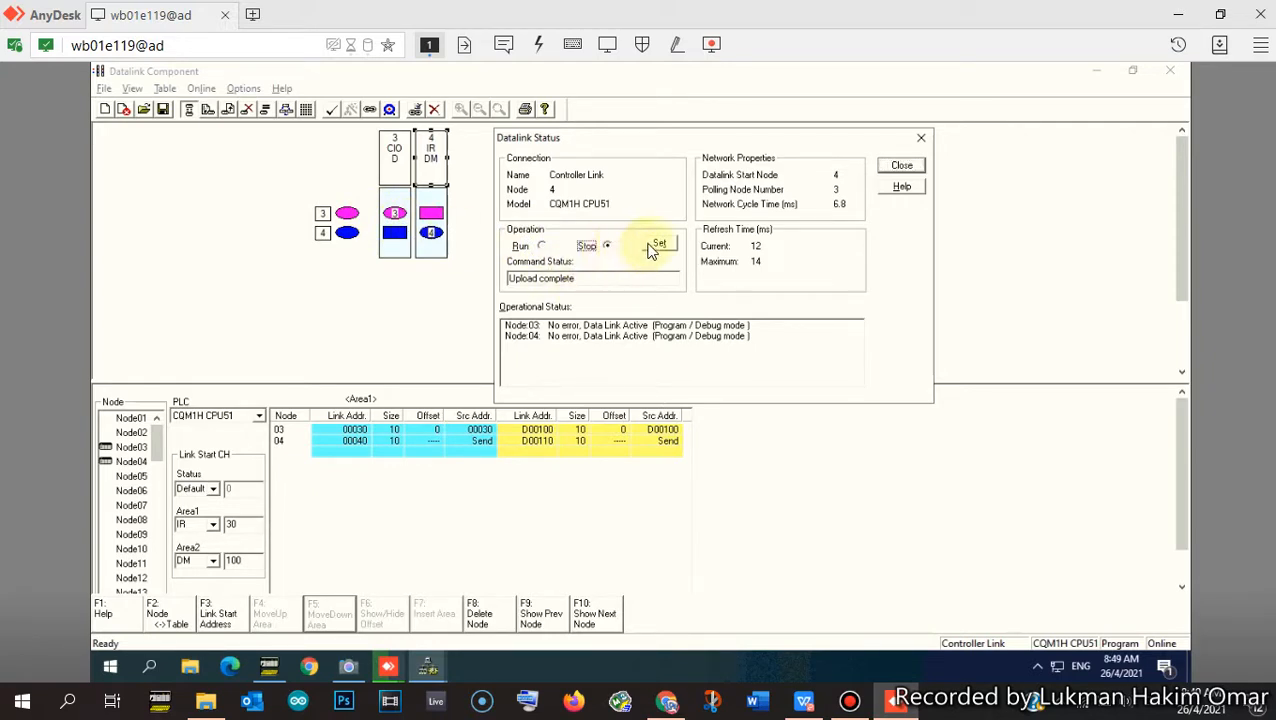
left_click(657, 246)
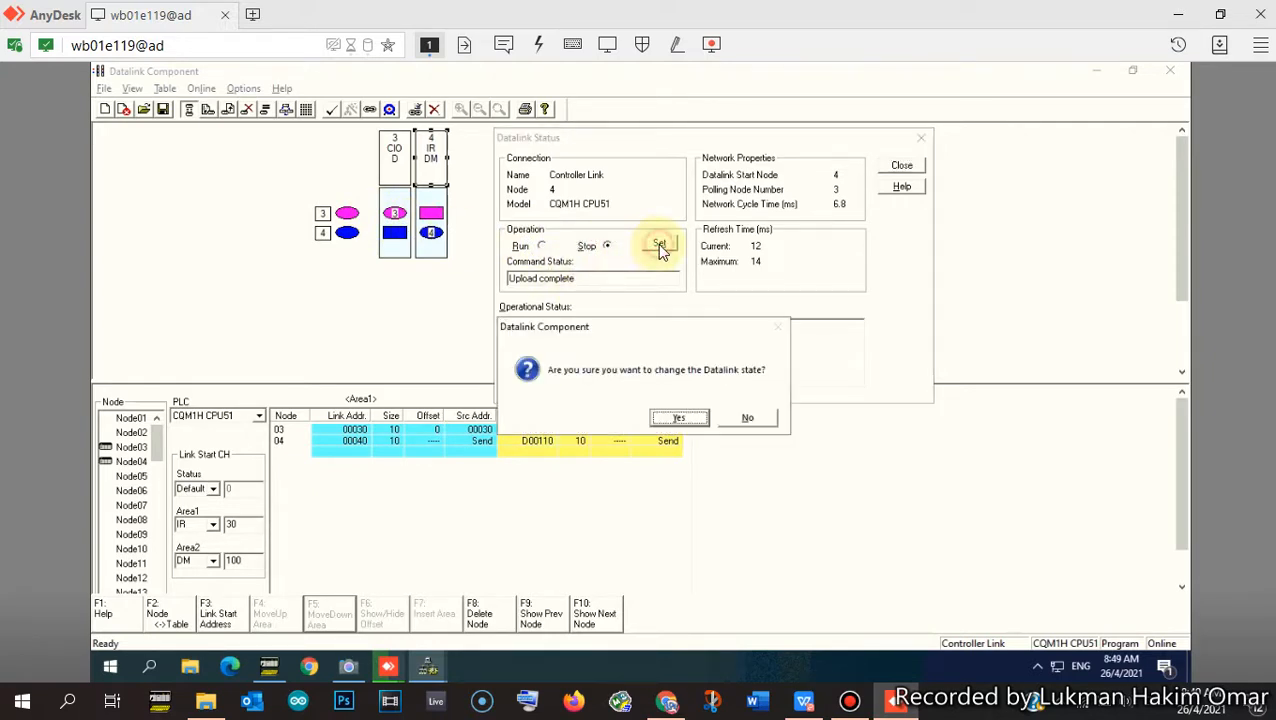
left_click(673, 418)
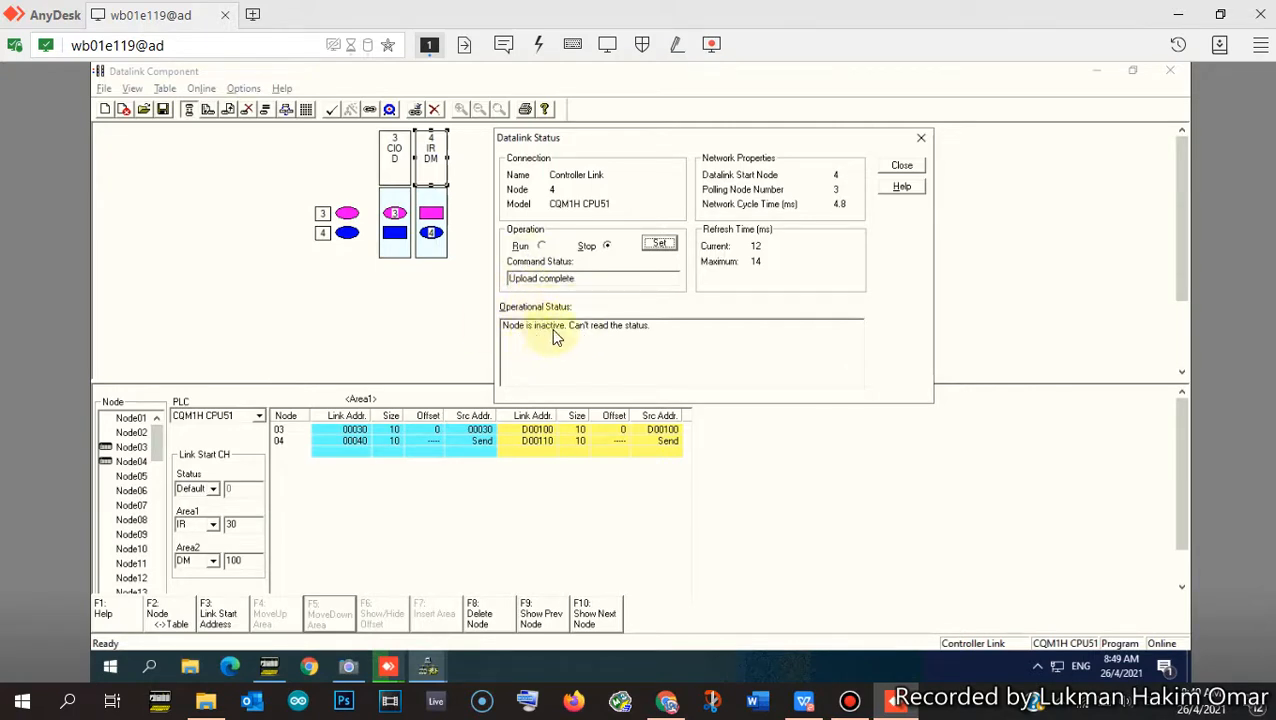
left_click(901, 168)
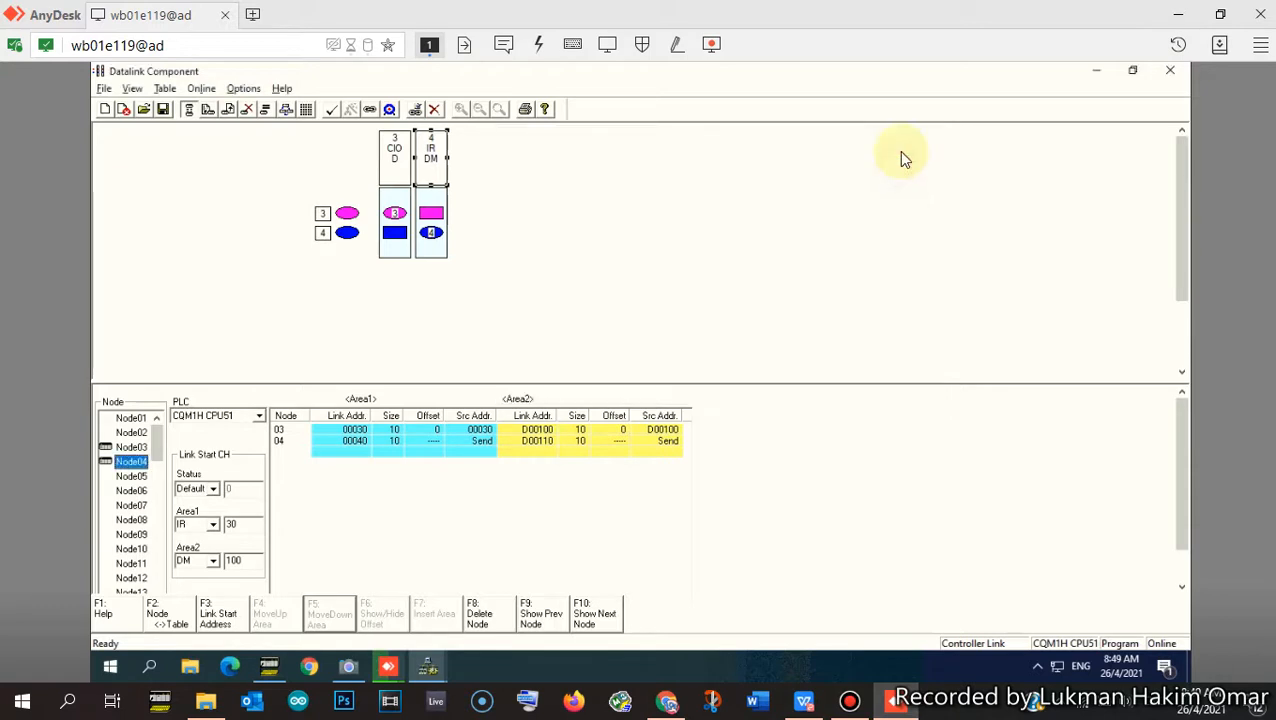
- Read the data link tables from nodes 3 and 4 over the PLC network and acknowledge the result list
left_click(228, 107)
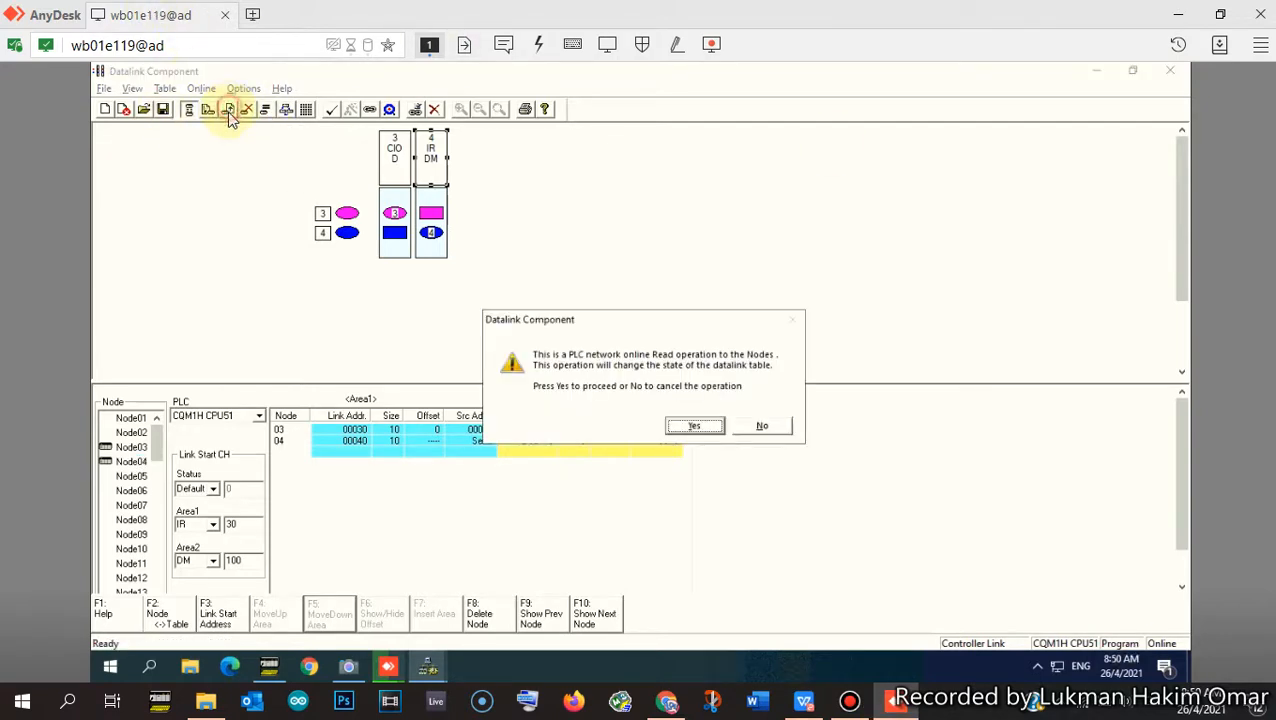
left_click(676, 426)
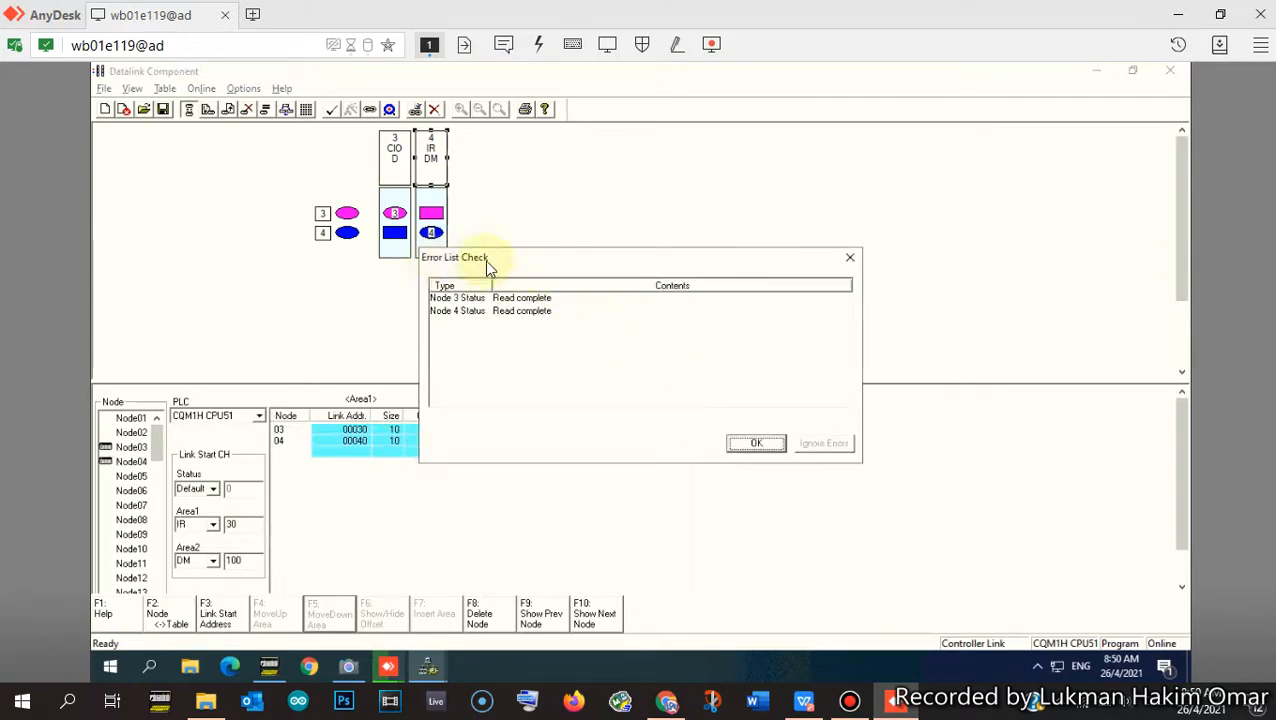
left_click(756, 443)
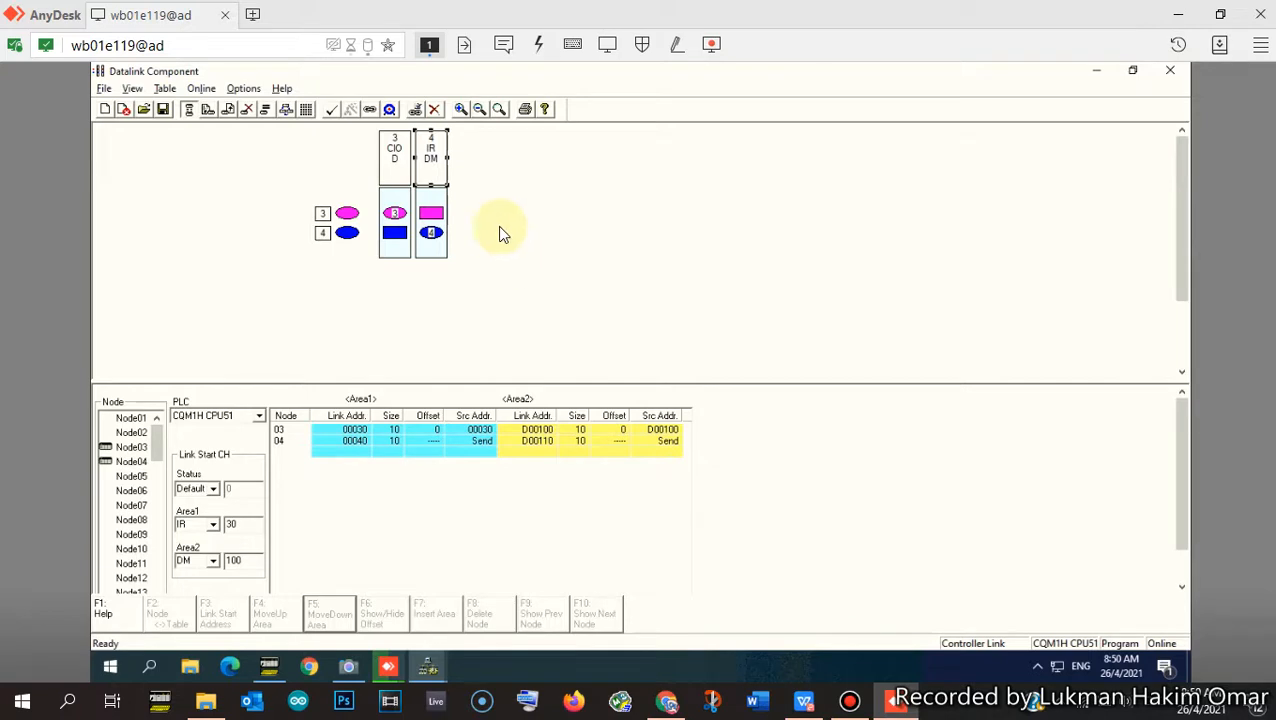
- Open the data link status at operating level 0 and set the data link operation to Run
left_click(287, 112)
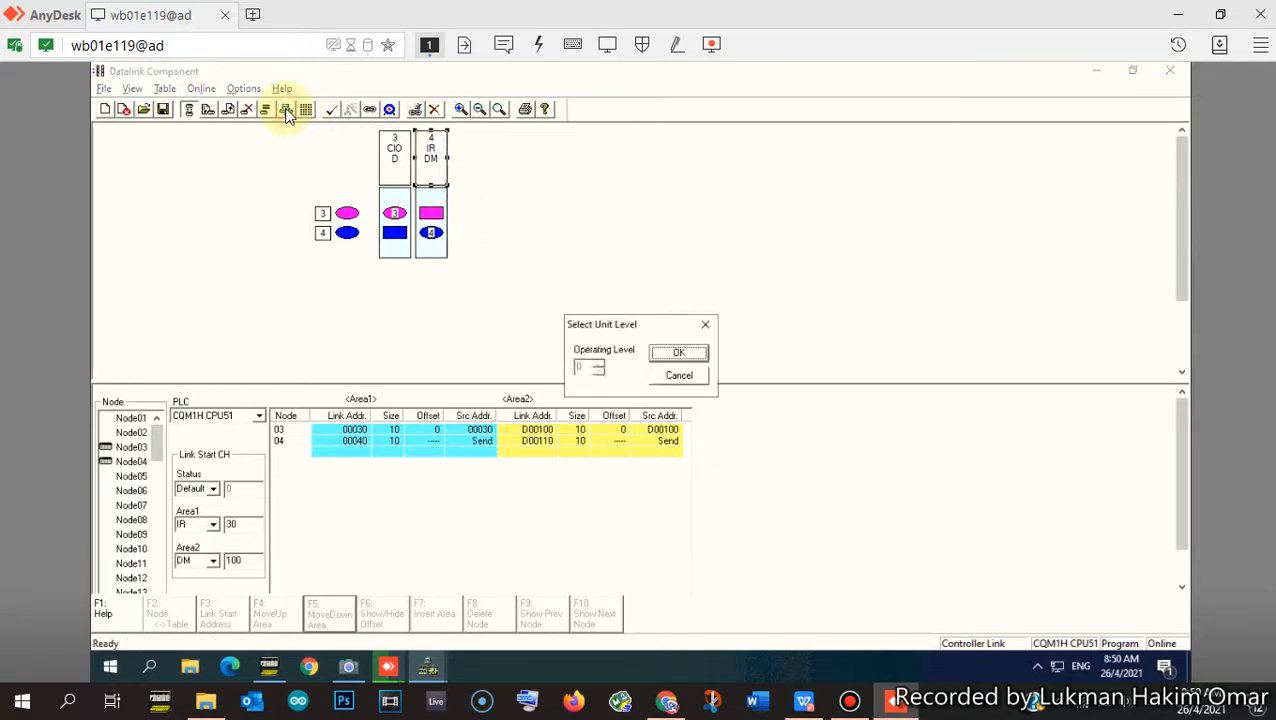
left_click(680, 353)
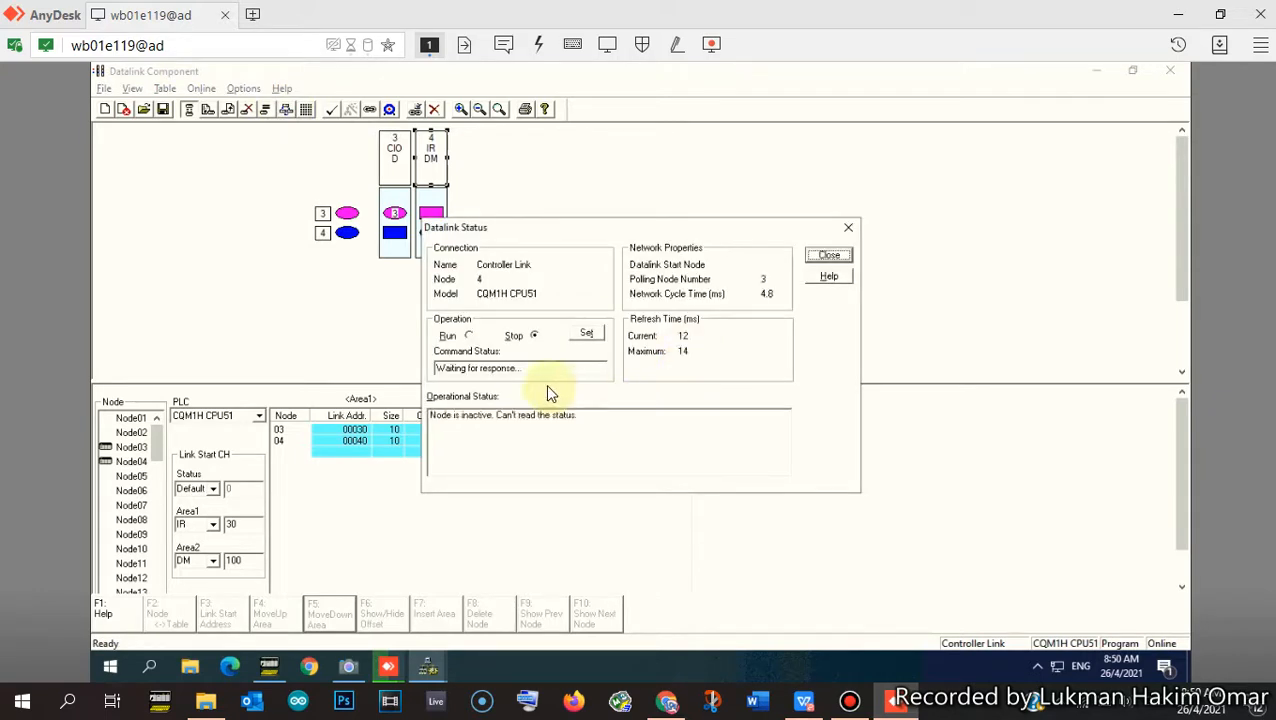
left_click(468, 336)
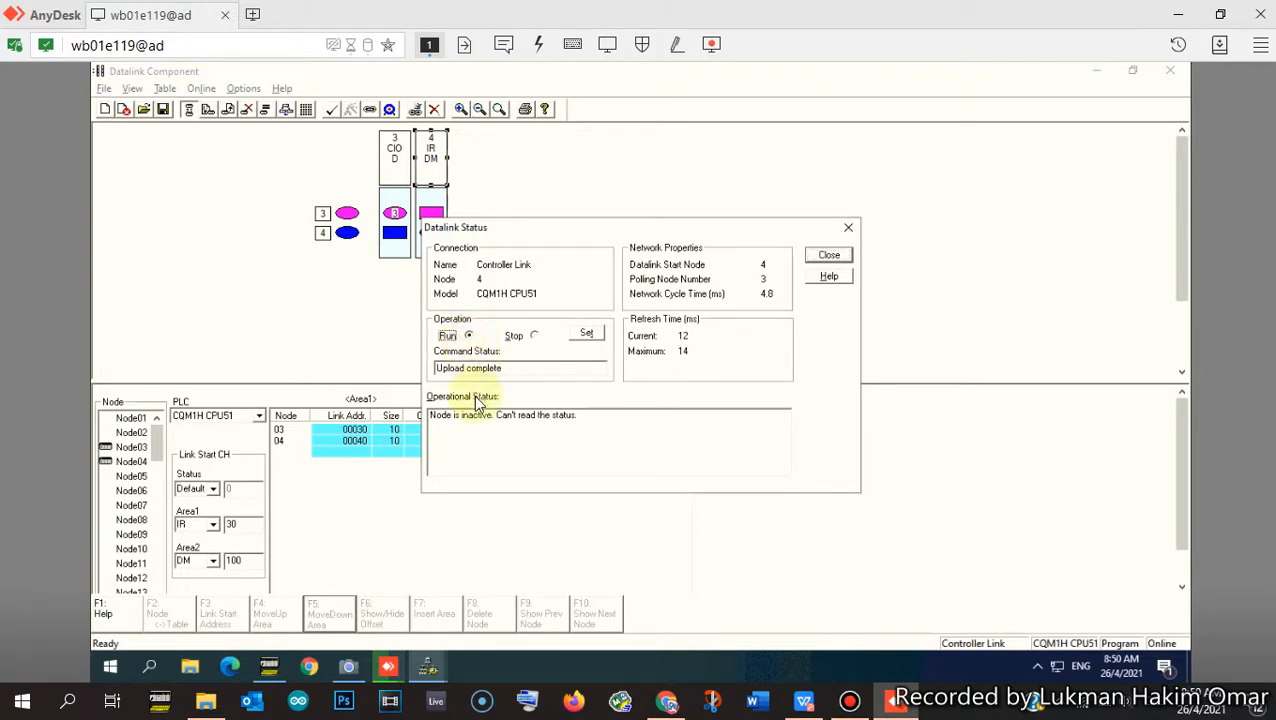
left_click(587, 335)
left_click(692, 421)
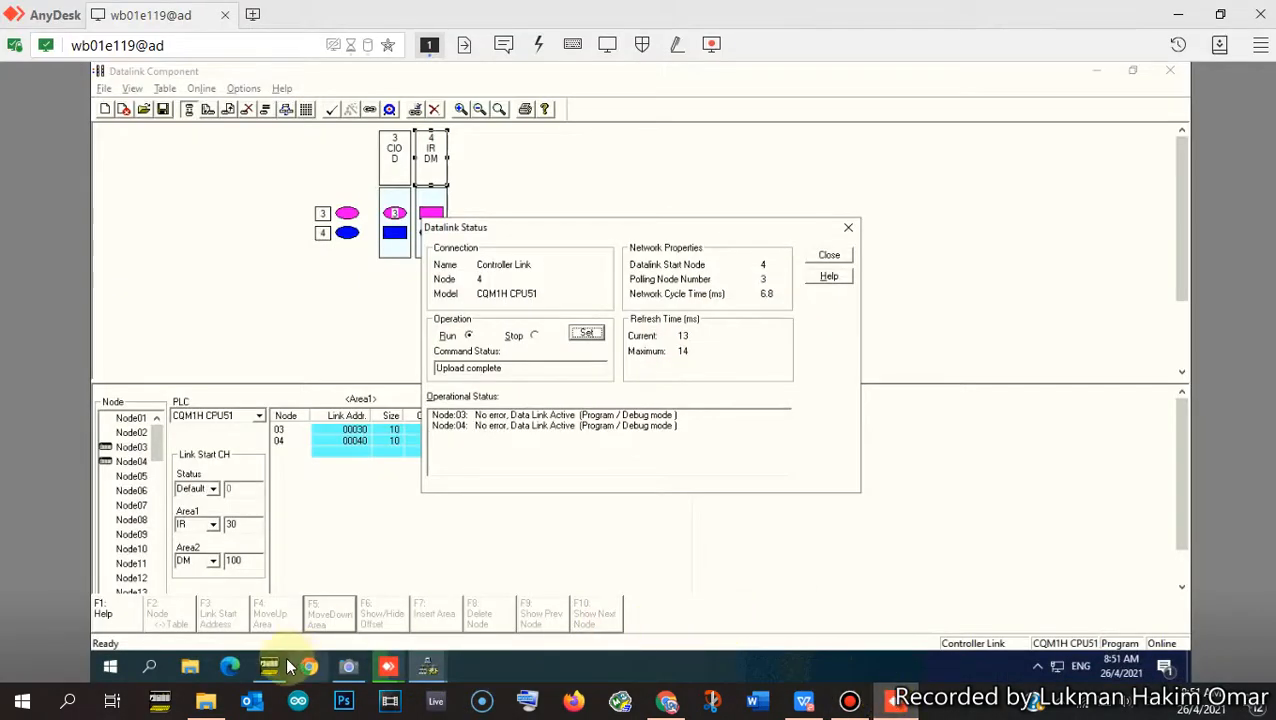
- Check the two PLC racks in the camera view, and close the data link status window
left_click(345, 668)
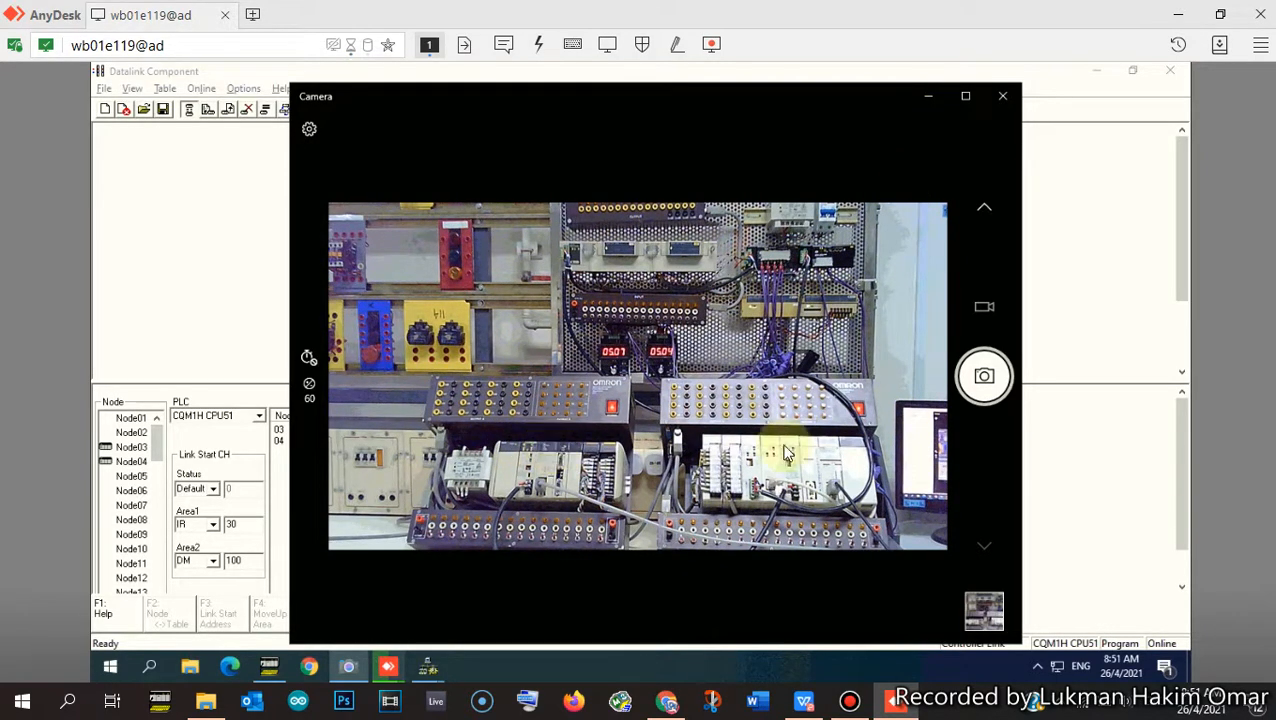
left_click(927, 100)
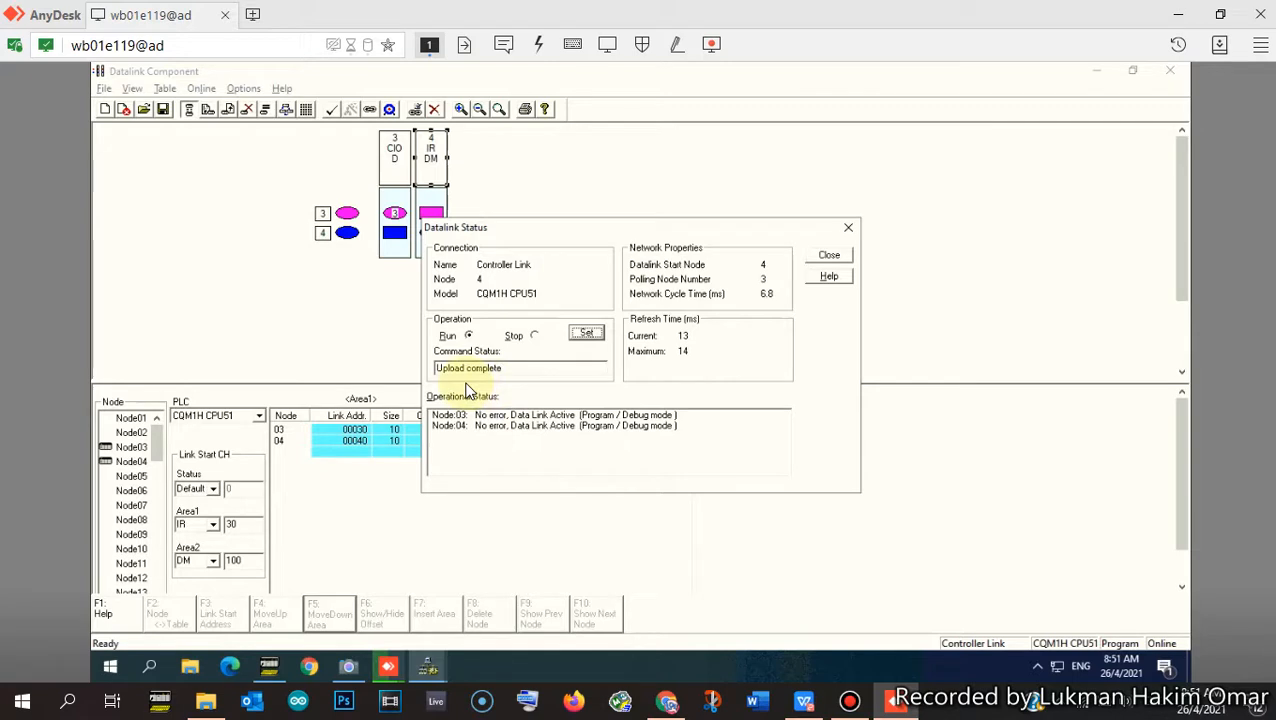
left_click(828, 257)
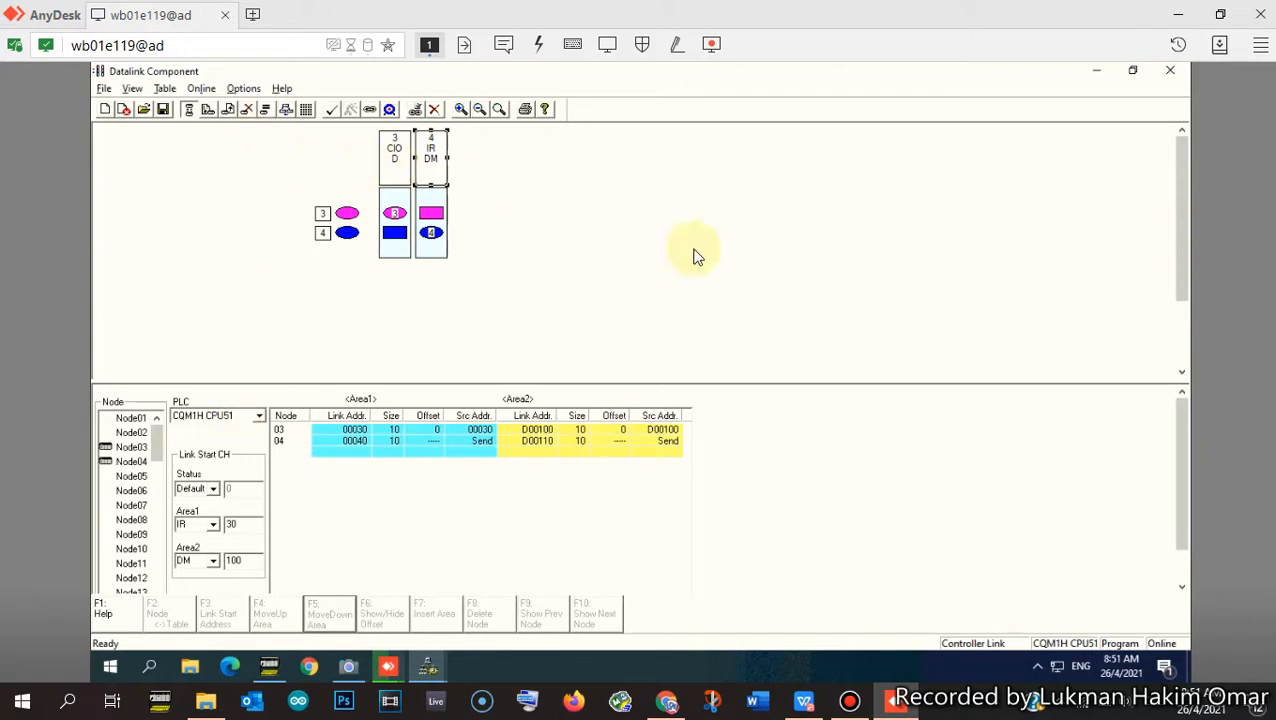
- Exit the Datalink Component without saving the changes
left_click(104, 88)
left_click(125, 228)
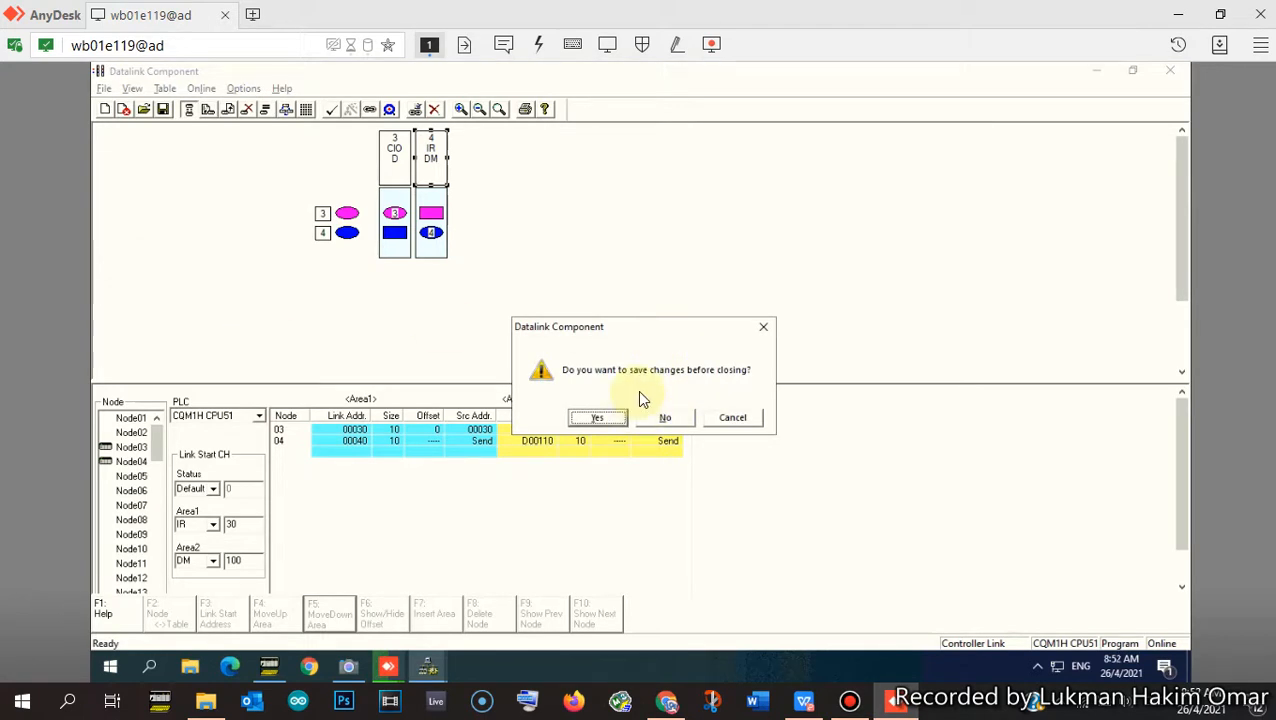
left_click(667, 418)
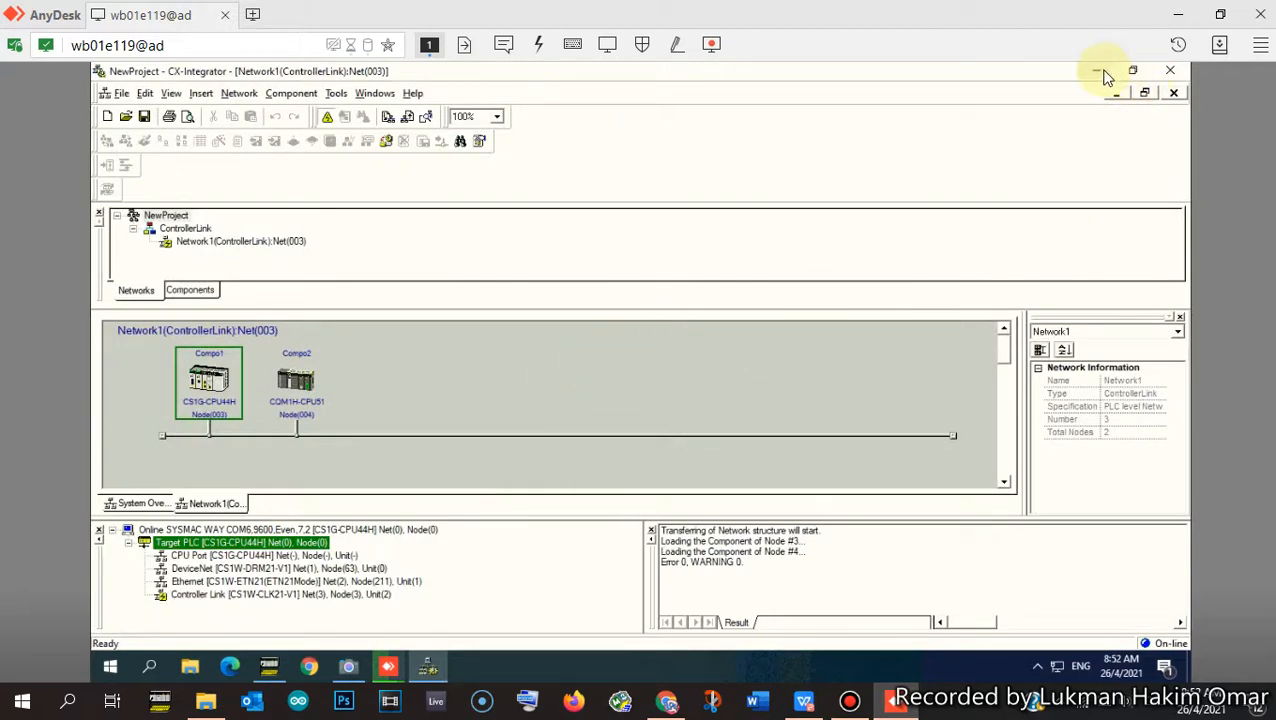
- Take the CX-Integrator network offline, and switch to CX-Programmer to put NewPLC1 offline
left_click(326, 117)
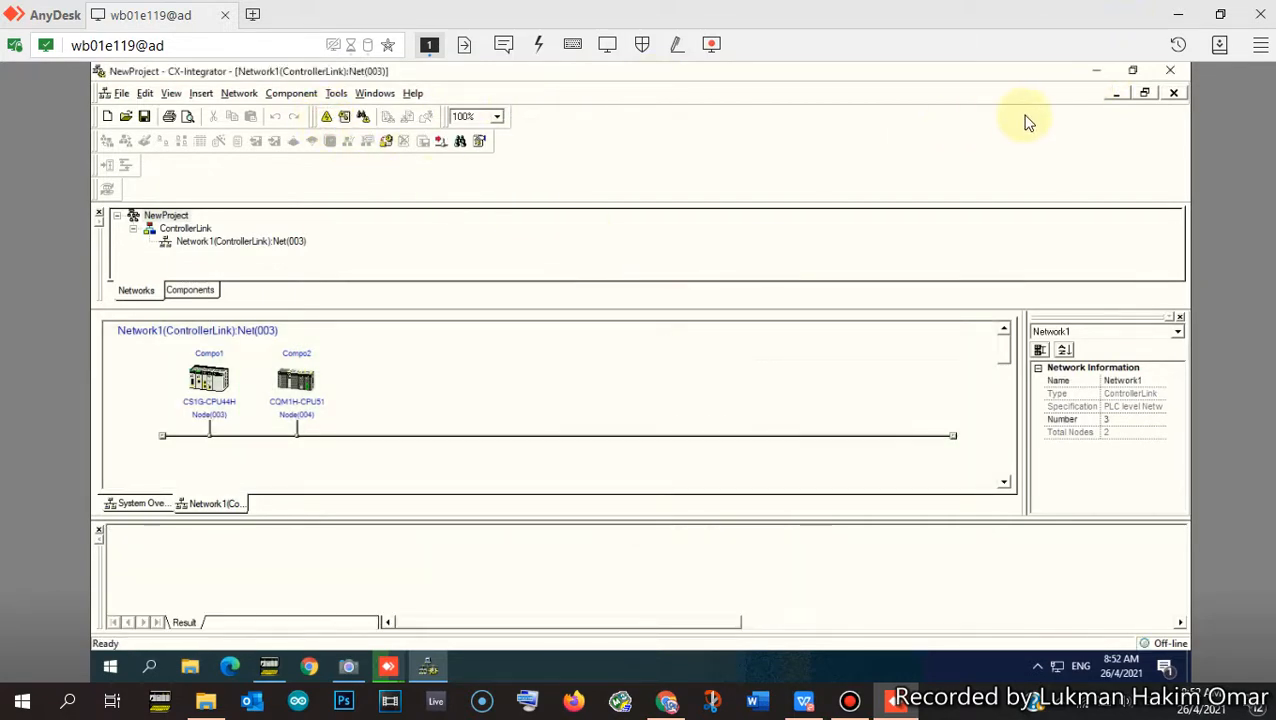
left_click(1096, 70)
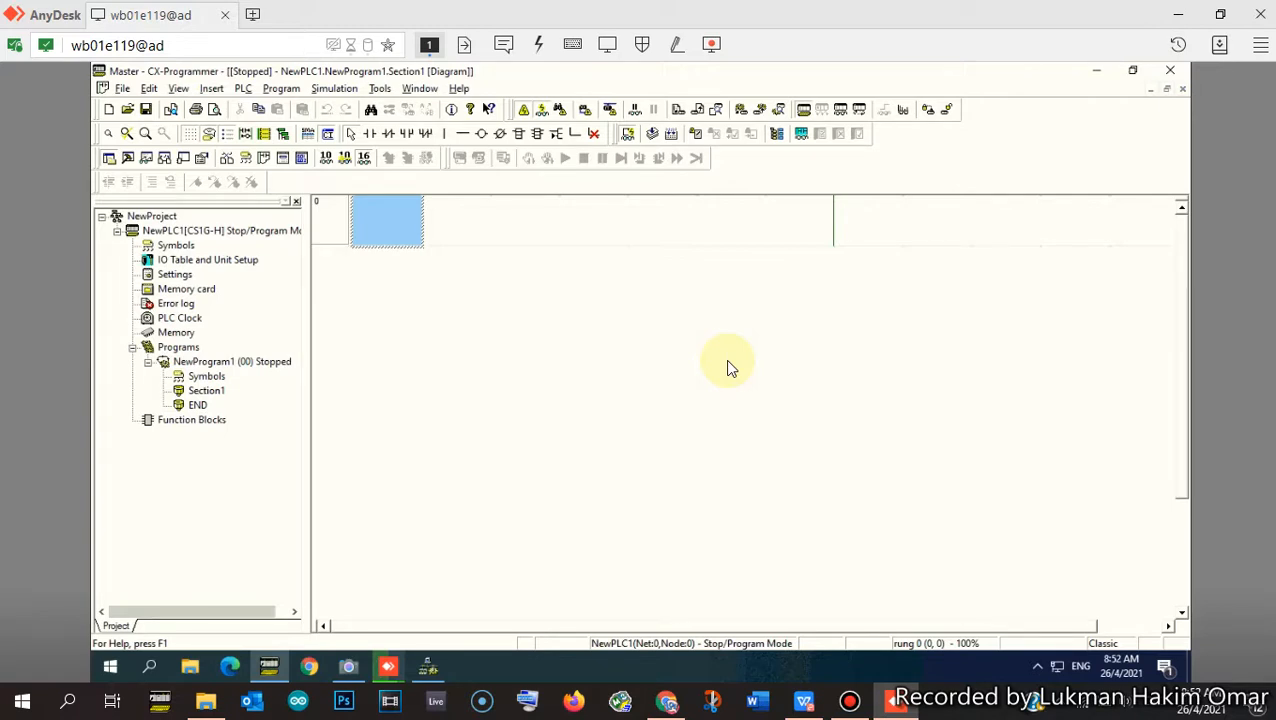
left_click(524, 112)
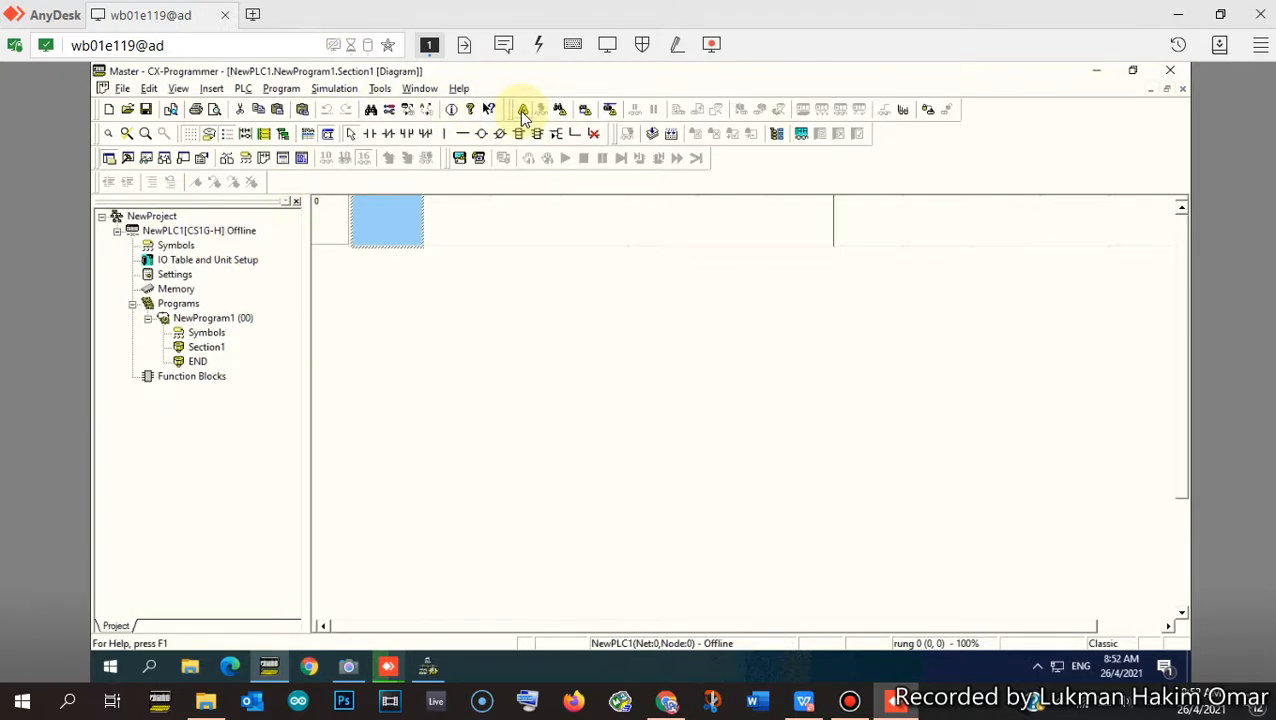
right_click(148, 218)
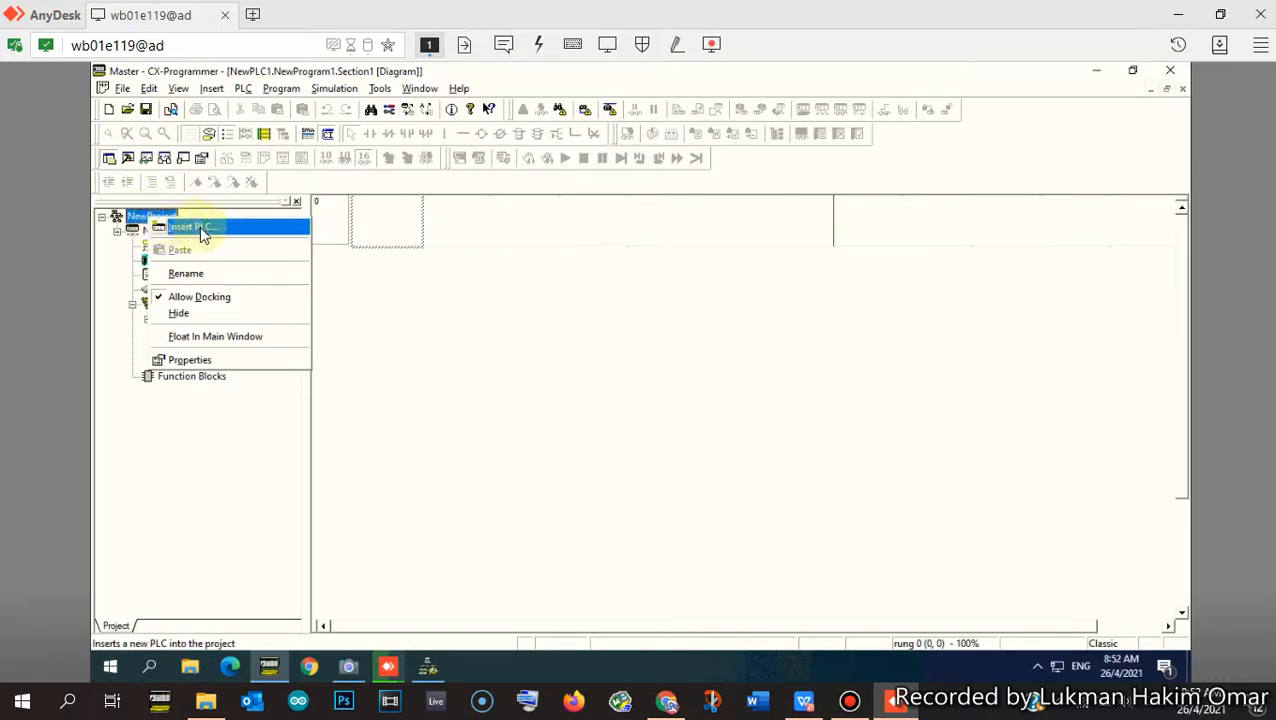
left_click(234, 230)
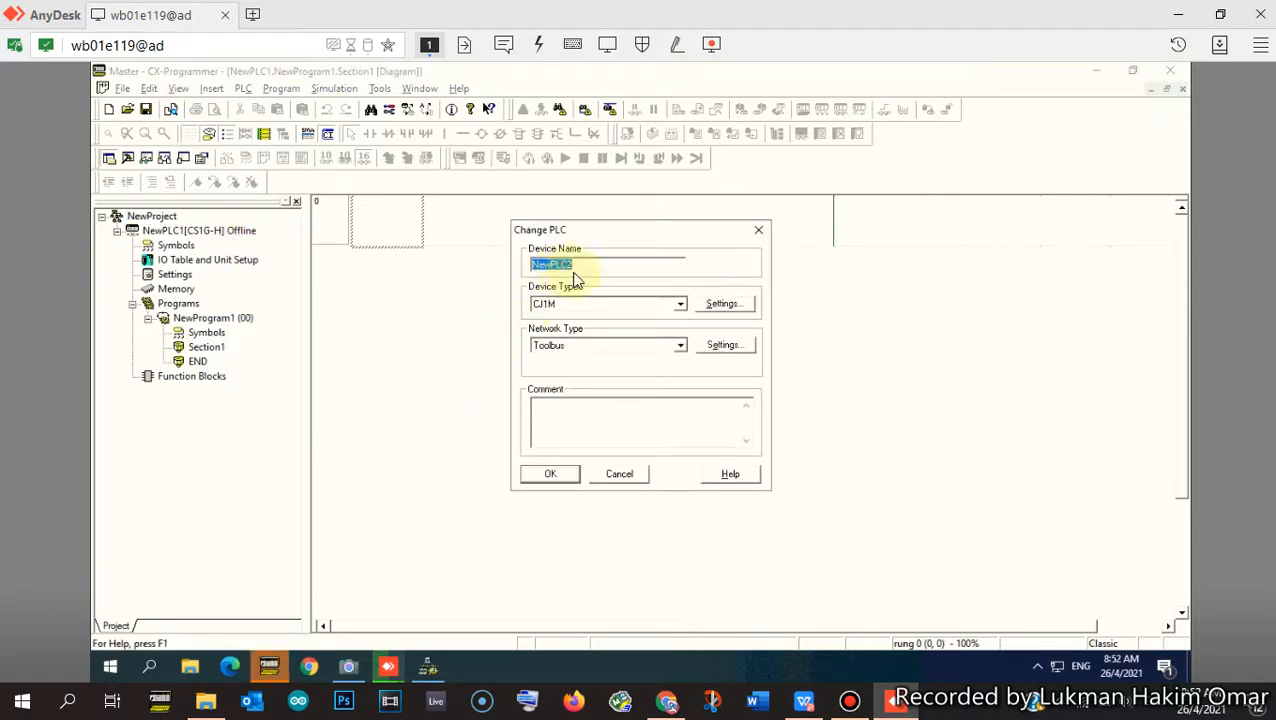
left_click(625, 474)
- Rename the CS1G-H PLC in the project as Master
double_click(190, 232)
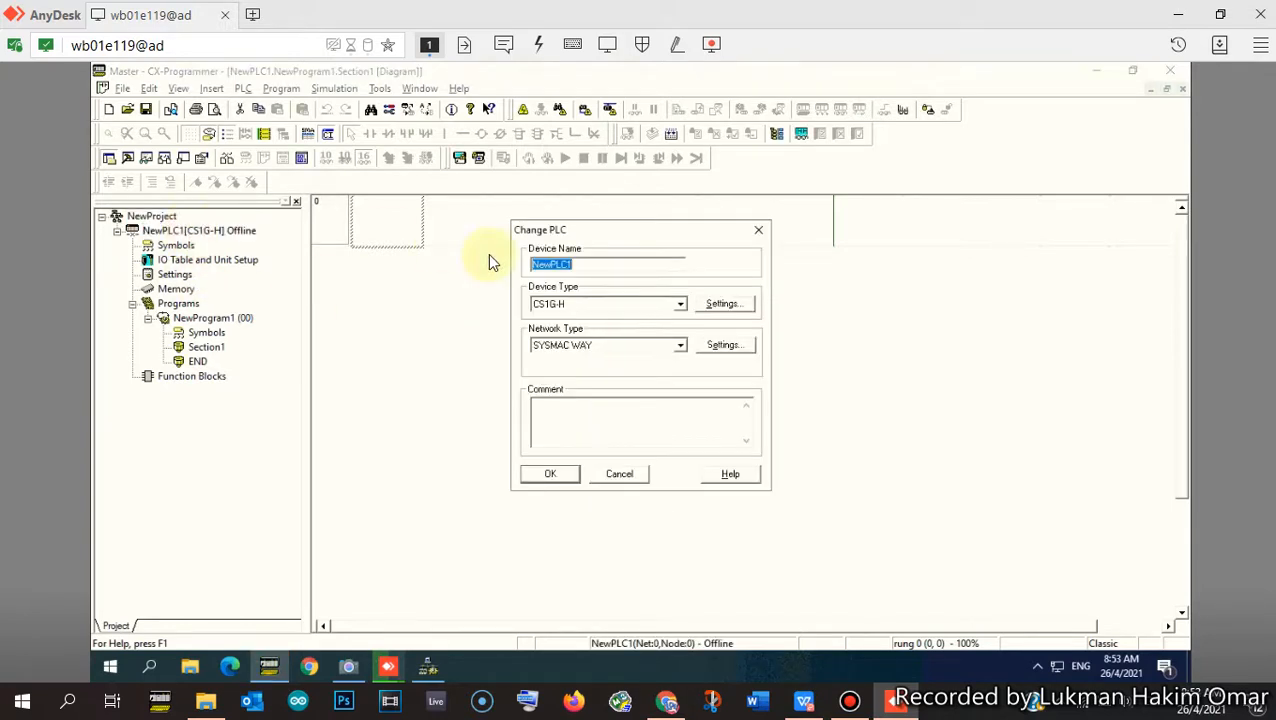
type("Mast")
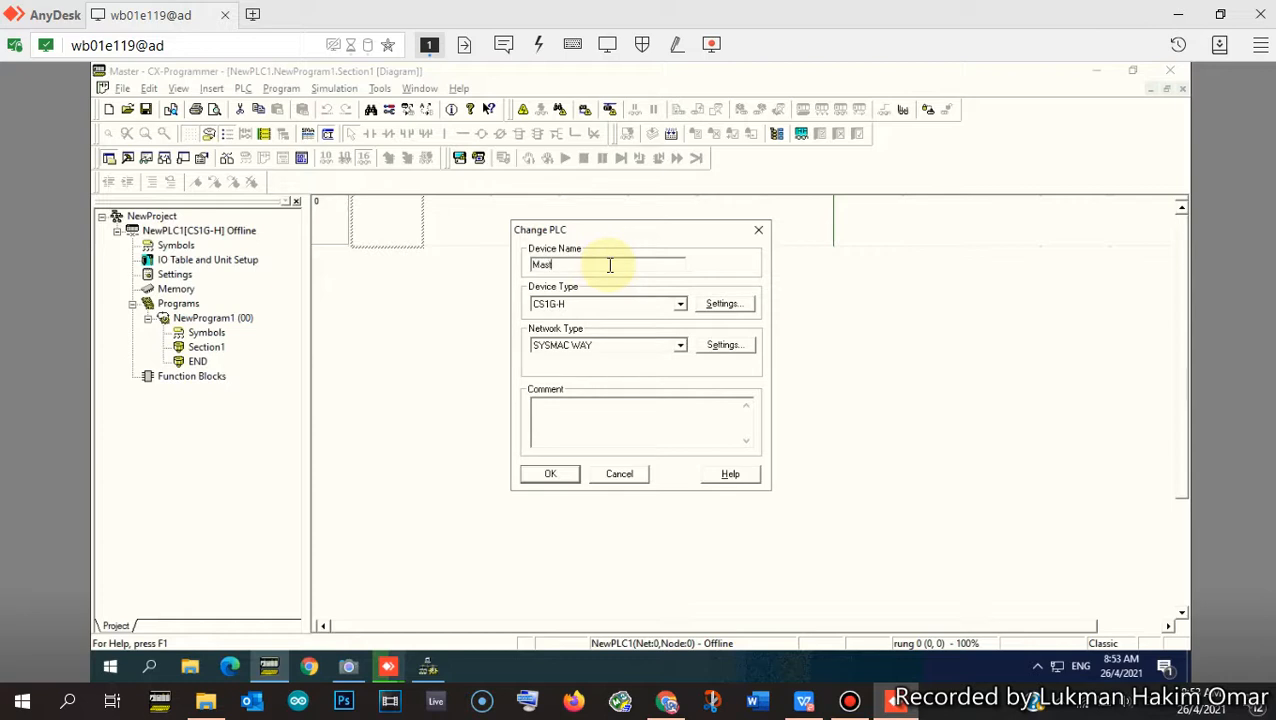
type("er")
left_click(550, 473)
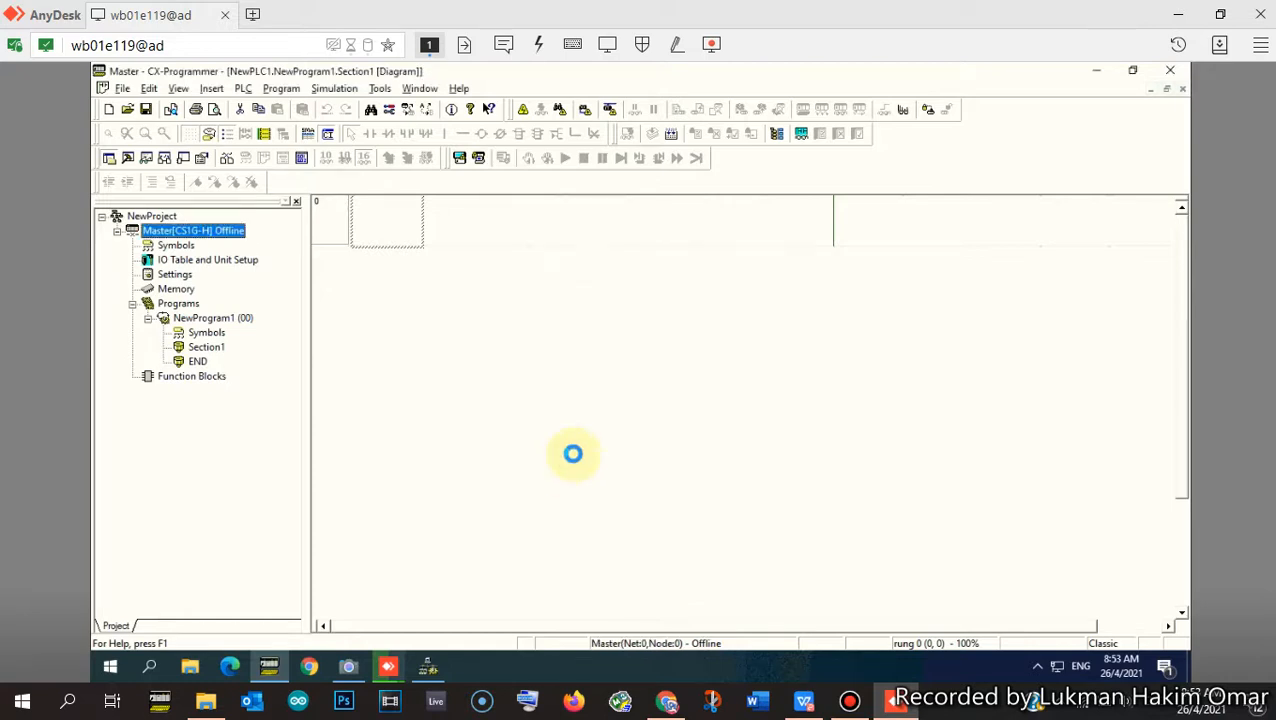
- Start inserting a second PLC into the project with the device name Slave and device type CQM1H
right_click(163, 221)
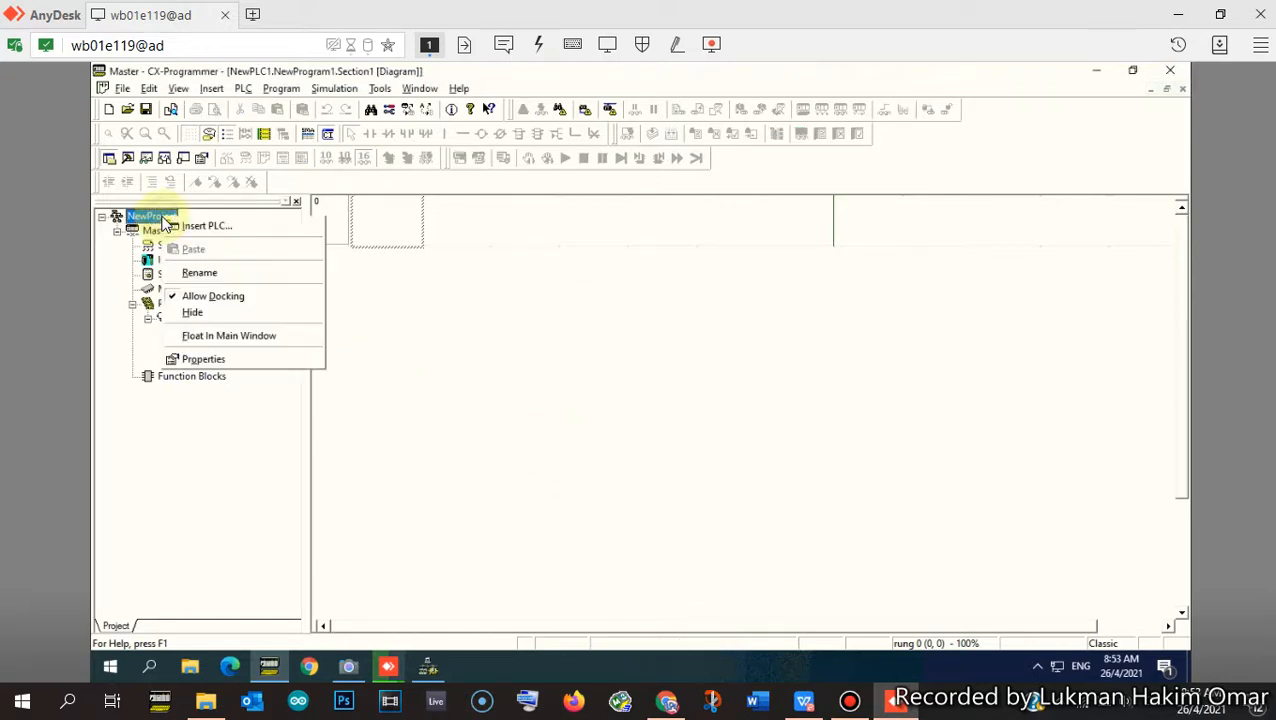
left_click(197, 230)
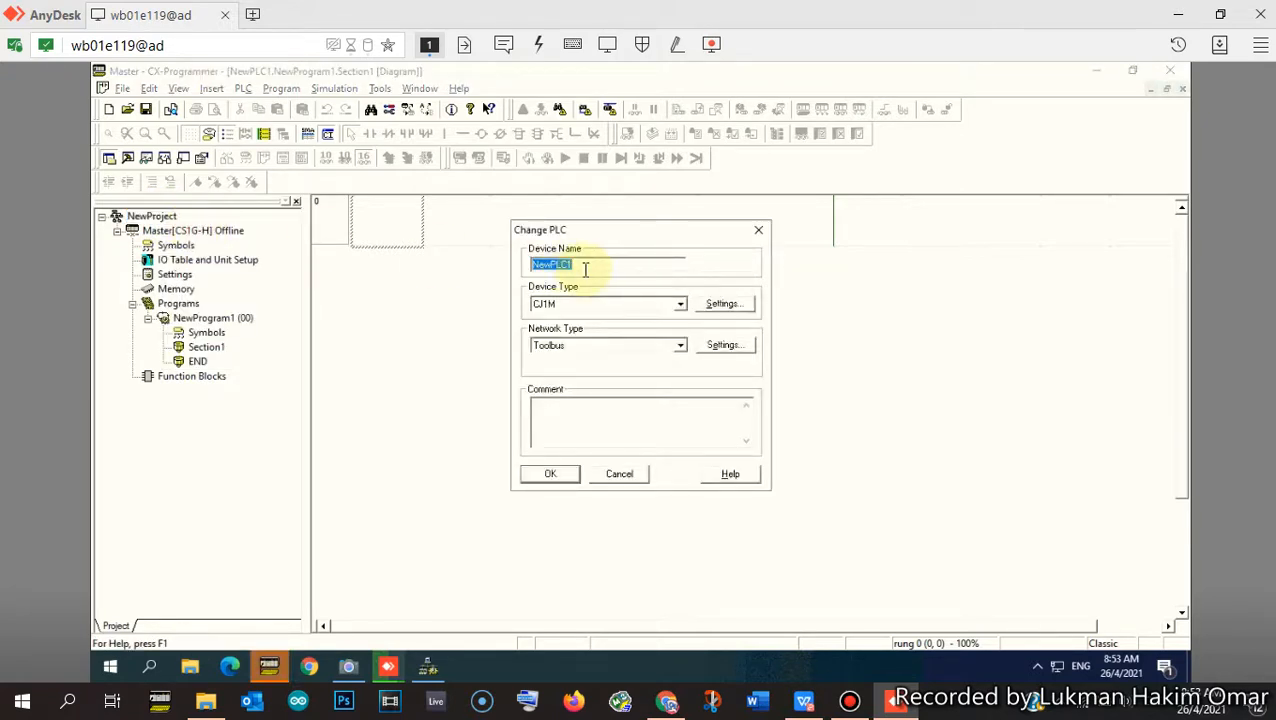
type("Slave")
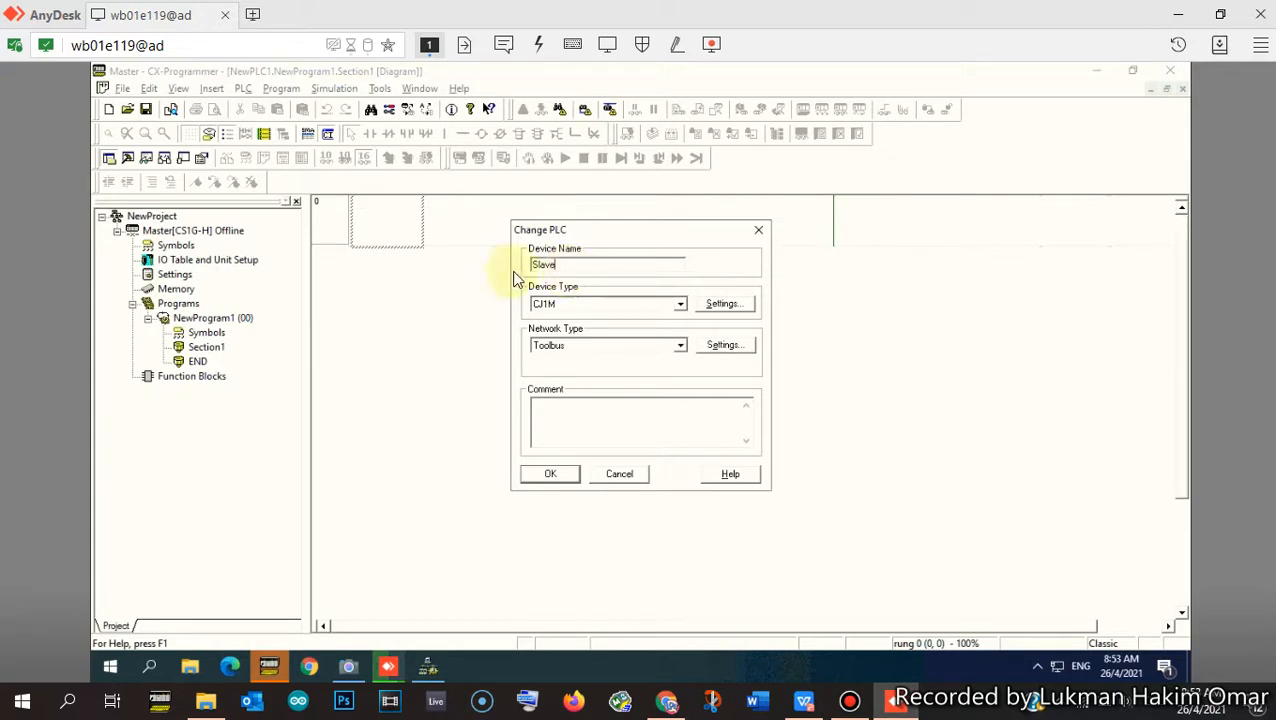
left_click(680, 304)
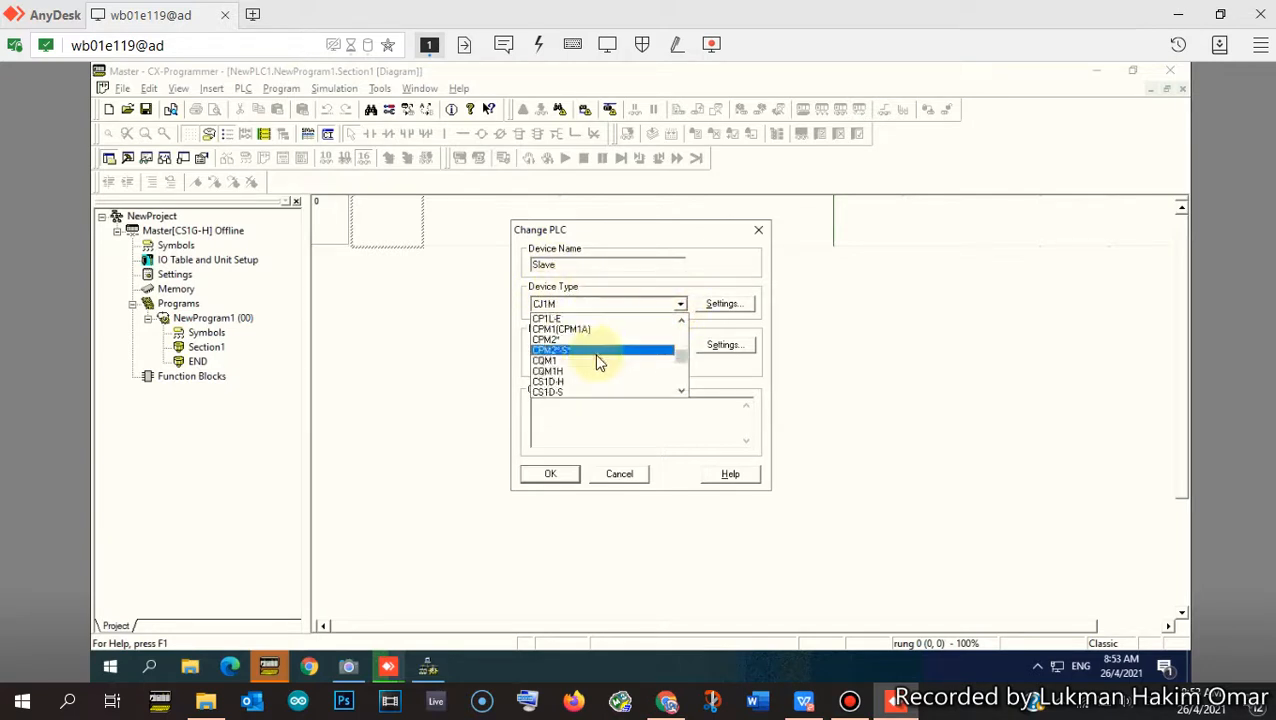
left_click(586, 372)
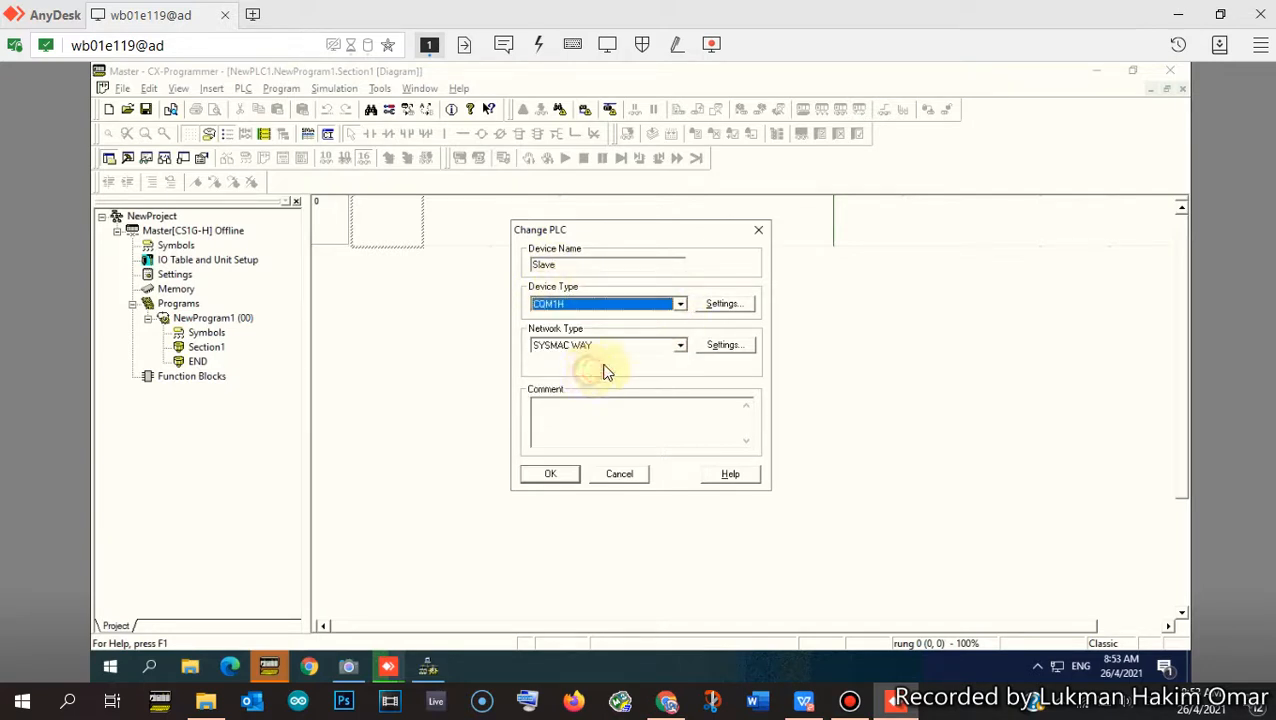
- Set the CPU type of the Slave PLC to CPU51 in its device type settings and recheck it
left_click(715, 303)
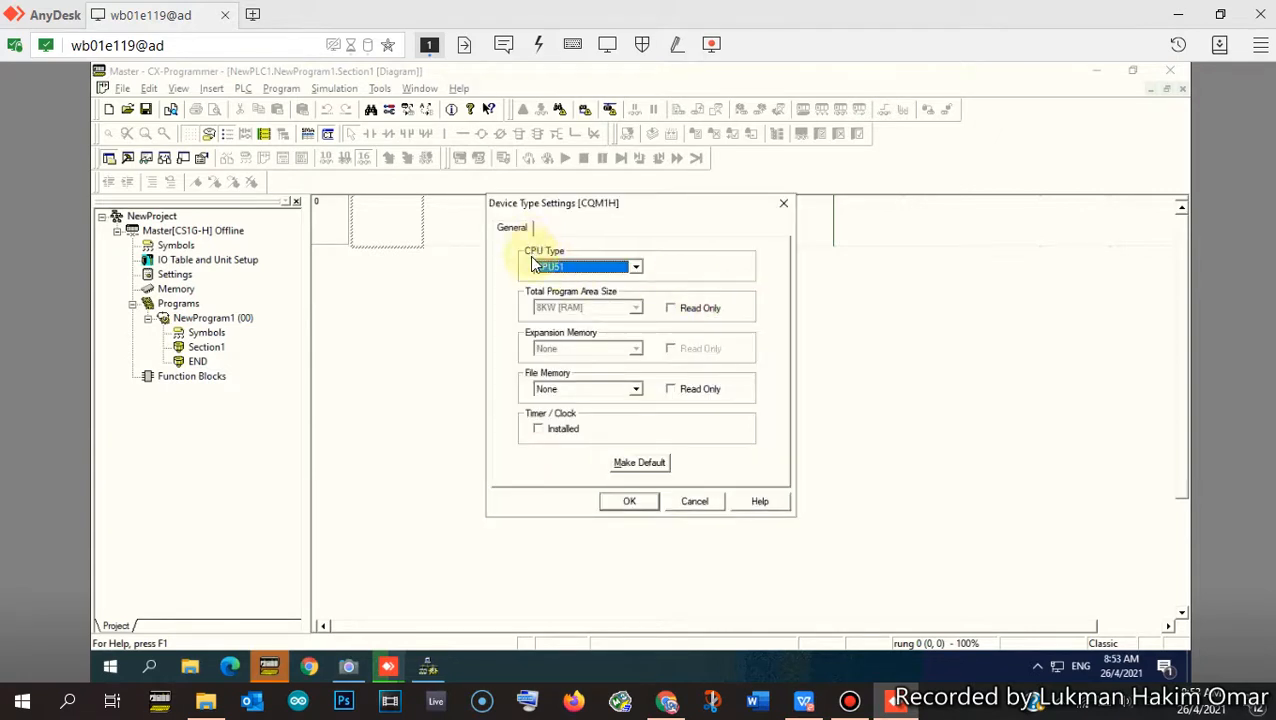
left_click(635, 266)
left_click(572, 282)
left_click(632, 500)
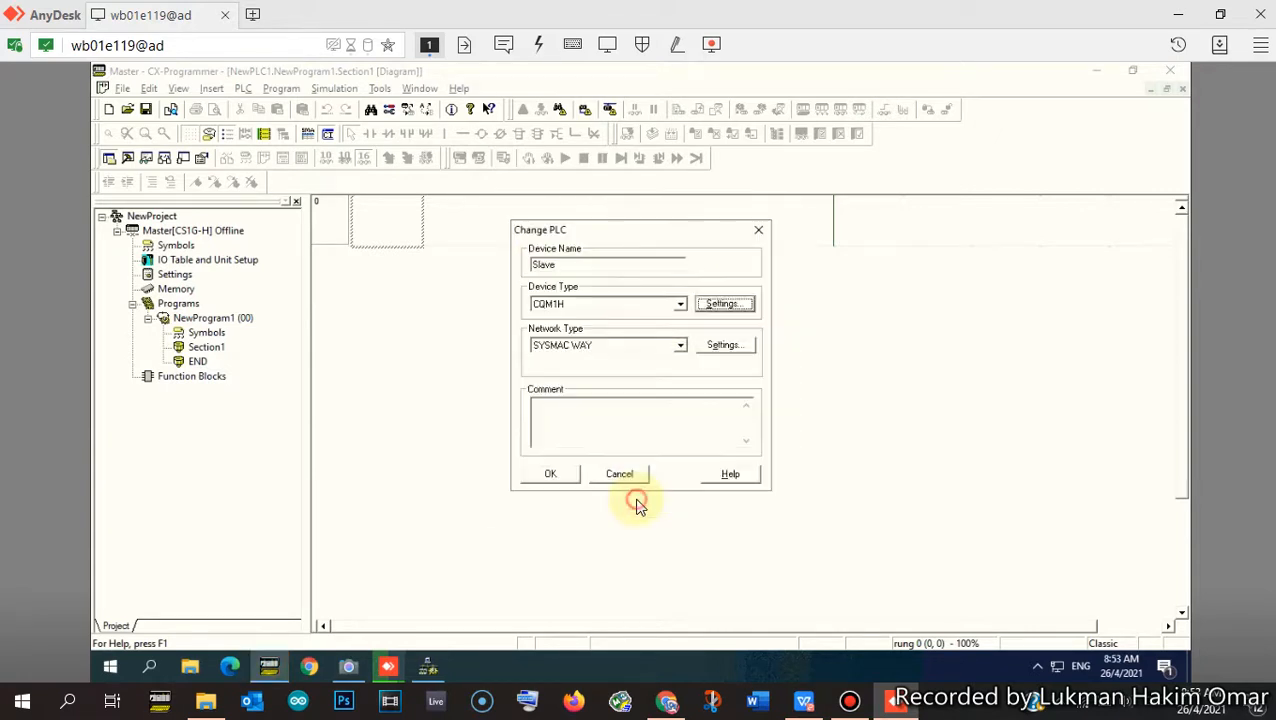
left_click(723, 304)
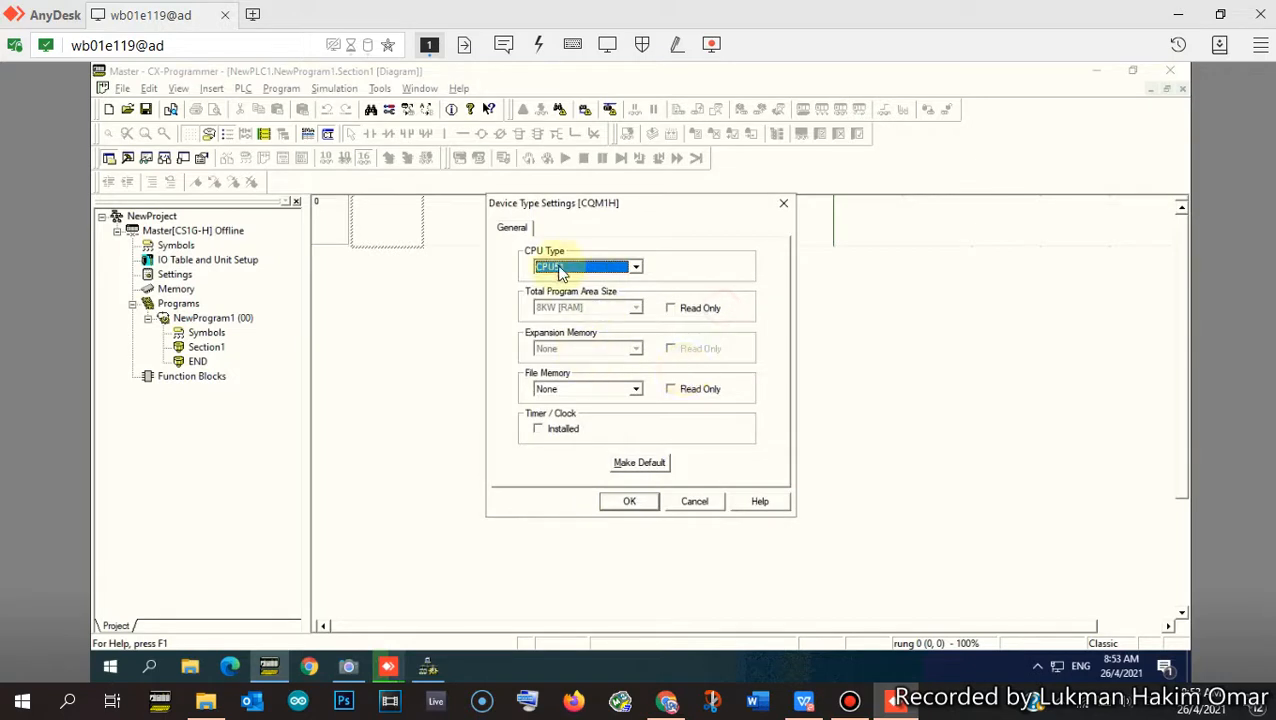
left_click(632, 502)
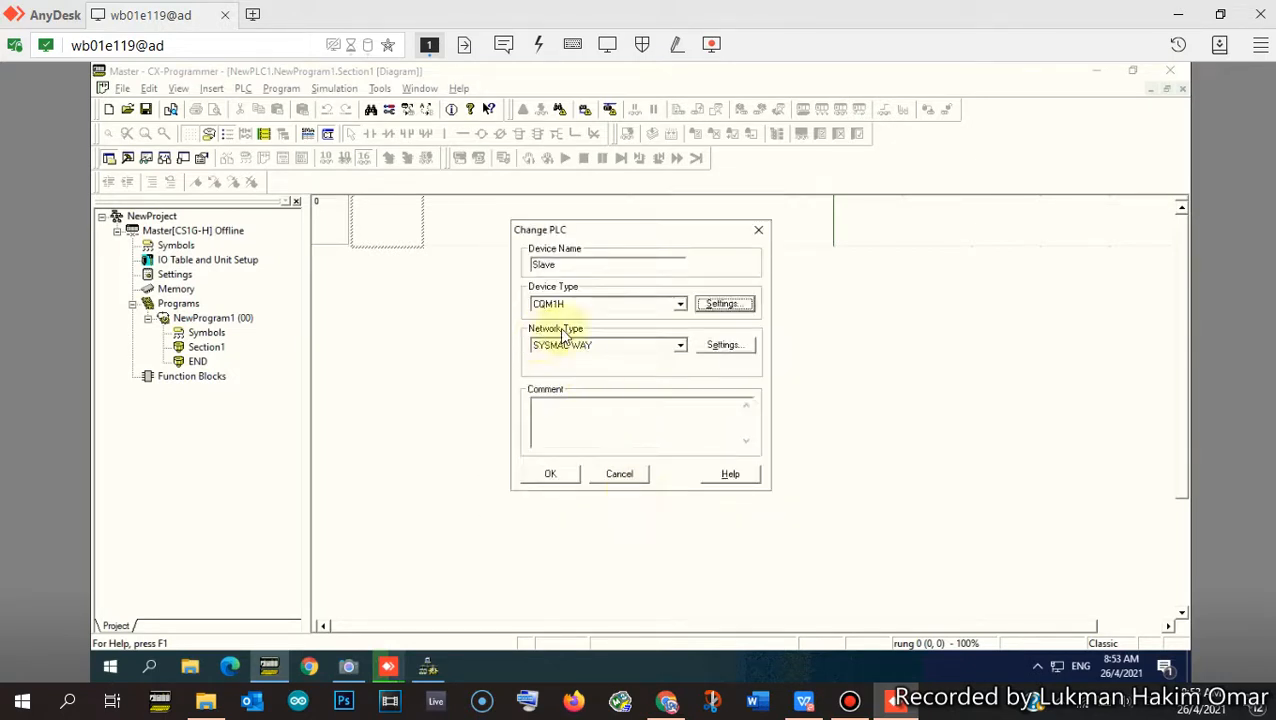
- Set the Slave PLC's network type to [Master] and open its network settings
left_click(681, 345)
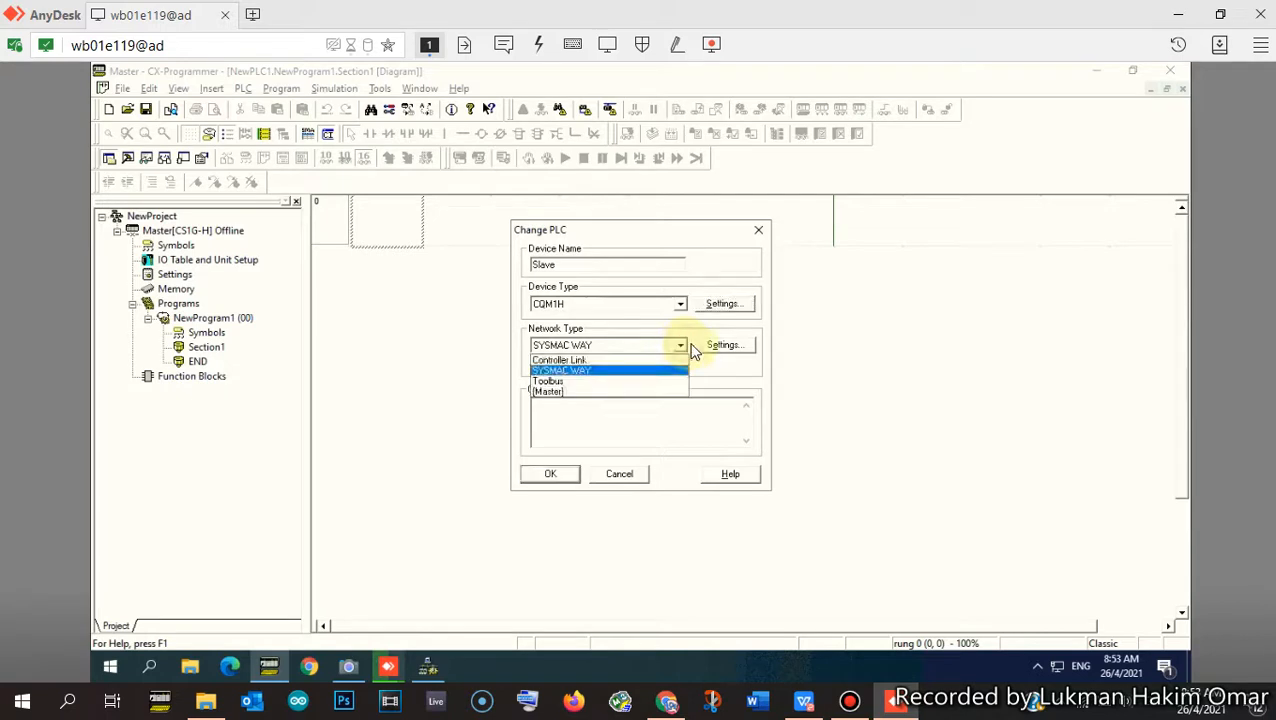
left_click(548, 392)
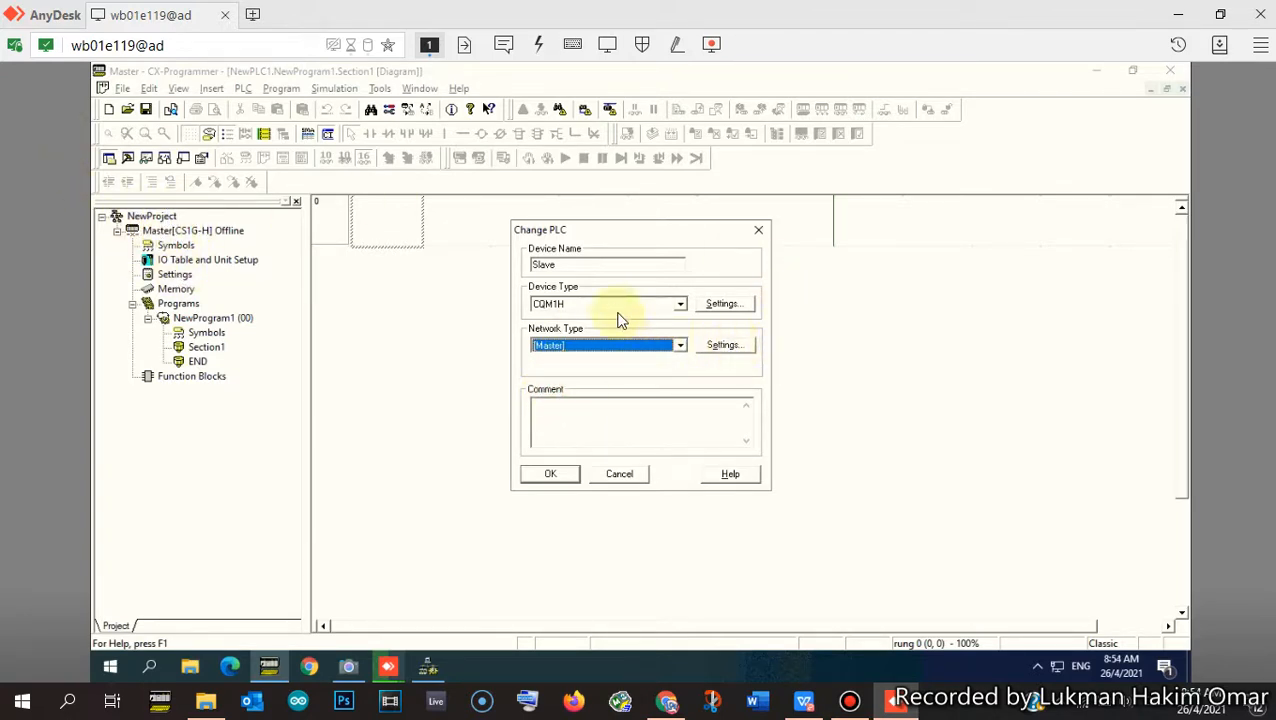
left_click(714, 346)
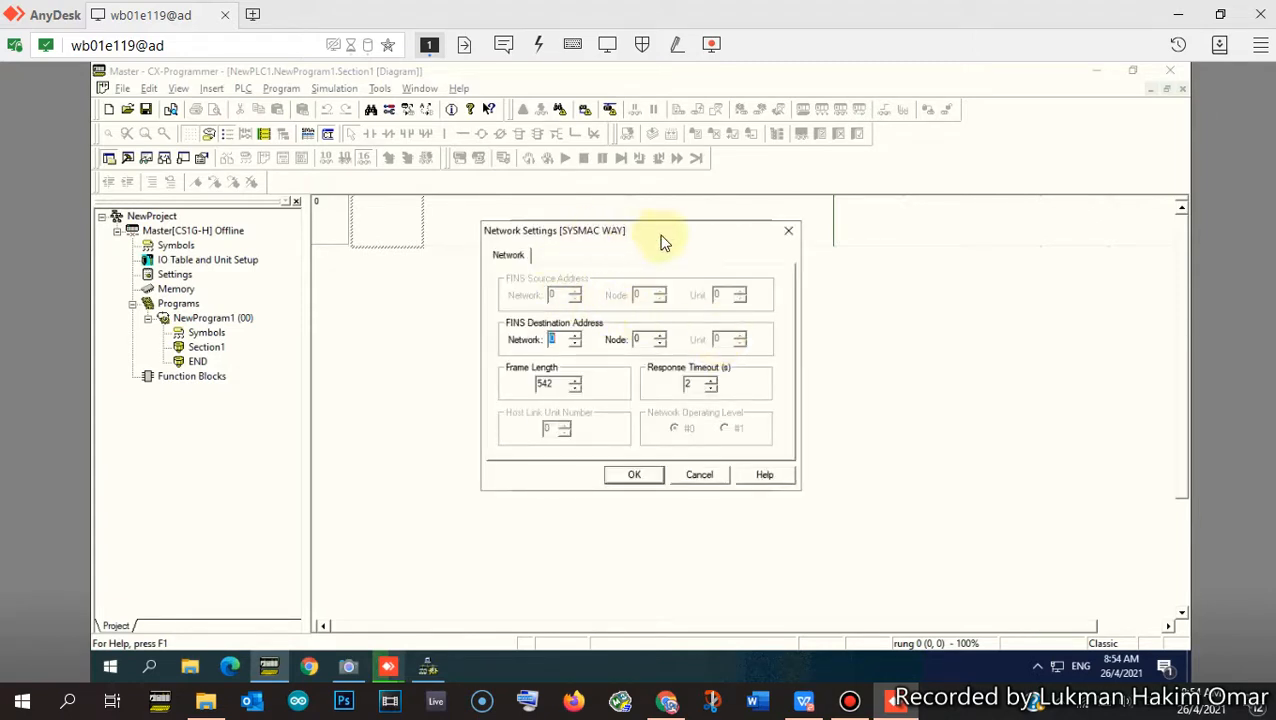
left_click_drag(664, 236, 518, 229)
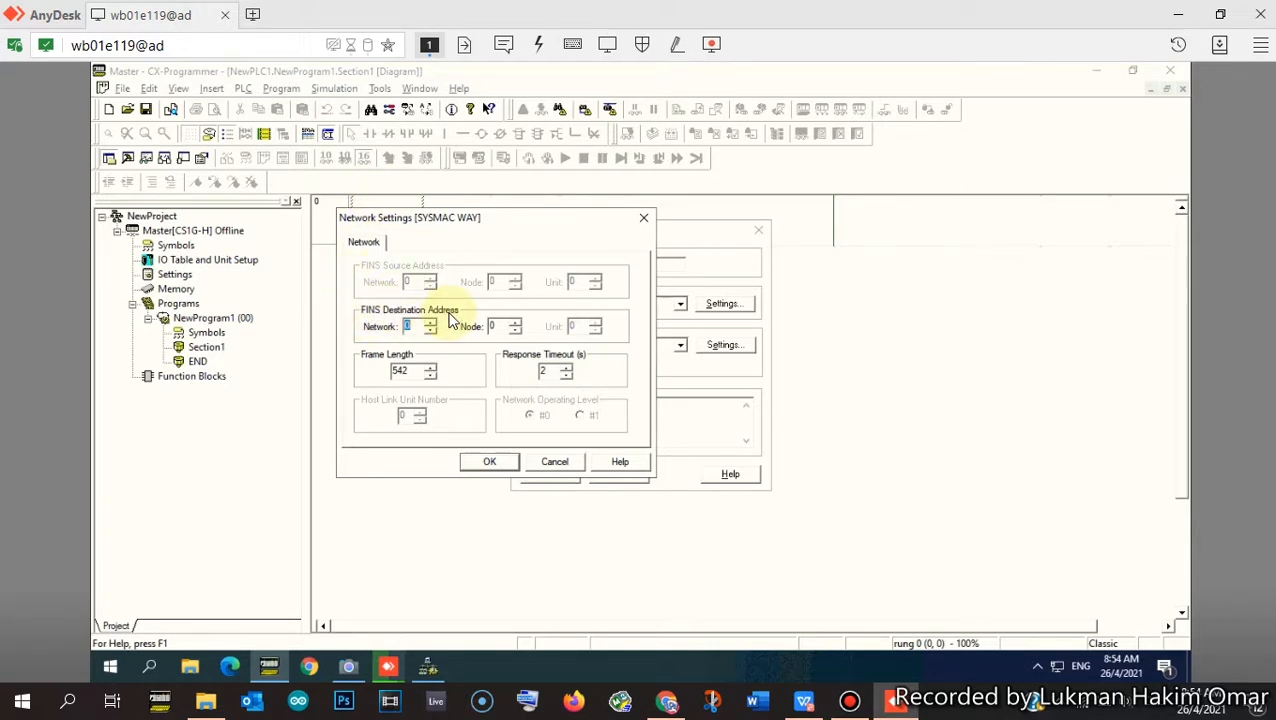
- Set the Slave's FINS destination address to network 3, node 4, and finish inserting the PLC, selecting its Section1
double_click(409, 321)
left_click(430, 326)
left_click(430, 326)
left_click(430, 326)
left_click(418, 326)
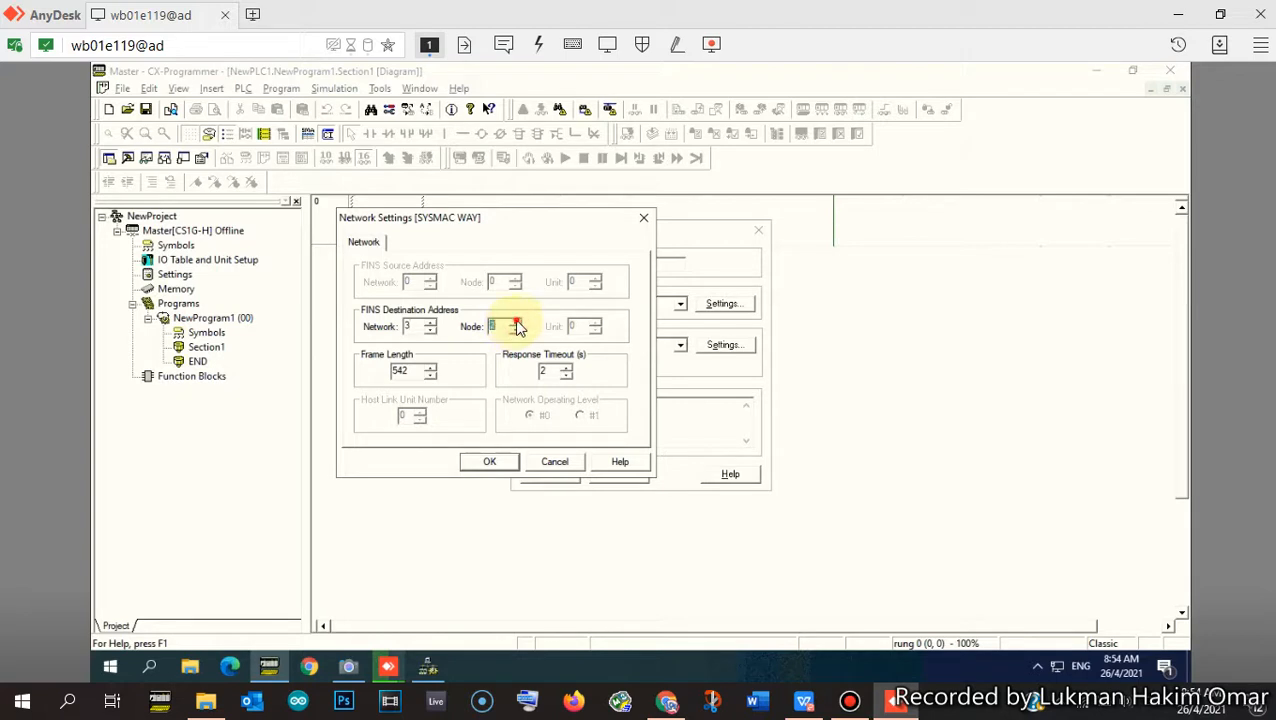
left_click(516, 328)
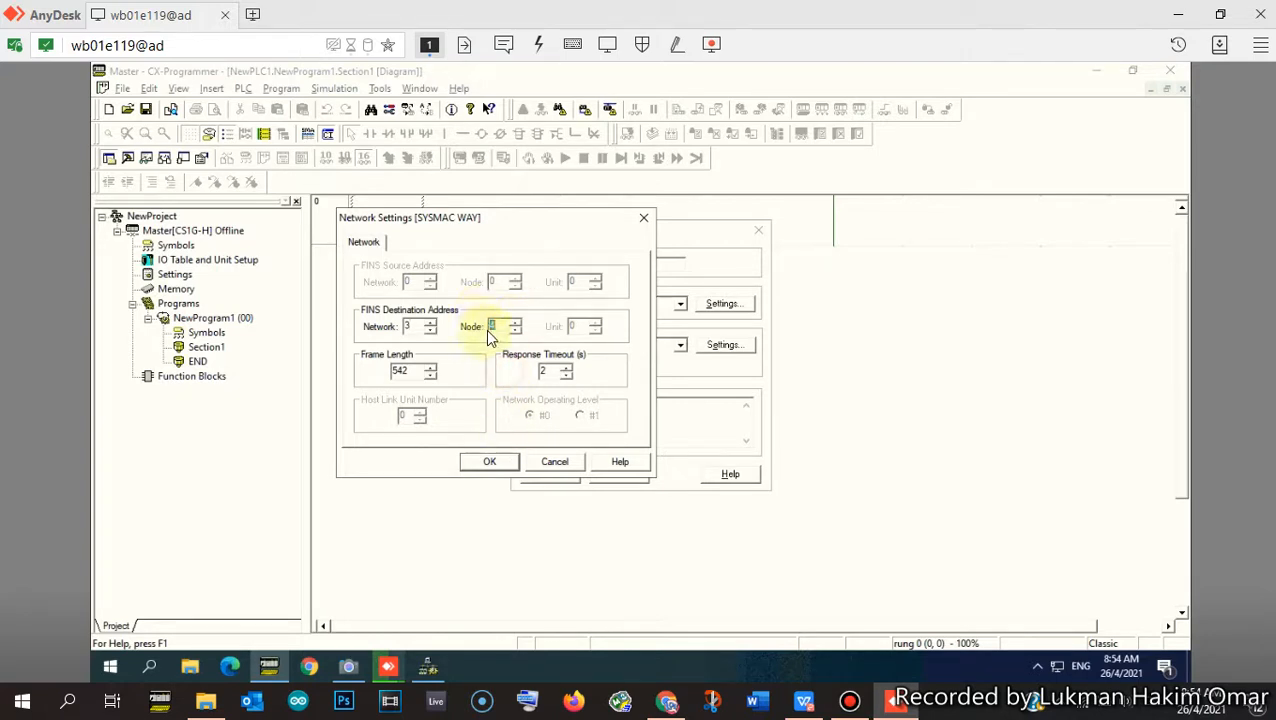
left_click(490, 465)
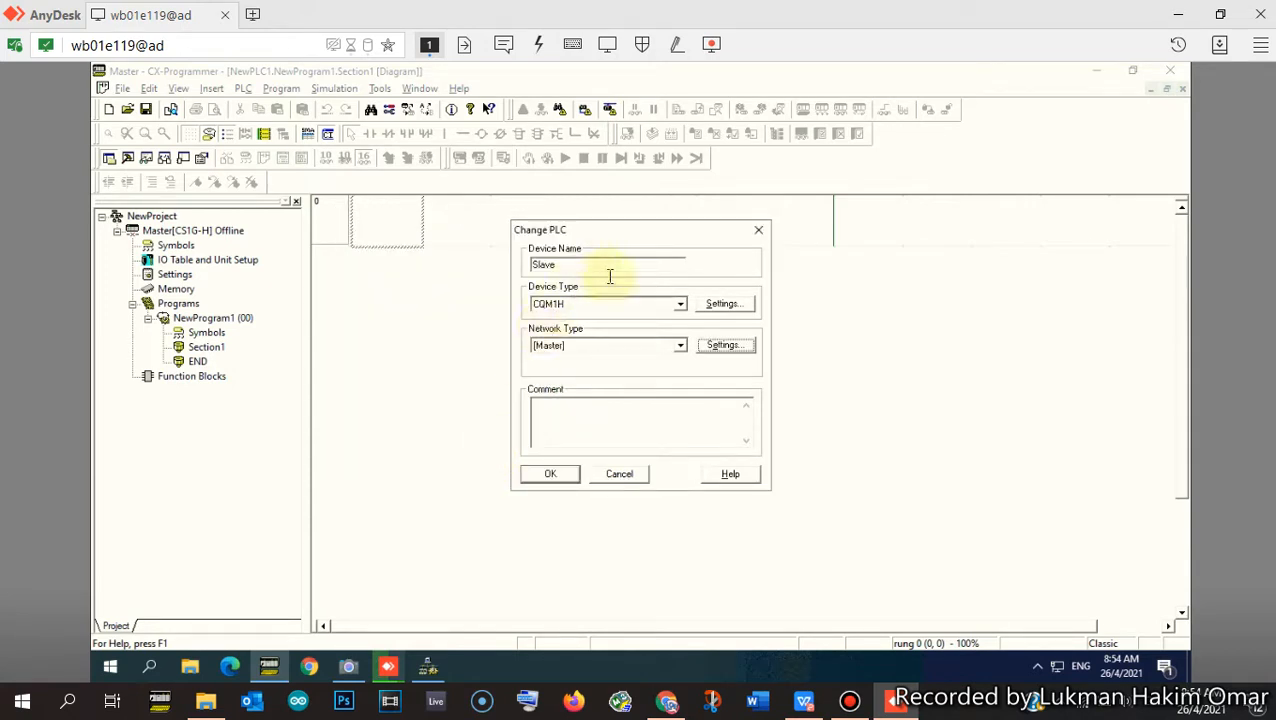
left_click(555, 474)
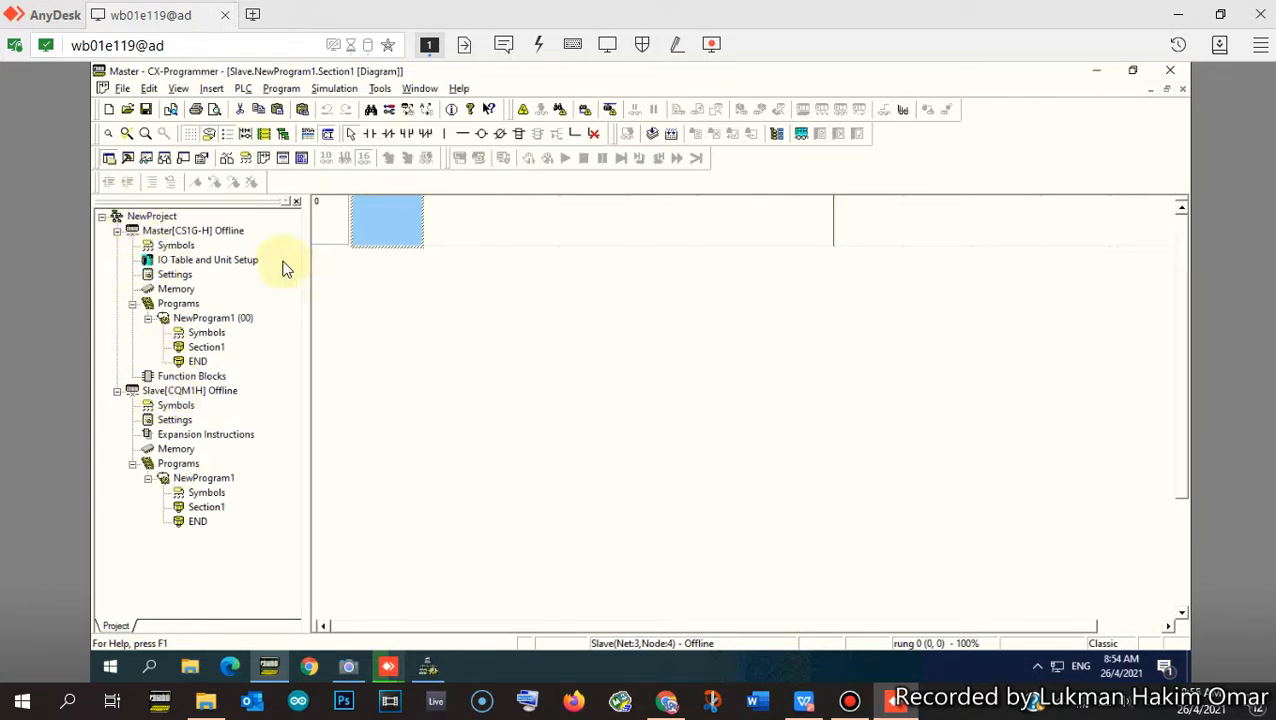
left_click(206, 508)
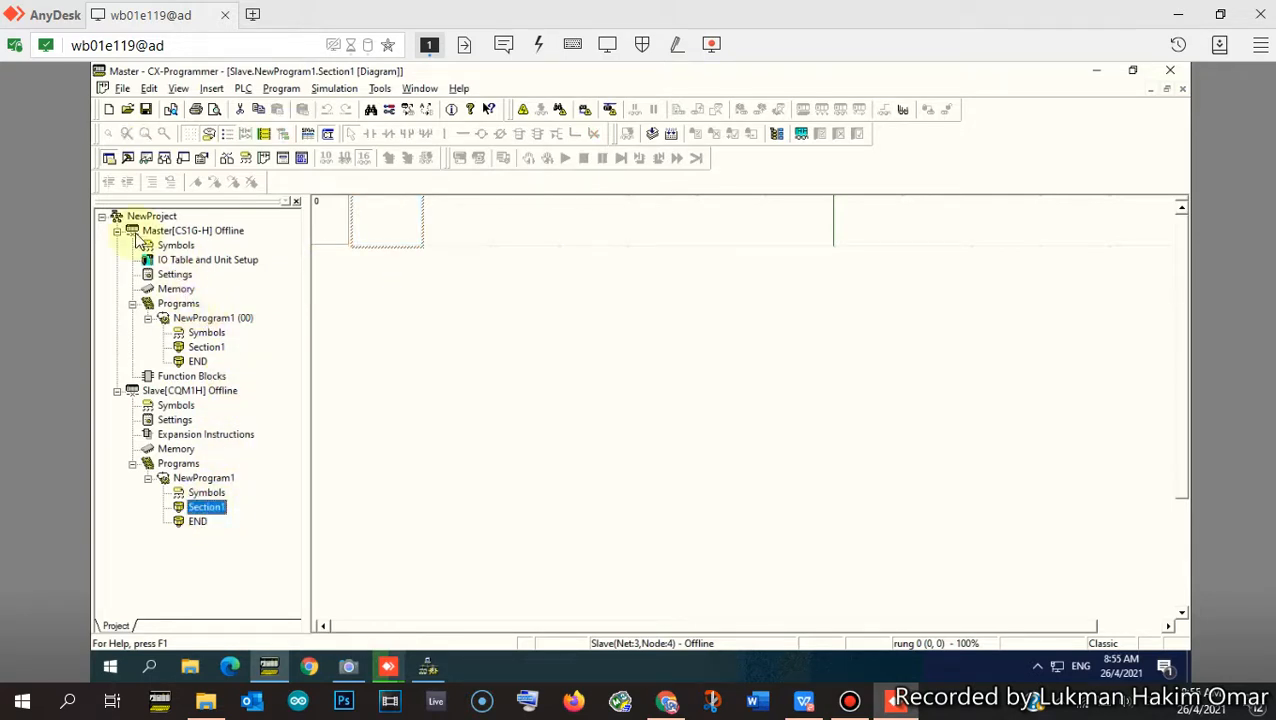
- Check the PLC rack in the camera view, and go online with the Slave PLC through the Master at network 3, node 4
left_click(348, 667)
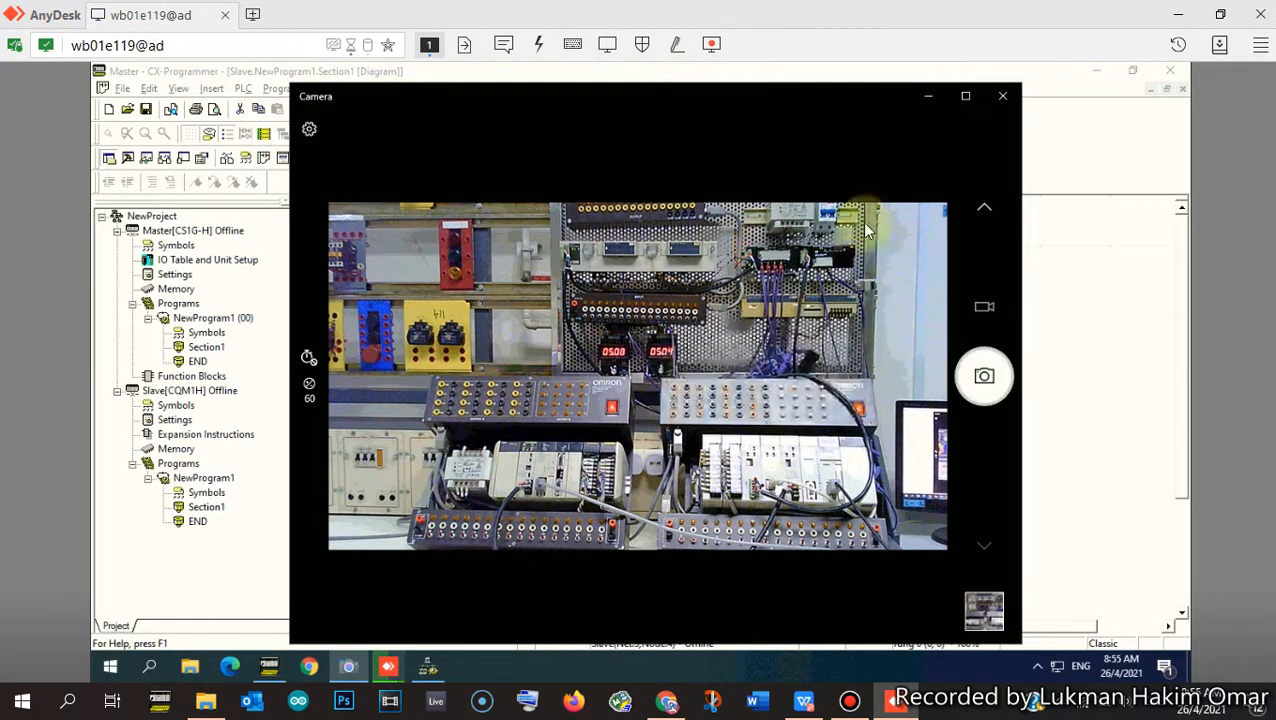
left_click(924, 99)
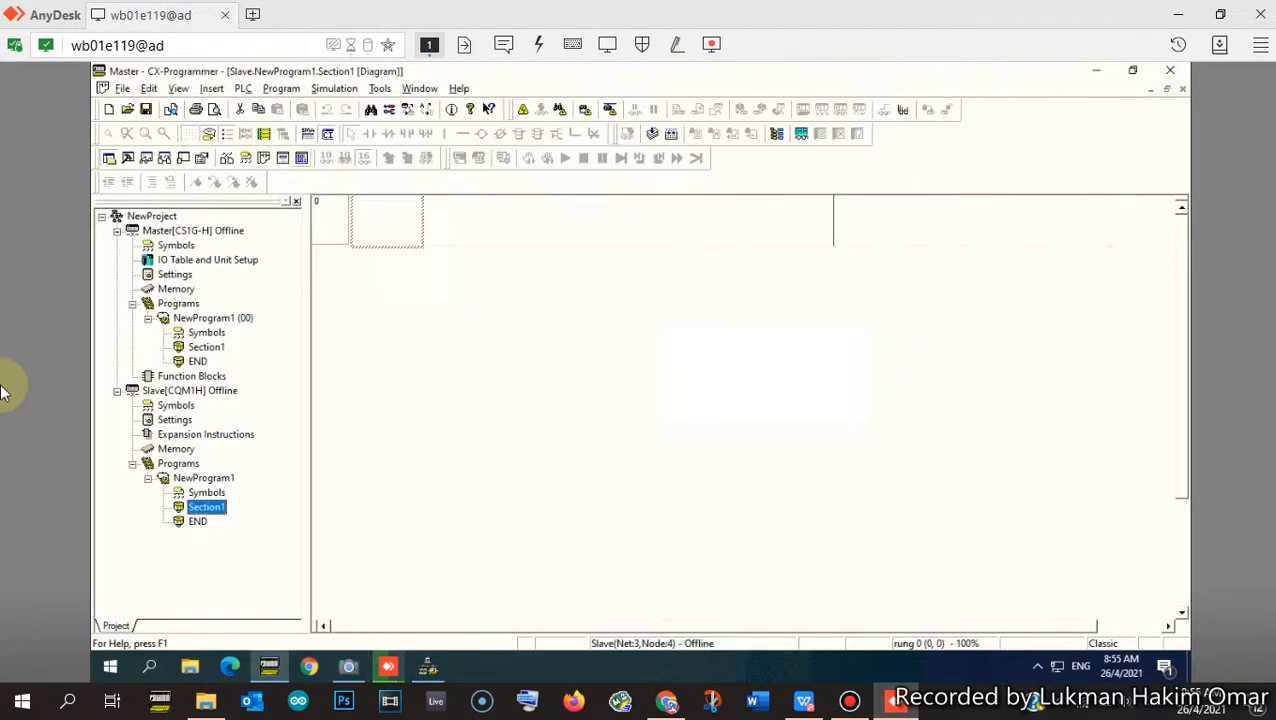
right_click(205, 510)
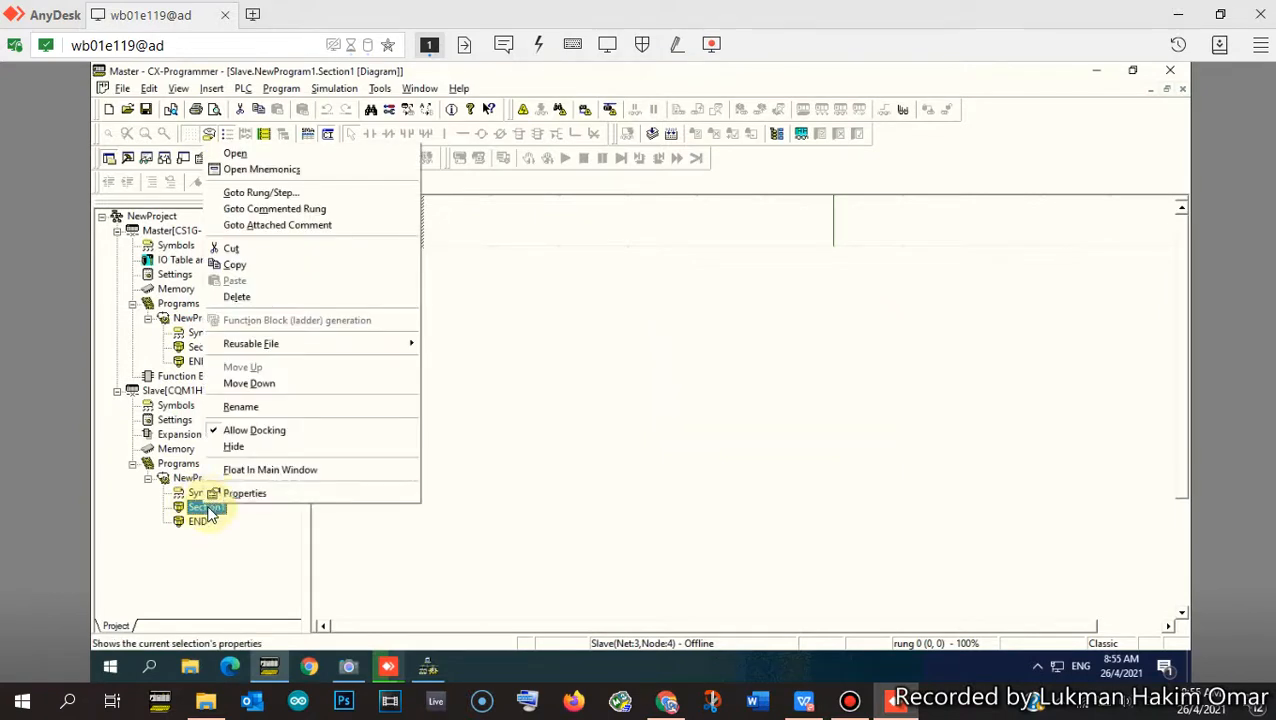
left_click(215, 536)
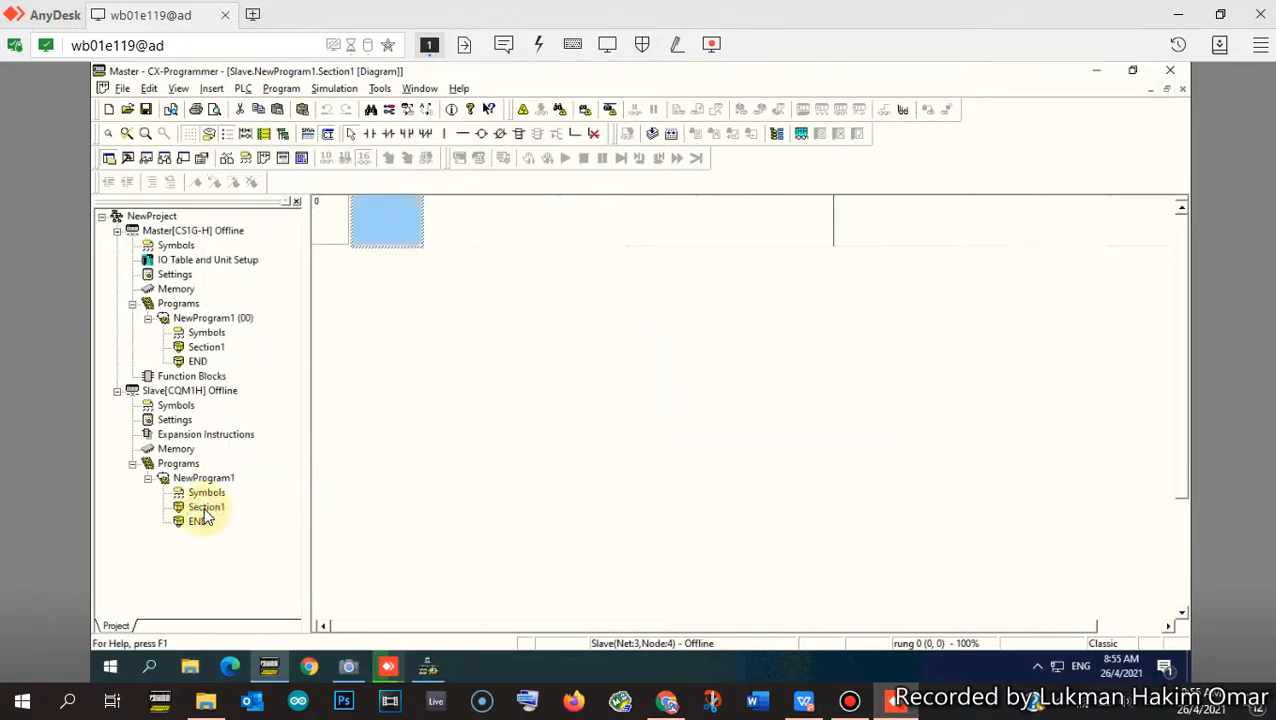
left_click(205, 509)
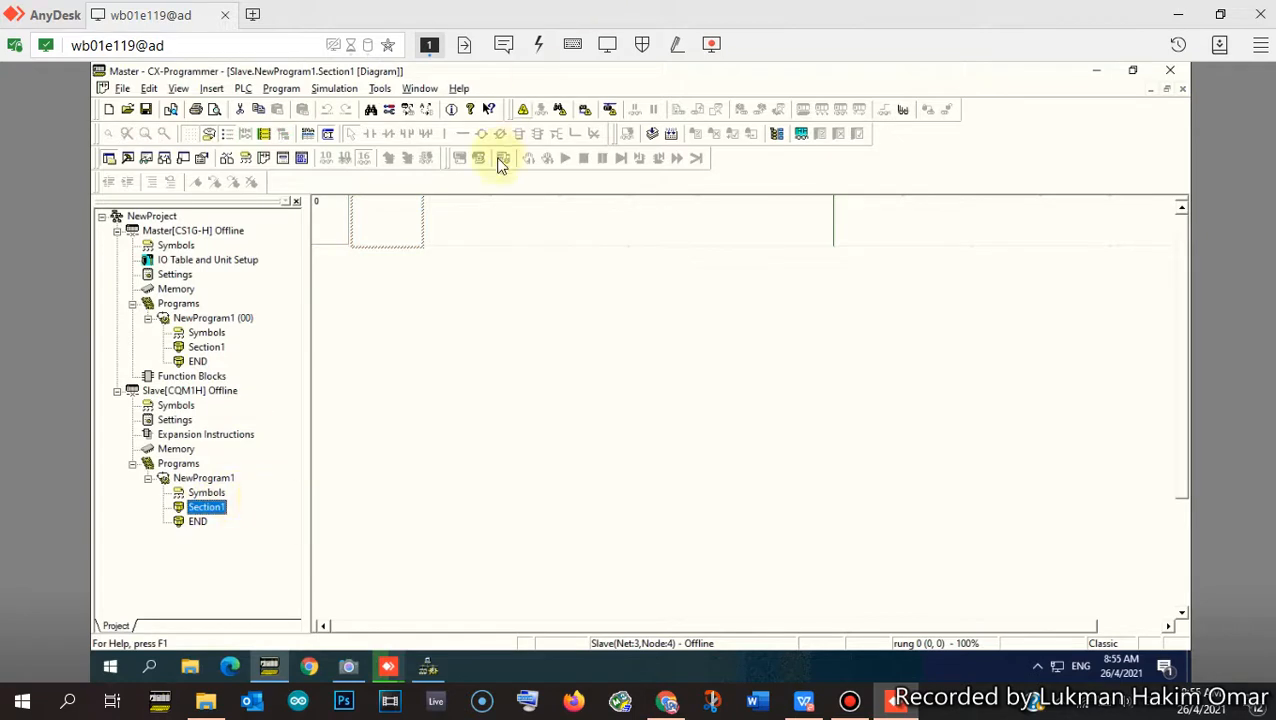
left_click(523, 109)
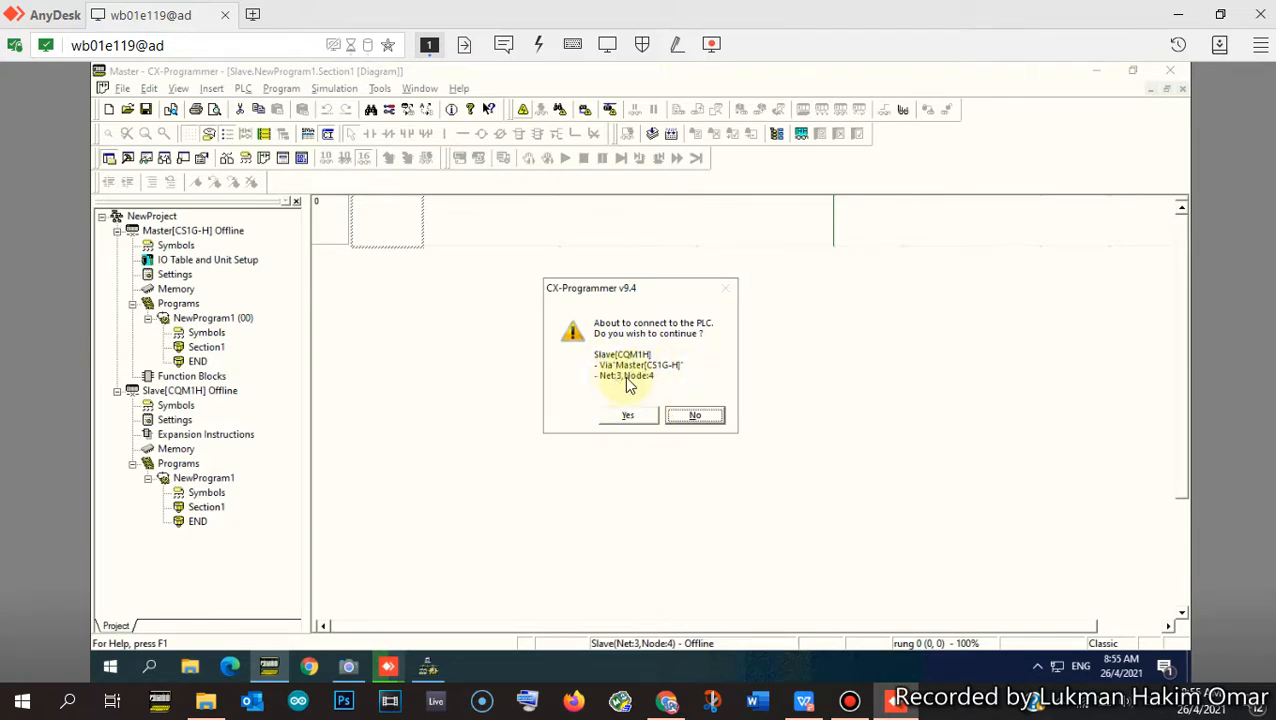
left_click(627, 416)
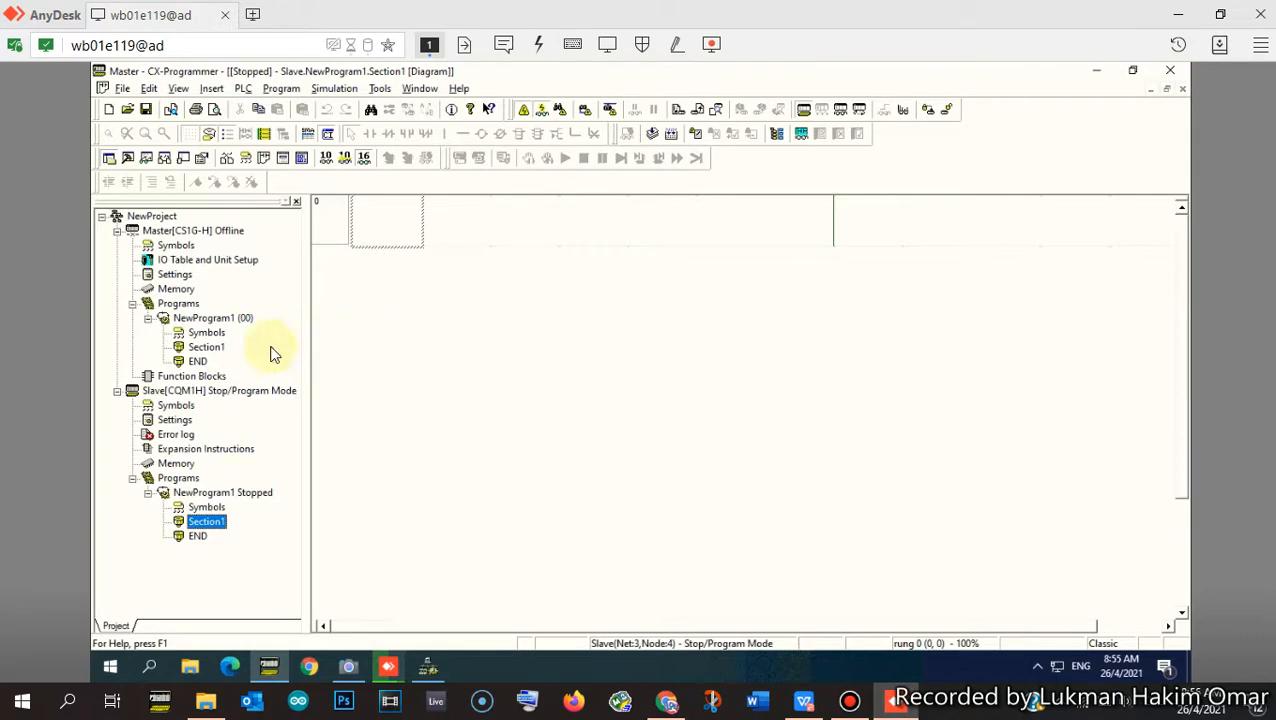
- Open the Master's Section1 diagram and go online with the Master PLC over SYSMAC WAY on COM6
left_click(210, 348)
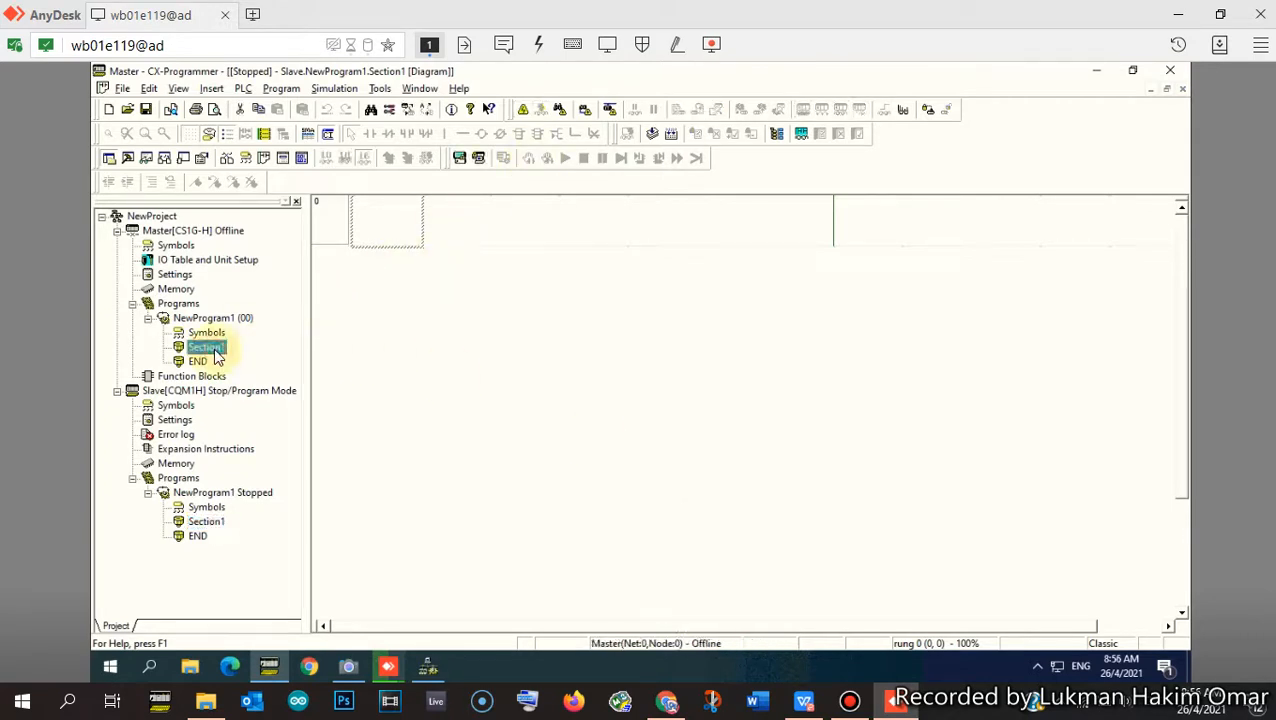
right_click(205, 347)
left_click(200, 347)
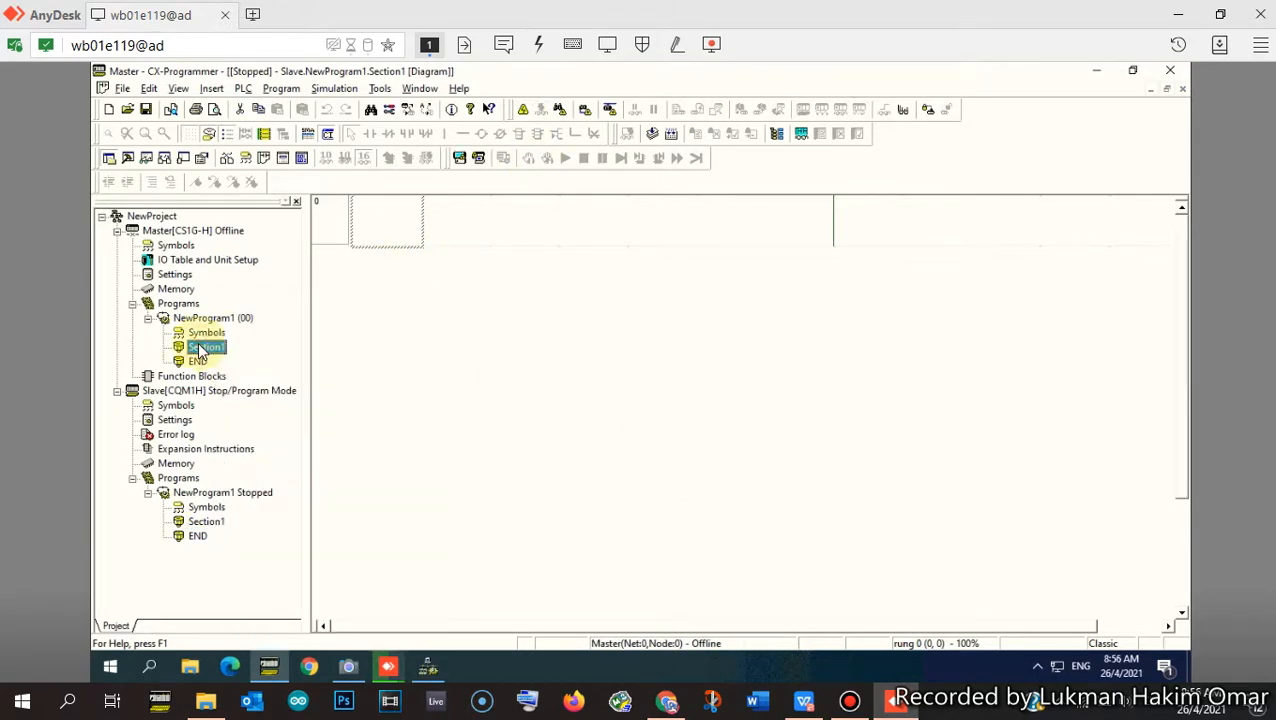
double_click(200, 347)
left_click(518, 106)
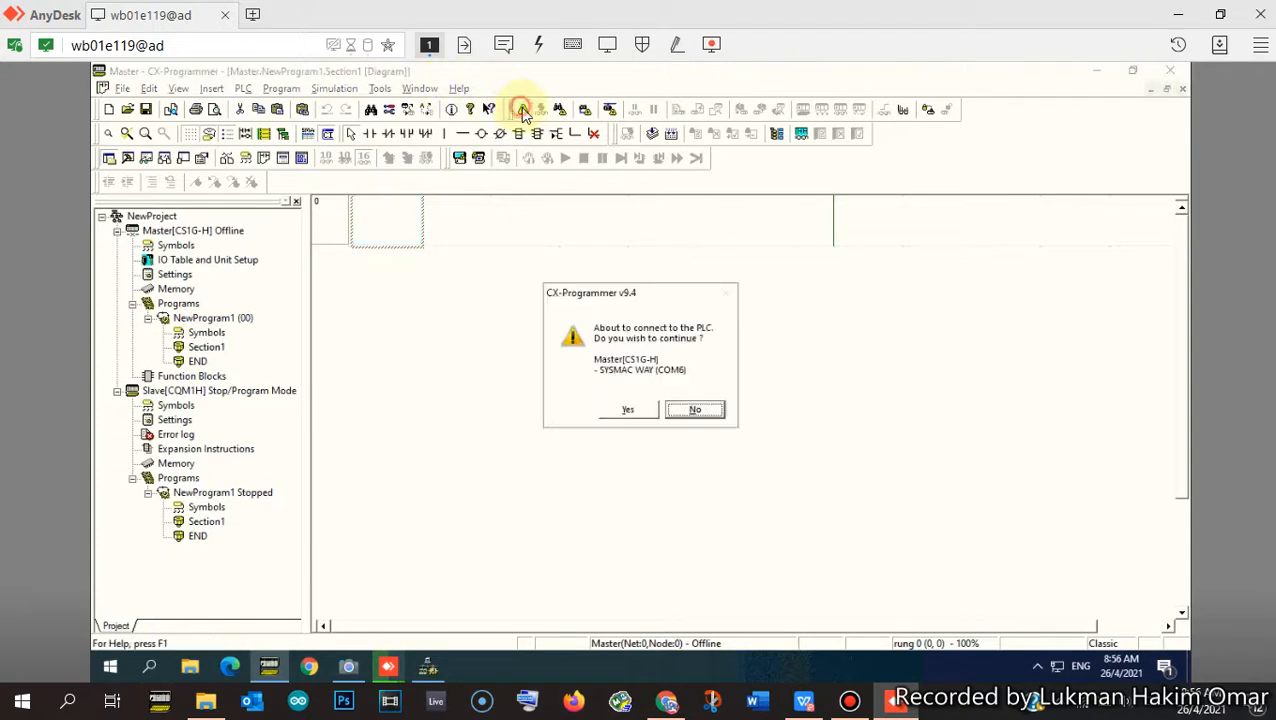
left_click(628, 411)
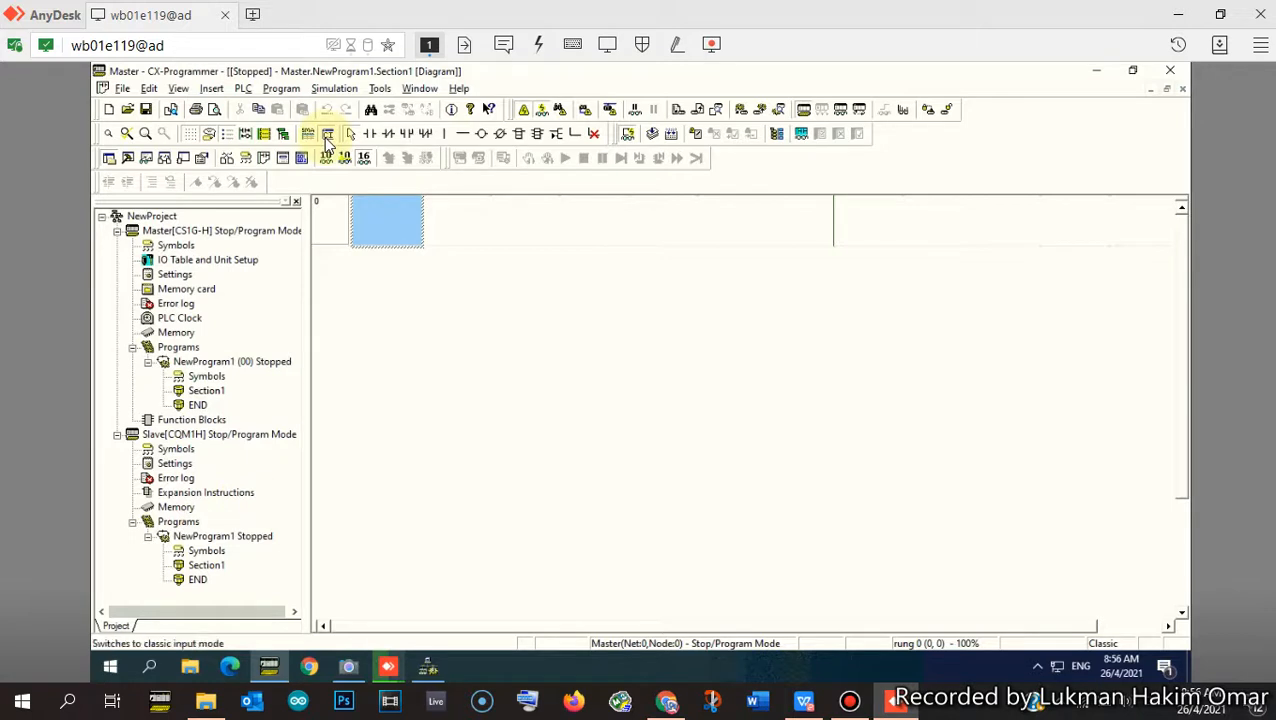
- Take both the Master and the Slave PLC offline
left_click(206, 390)
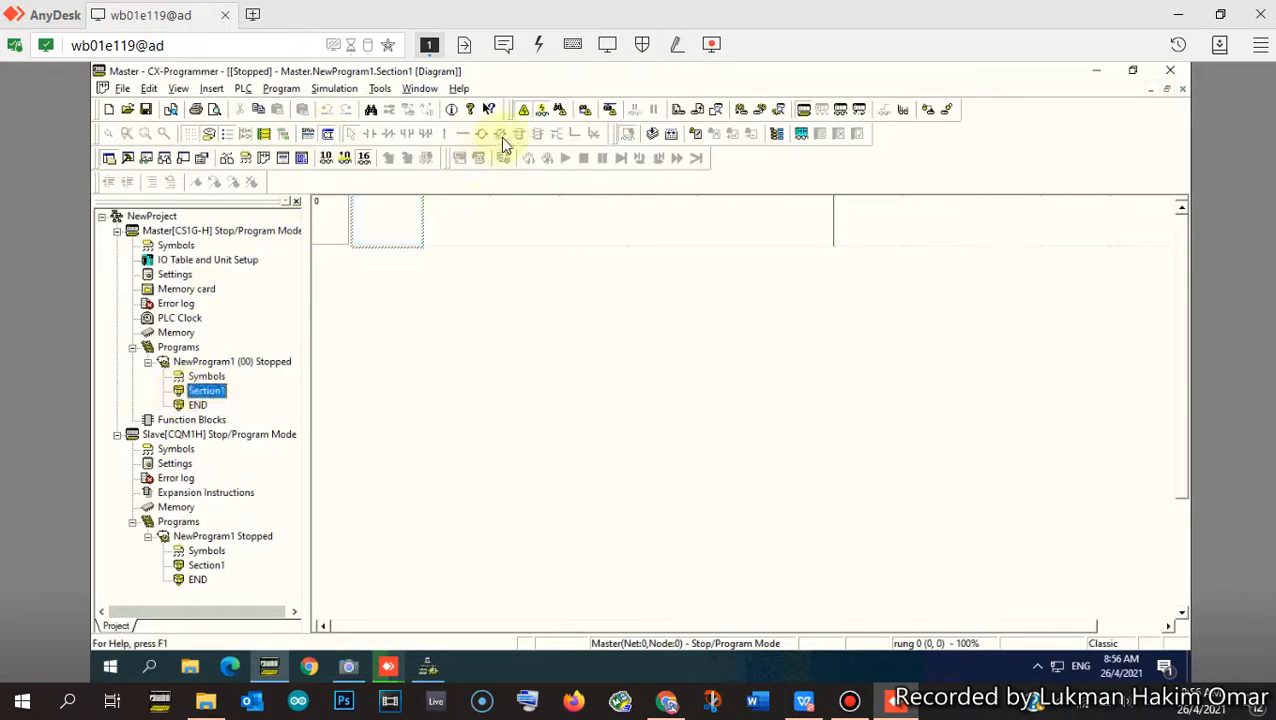
left_click(525, 110)
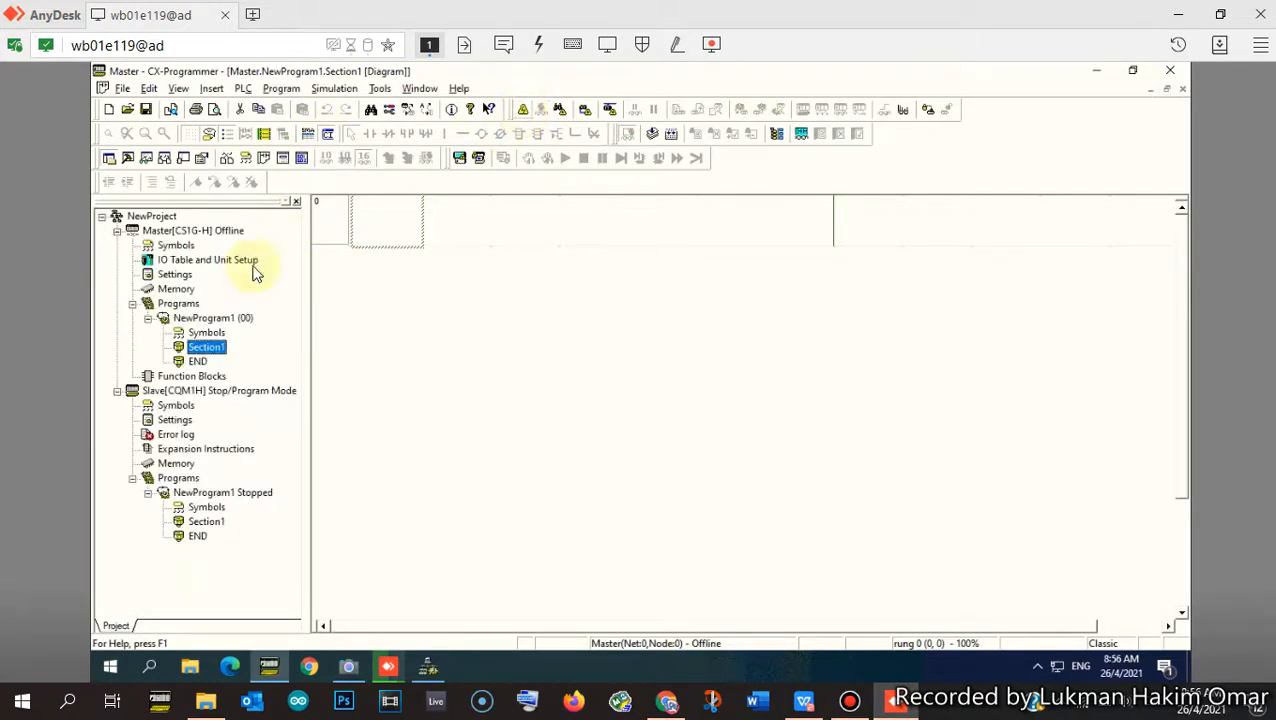
double_click(206, 521)
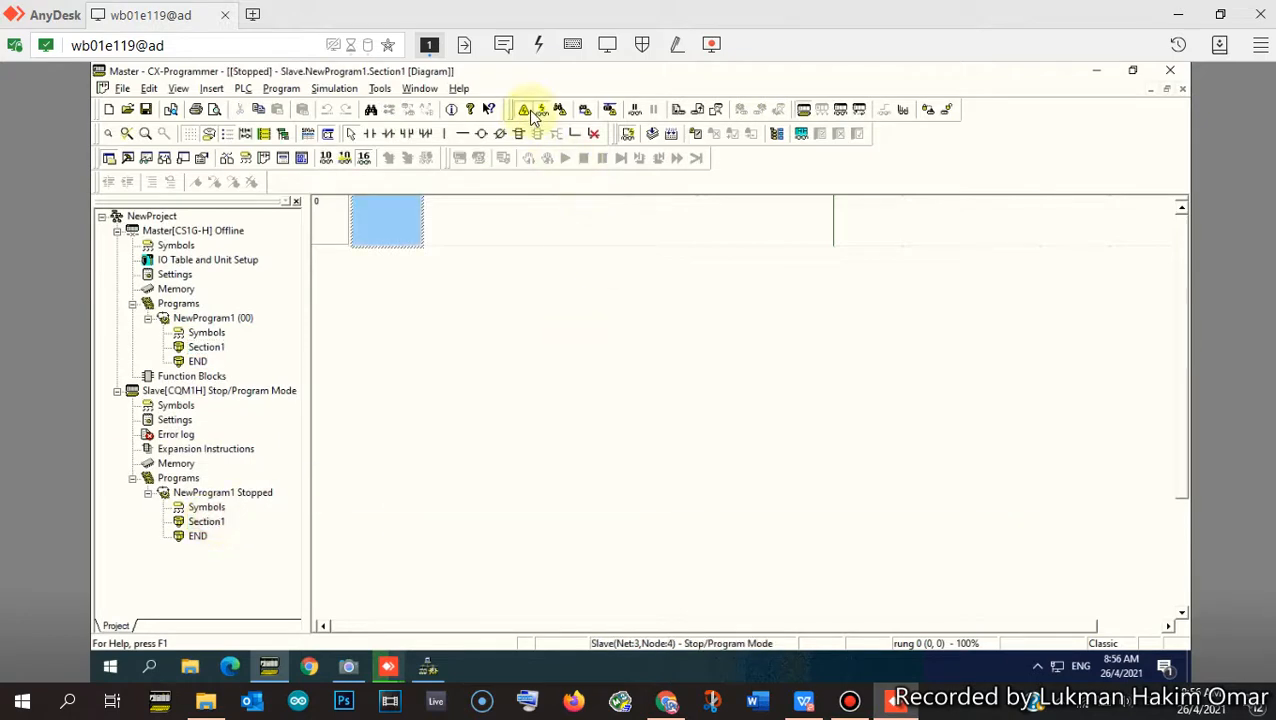
left_click(524, 109)
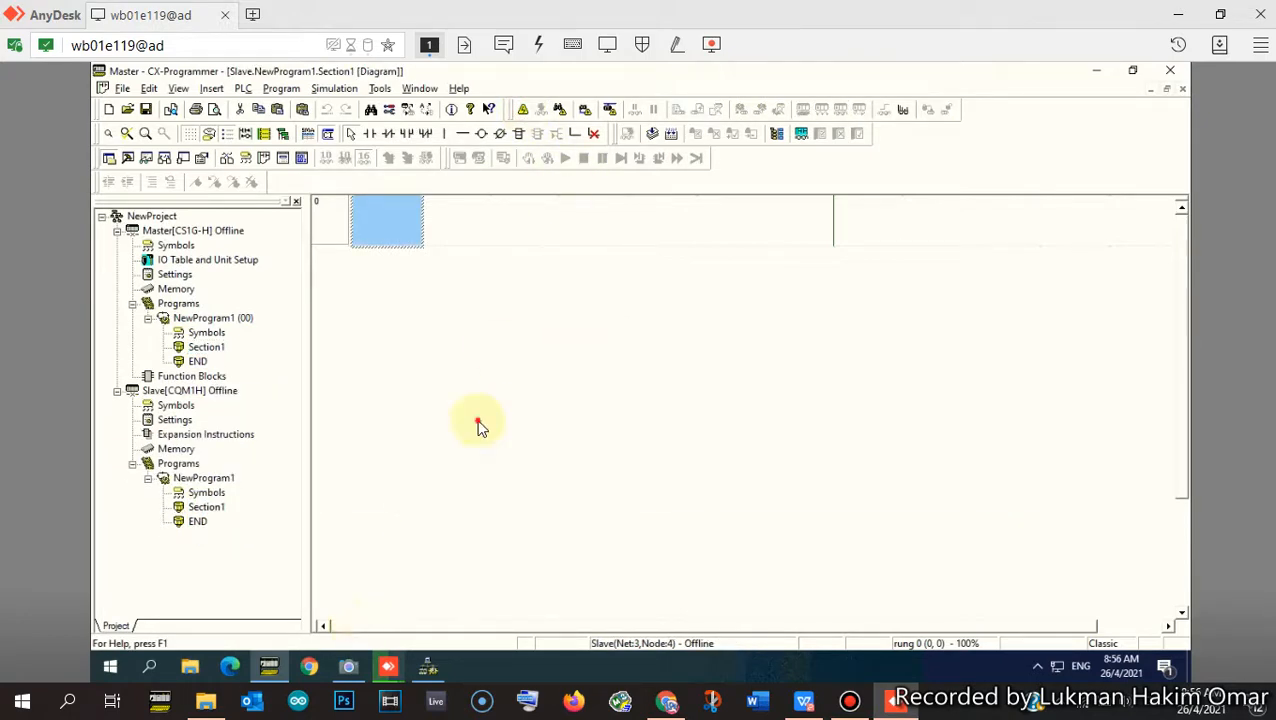
- In the Master's Section1, add a normally open contact at address 5 to the first rung with the comment S1
left_click(172, 231)
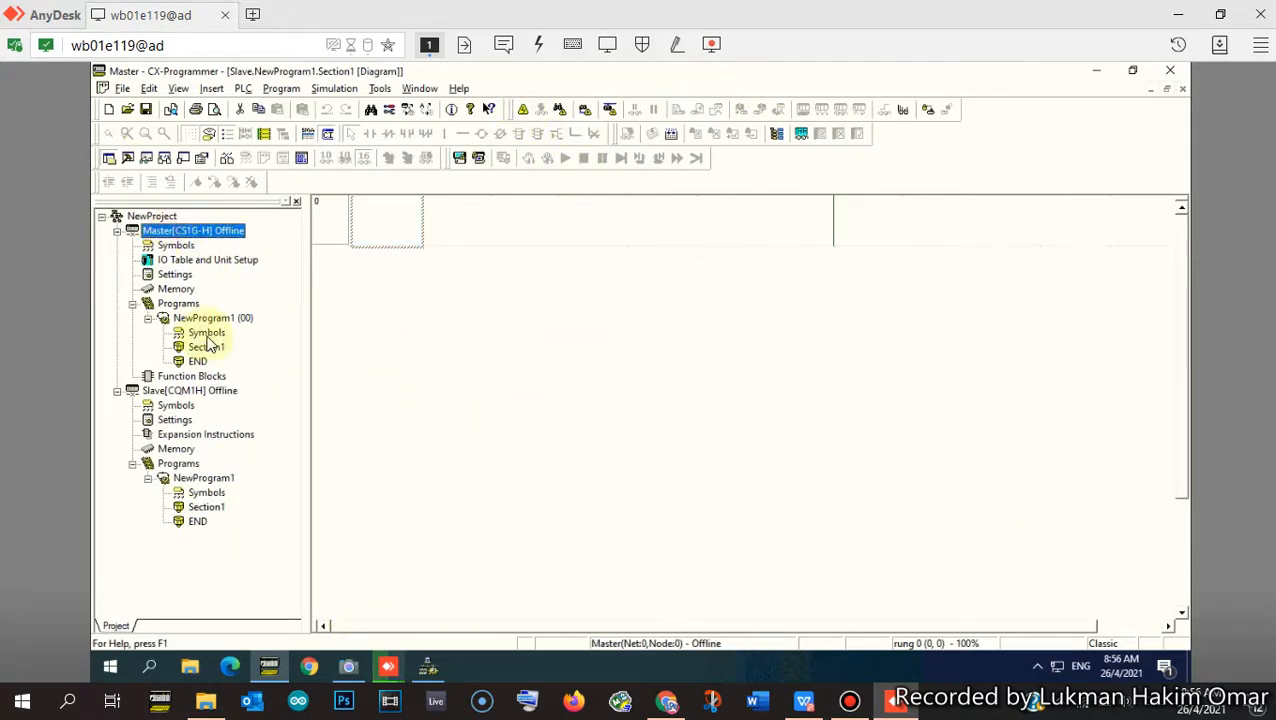
double_click(205, 347)
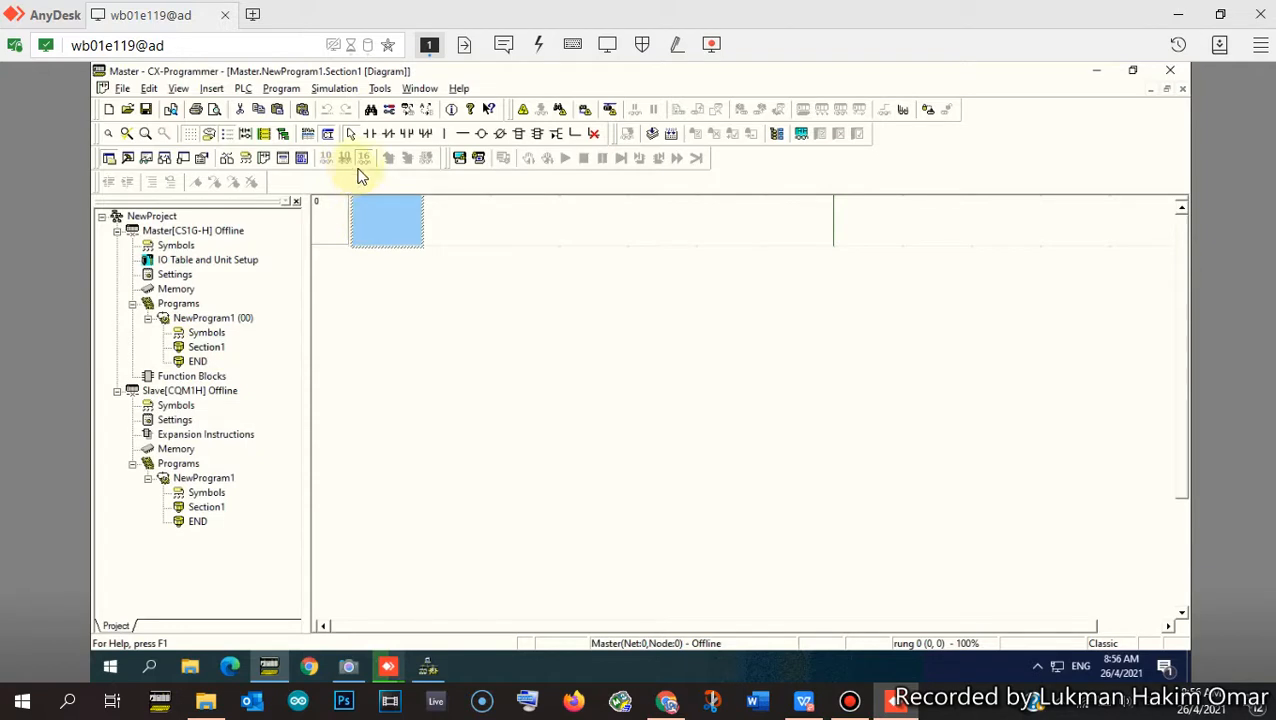
left_click(370, 133)
left_click(388, 236)
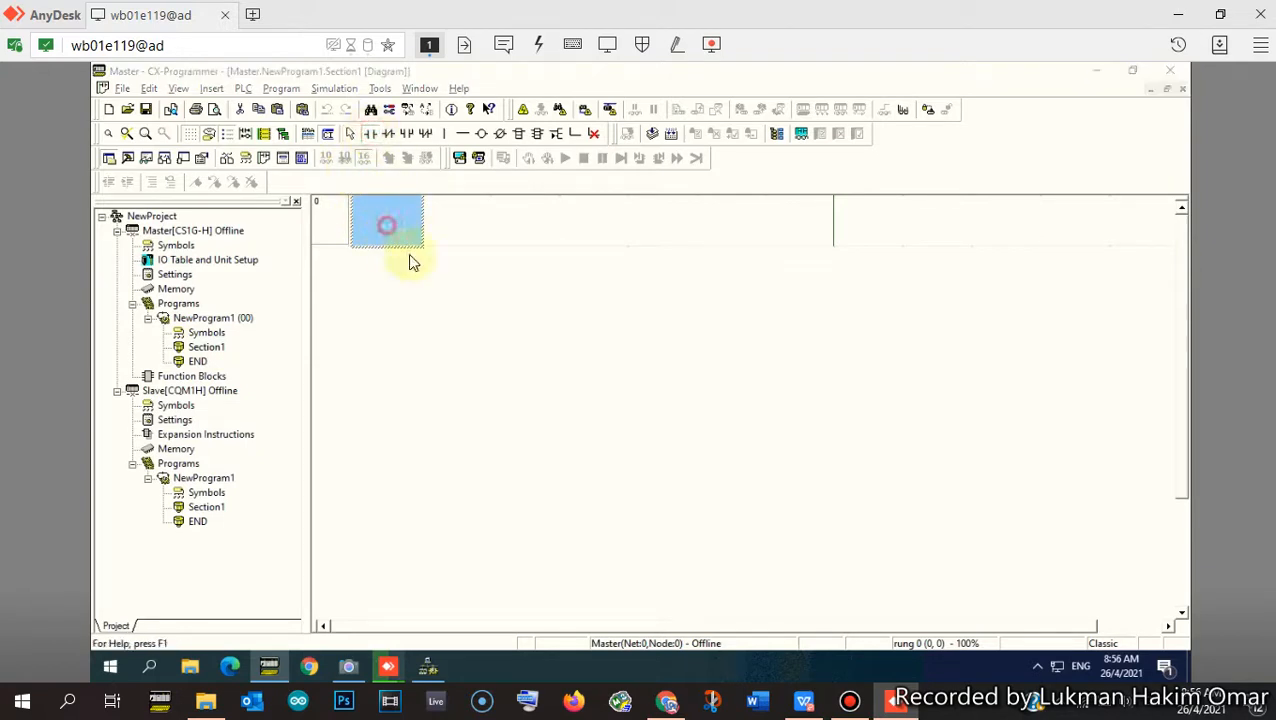
type("5")
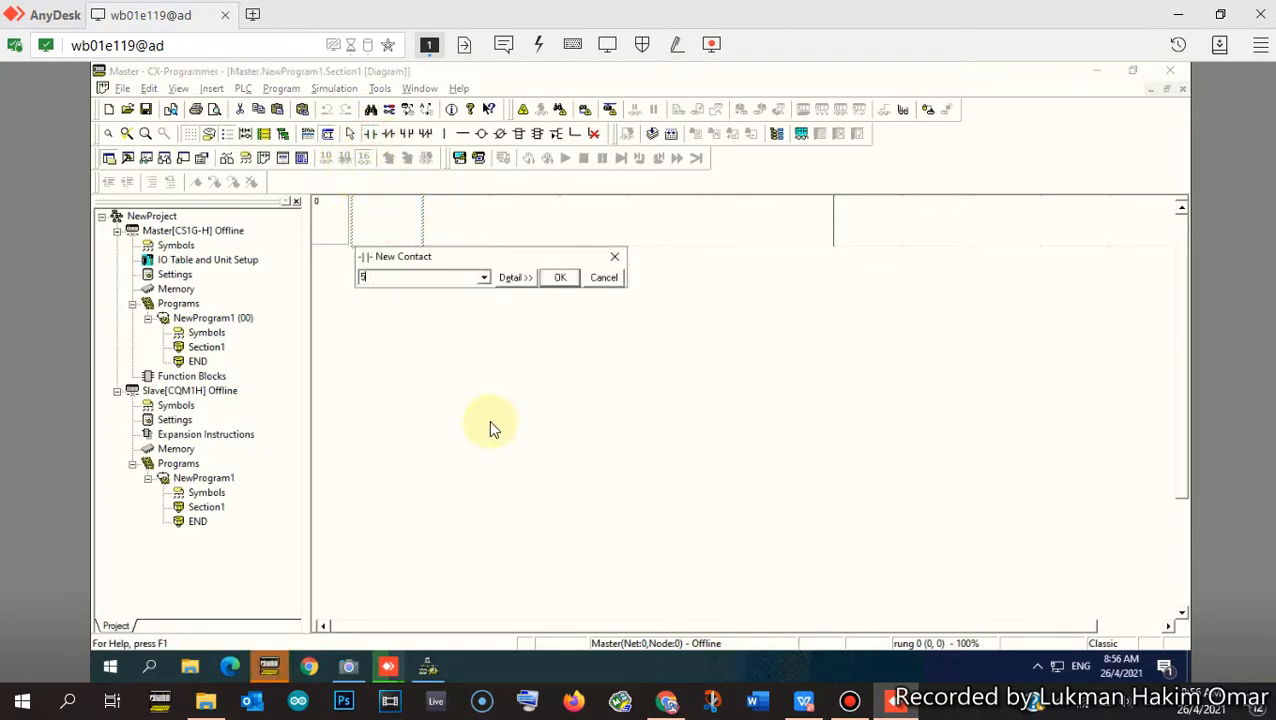
key("Return")
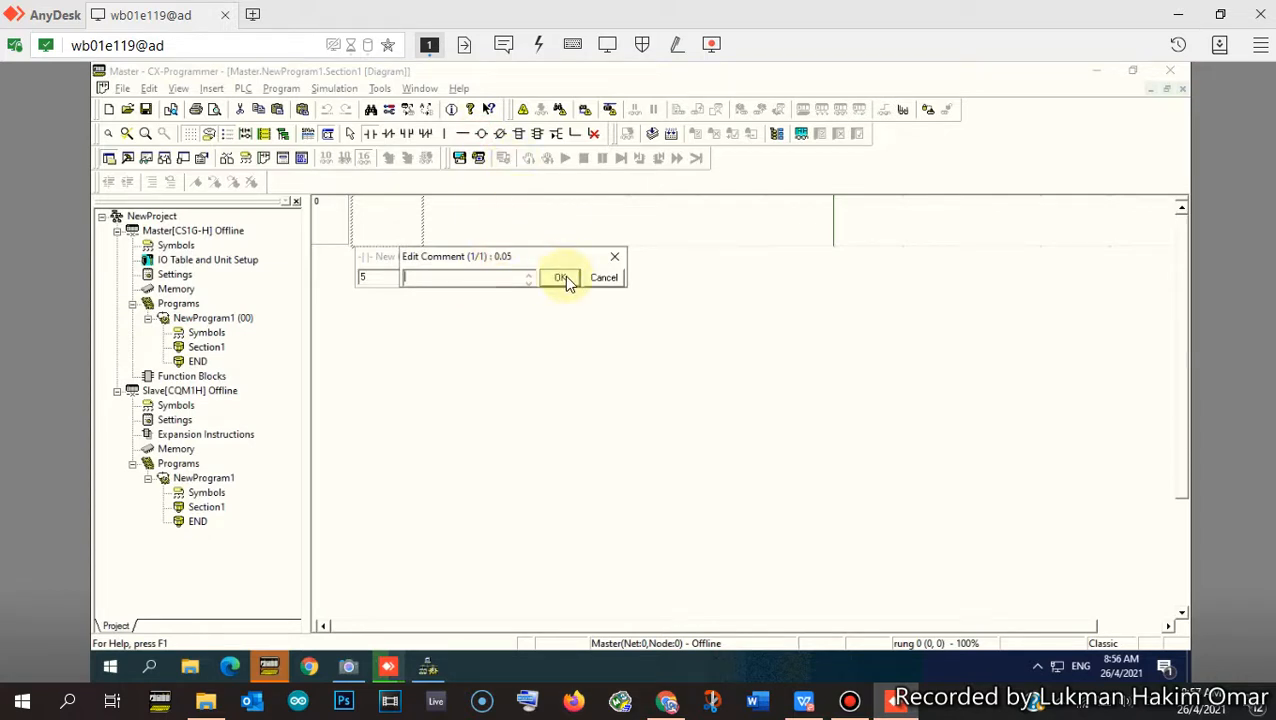
type("S1")
left_click(562, 278)
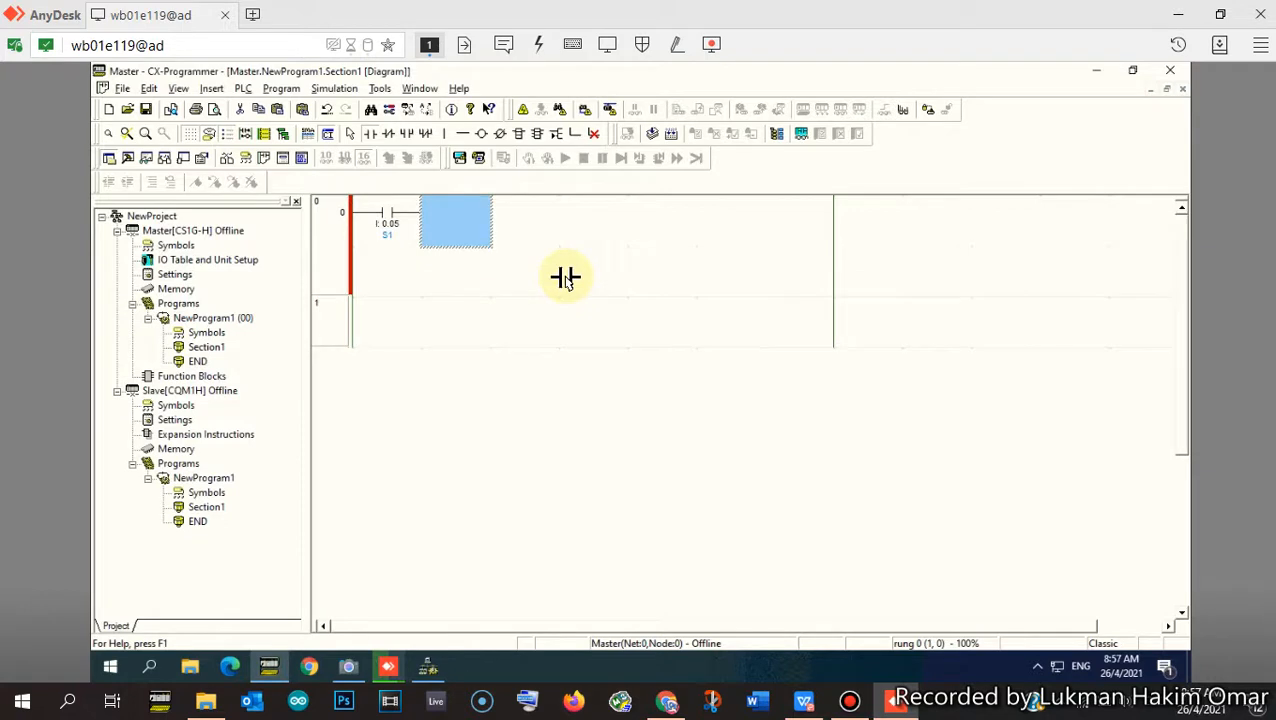
left_click(481, 133)
left_click(449, 221)
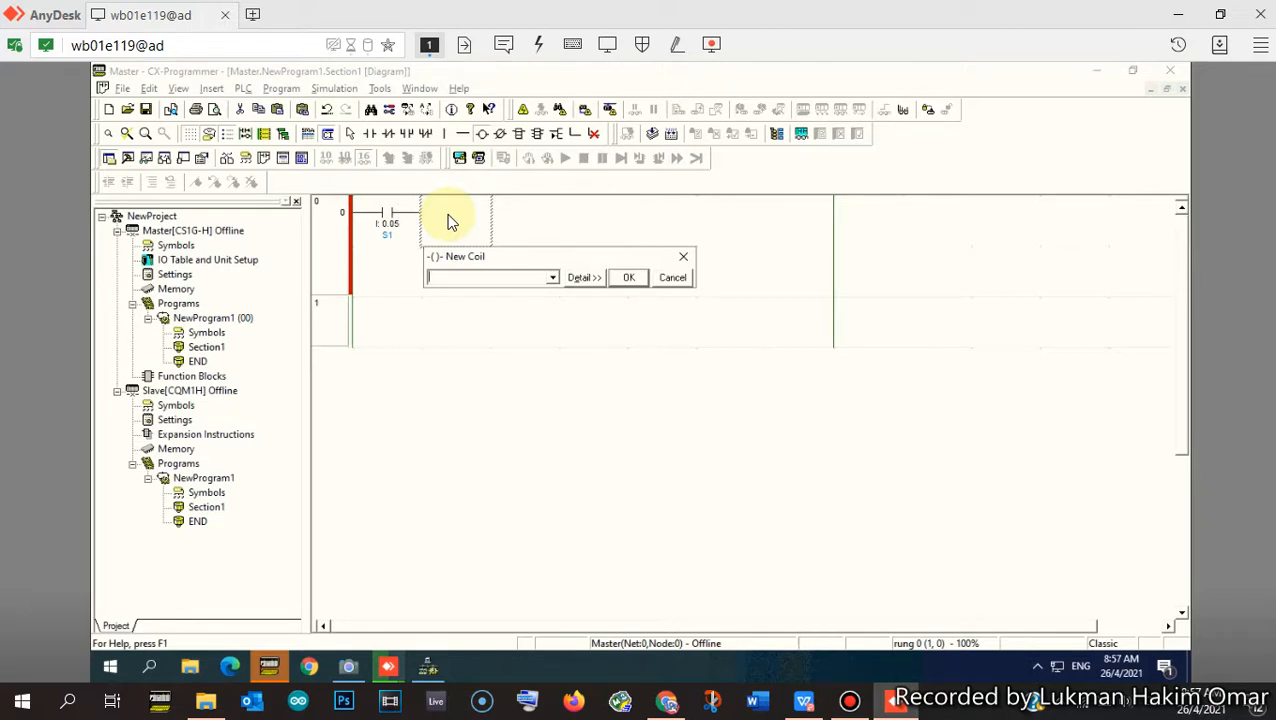
type("100.07")
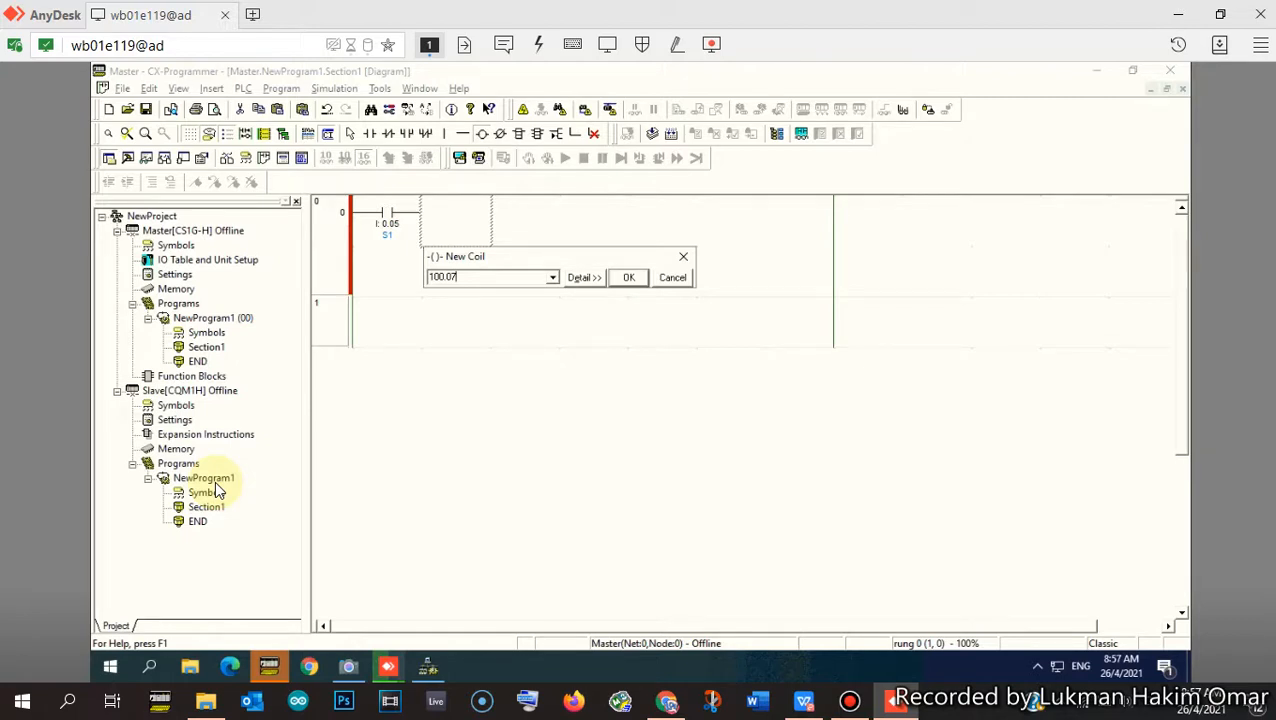
left_click(681, 279)
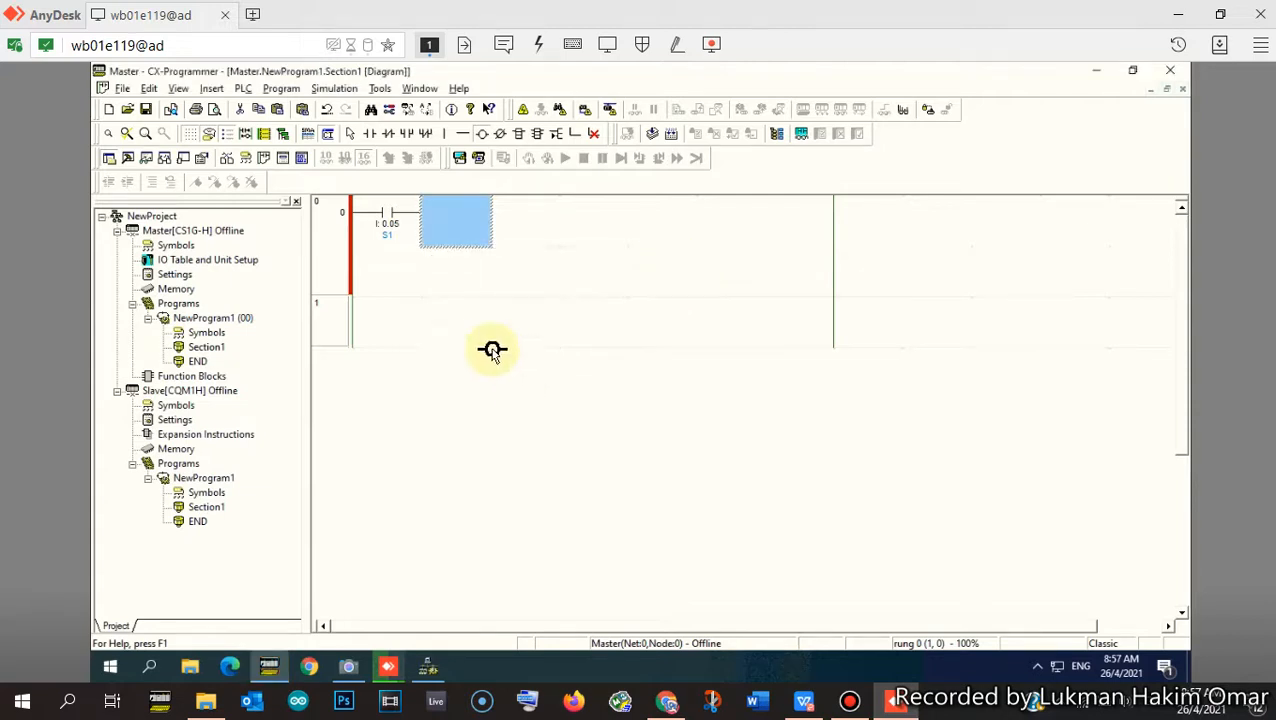
- Add an output coil at address 32.00 after the S1 contact, leaving its comment blank
left_click(445, 224)
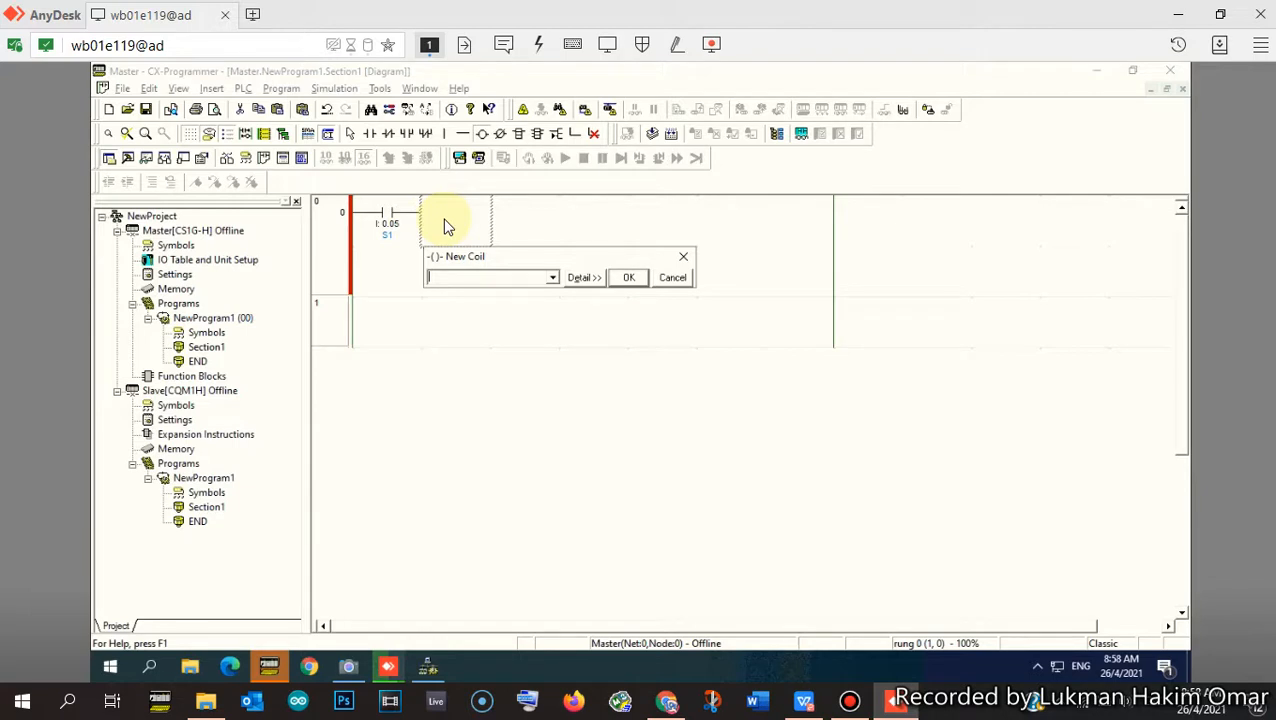
type("32.00")
left_click(626, 278)
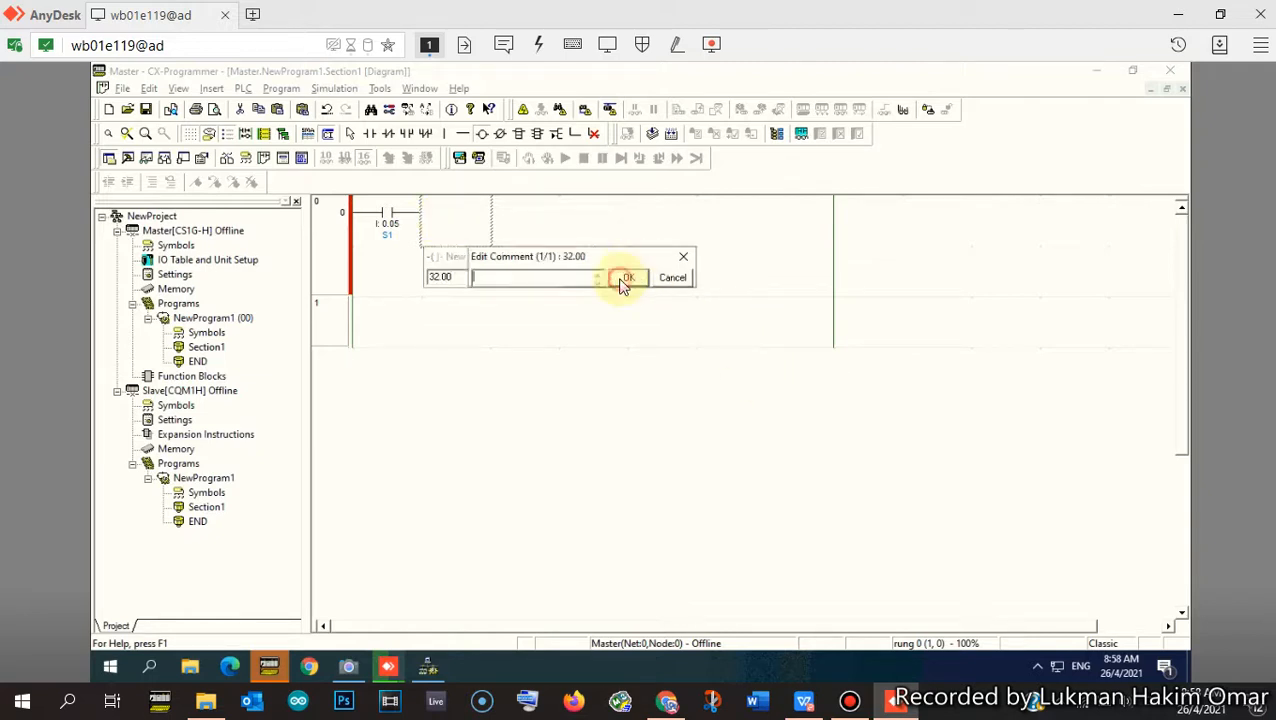
left_click(621, 279)
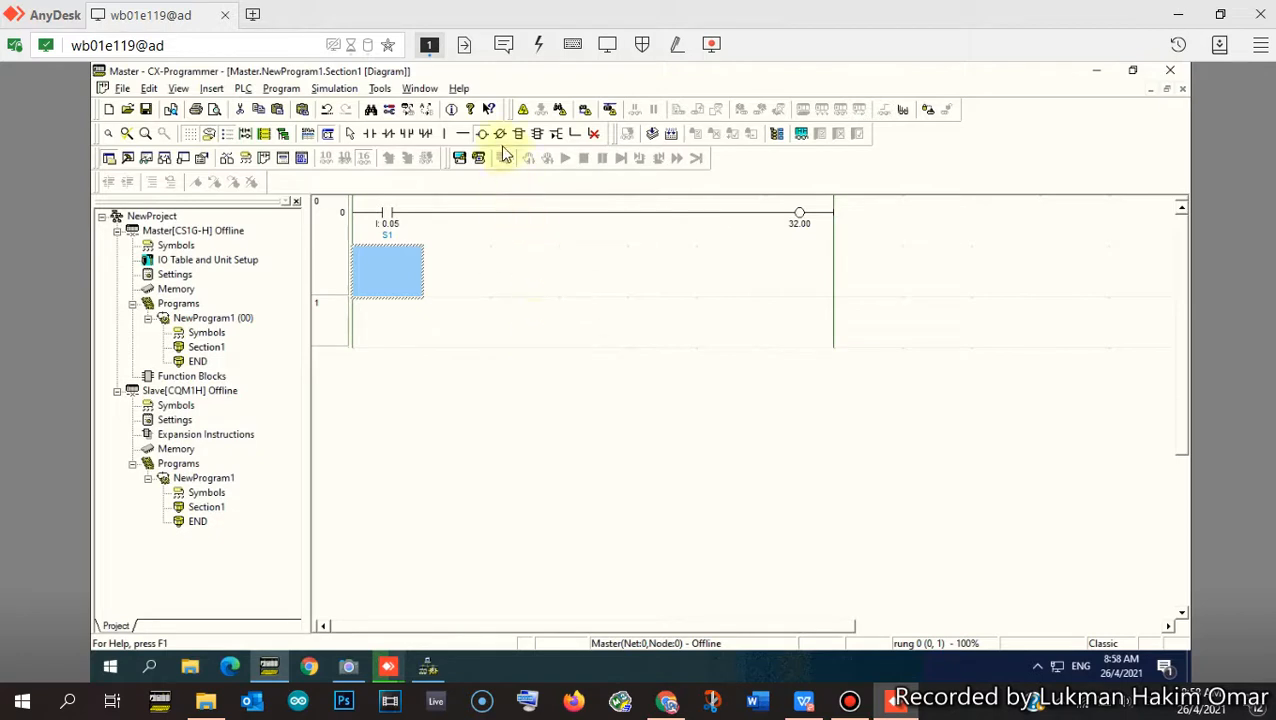
- Add a second rung to the Master program with normally open contact 42.00 driving output coil 1.10, leaving both comments blank
left_click(369, 133)
left_click(351, 328)
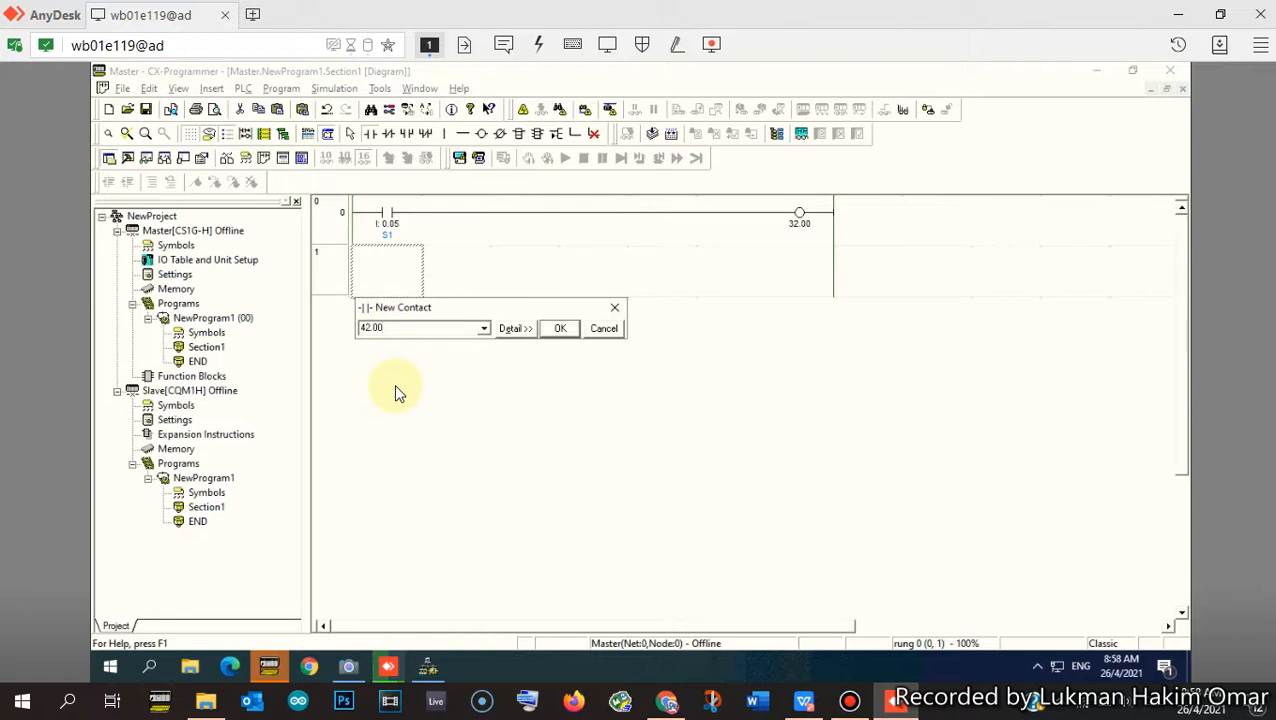
left_click(560, 329)
left_click(562, 333)
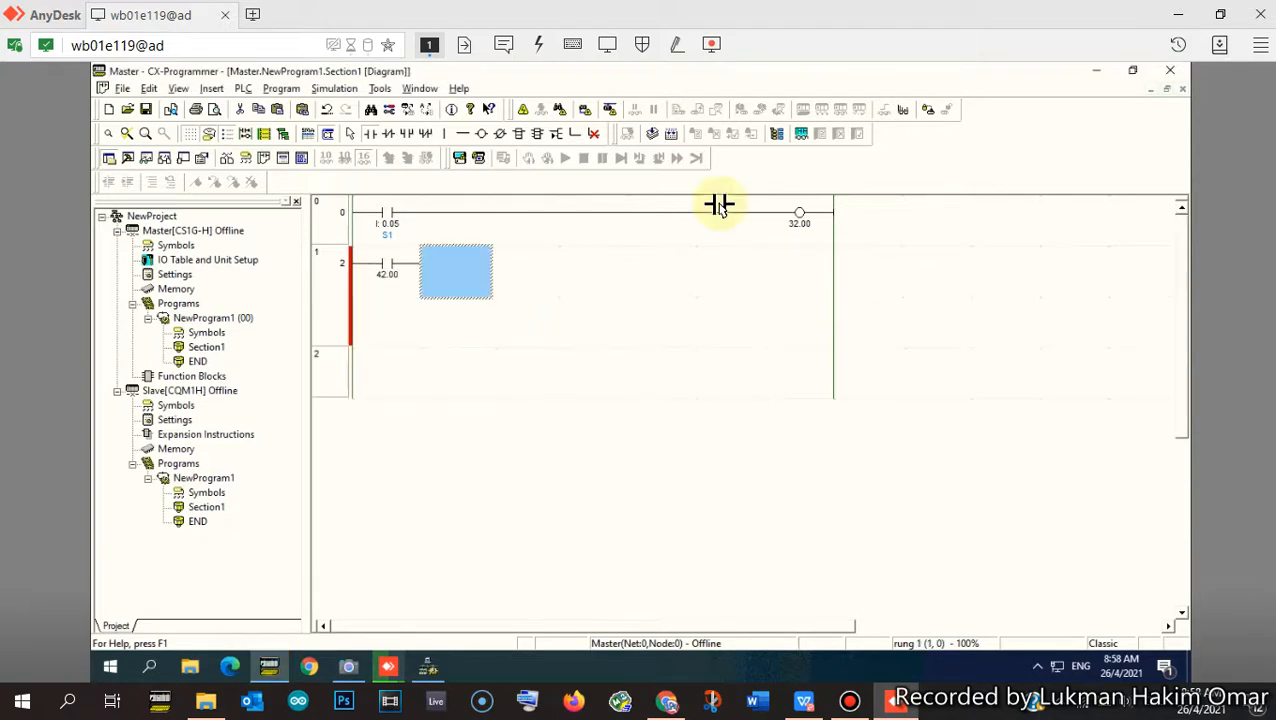
left_click(482, 133)
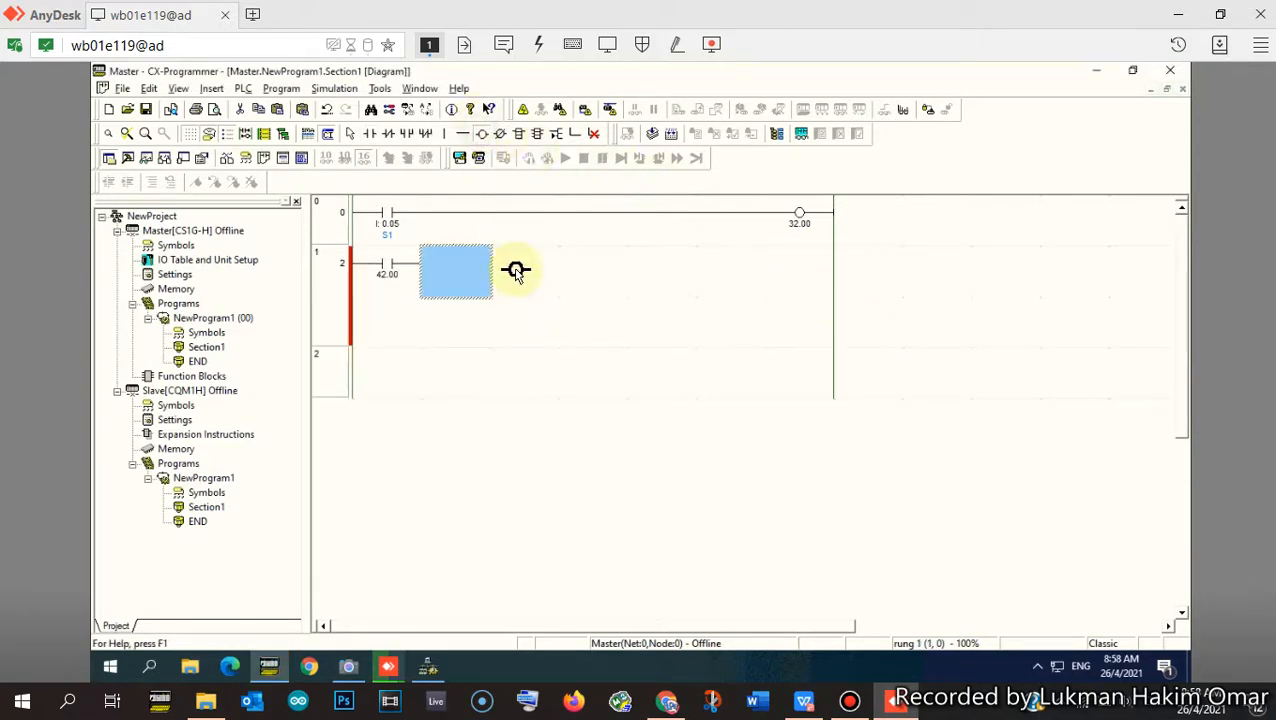
left_click(456, 270)
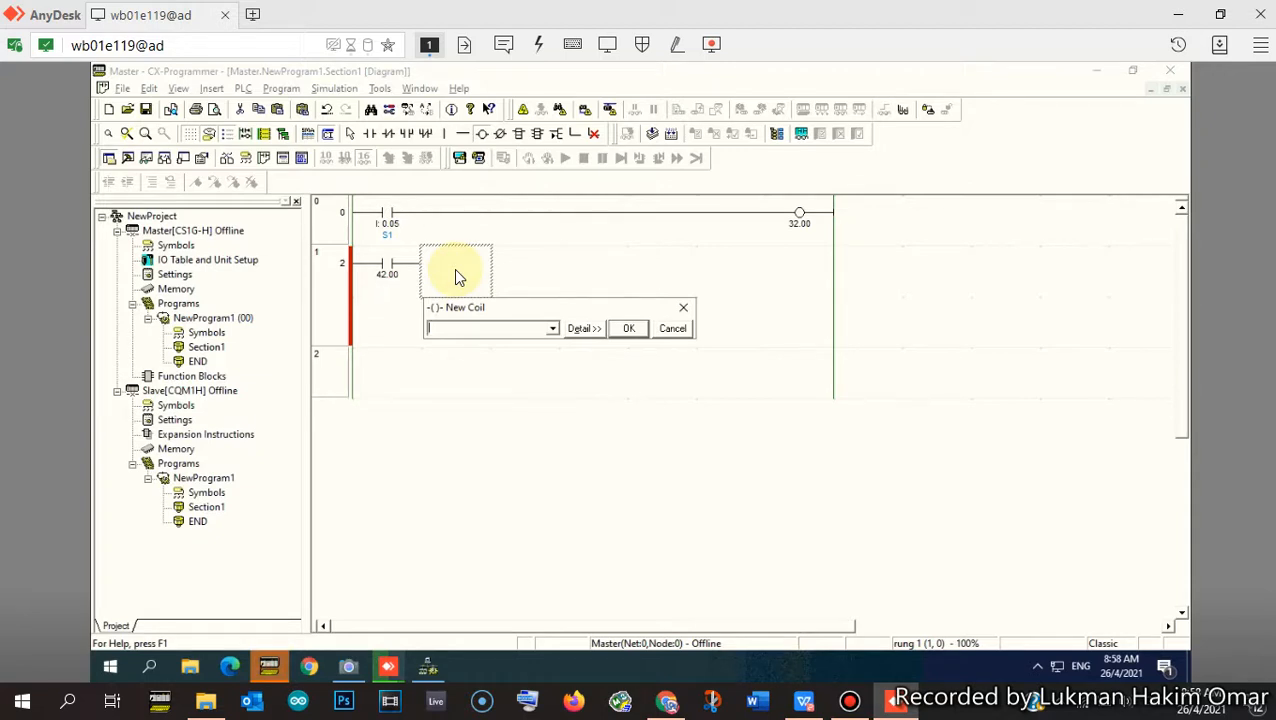
type("1.10")
left_click(630, 330)
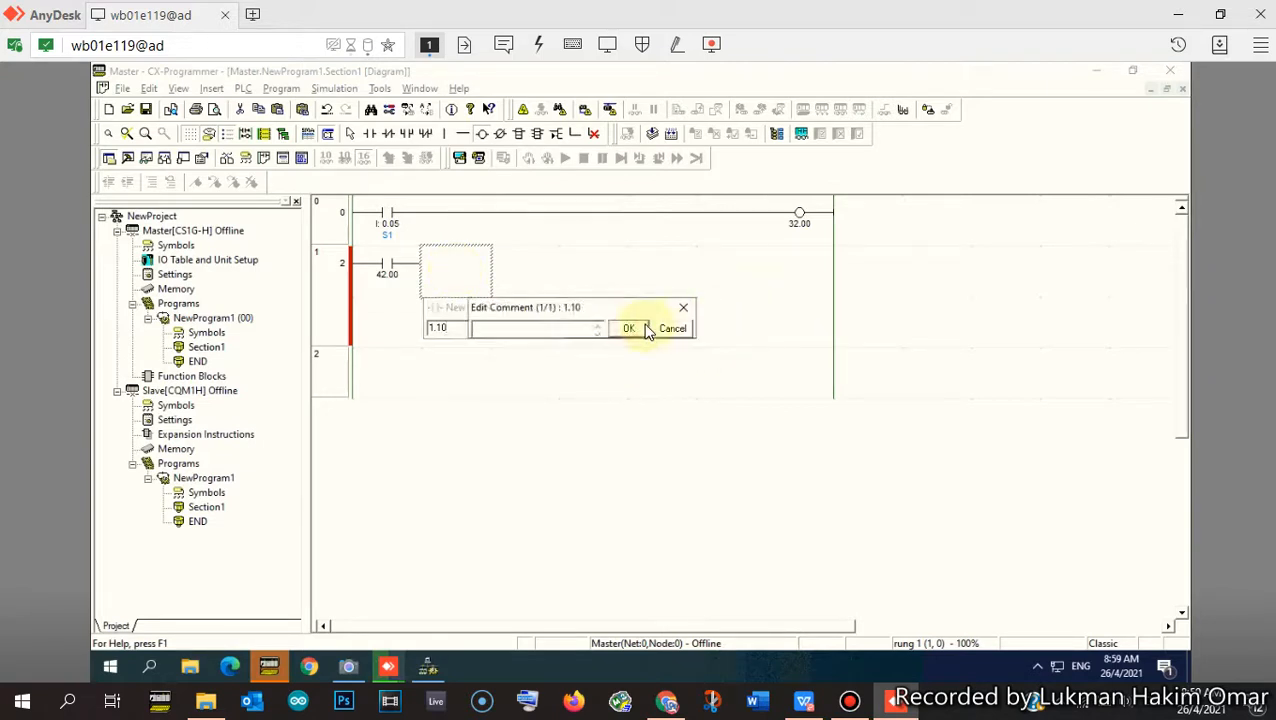
left_click(628, 328)
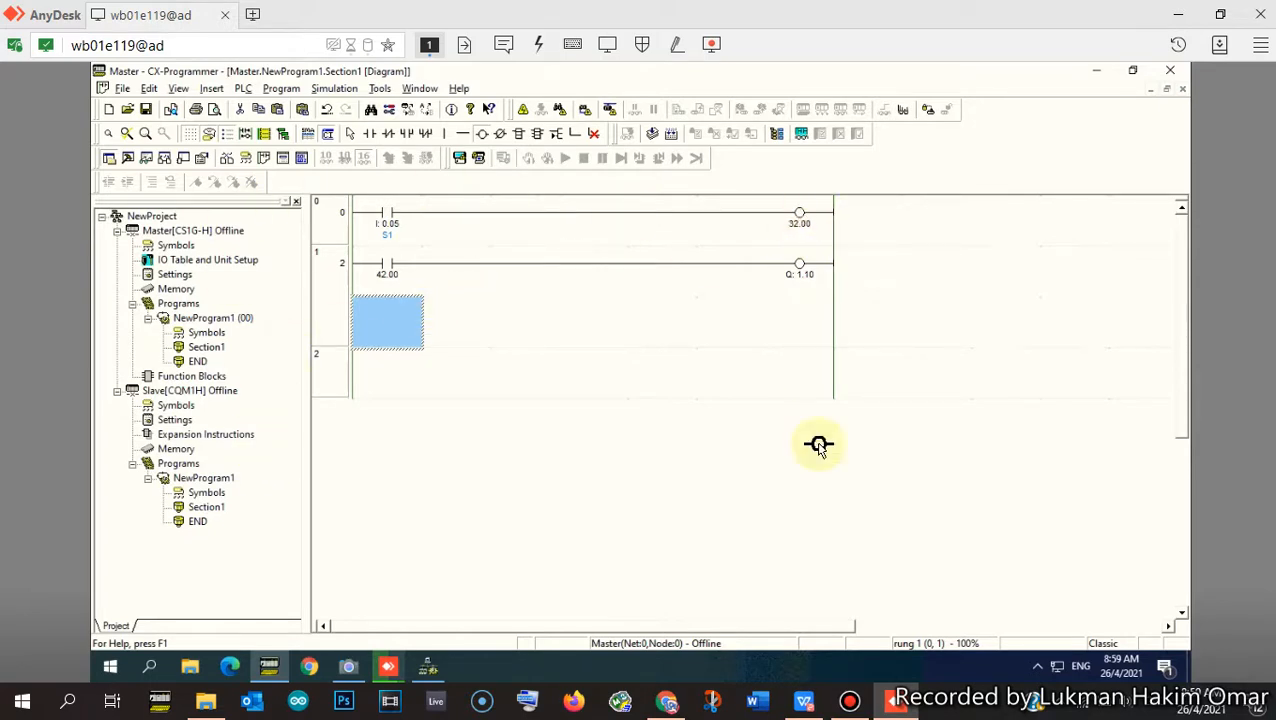
- In the Slave's Section1, add a normally open contact at address 3 to the first rung, leaving its comment blank
double_click(206, 507)
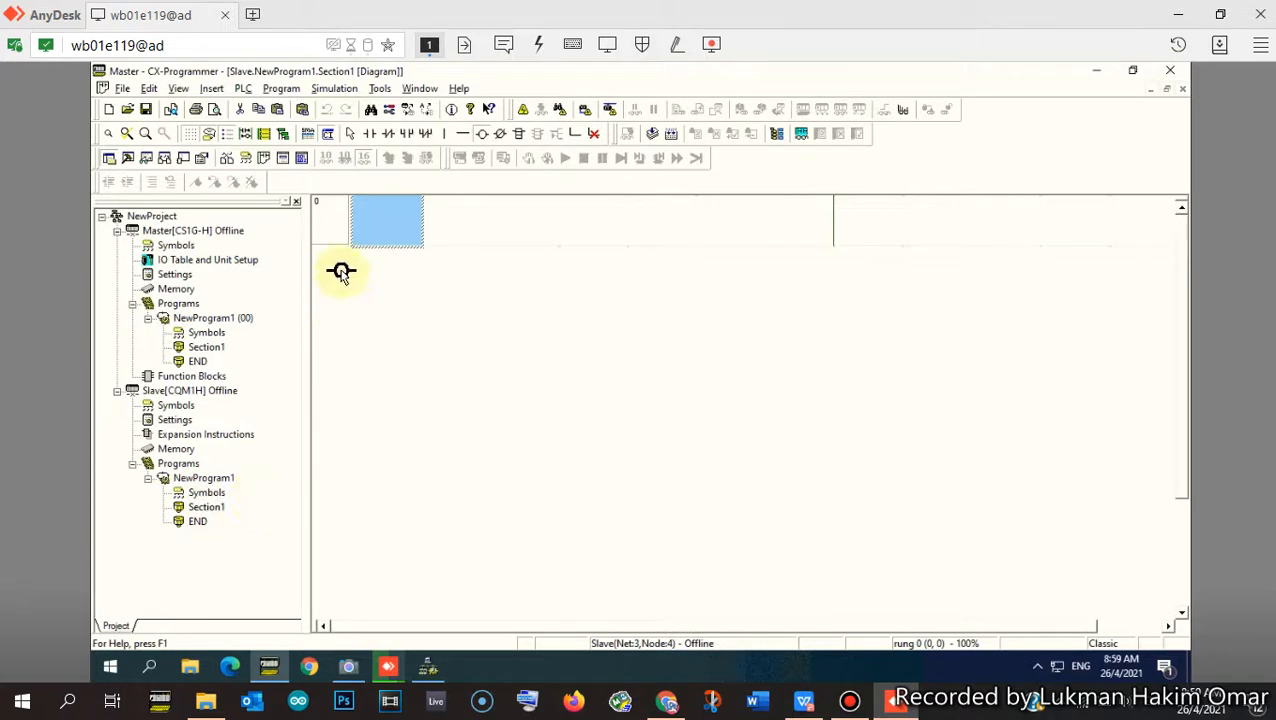
left_click(369, 135)
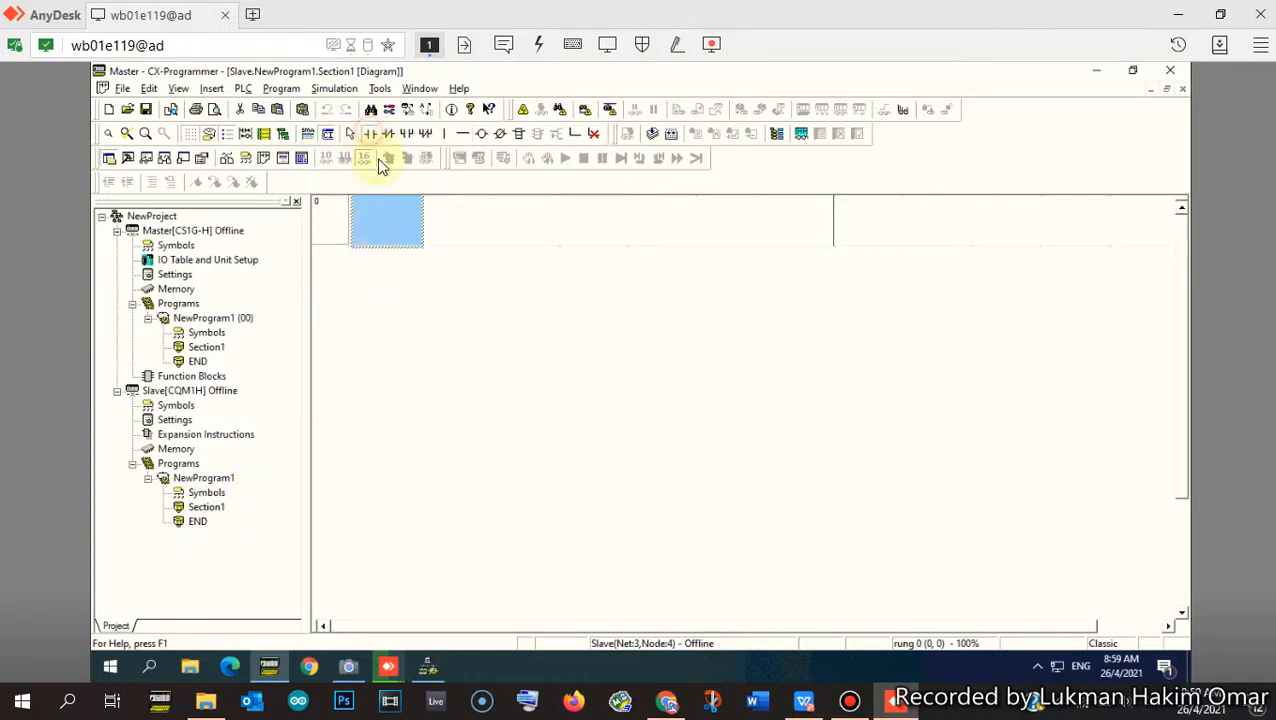
left_click(383, 224)
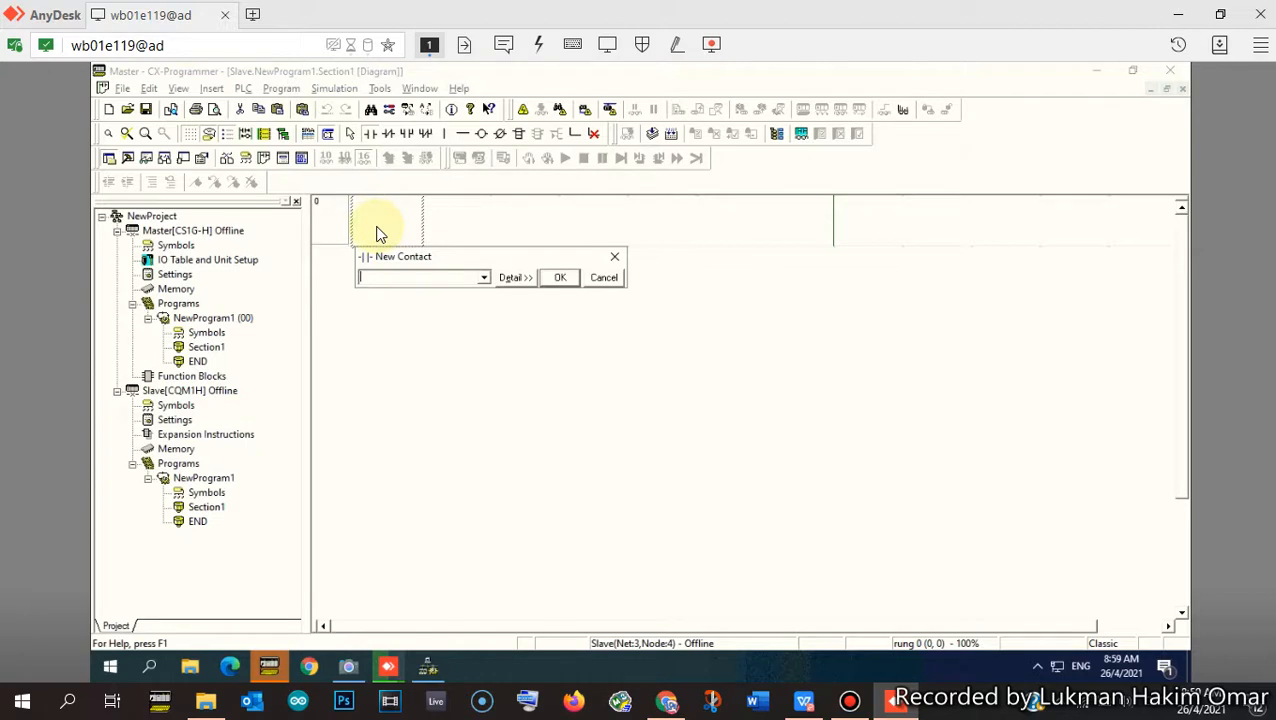
type("3")
key("Return")
key("Return")
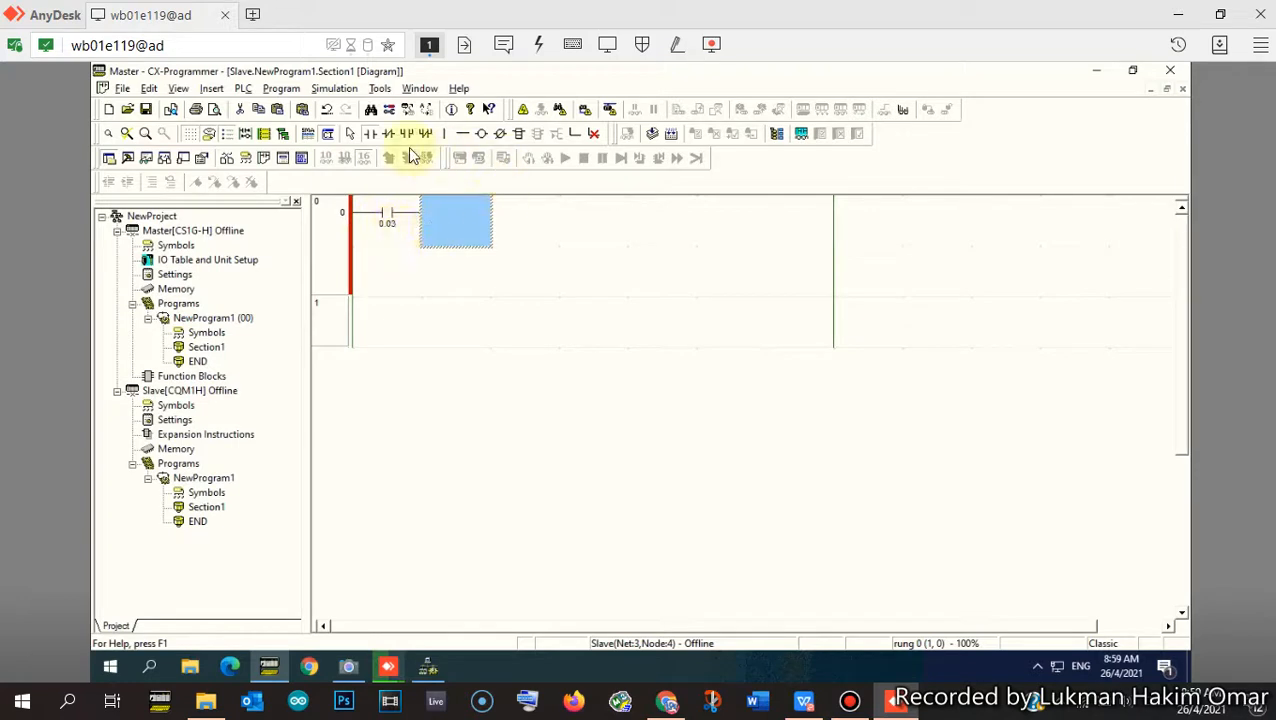
- Add an output coil at address 42.00 after the 0.03 contact in the Slave program, leaving its comment blank
left_click(482, 134)
left_click(456, 222)
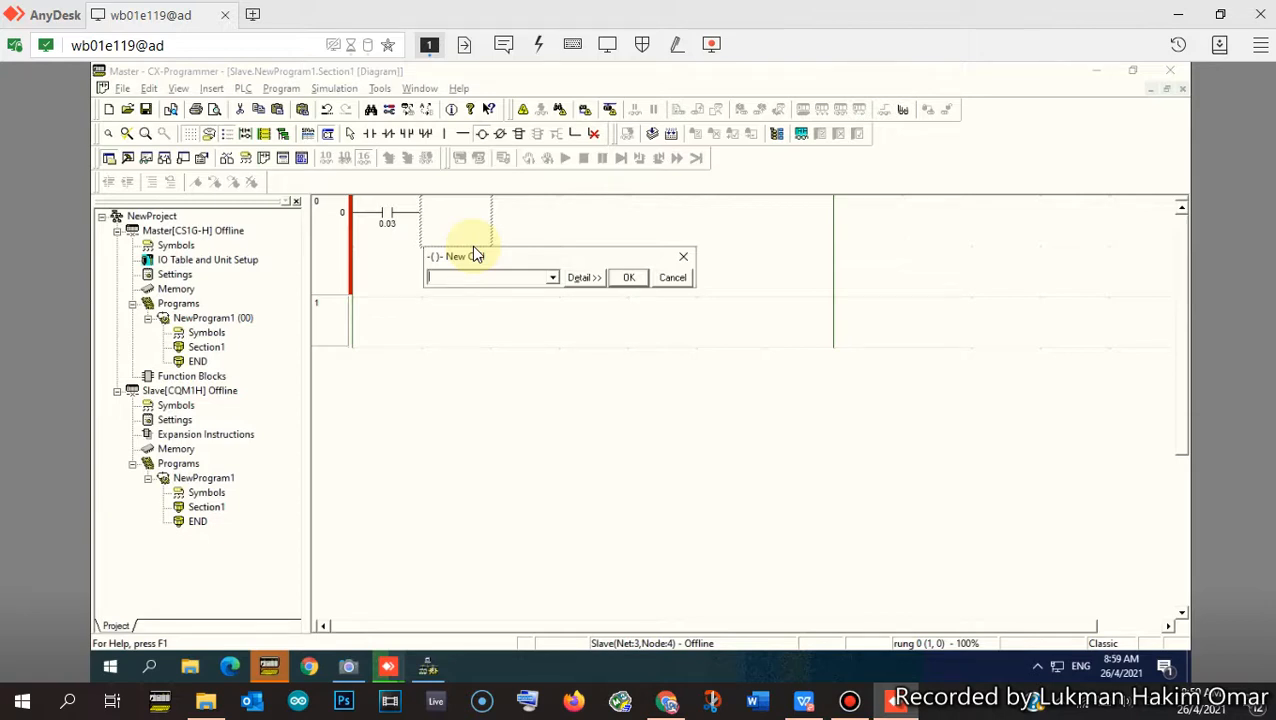
type("42.00")
key("Return")
key("Return")
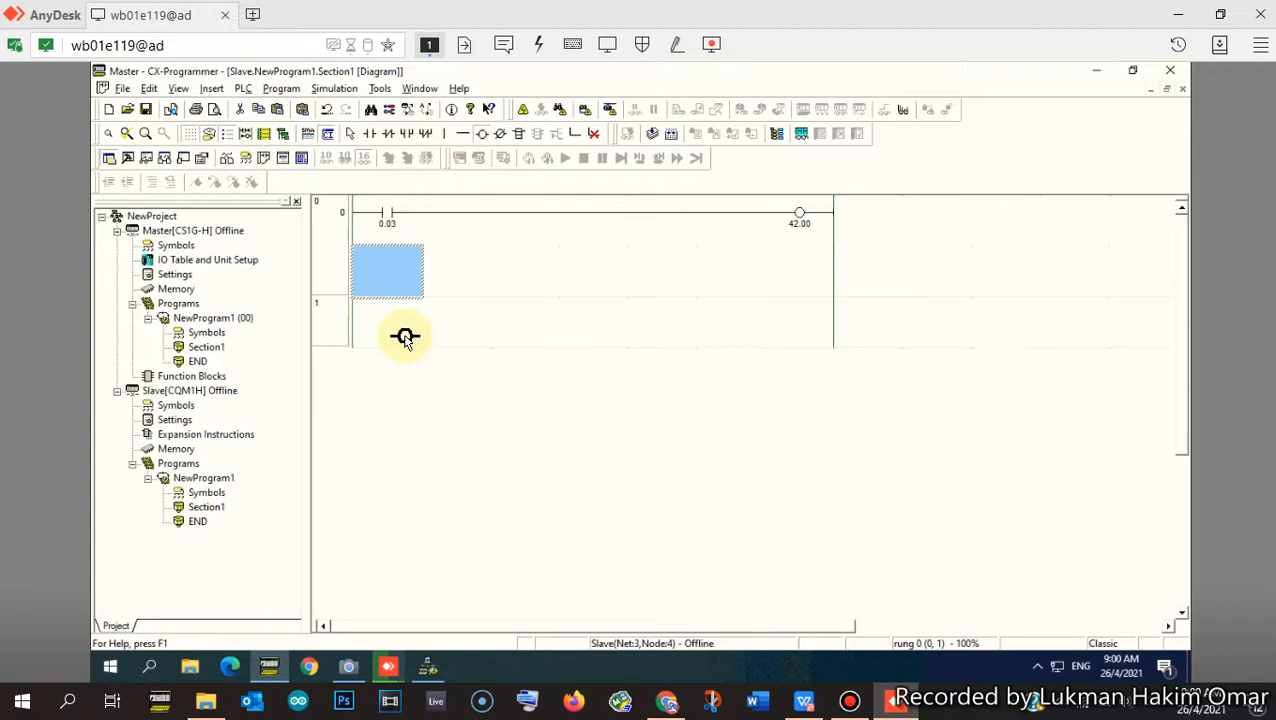
- Start a second rung in the Slave program with a normally open contact at address 32, leaving its comment blank
left_click(370, 134)
left_click(379, 325)
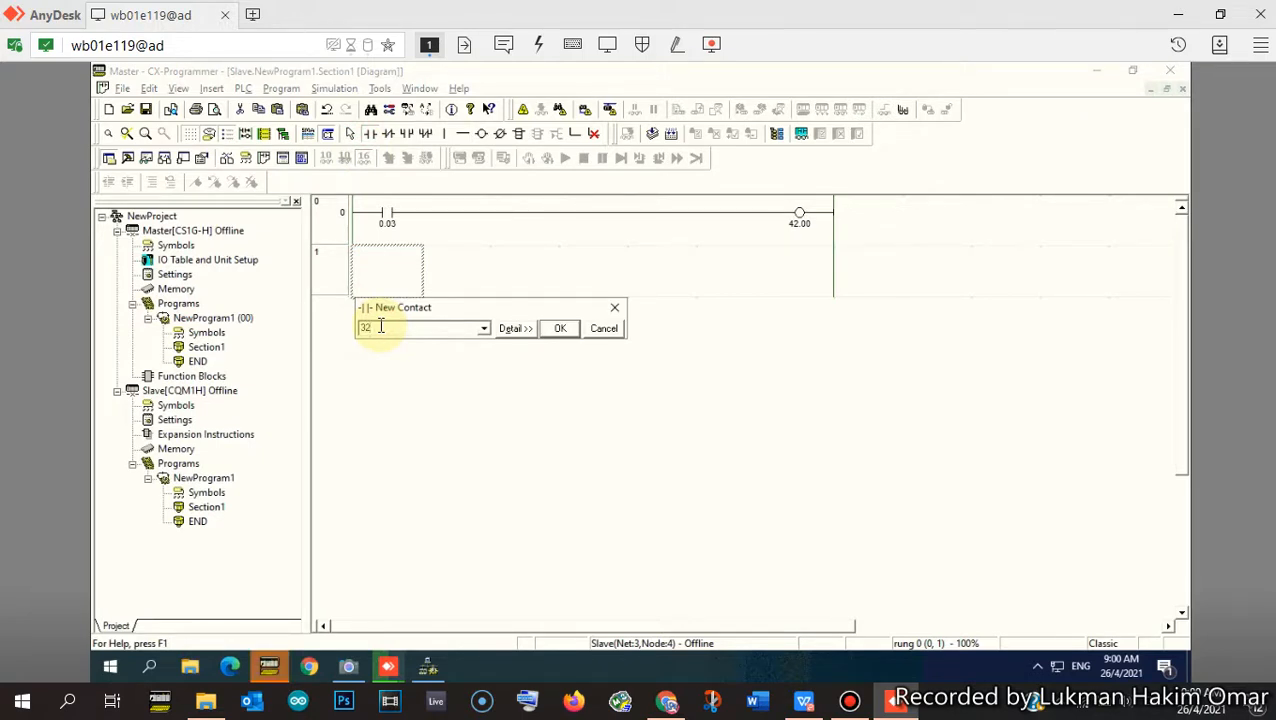
left_click(562, 328)
left_click(562, 329)
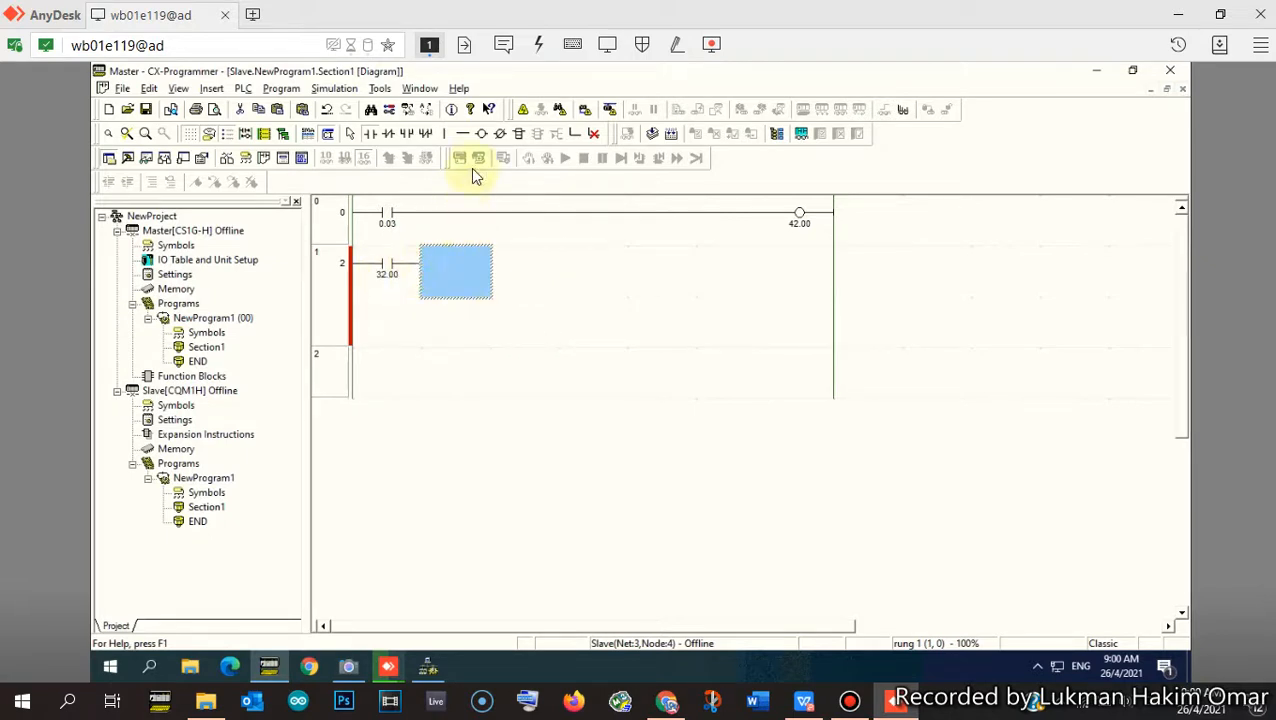
left_click(484, 135)
left_click(452, 270)
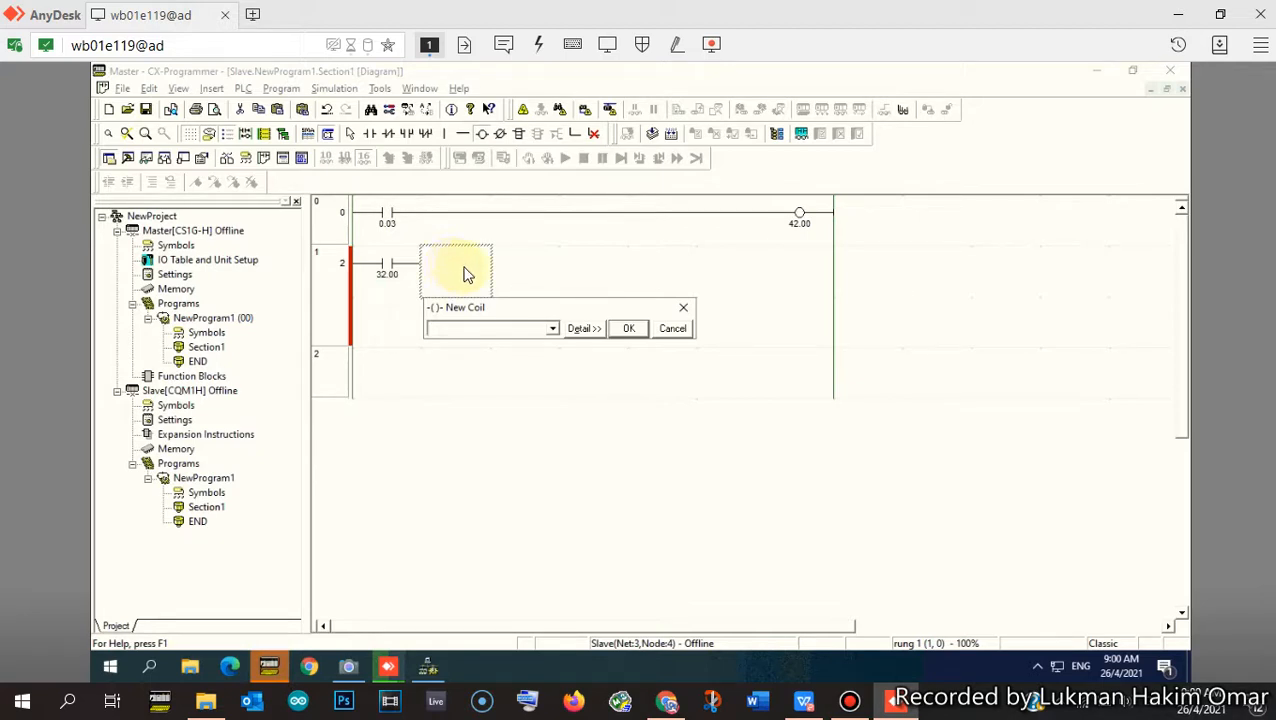
left_click(673, 329)
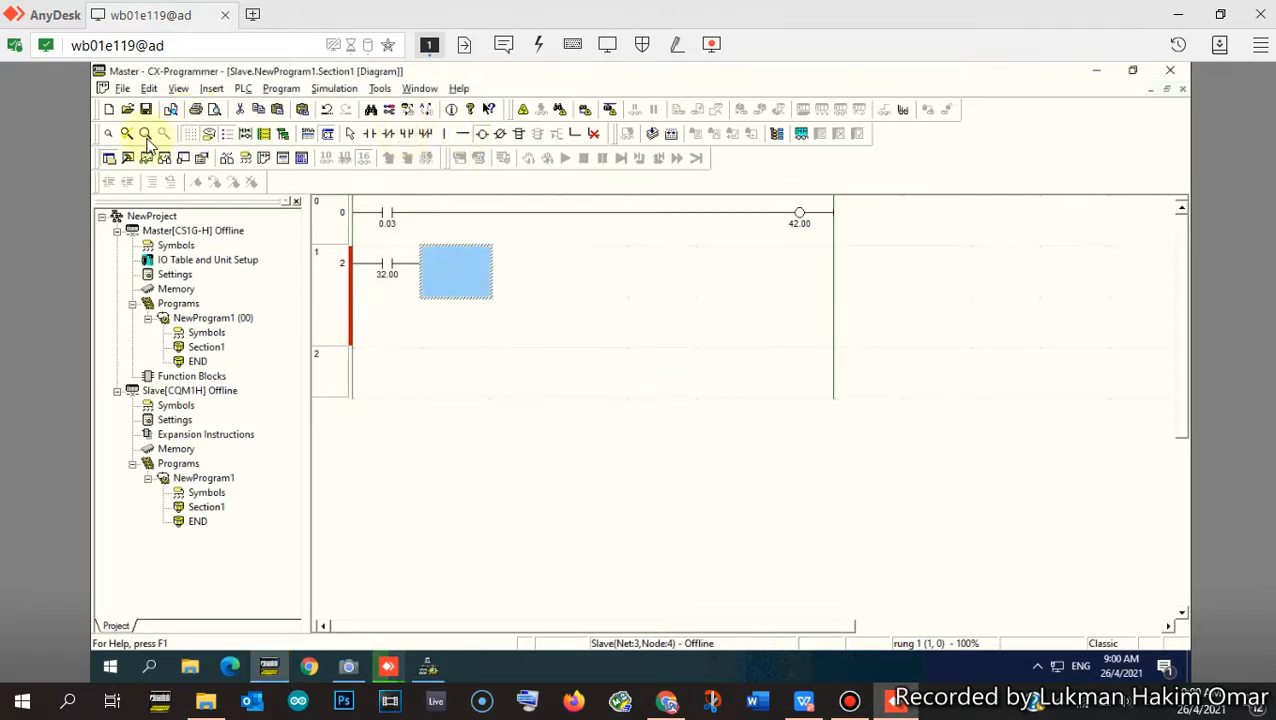
left_click(351, 134)
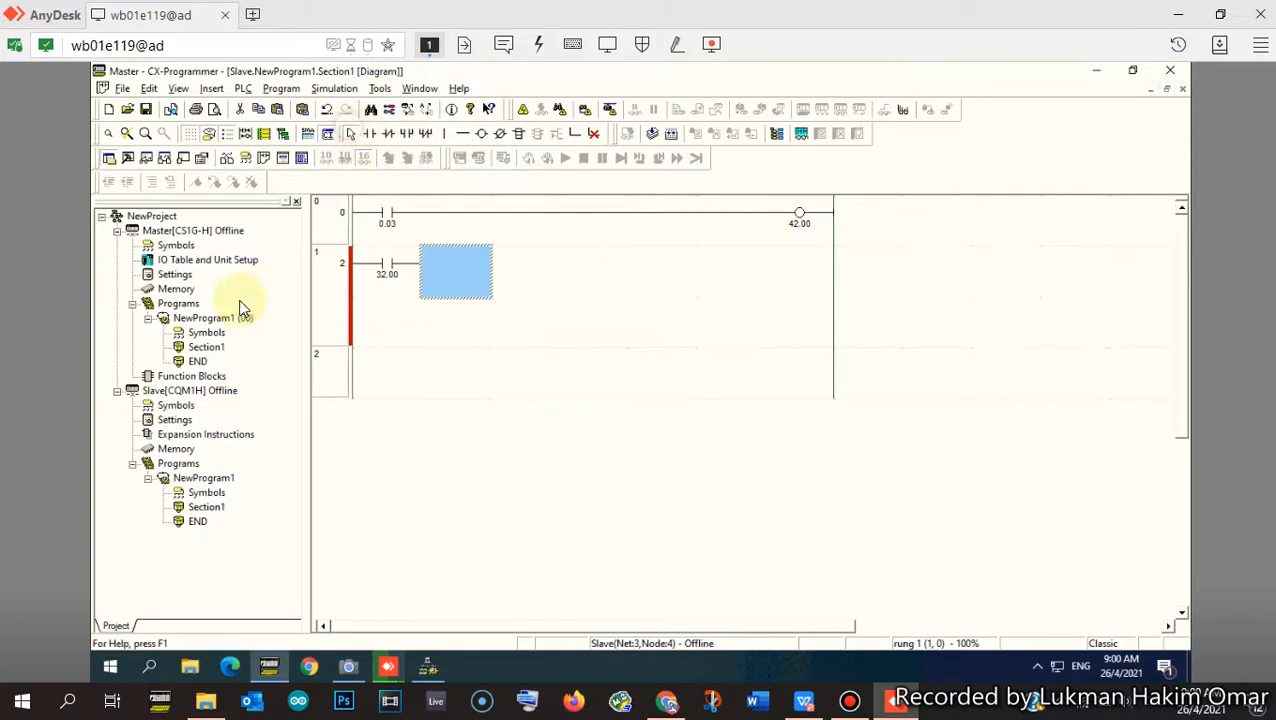
double_click(206, 347)
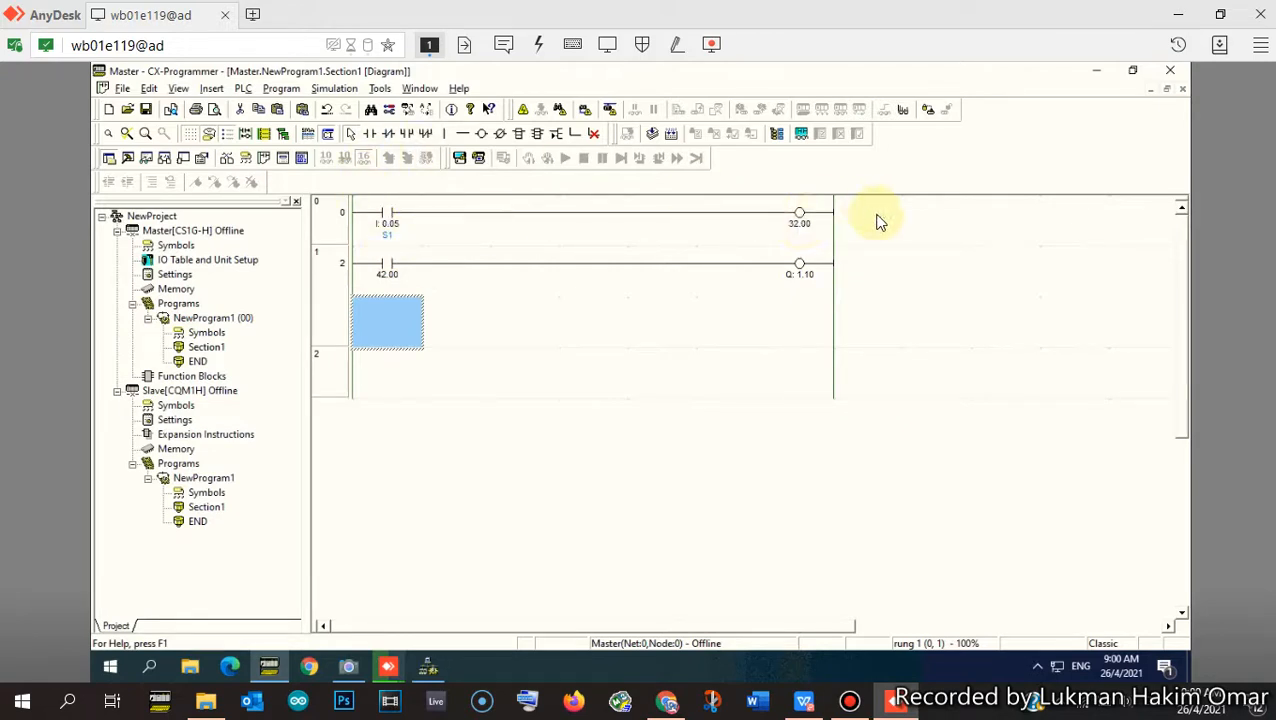
double_click(205, 507)
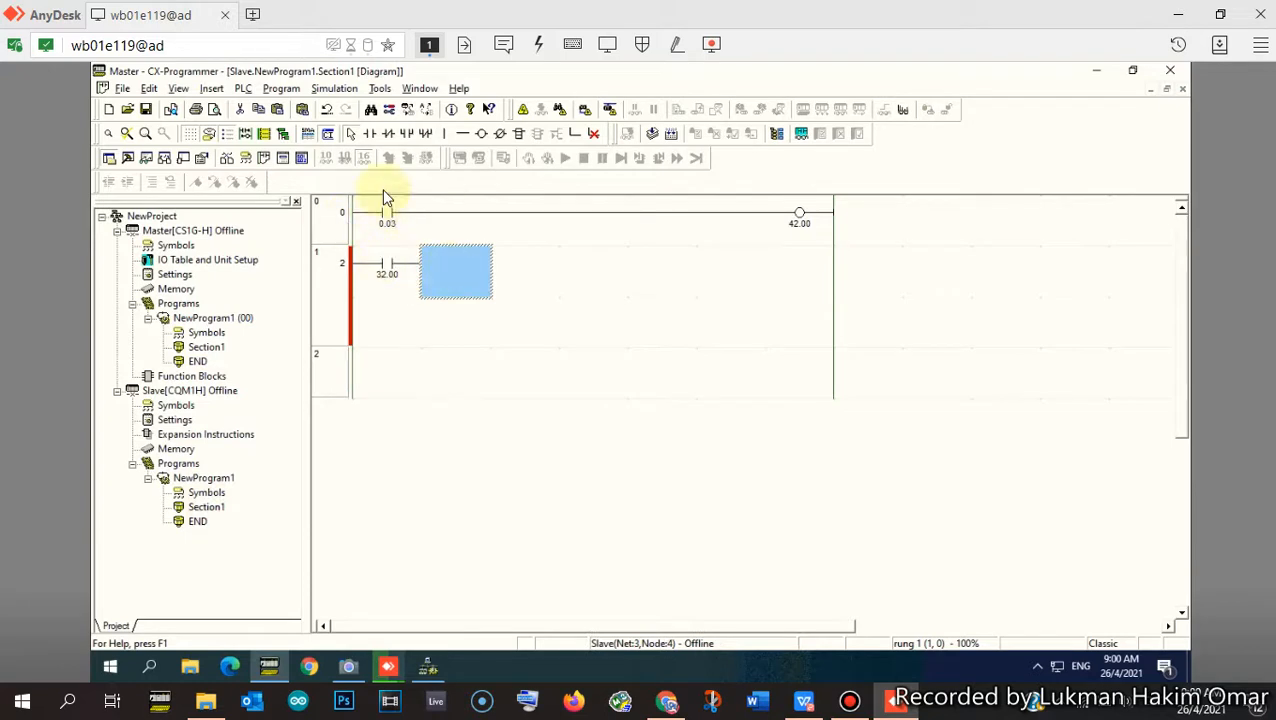
- Add an output coil at address 100.07 after the 32.00 contact in the Slave's second rung, leaving its comment blank
left_click(481, 133)
left_click(451, 274)
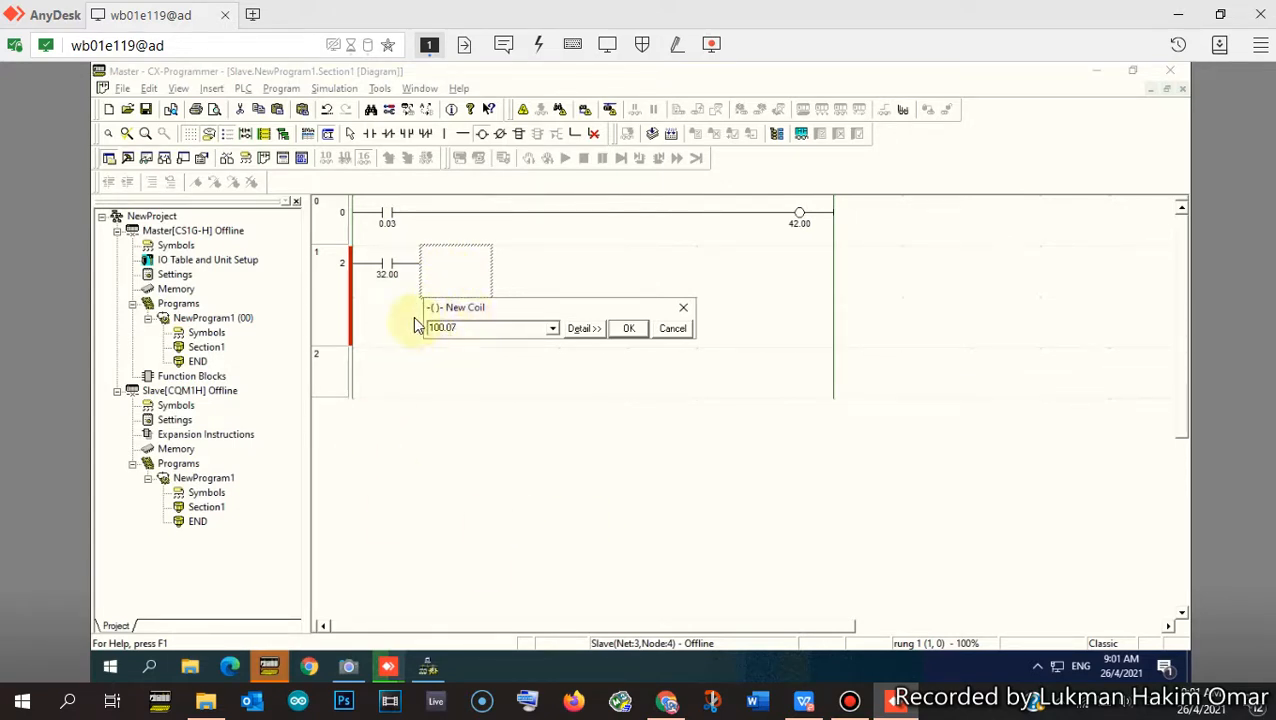
left_click(624, 328)
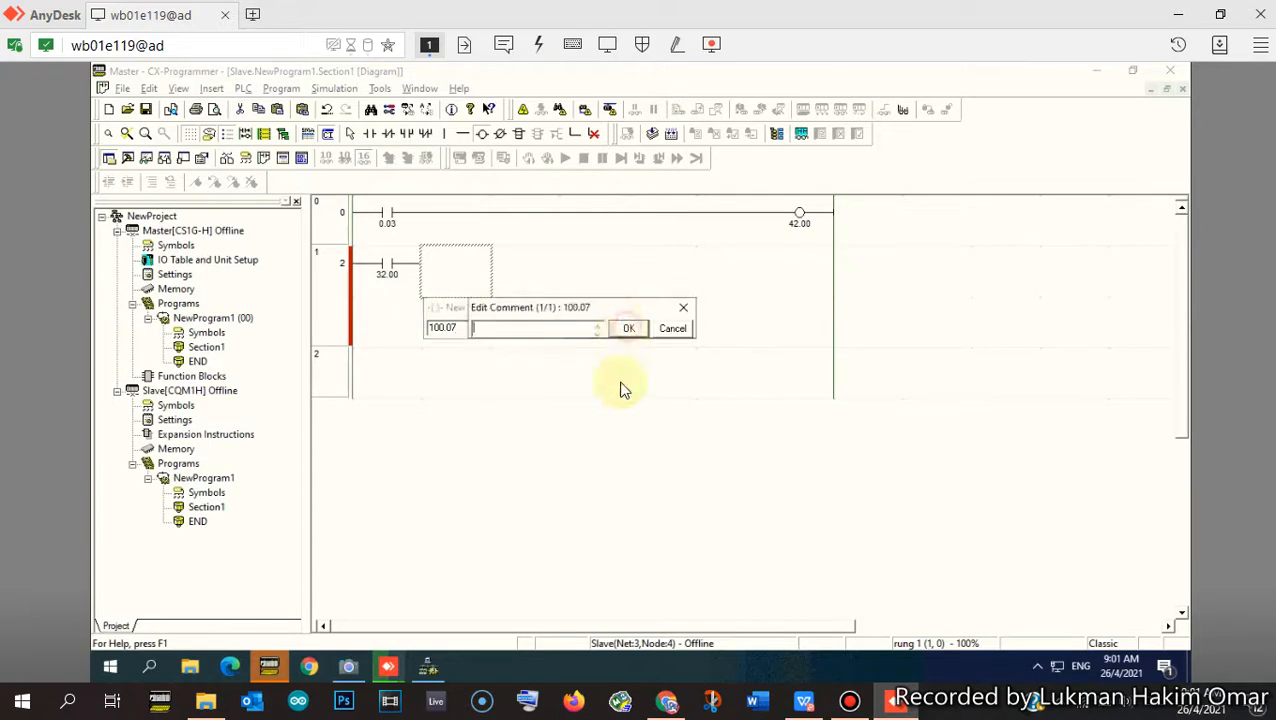
left_click(625, 332)
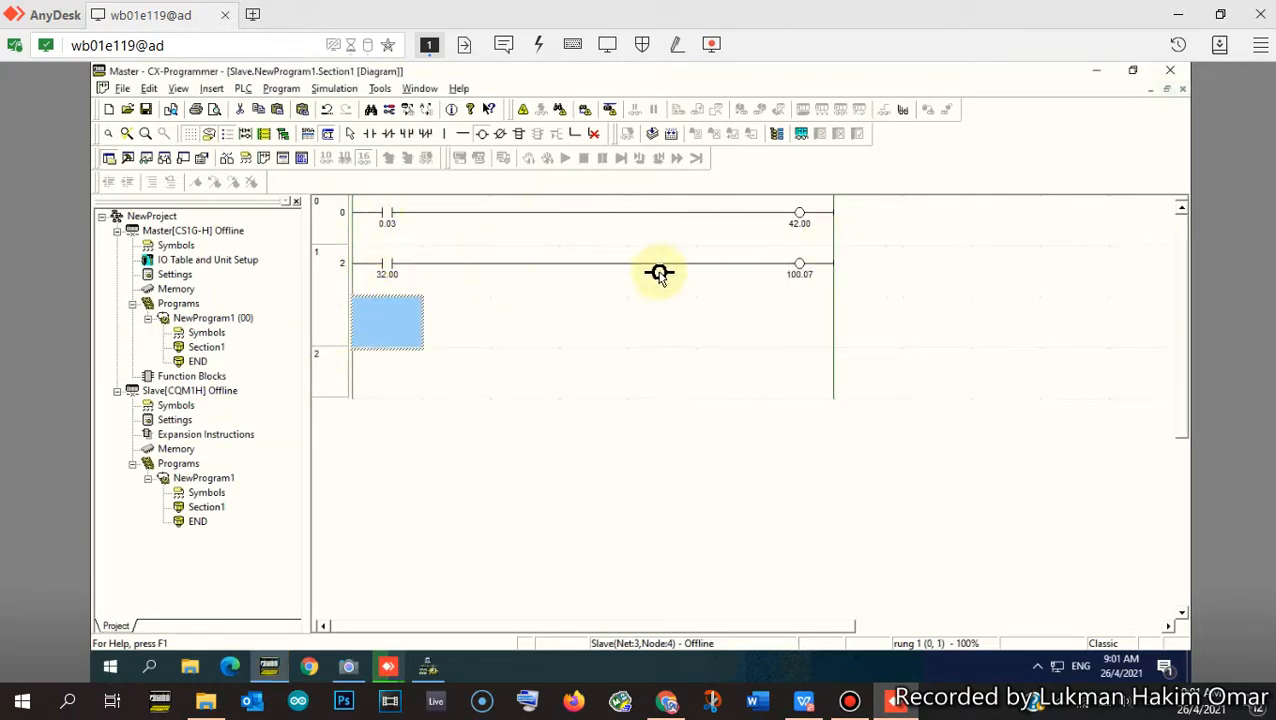
- Compare the Master and Slave Section1 ladders, and connect the Master PLC online from its own Section1
double_click(201, 348)
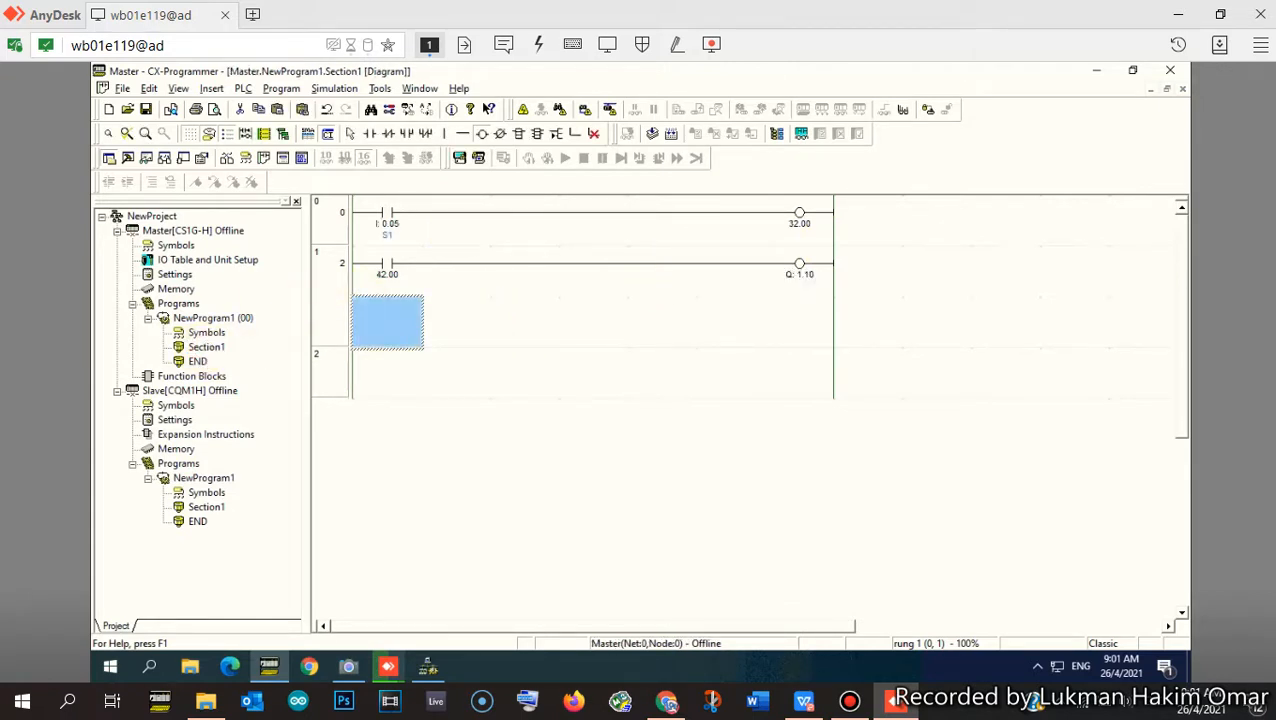
double_click(203, 507)
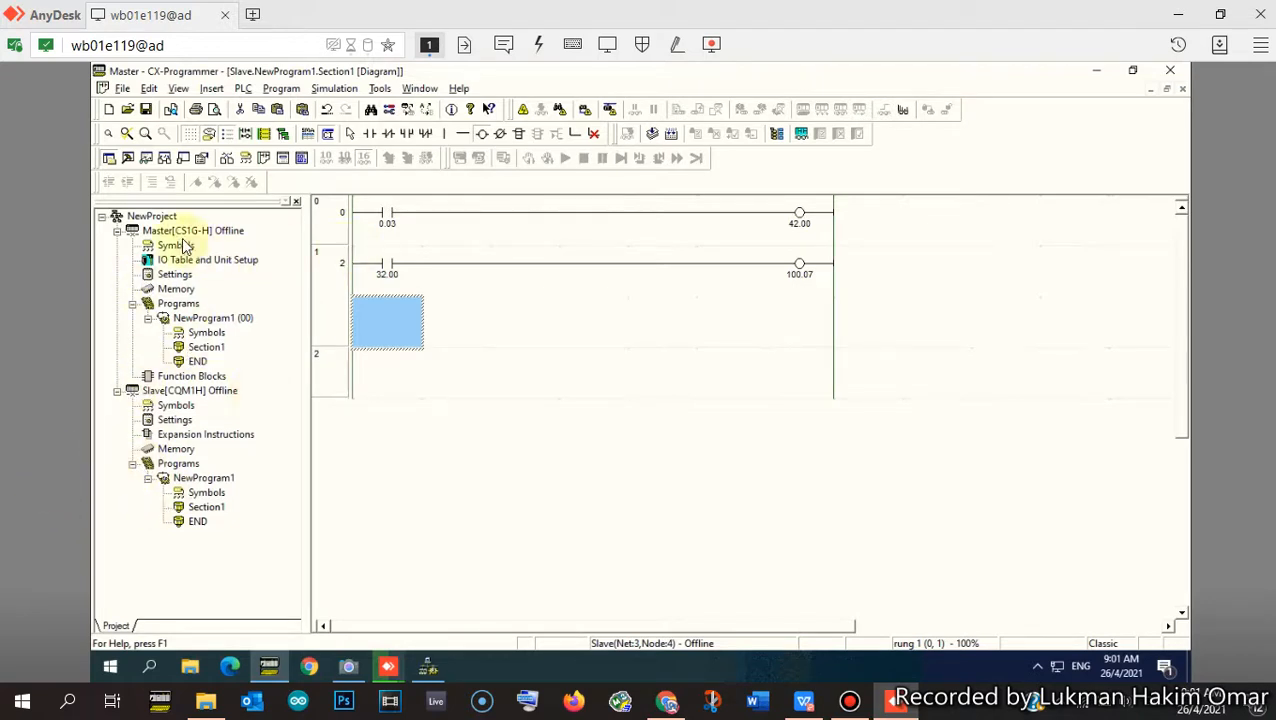
double_click(205, 348)
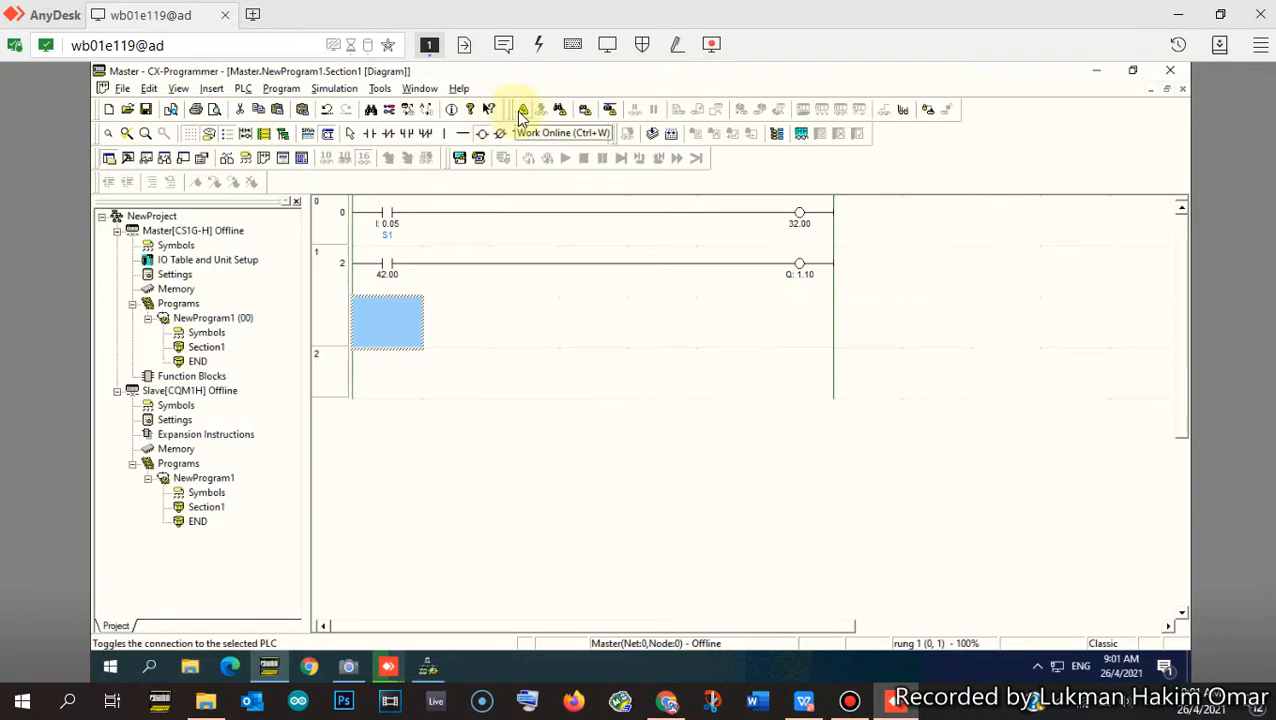
left_click(521, 112)
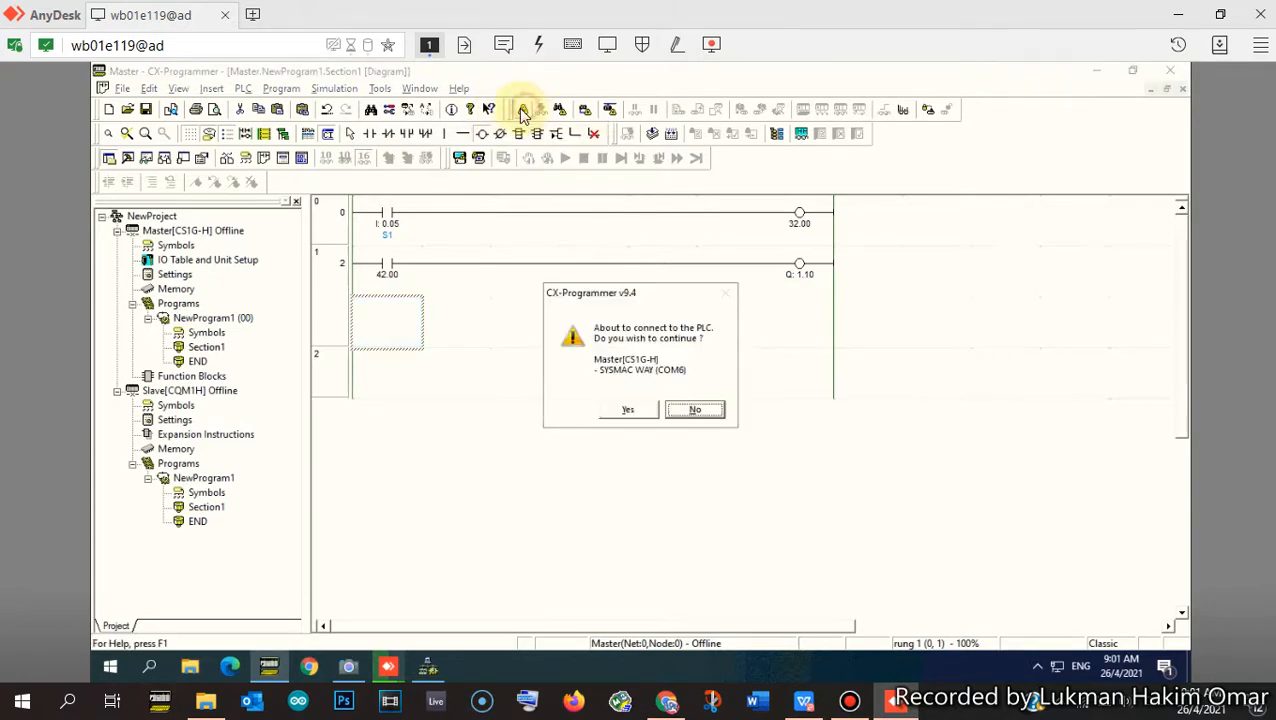
left_click(620, 411)
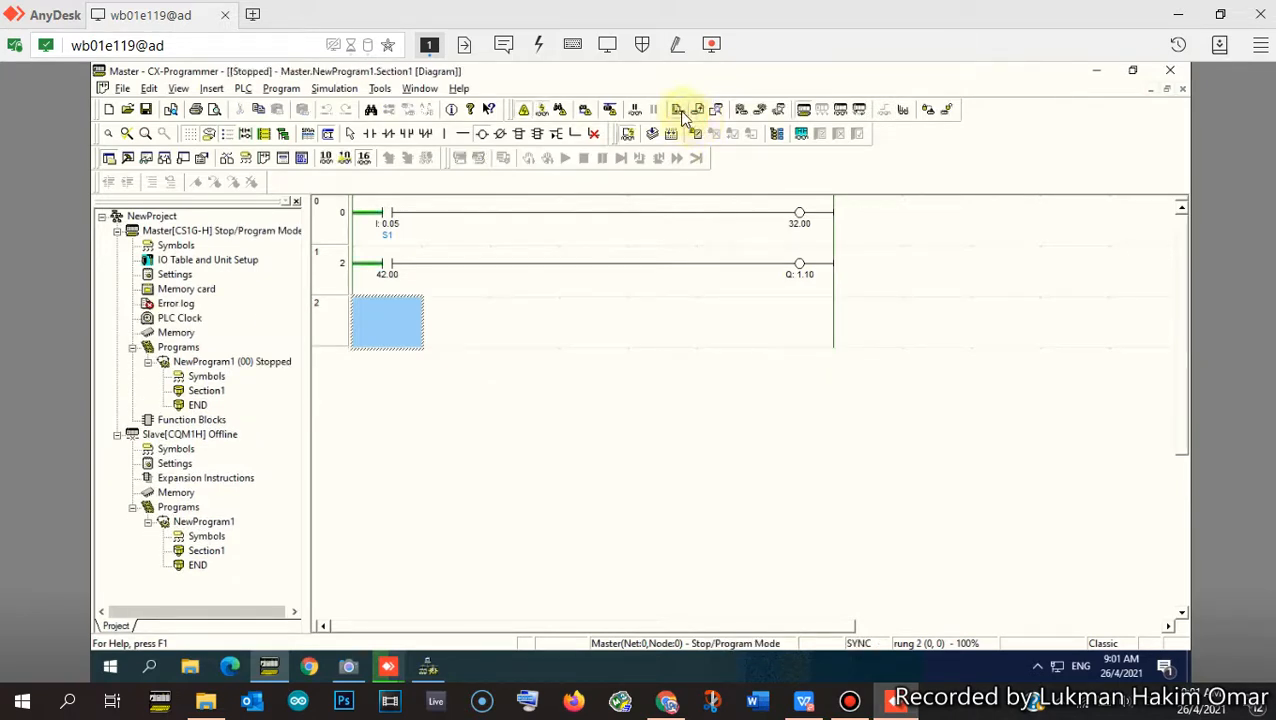
- Download only the programs to the Master PLC, excluding symbols, comments and program index, and switch the Master to Monitor mode
left_click(679, 110)
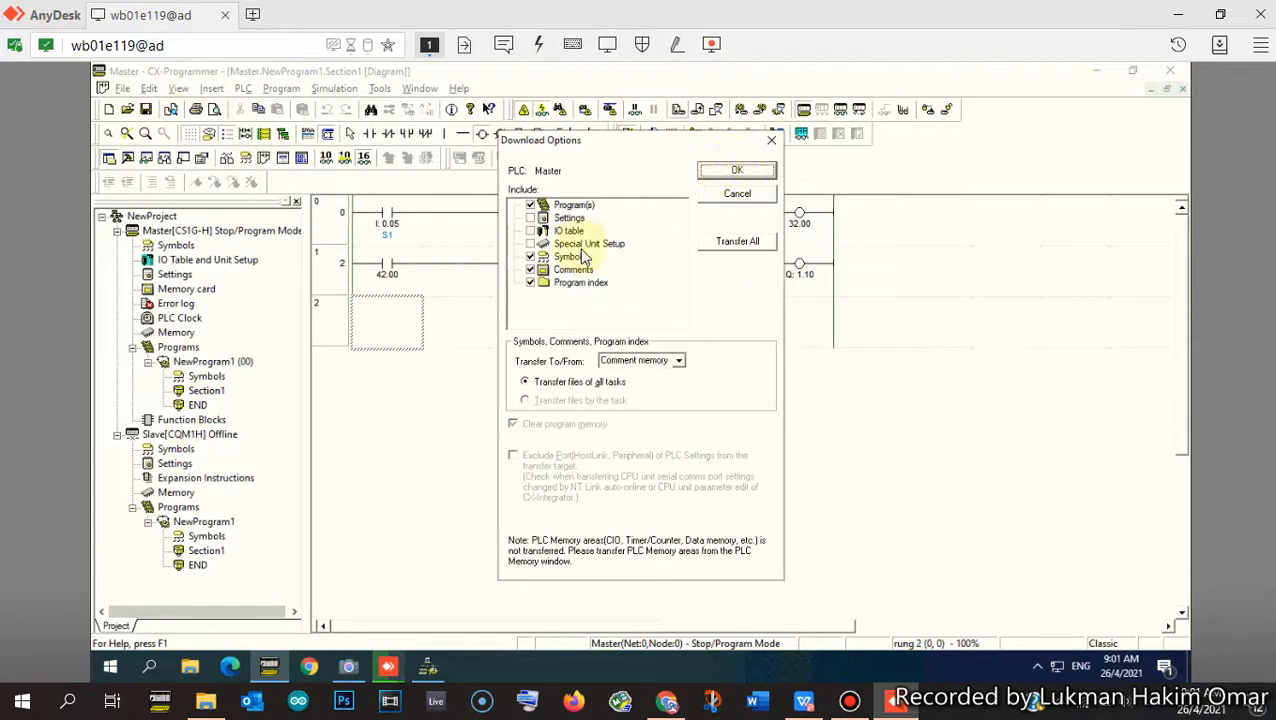
left_click(530, 257)
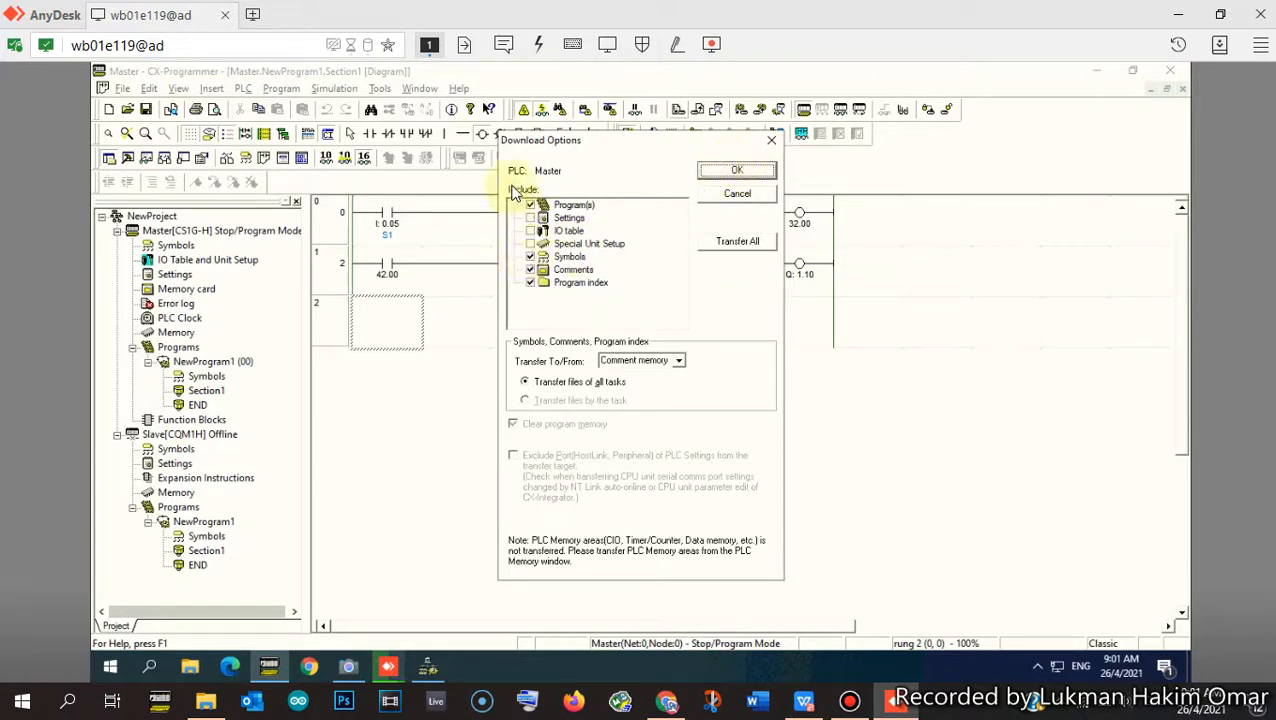
left_click(531, 257)
left_click(531, 270)
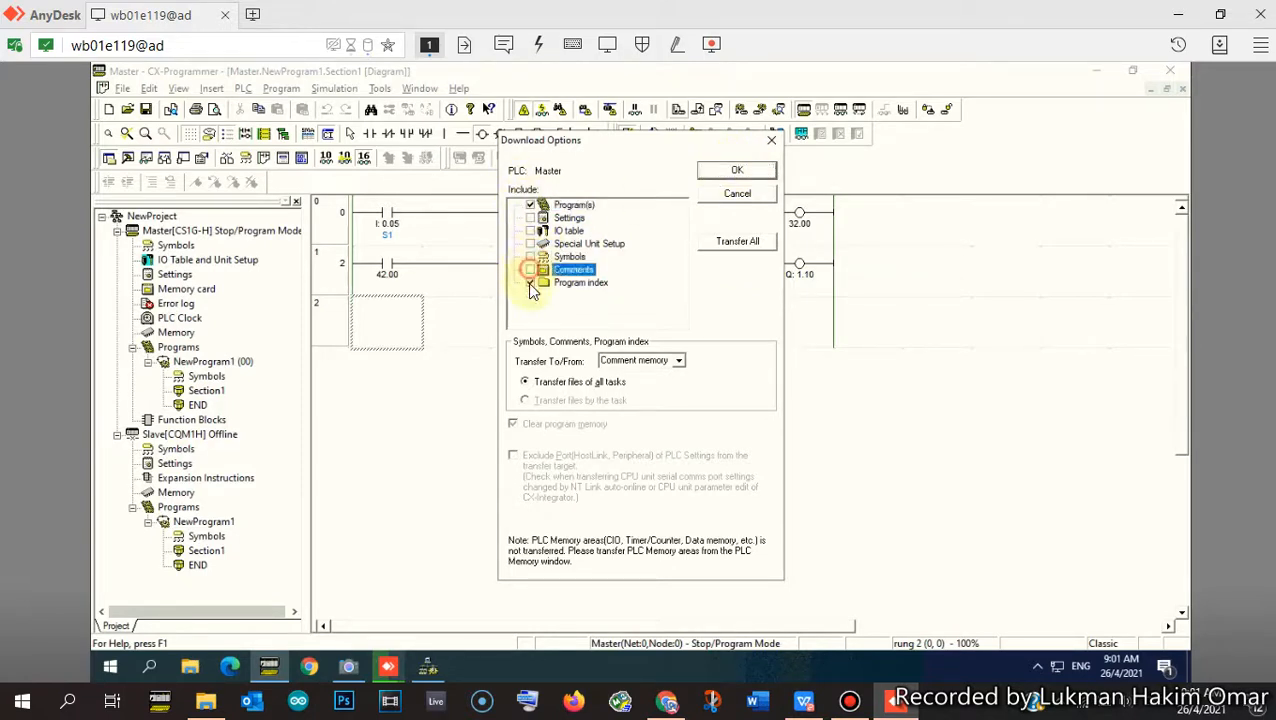
left_click(531, 283)
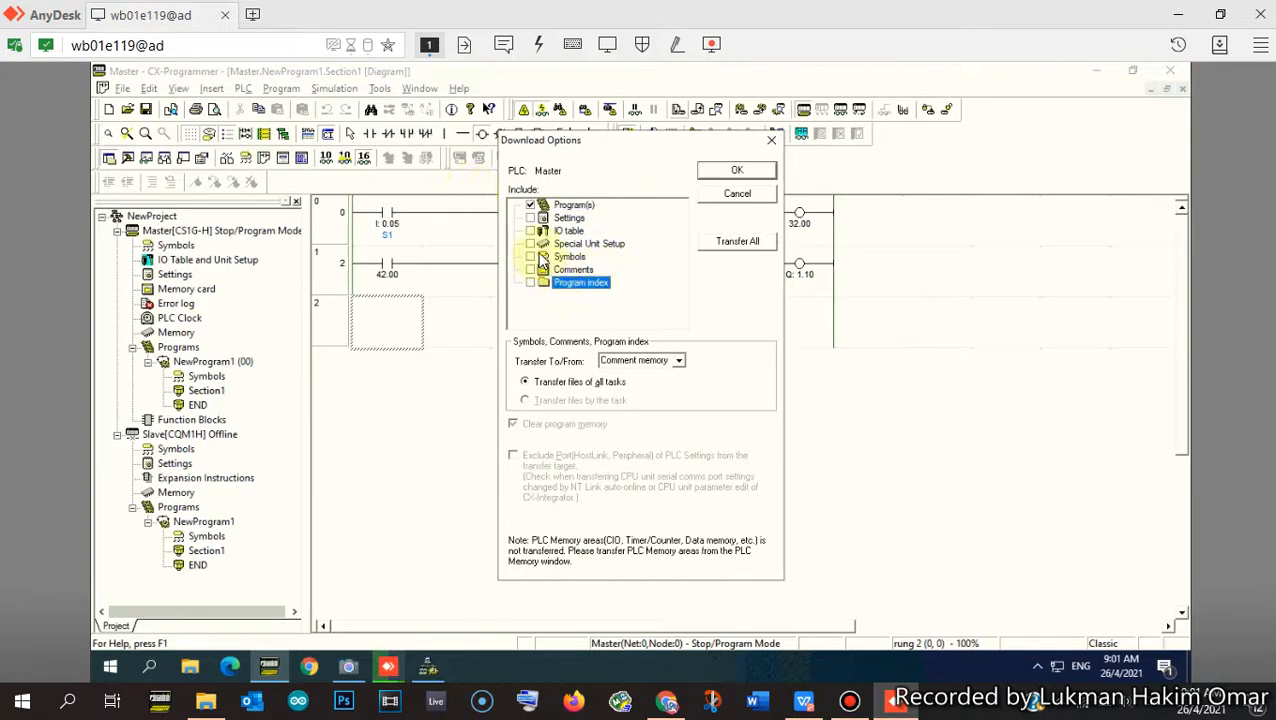
left_click(737, 171)
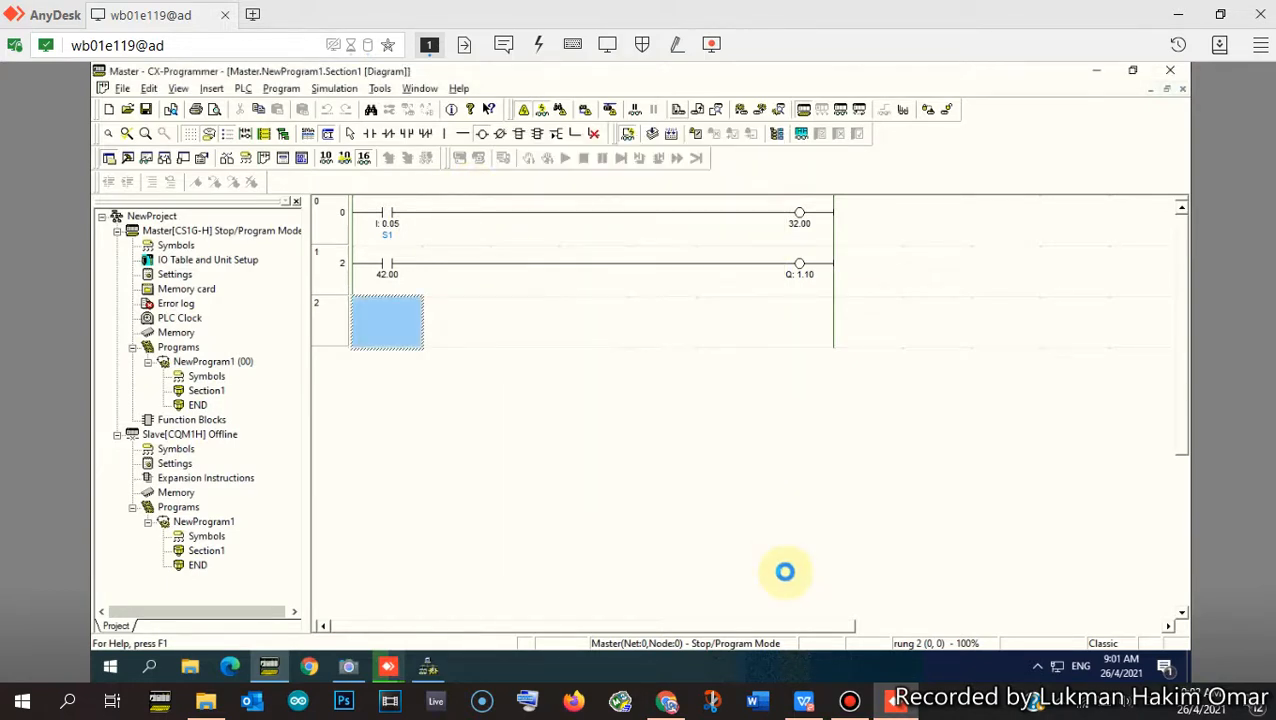
left_click(686, 400)
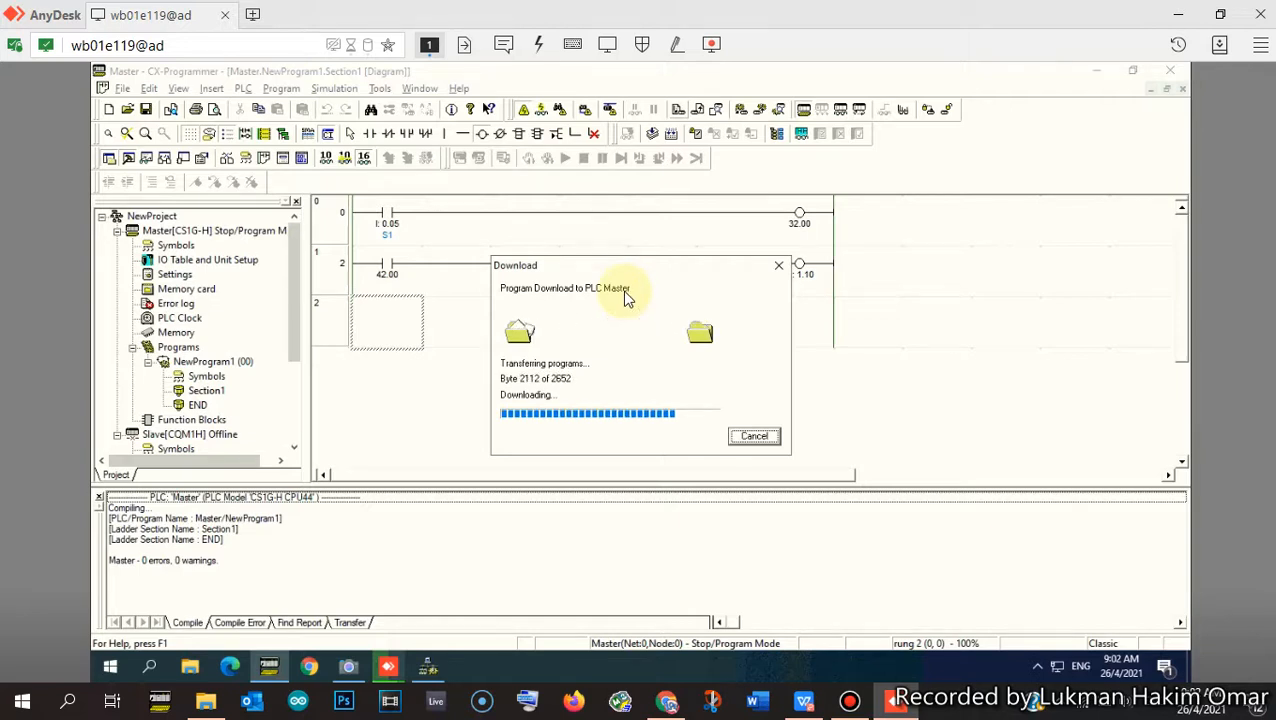
left_click(765, 431)
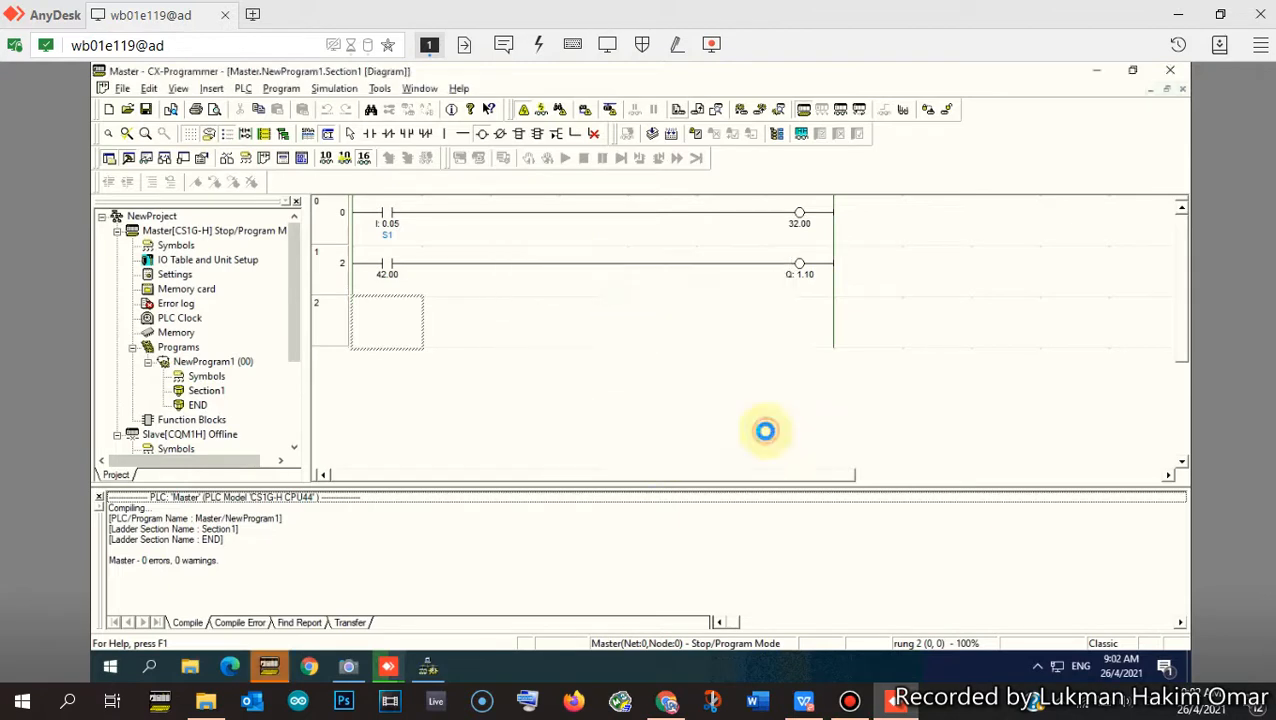
left_click(842, 112)
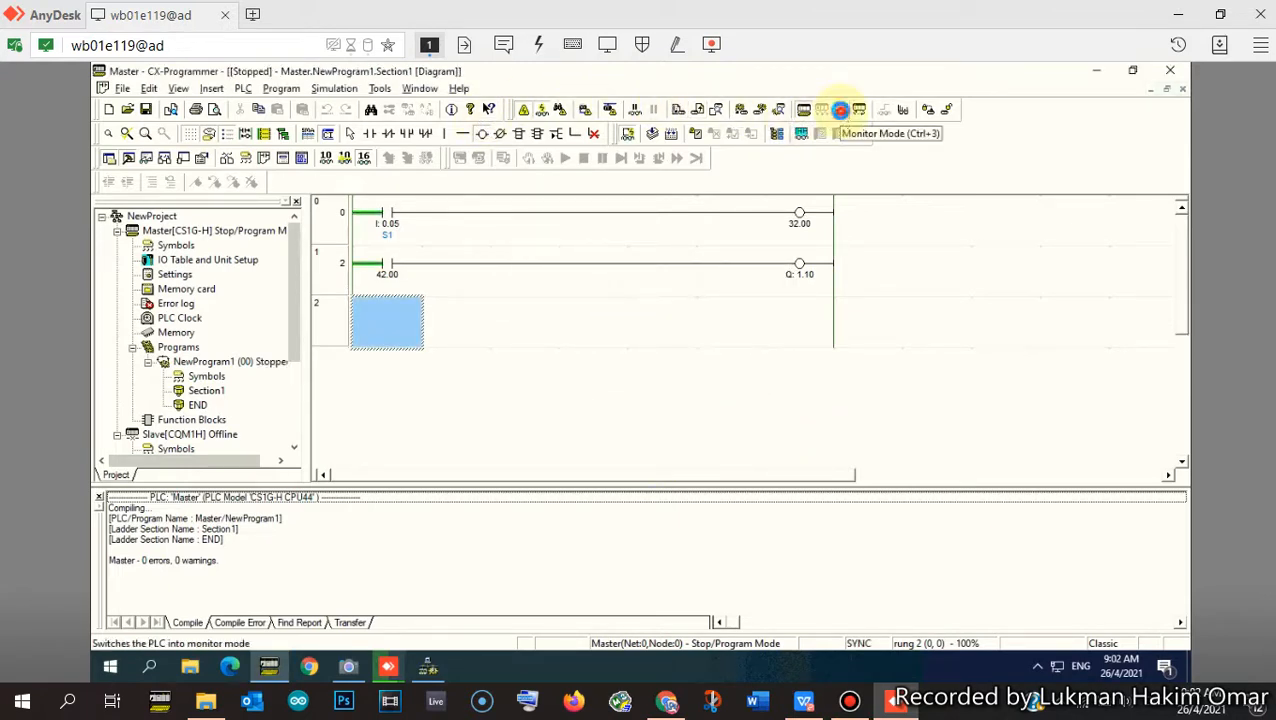
left_click(699, 397)
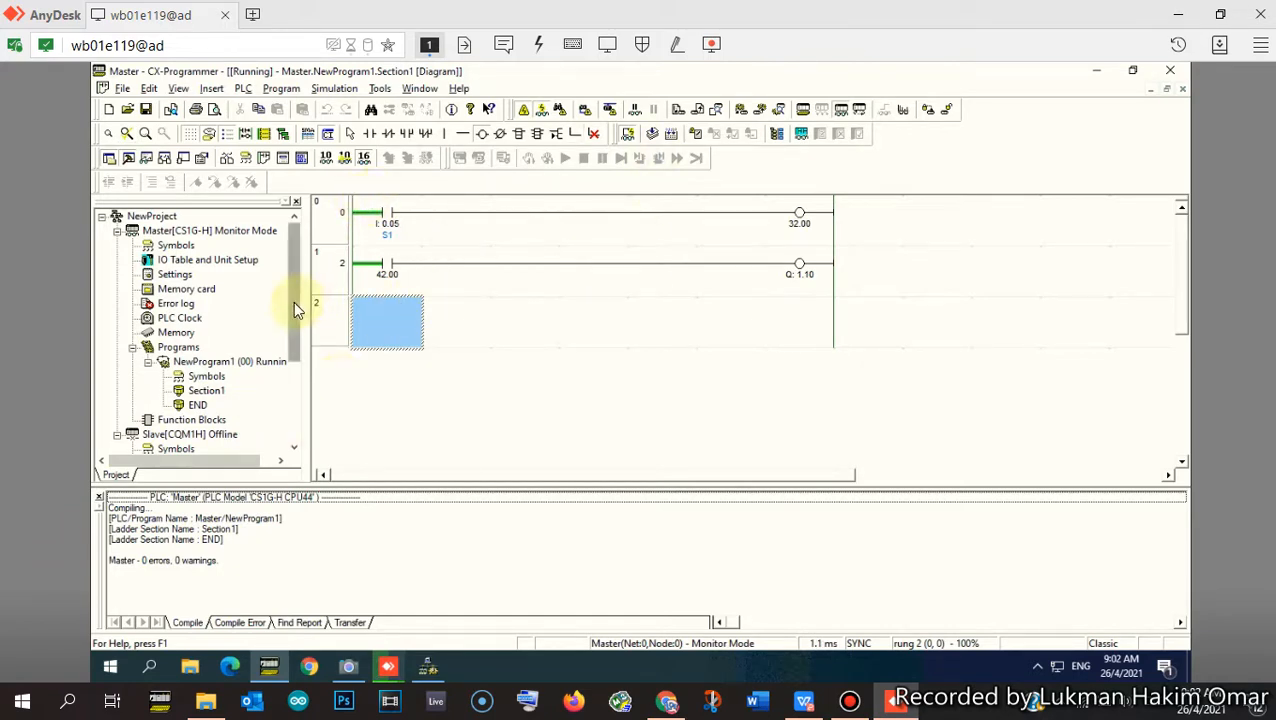
- Open the Slave's Section1 and connect the Slave PLC online
left_click_drag(293, 301, 288, 383)
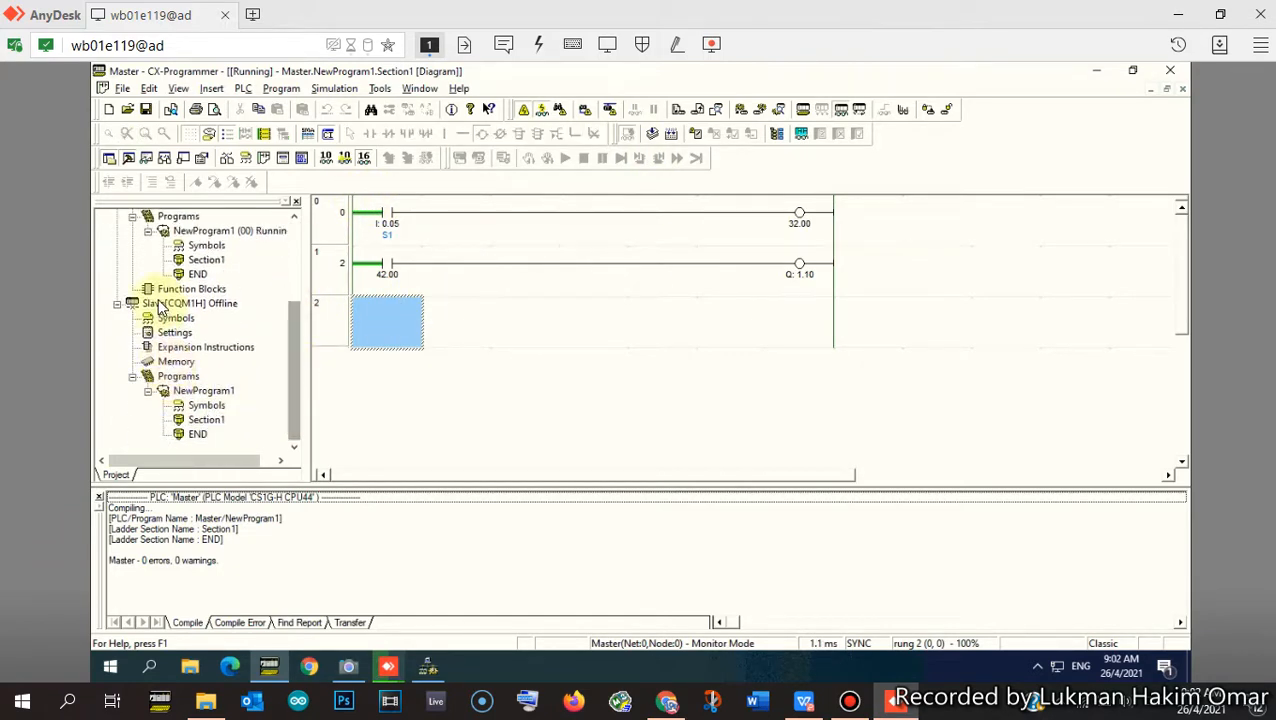
double_click(207, 421)
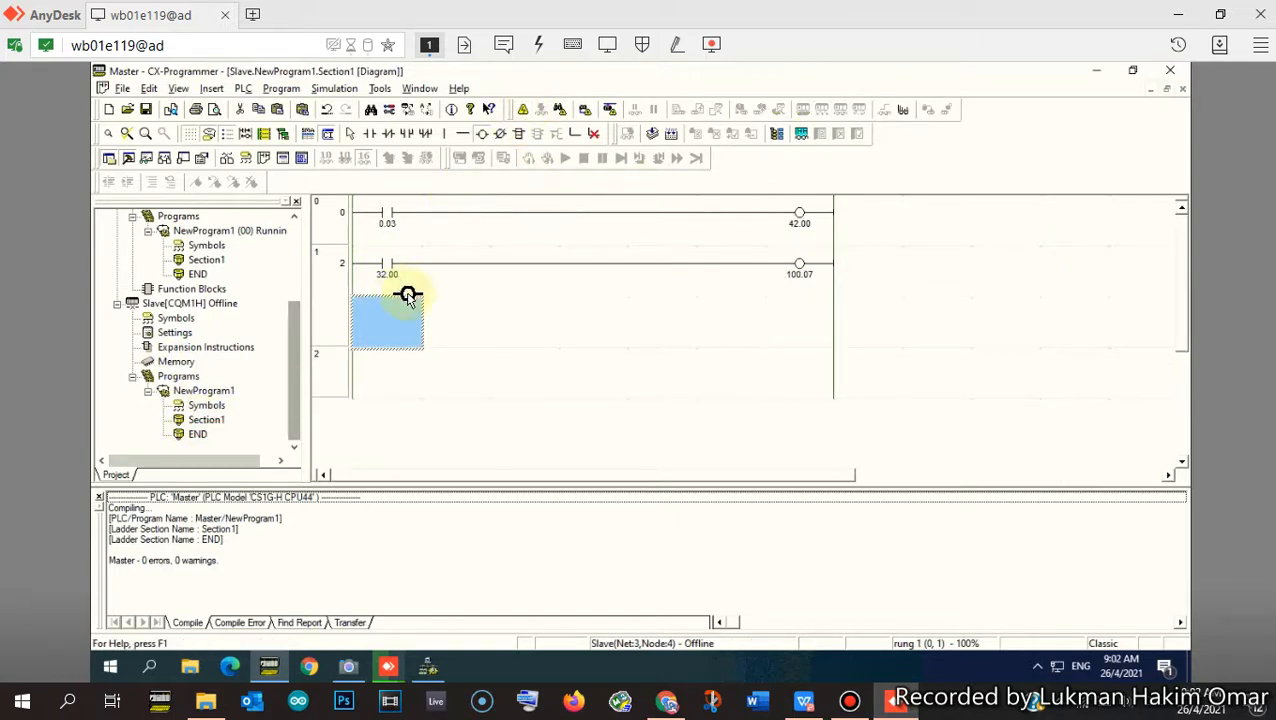
left_click(524, 109)
left_click(622, 416)
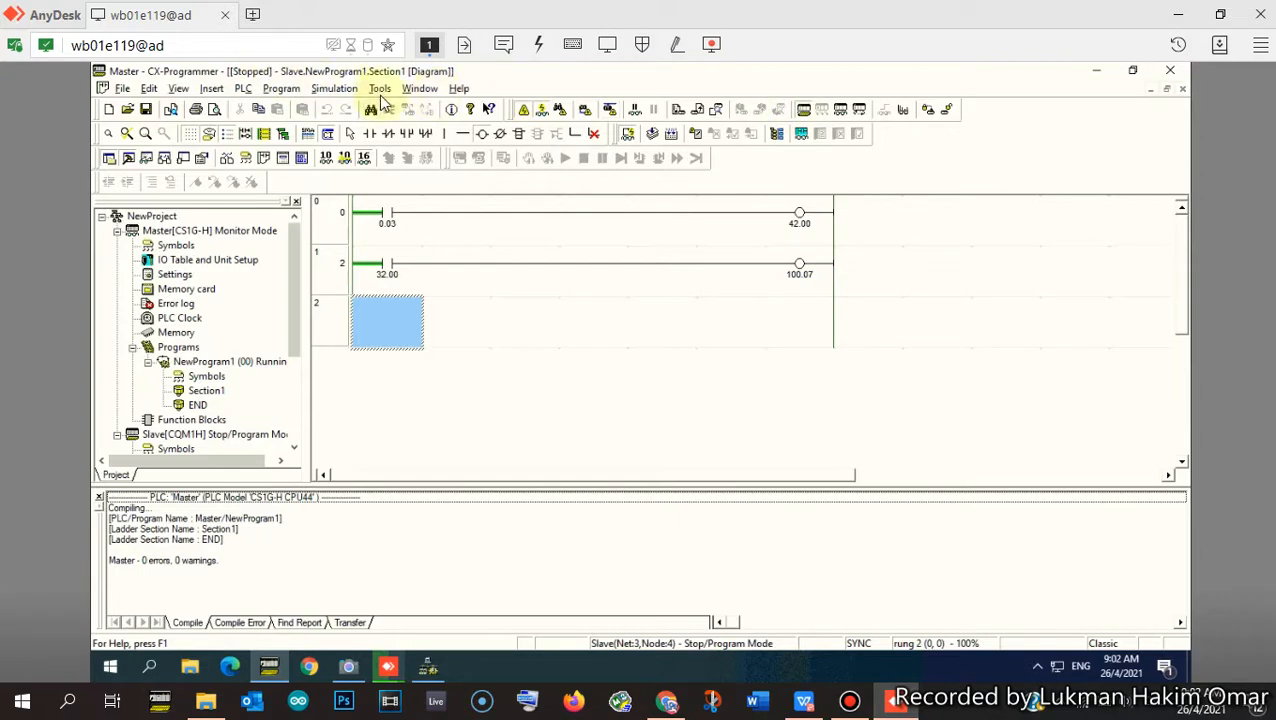
- Download only the programs to the Slave PLC, leaving out the expansion functions
left_click(678, 112)
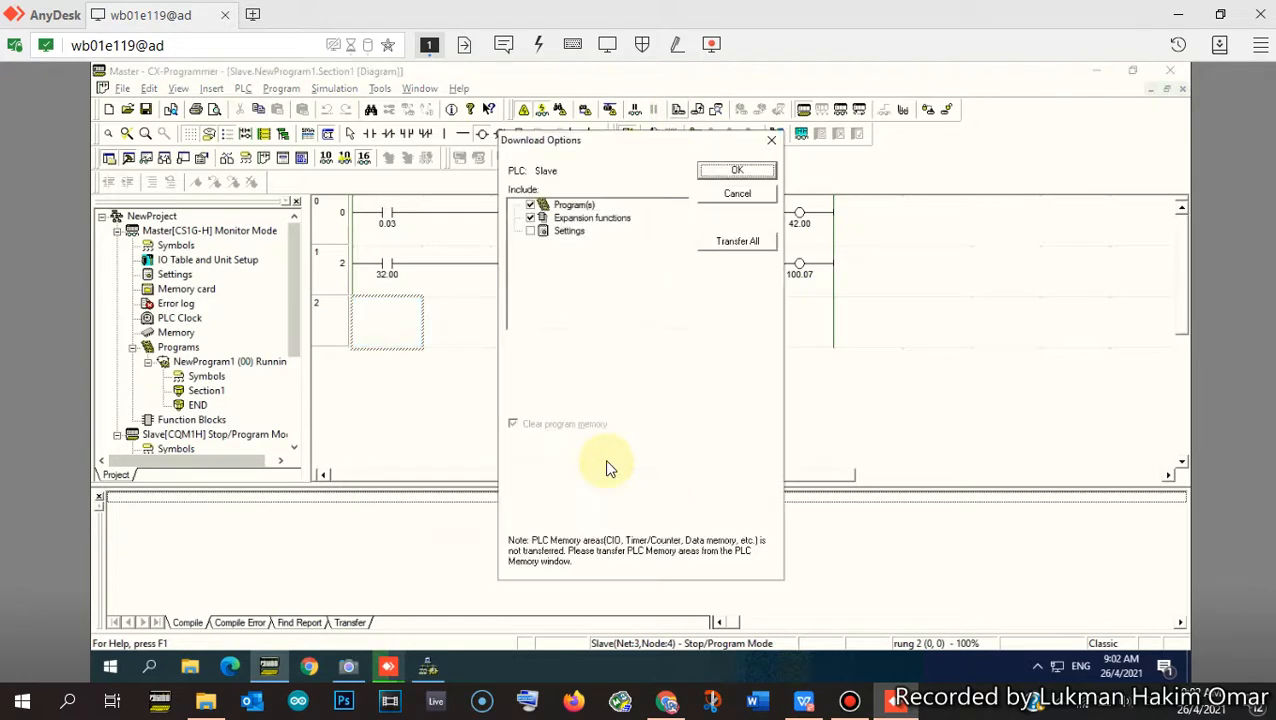
left_click(531, 218)
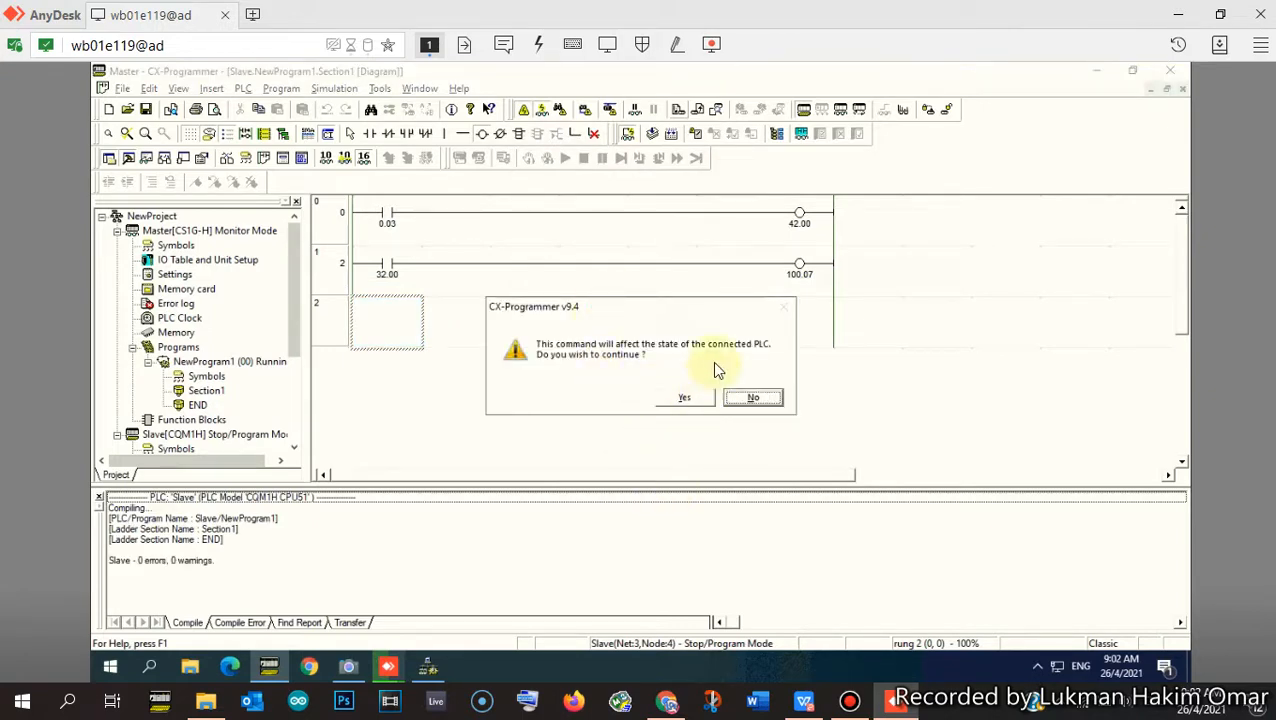
left_click(686, 399)
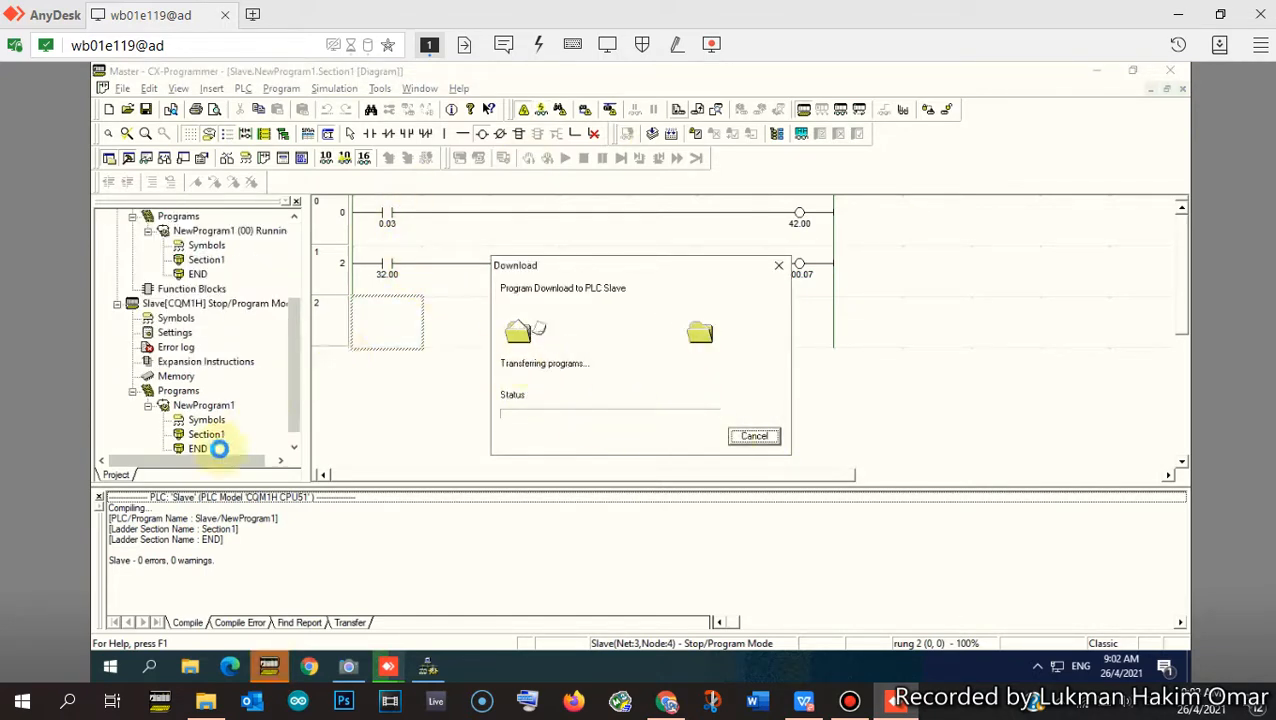
left_click(748, 438)
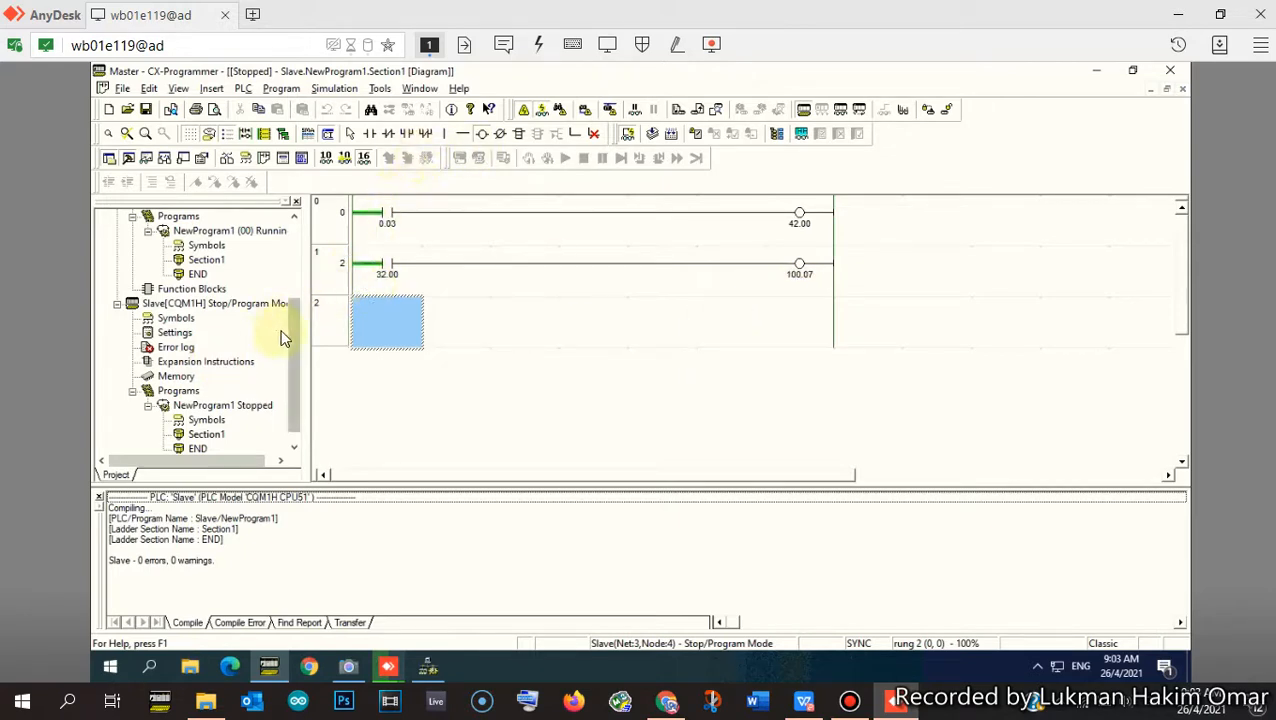
- Open the Master's Section1 and try to set the 0.05 contact in the first rung to On
left_click_drag(299, 322, 300, 232)
left_click(204, 391)
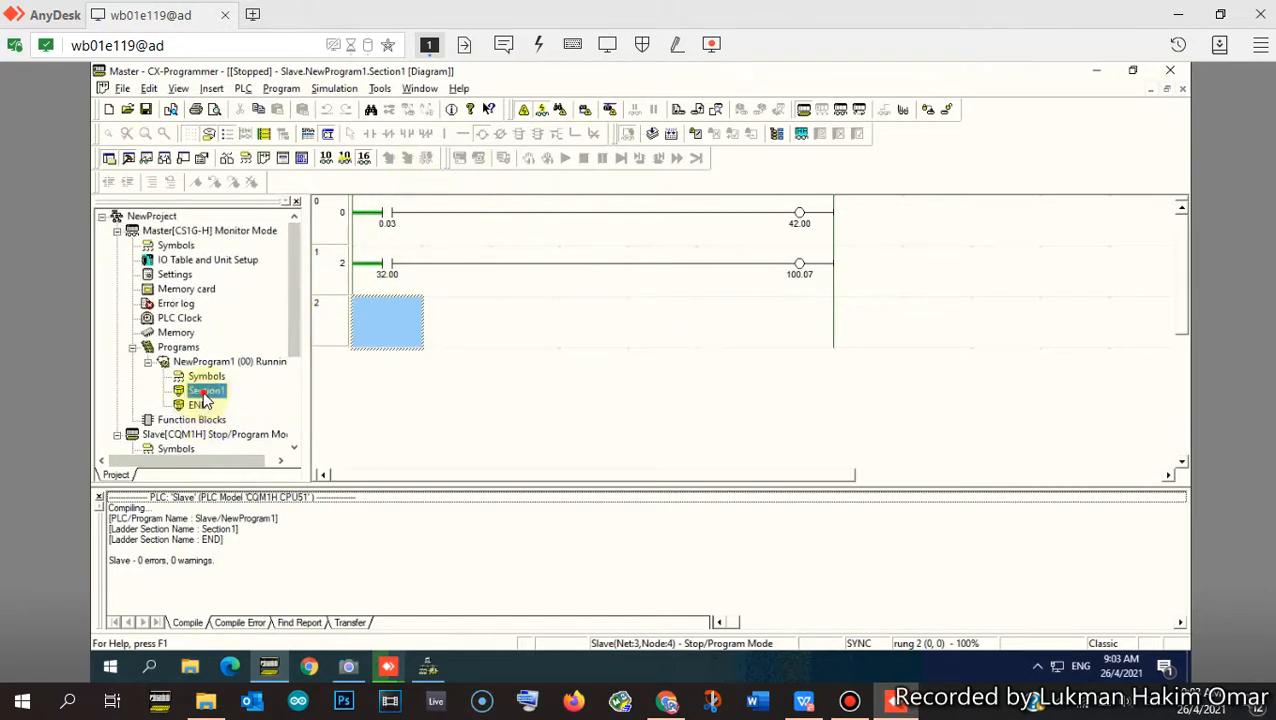
double_click(204, 391)
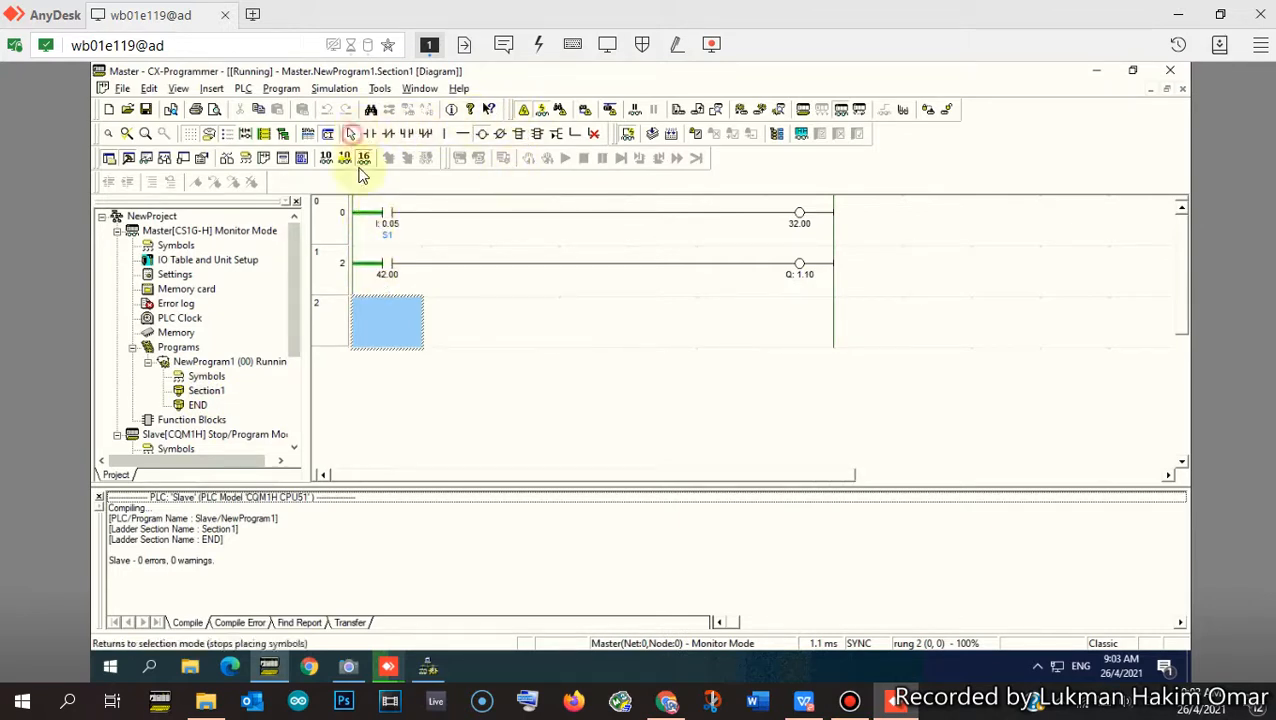
left_click(384, 220)
right_click(384, 218)
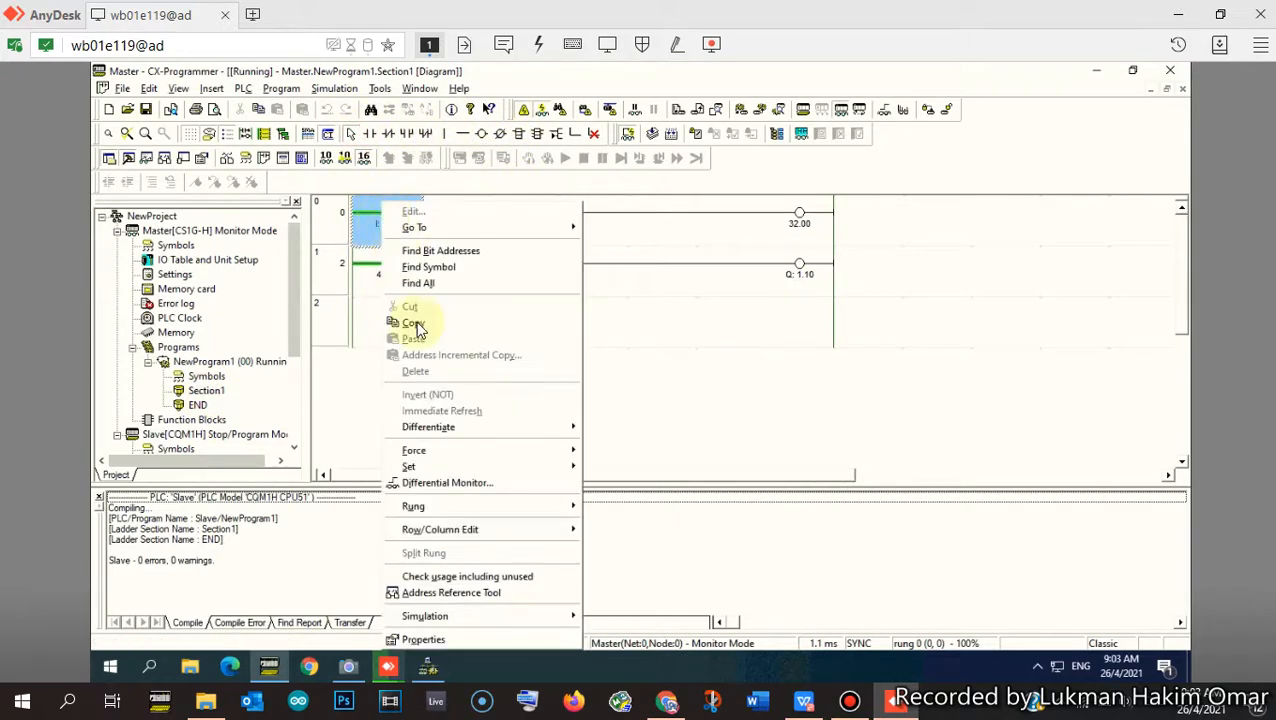
mouse_move(500, 467)
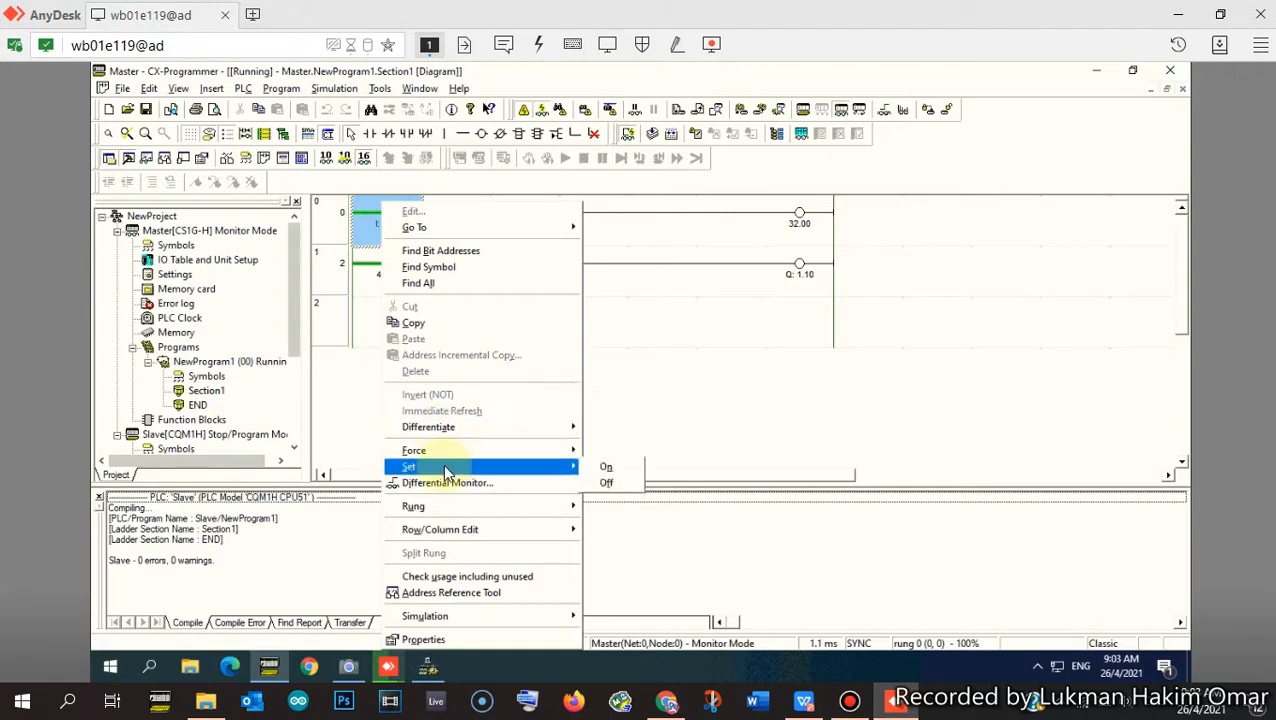
left_click(610, 470)
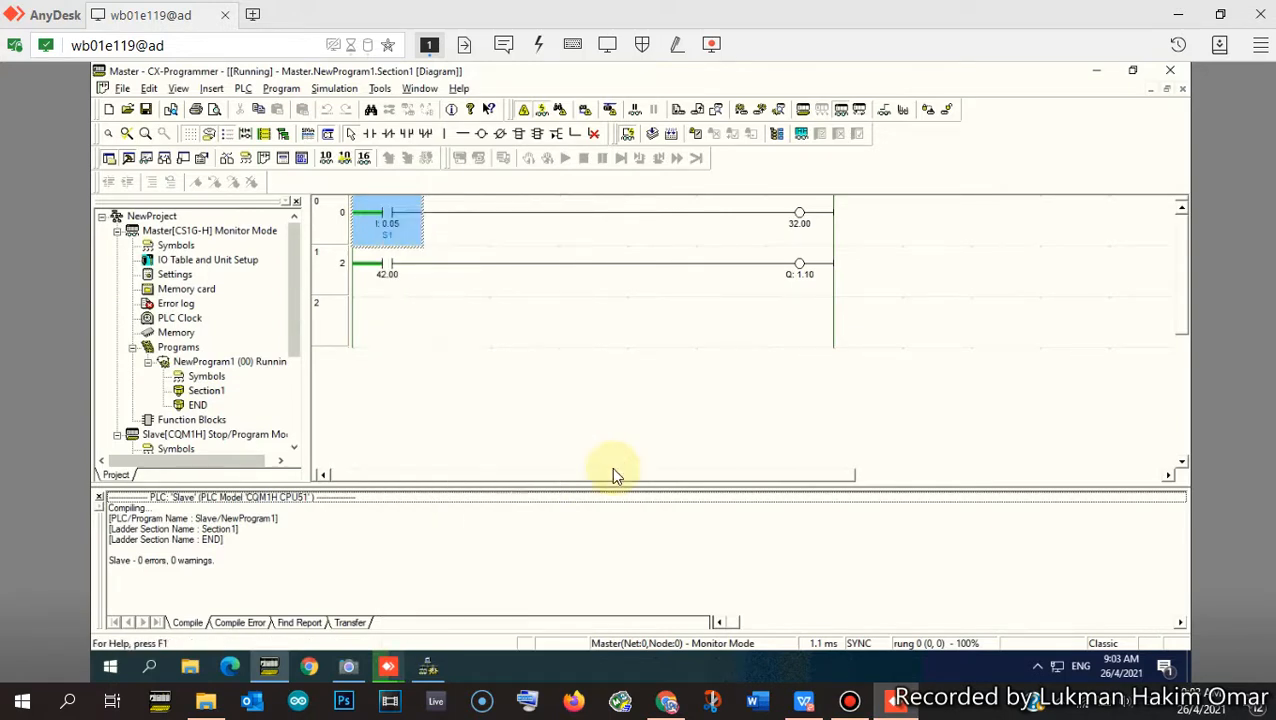
- Force the Master's 0.05 input contact in the first rung on
right_click(386, 210)
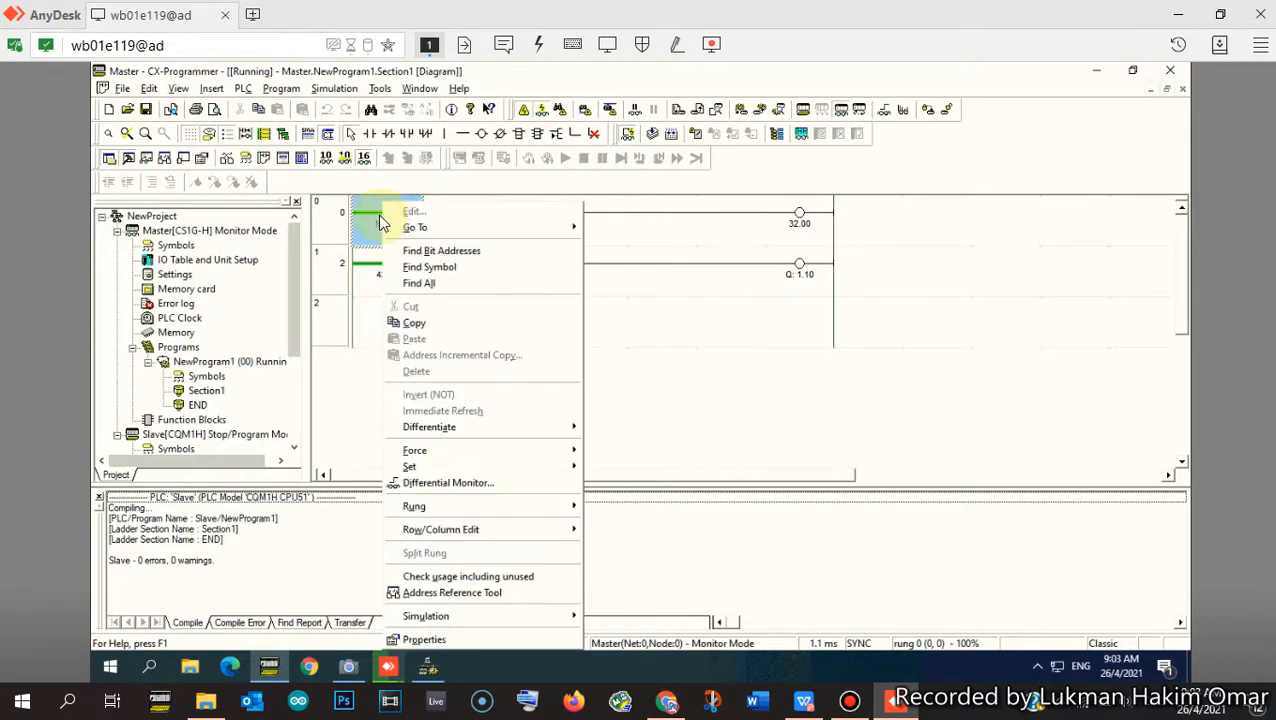
mouse_move(413, 455)
left_click(615, 468)
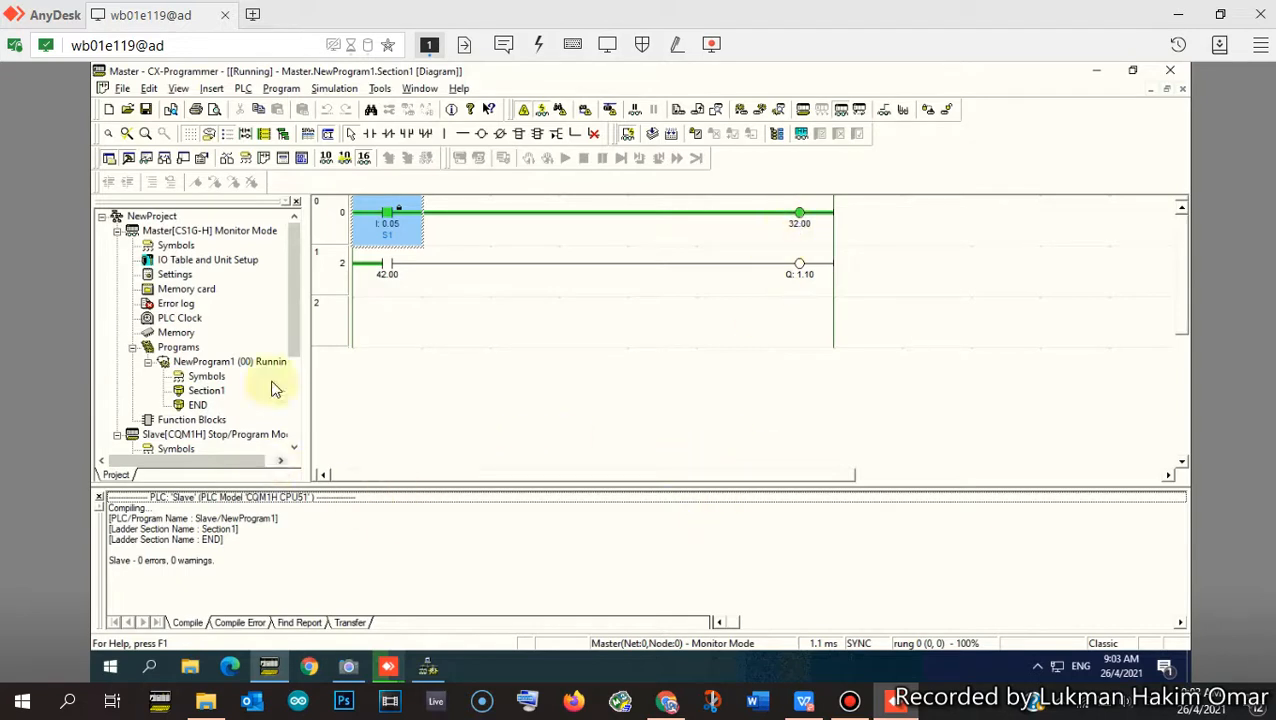
- Open the Slave's Section1 and switch the Slave PLC to Monitor mode
left_click_drag(292, 308, 293, 418)
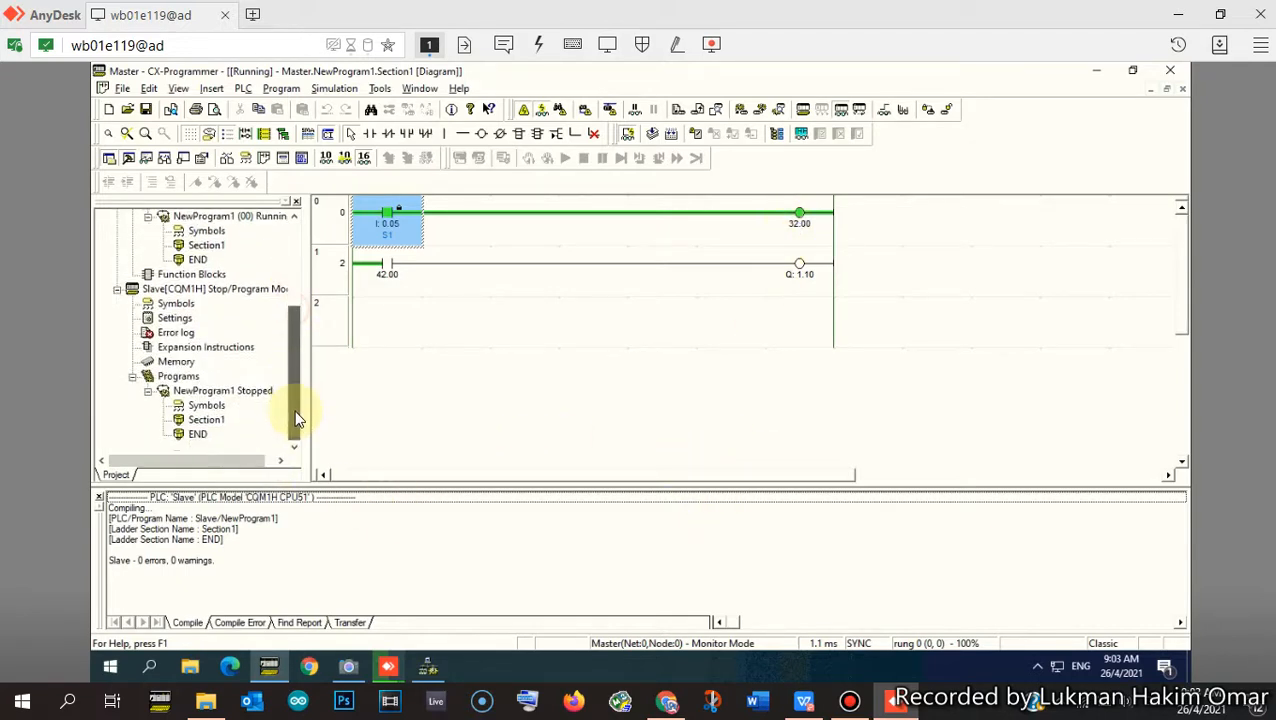
double_click(207, 420)
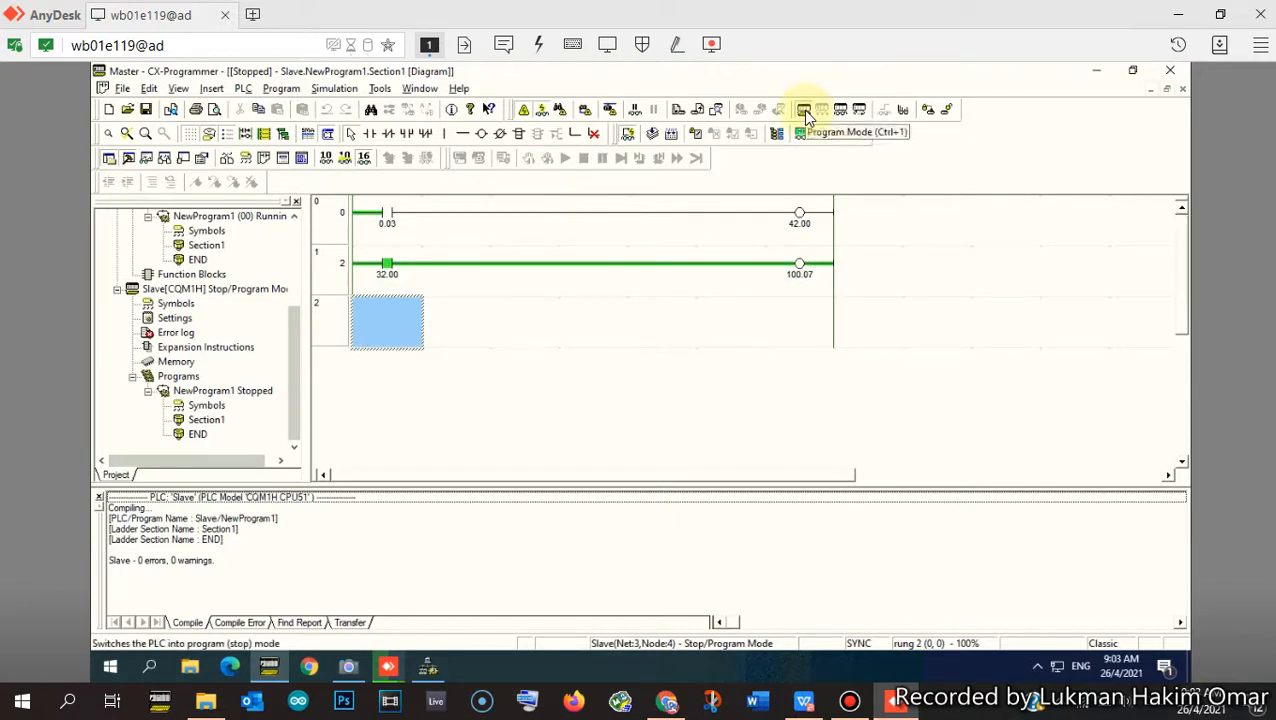
left_click(843, 114)
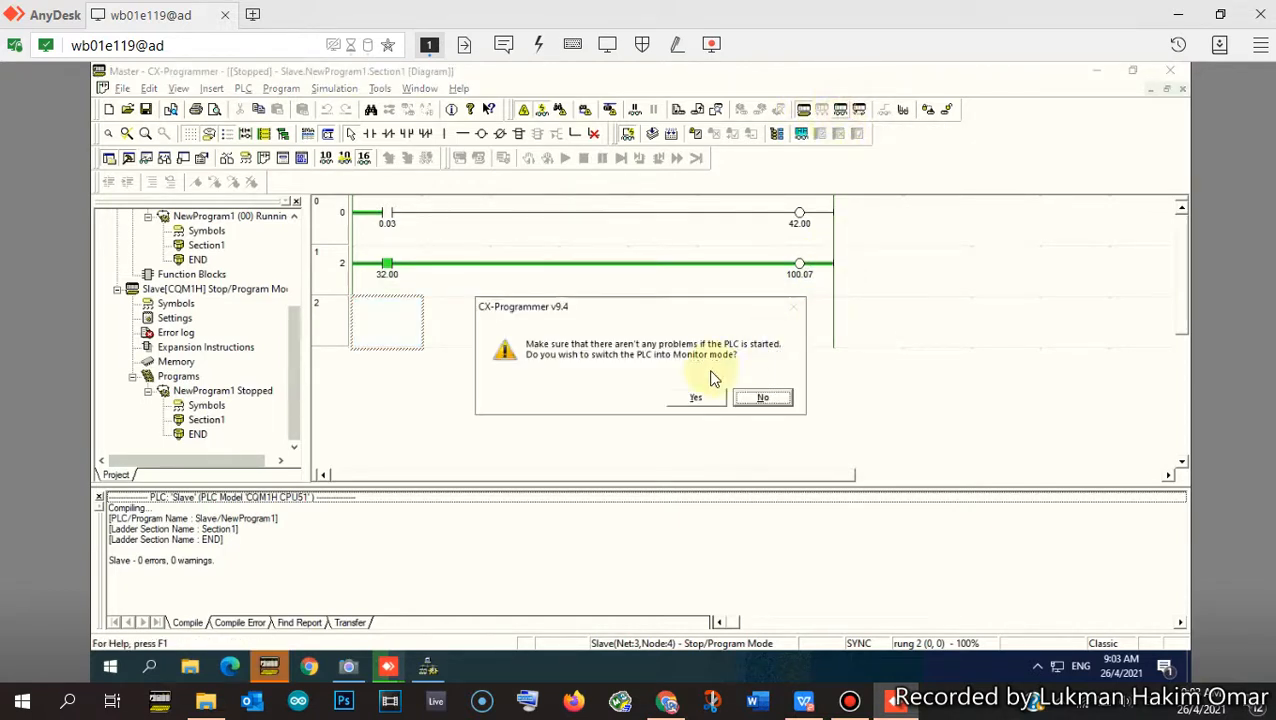
left_click(700, 396)
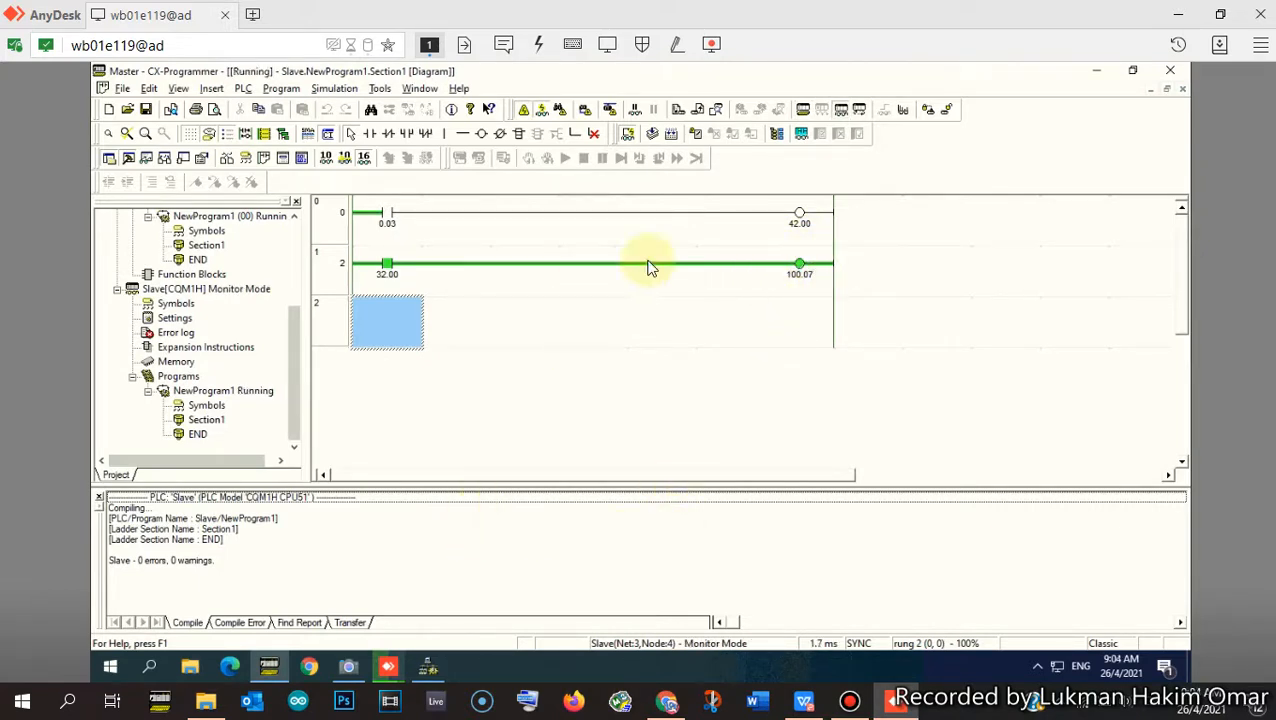
- Check the output lamps on the PLC panels in the Camera app, and return to the Slave's ladder in CX-Programmer
left_click(350, 666)
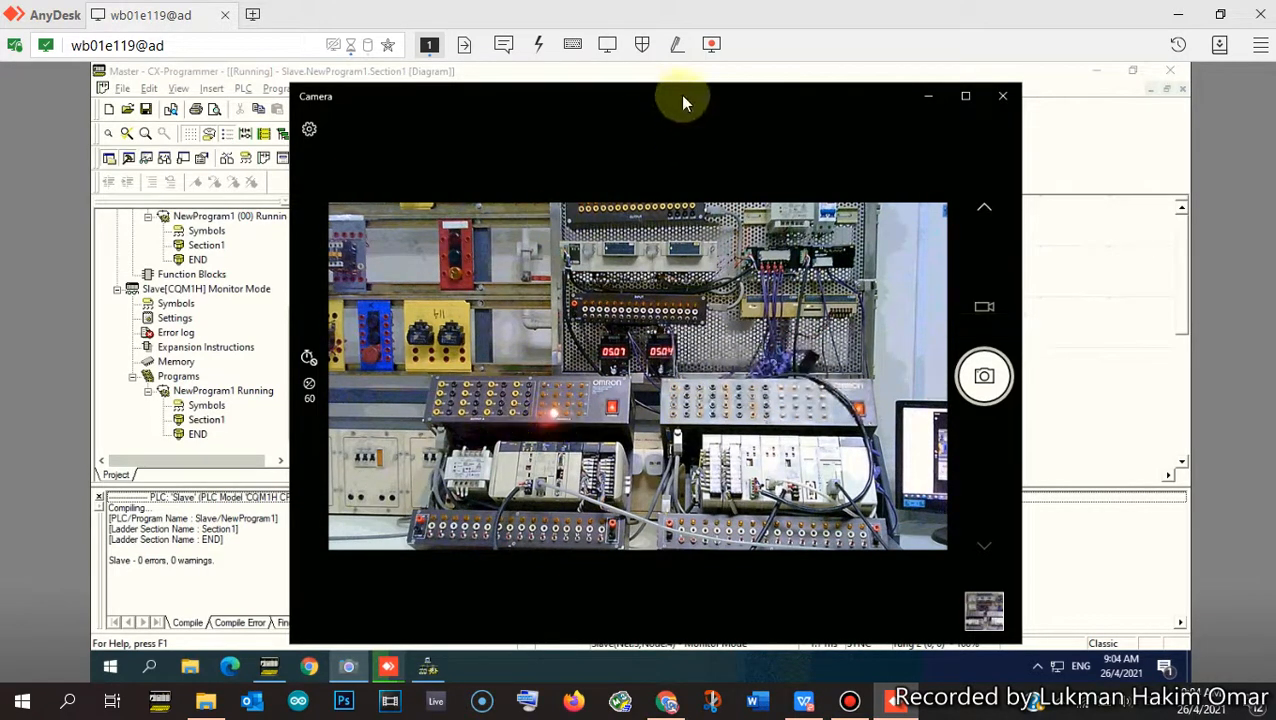
left_click_drag(688, 99, 815, 84)
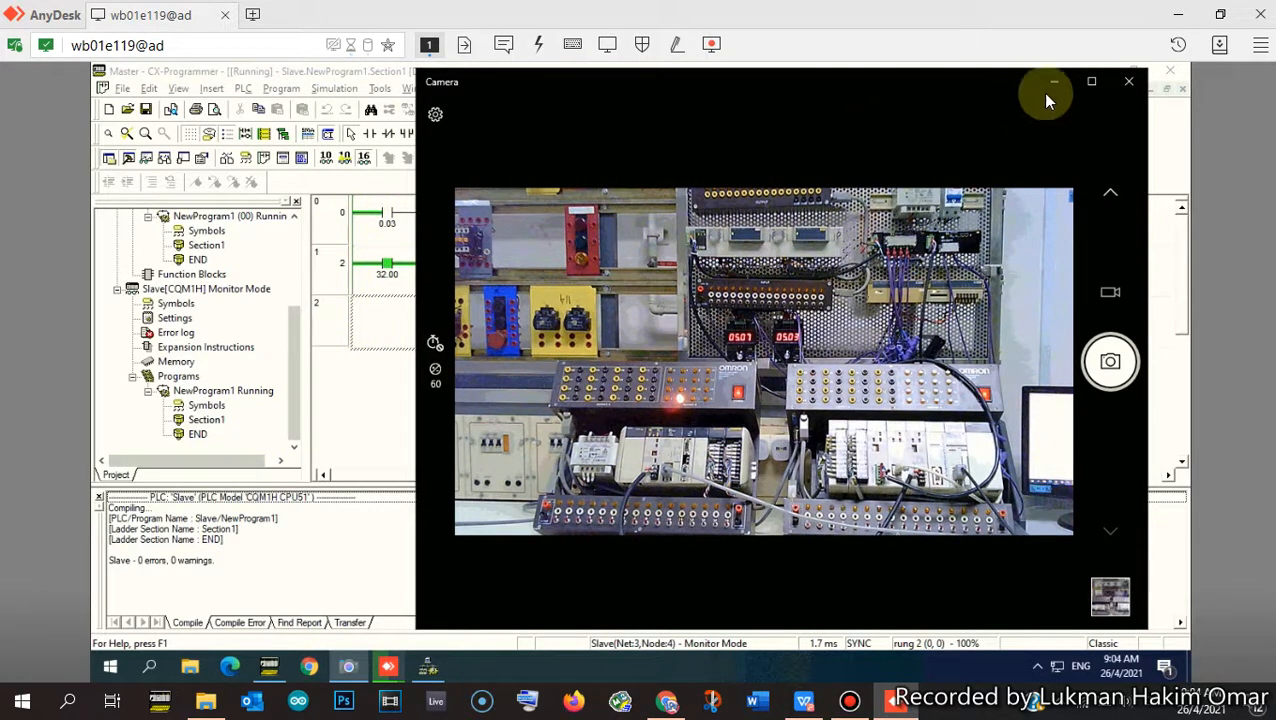
left_click(350, 414)
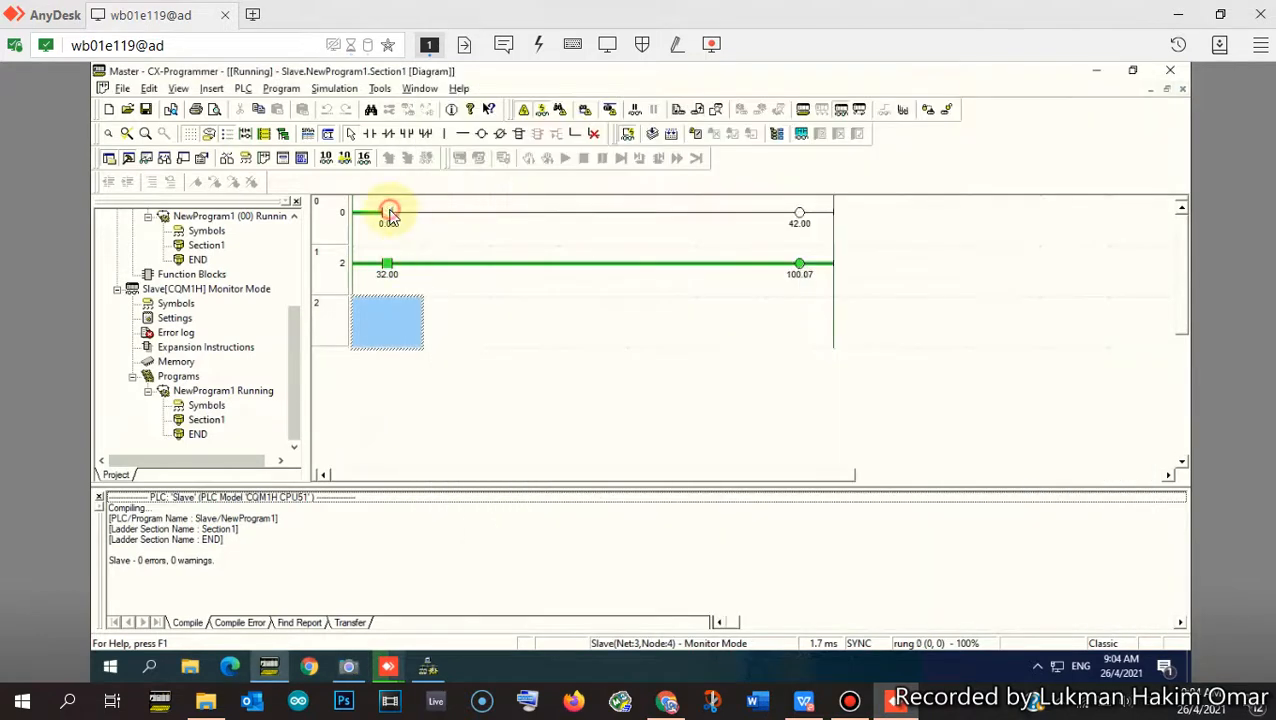
- Force the Slave's 0.03 contact in the first rung on
left_click(390, 214)
right_click(390, 214)
mouse_move(473, 450)
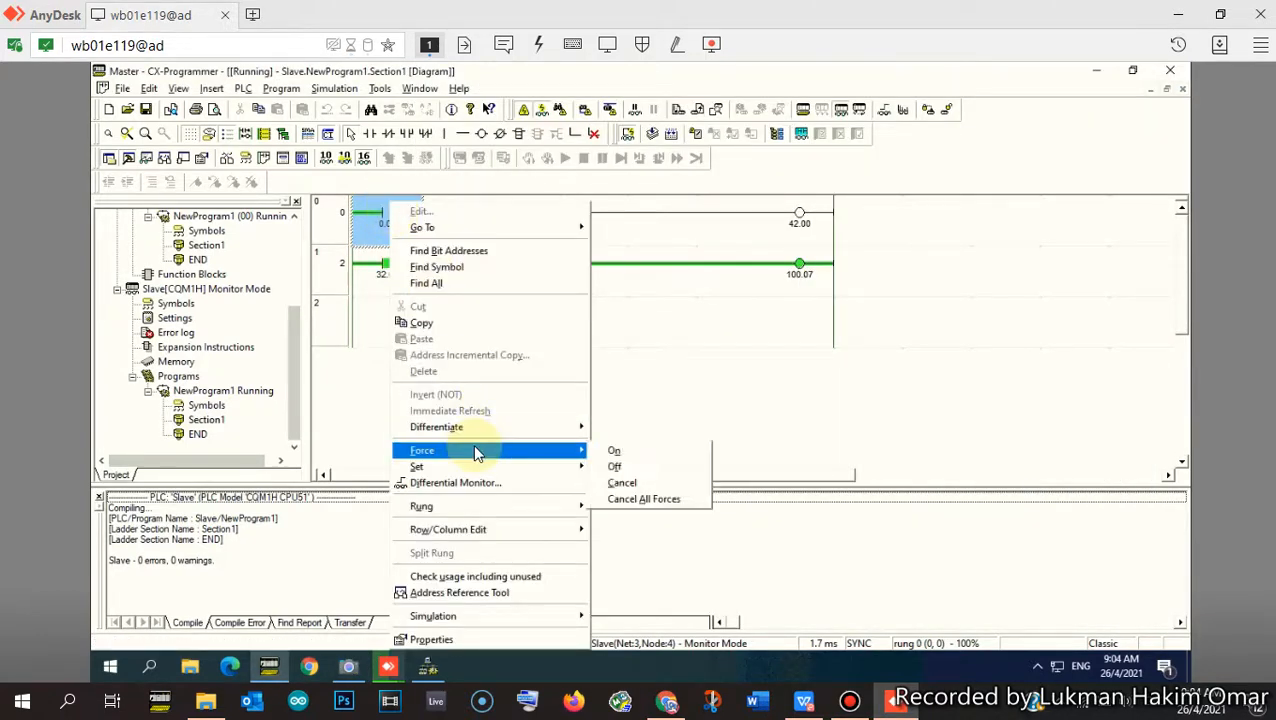
left_click(626, 465)
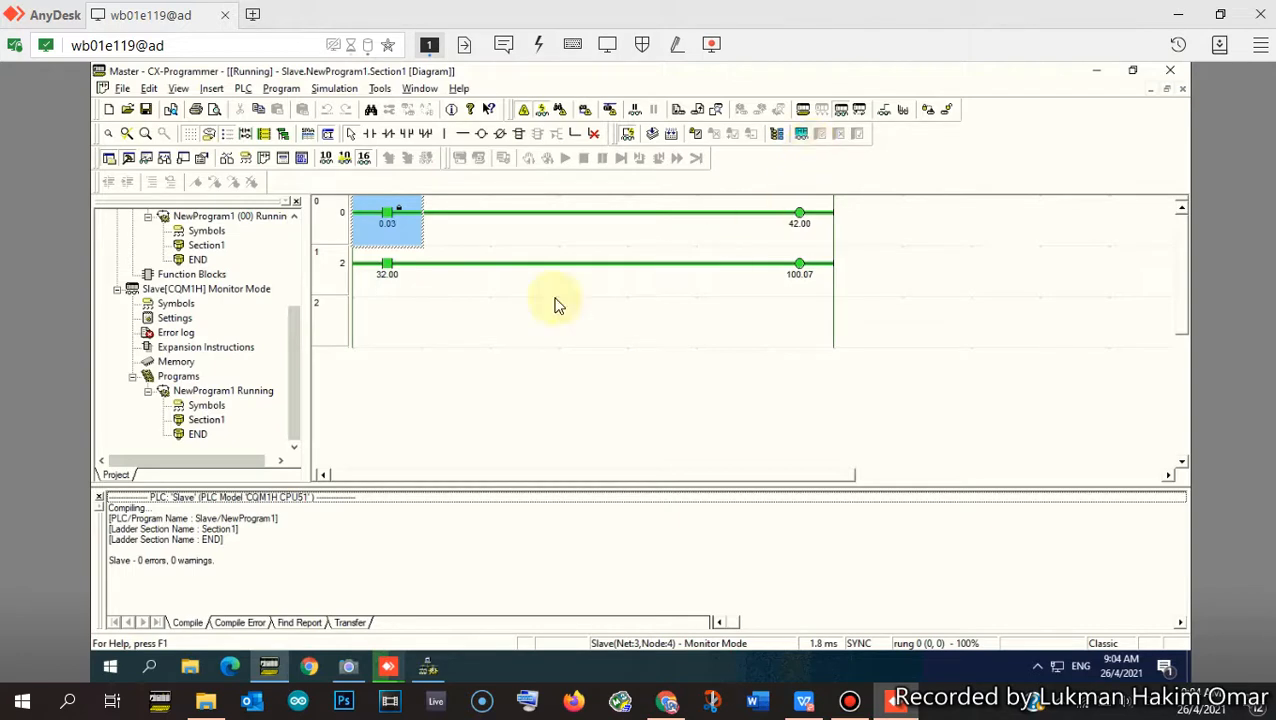
- Examine the 42.00 contact and 1.10 coil in the Master's Section1, and check the panel output lamps in the Camera app
left_click_drag(297, 401, 262, 319)
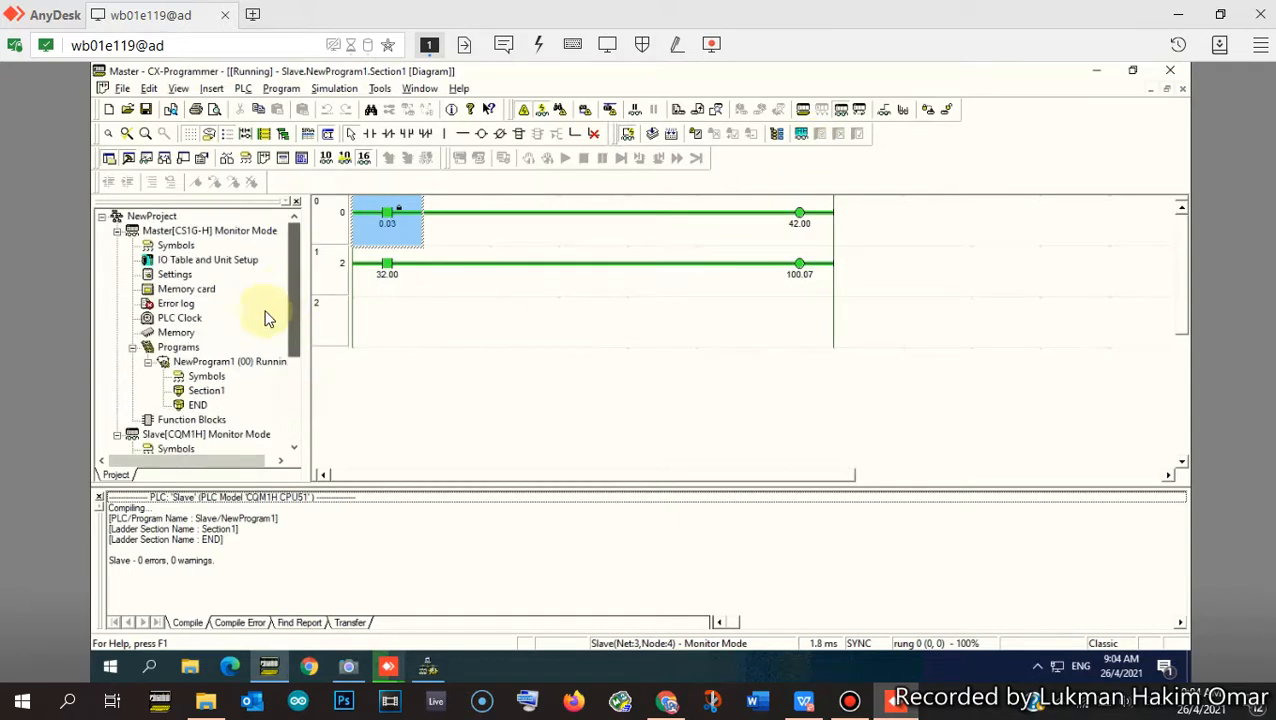
double_click(205, 393)
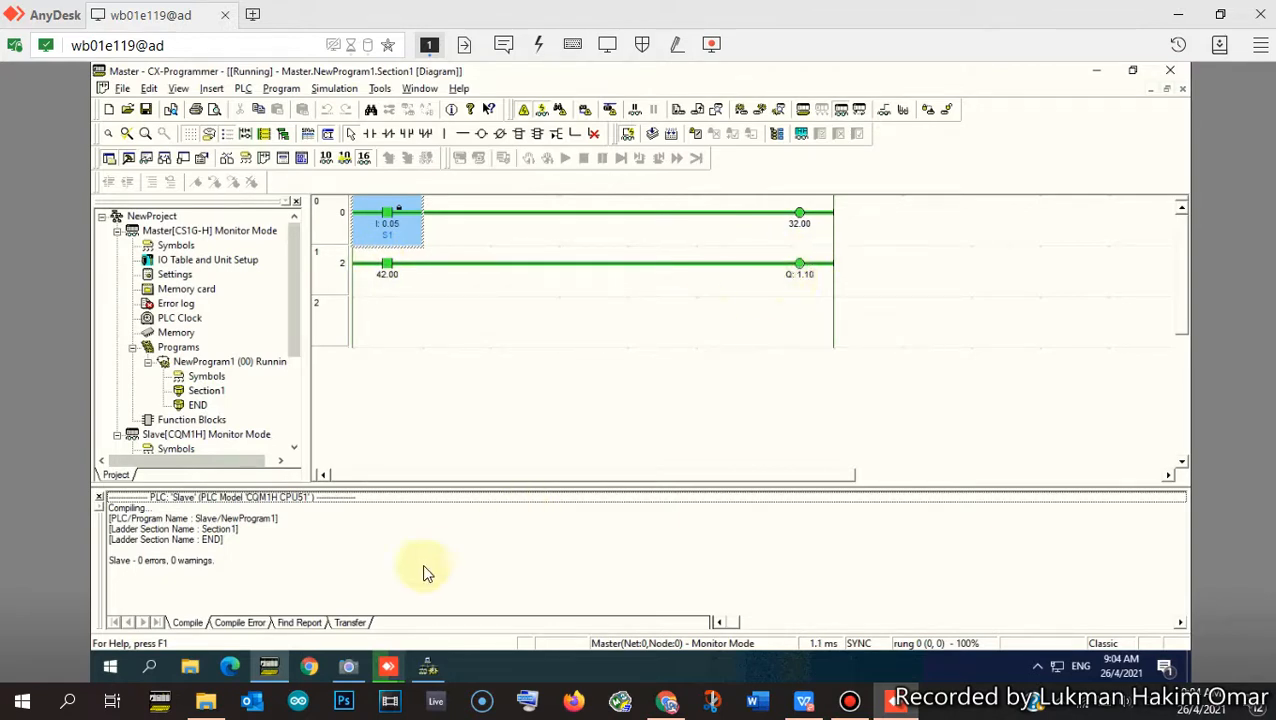
left_click(350, 667)
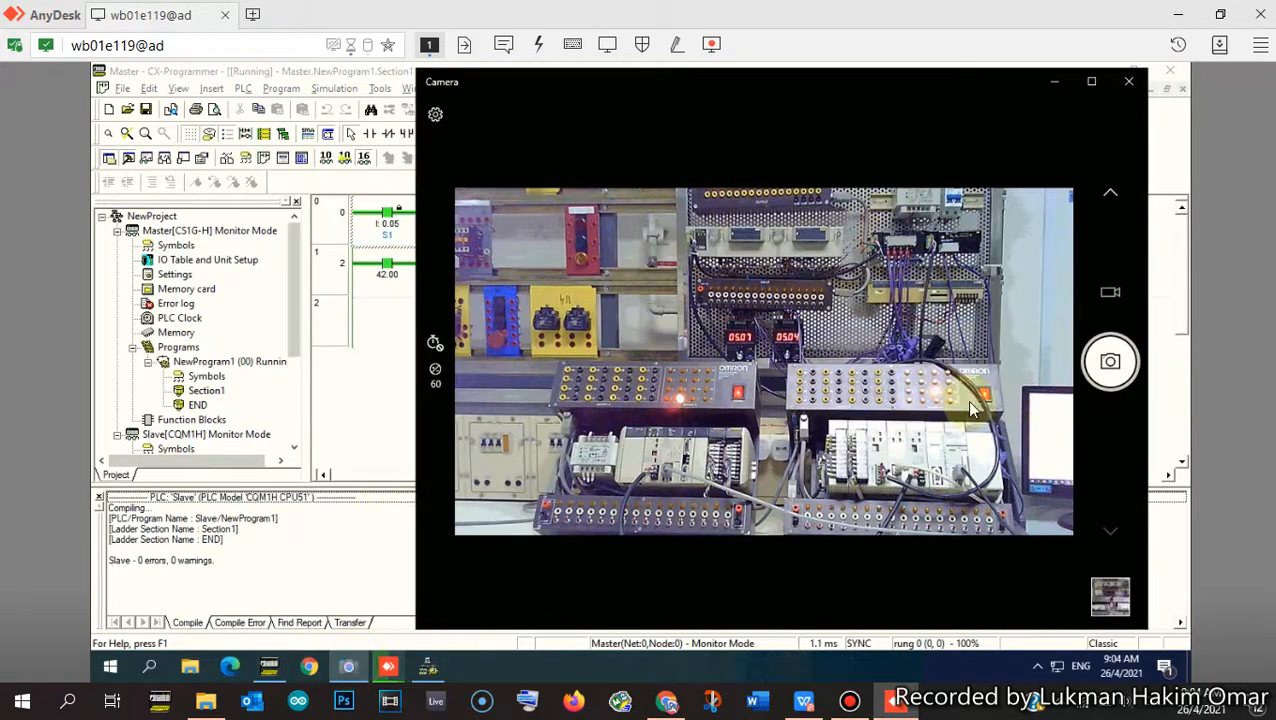
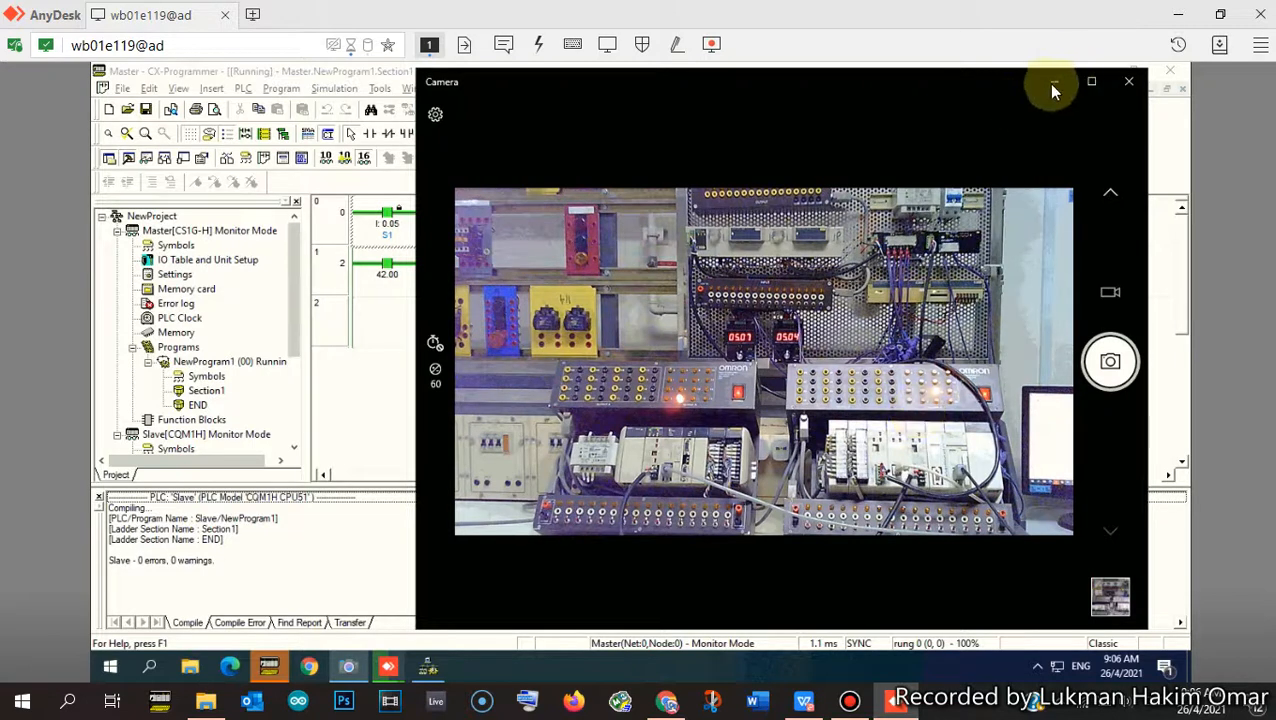
left_click_drag(968, 90, 768, 88)
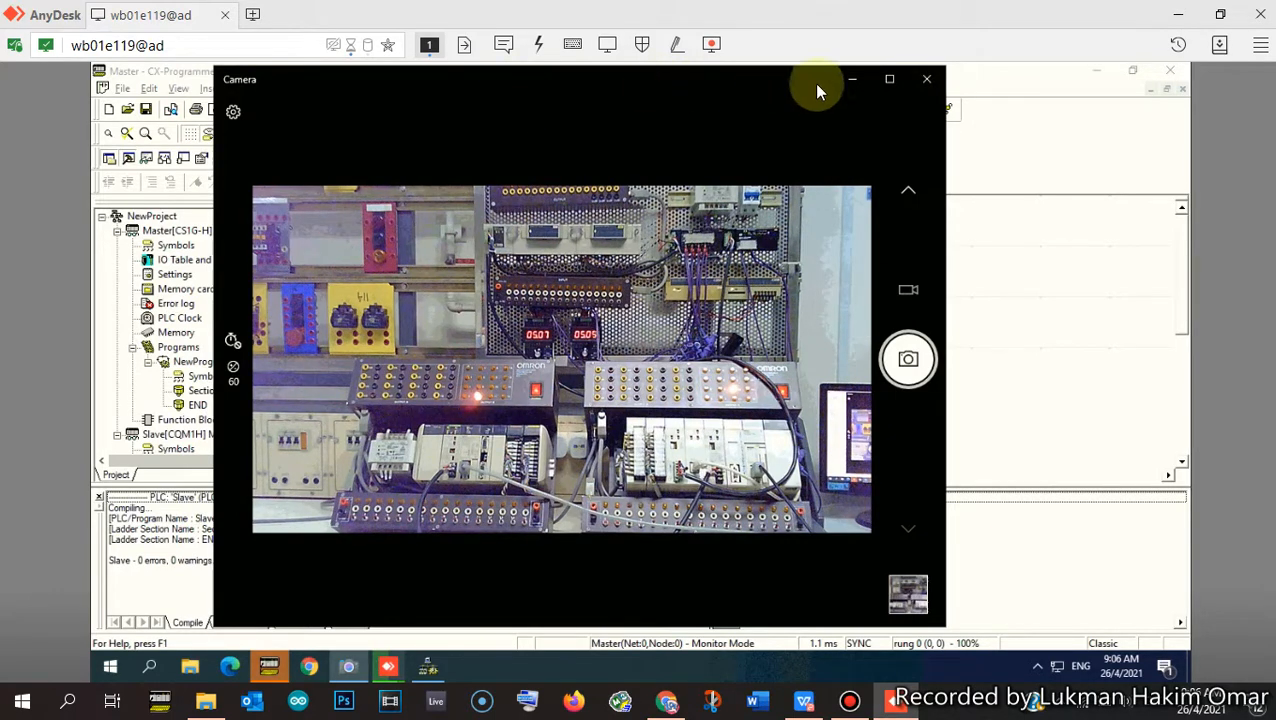
left_click(852, 78)
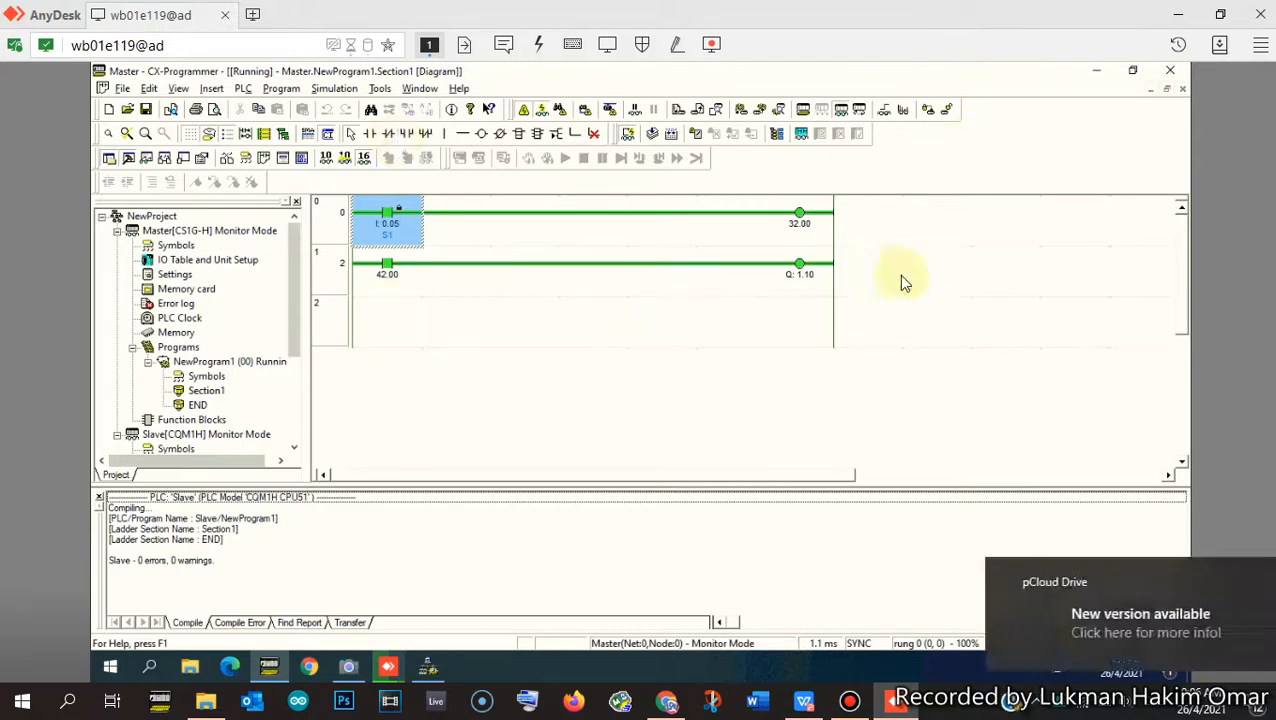
left_click(1240, 583)
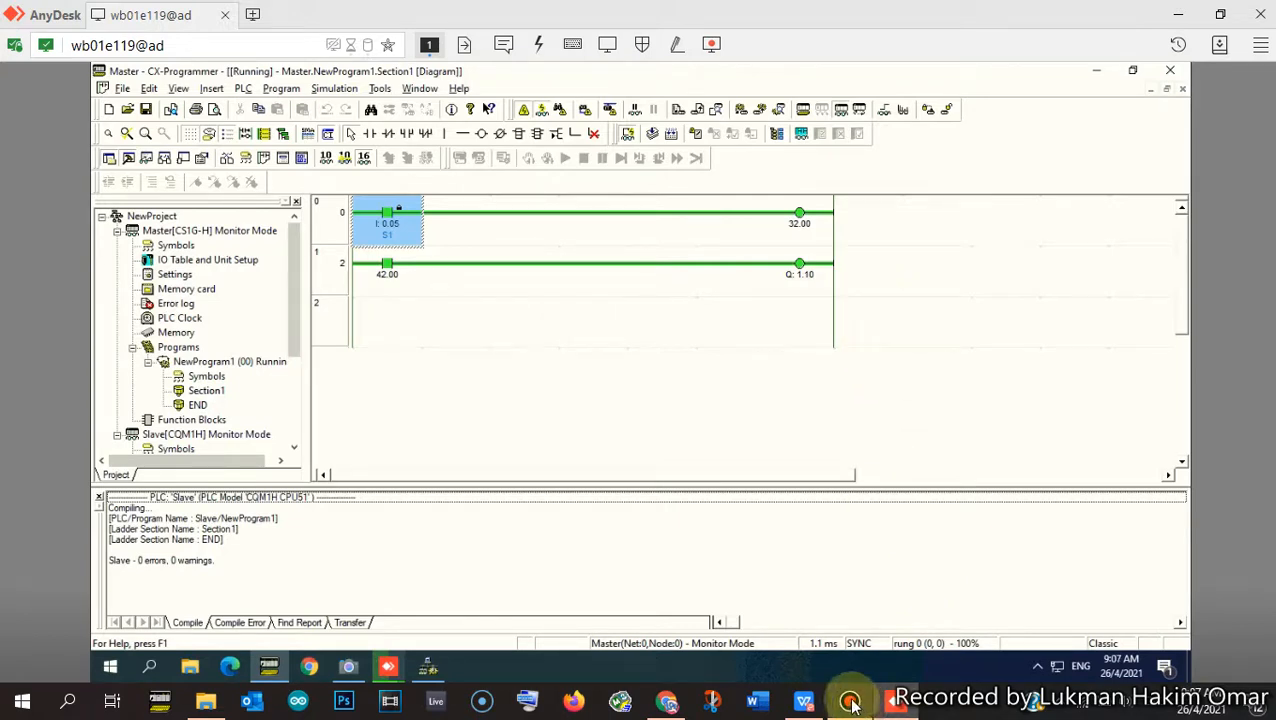
mouse_move(851, 705)
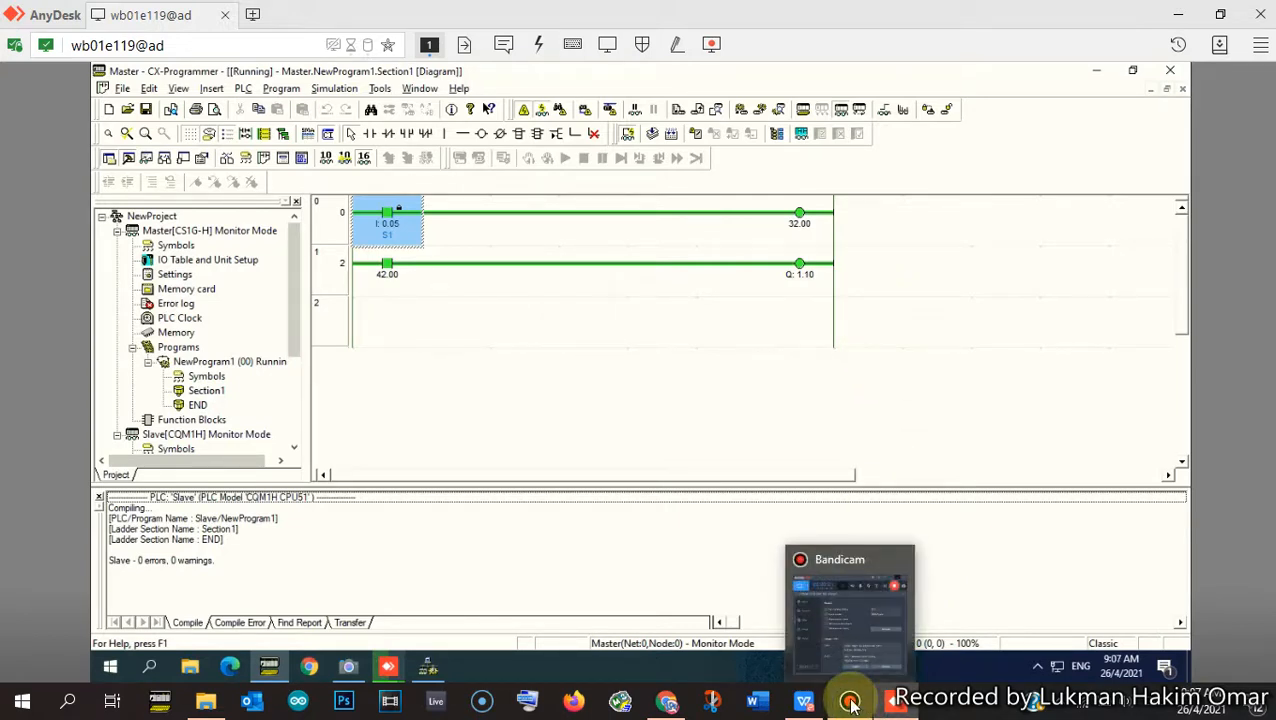